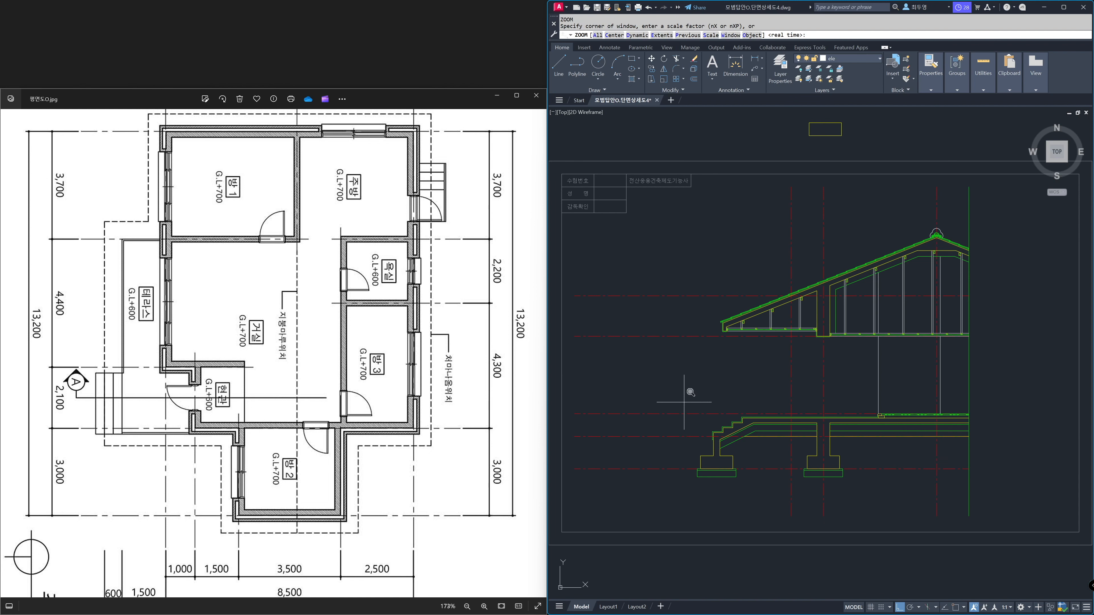
- Offset the red vertical centerline 400 to the left as a guide line, with the offset layer option set to Current
click(848, 313)
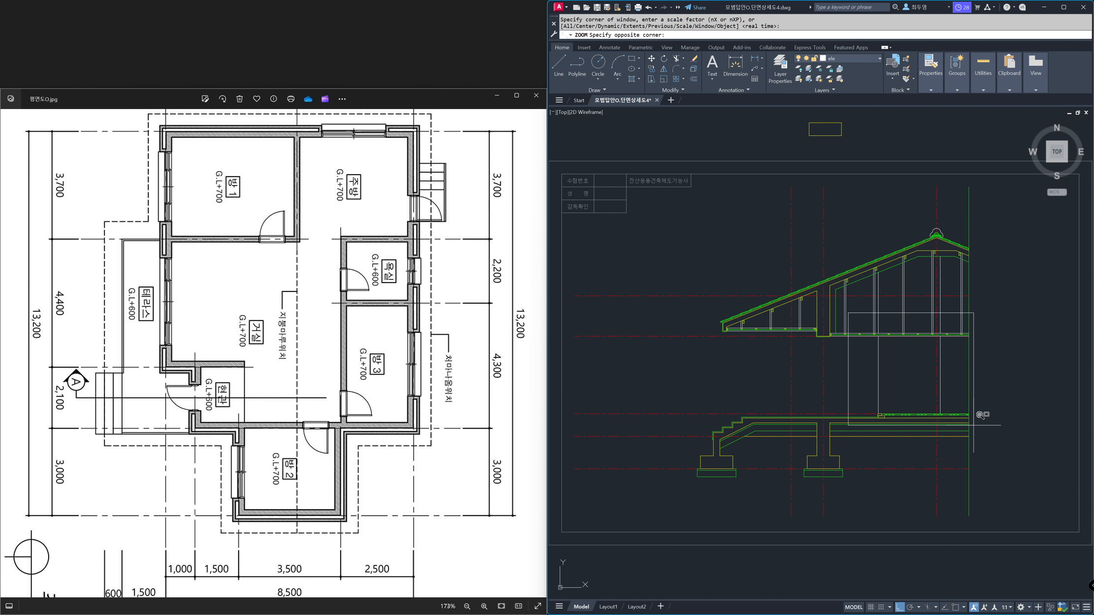
click(986, 446)
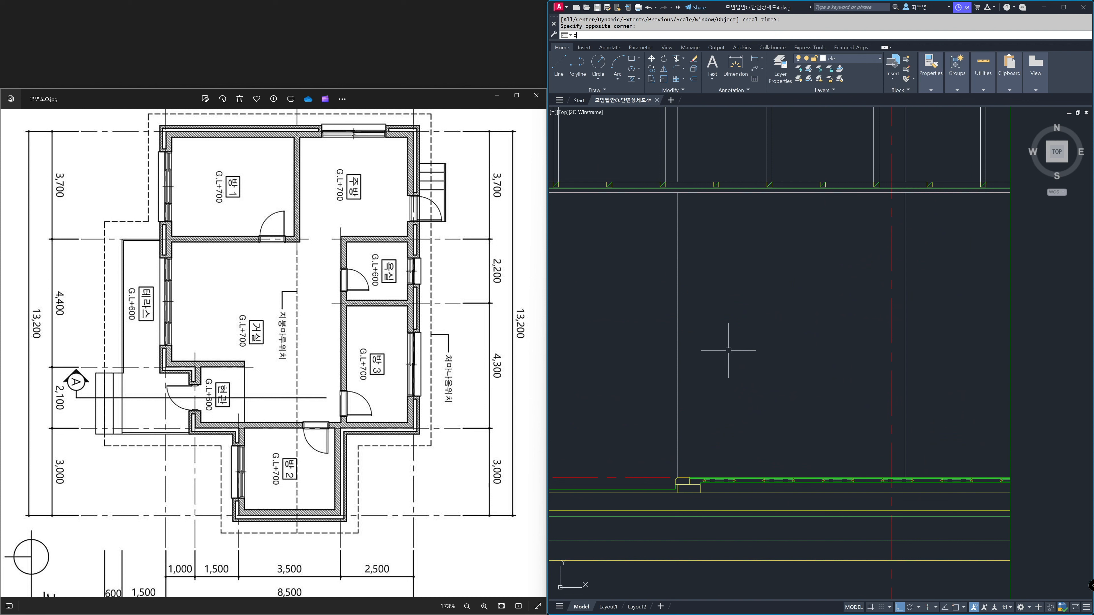
text(o)
key(Return)
key(Return)
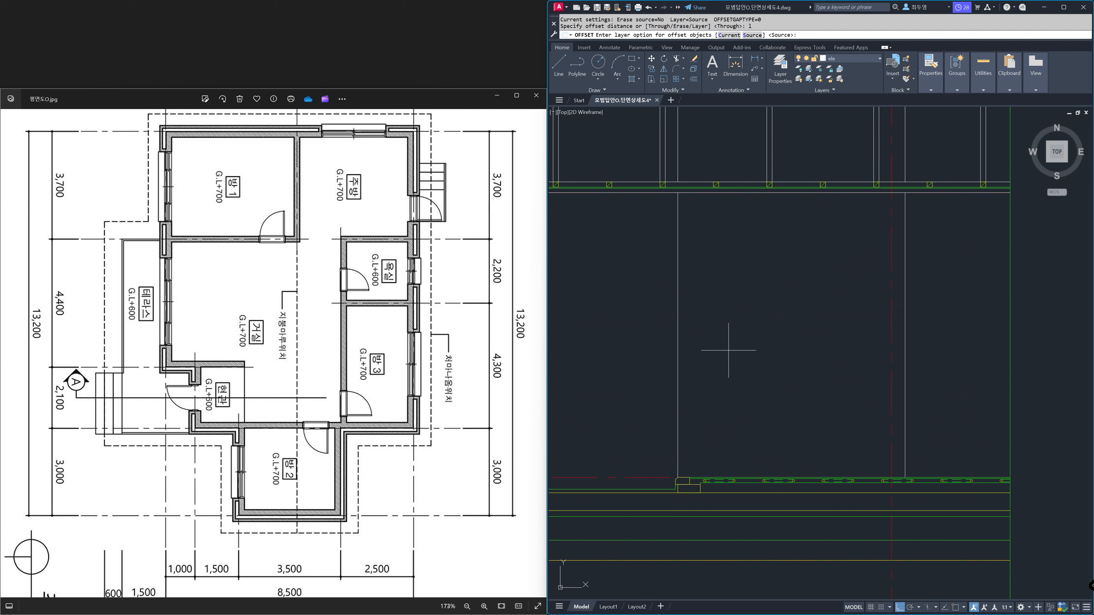
key(Return)
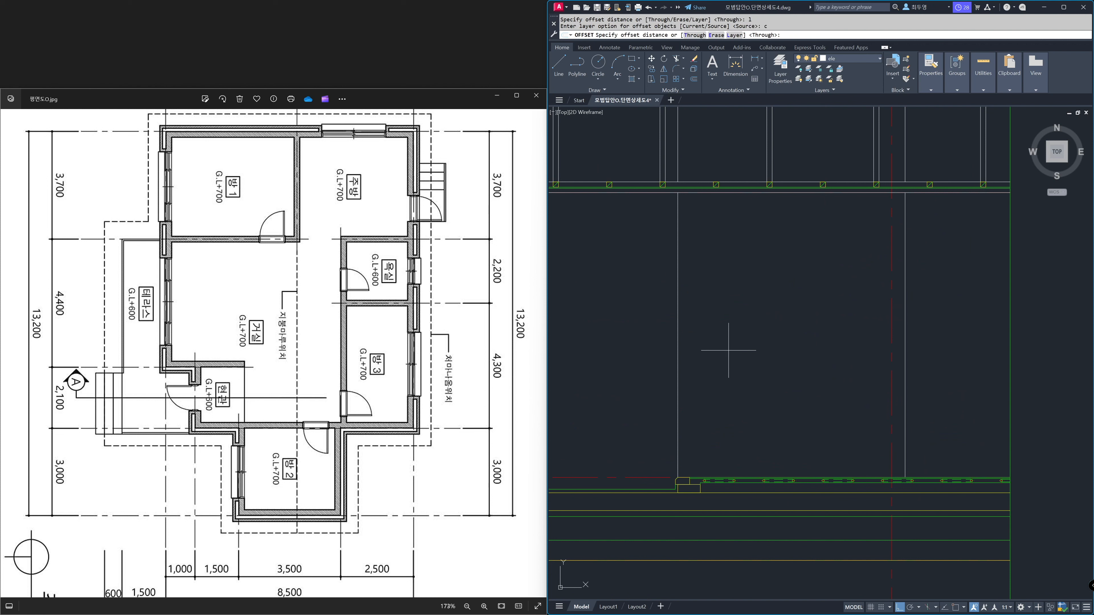
key(Return)
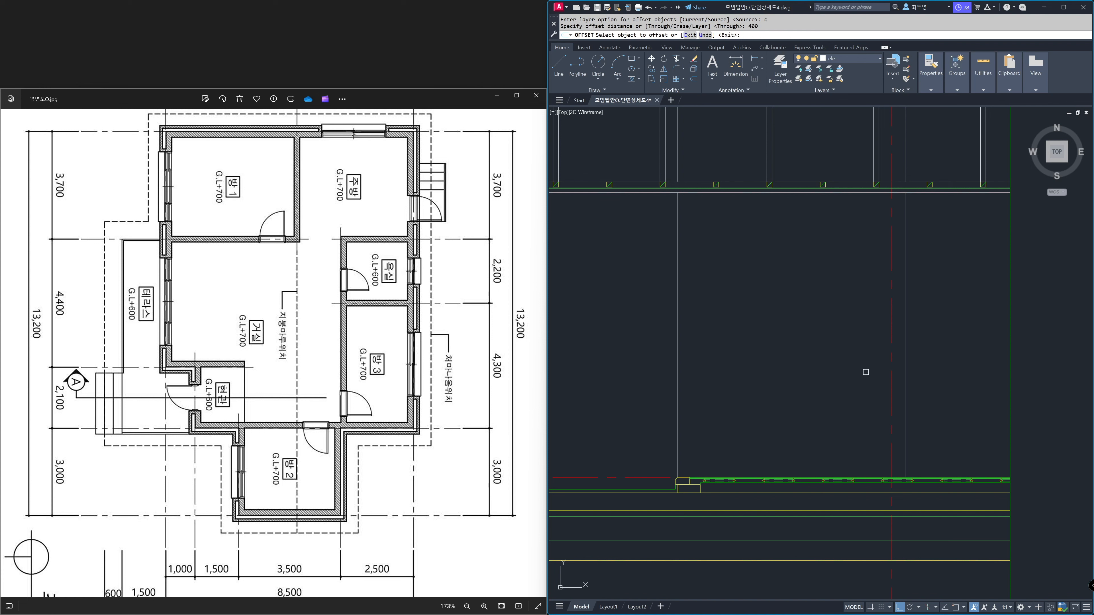
click(888, 384)
click(889, 380)
key(Return)
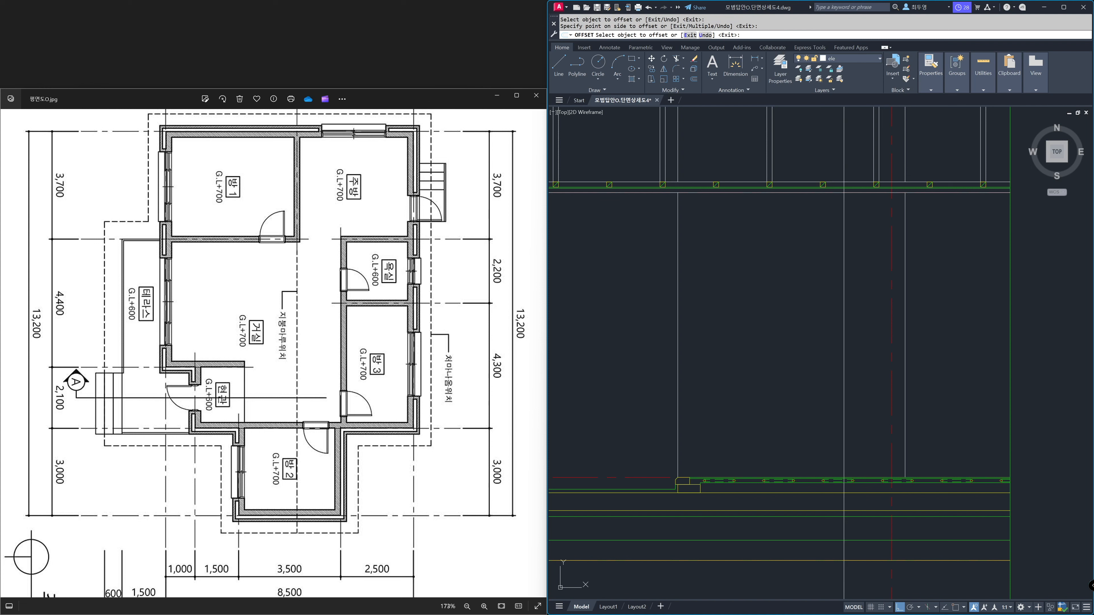
- Draw a 900 by 2100 door rectangle up and to the left from where the guide line meets the floor line
key(F3)
text(REC)
key(Return)
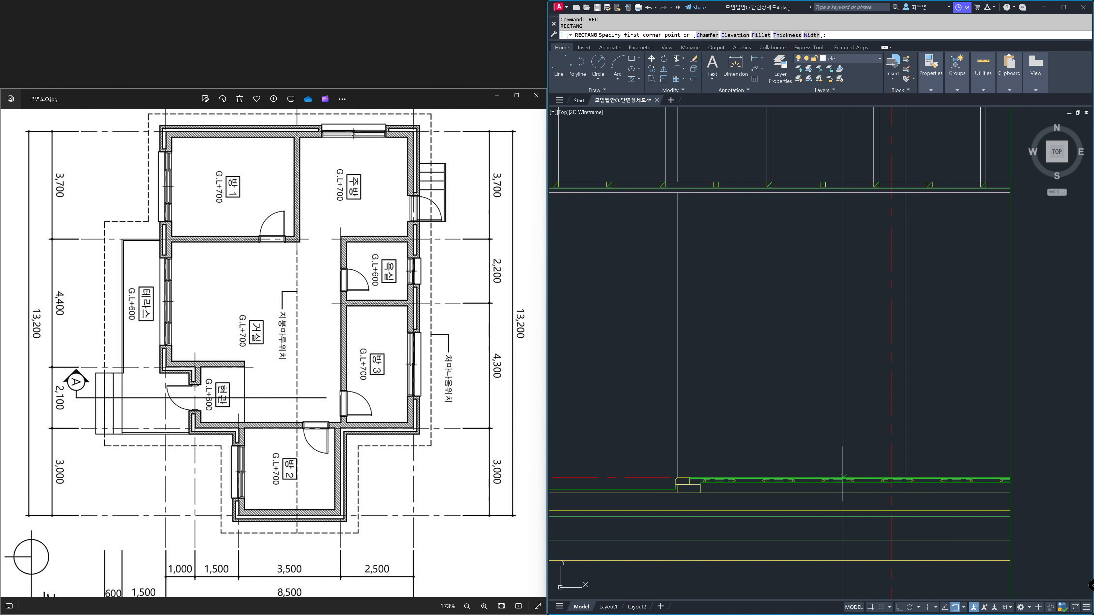
click(842, 474)
text(d)
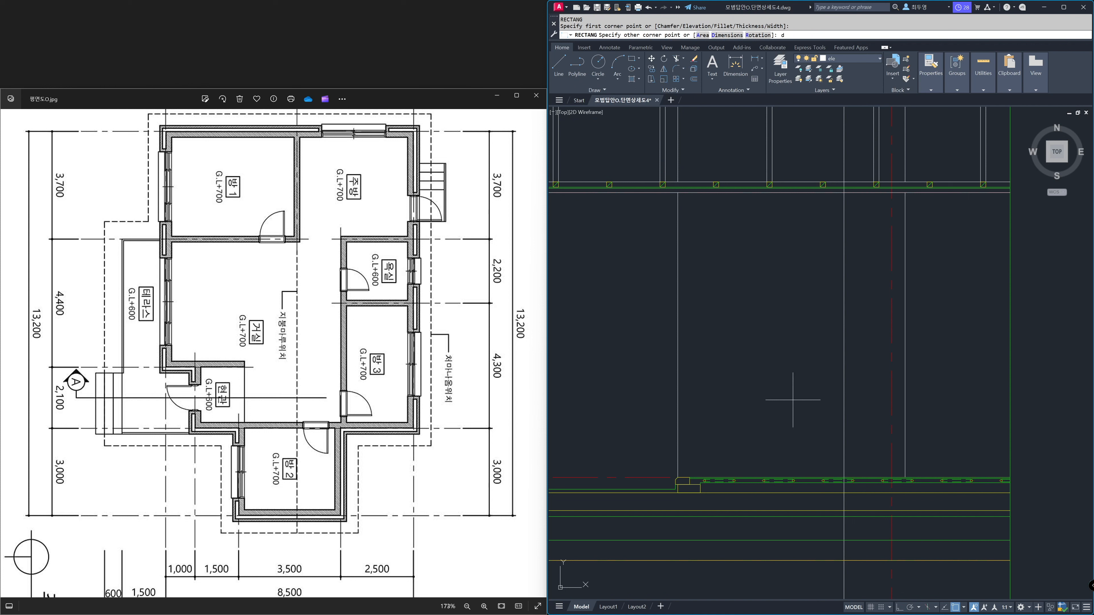
key(Return)
text(900)
key(Return)
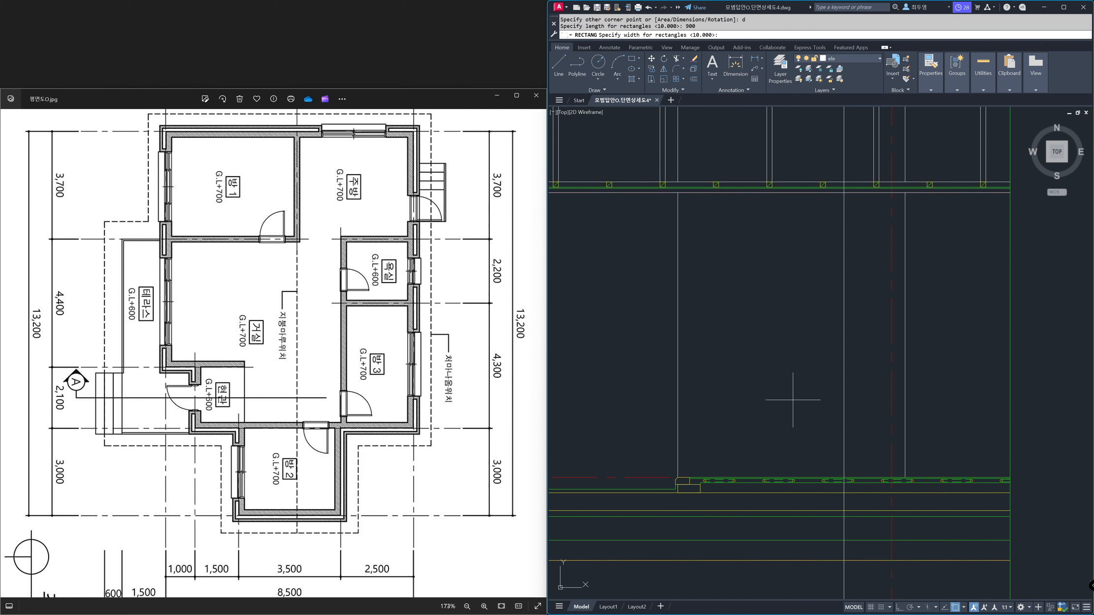
key(Return)
click(792, 399)
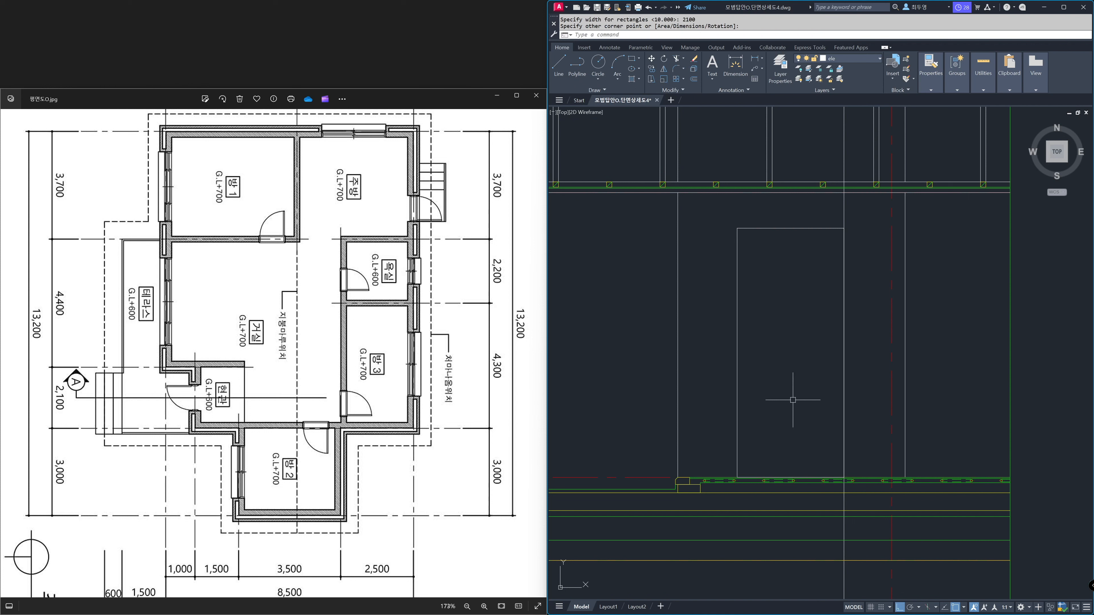
- Erase the vertical guide line along the right side of the door rectangle
text(e)
key(Return)
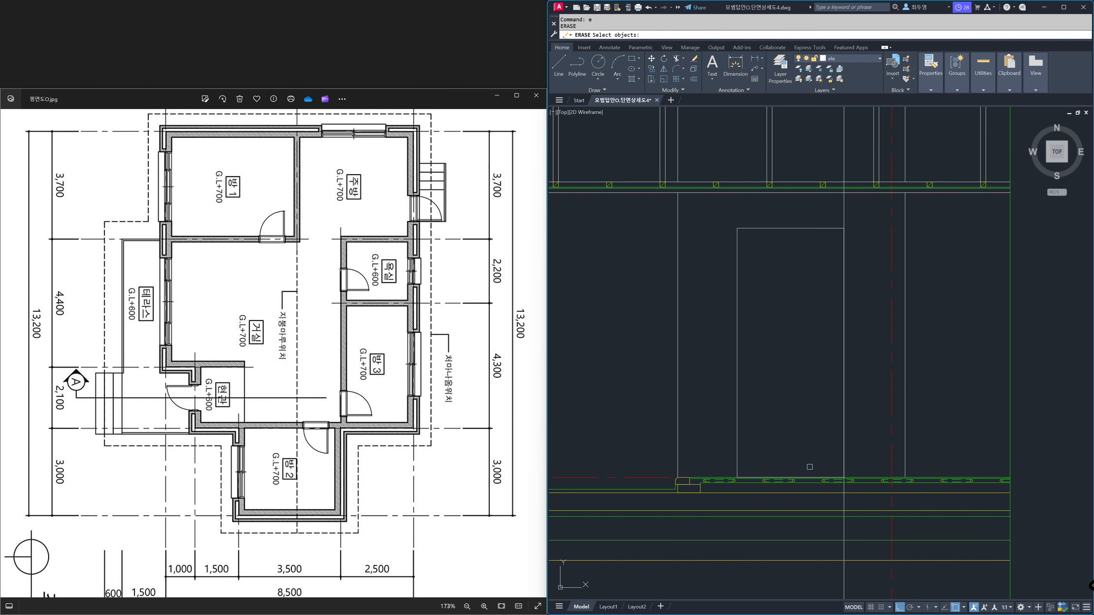
click(843, 495)
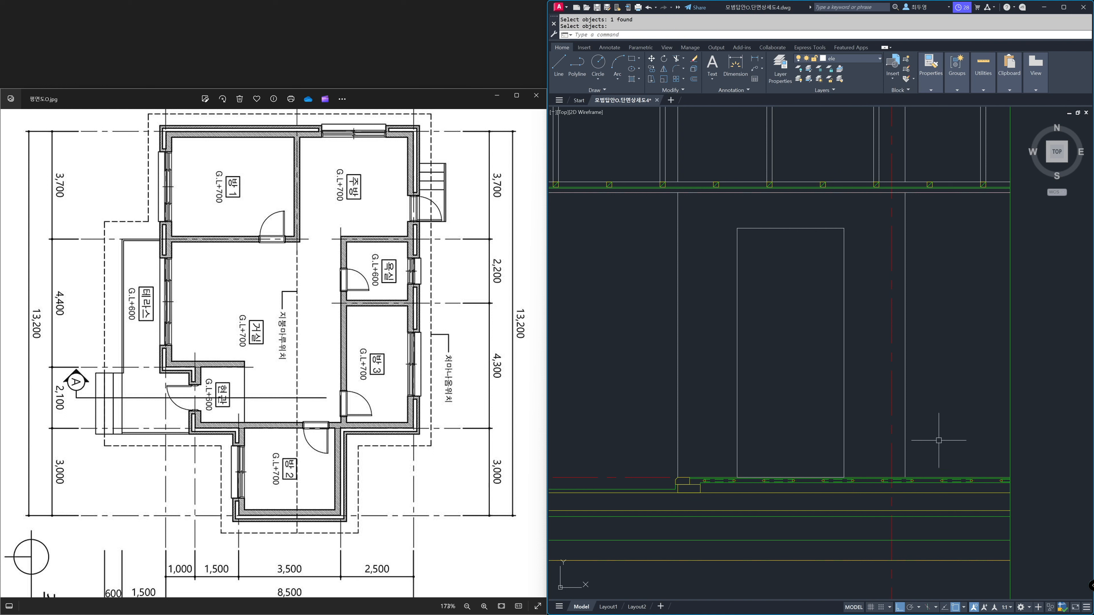
- Offset the door rectangle 40 inward on the fin layer to form the door frame
click(845, 64)
click(839, 108)
text(o)
key(Return)
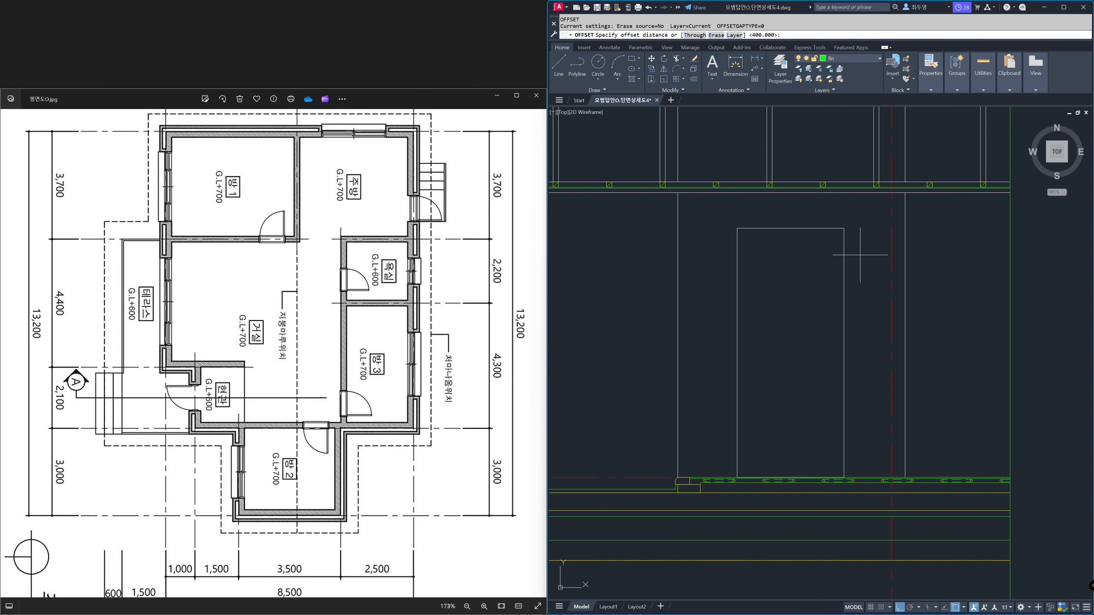
key(Return)
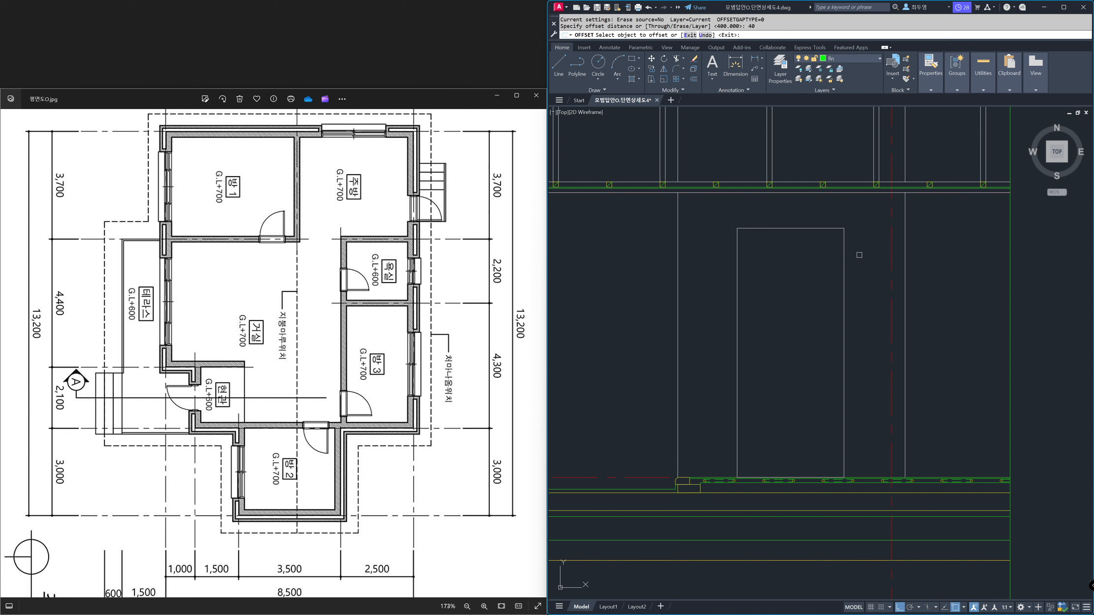
key(F3)
click(821, 231)
click(799, 282)
key(Return)
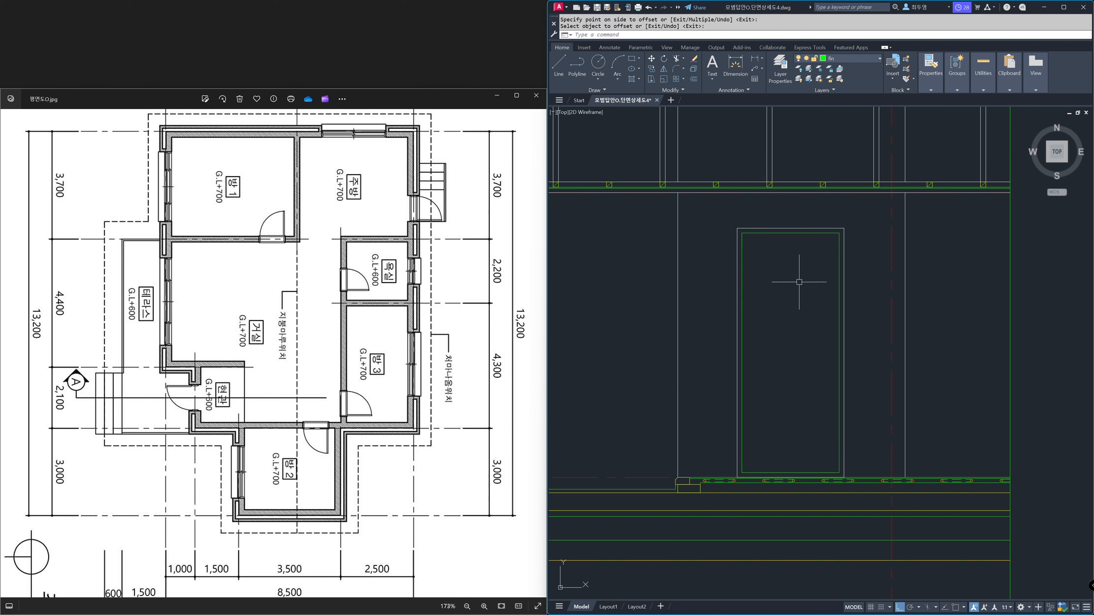
- On layer fin2, draw the door swing lines from the inner frame's two left corners to the midpoint of its right side
click(849, 60)
click(844, 120)
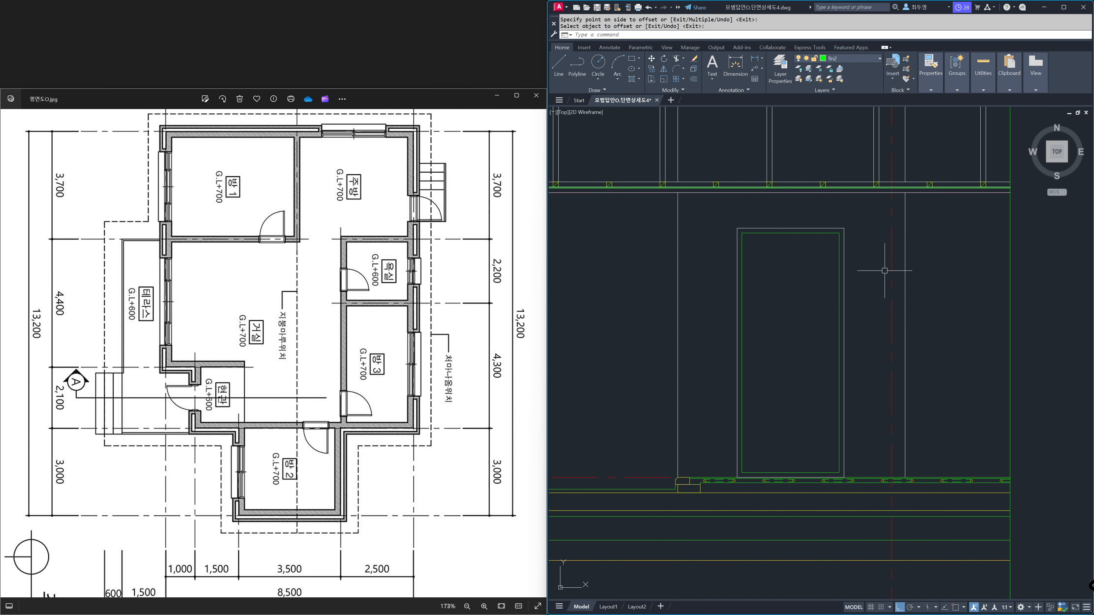
key(Escape)
key(F3)
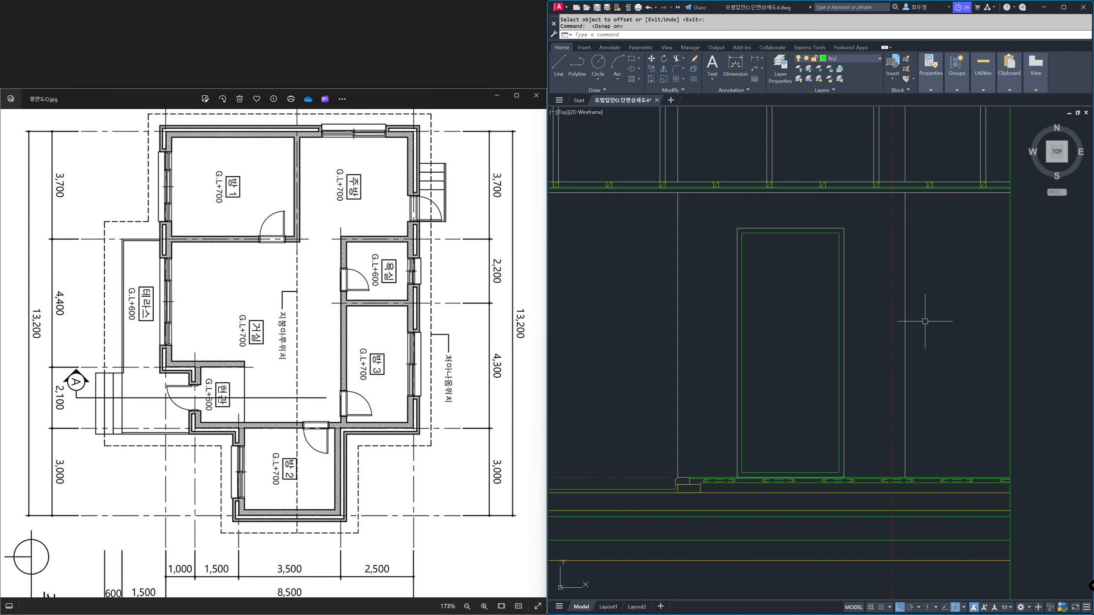
right_click(956, 609)
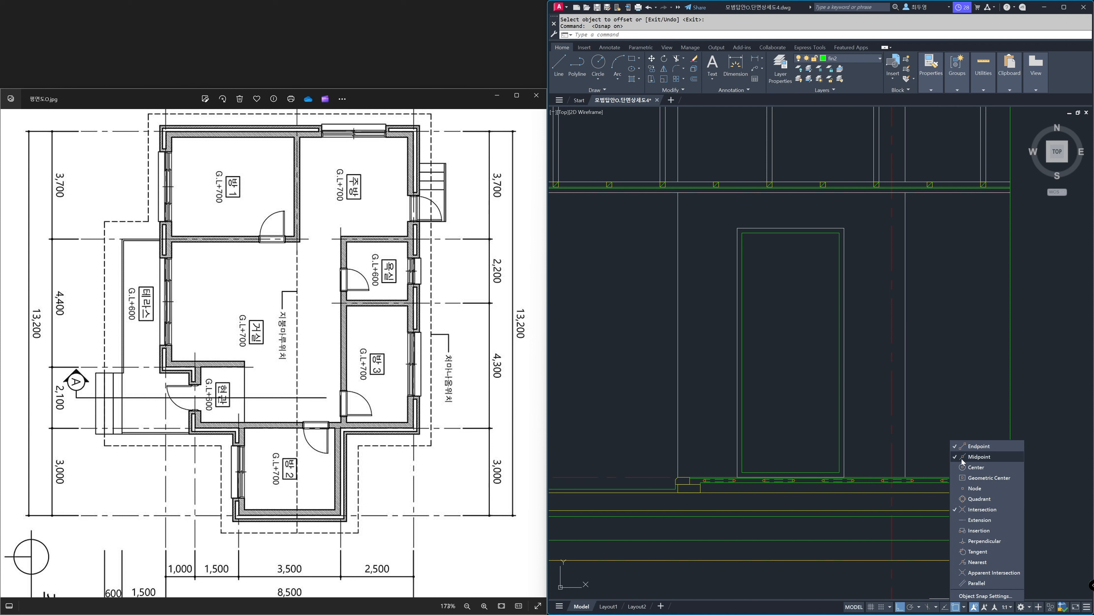
key(F8)
key(Return)
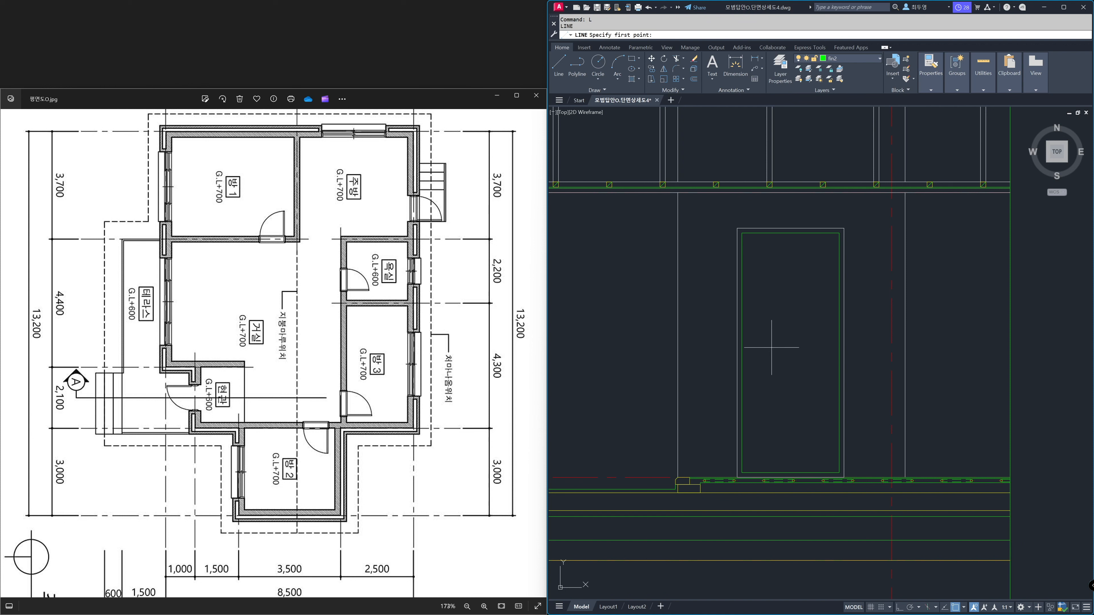
click(756, 236)
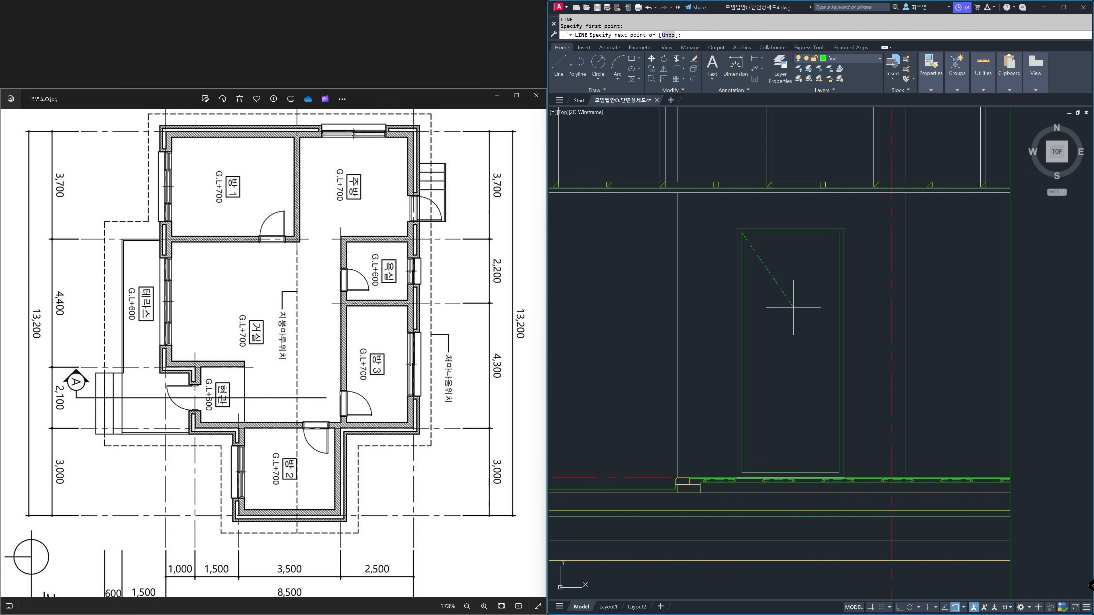
click(838, 353)
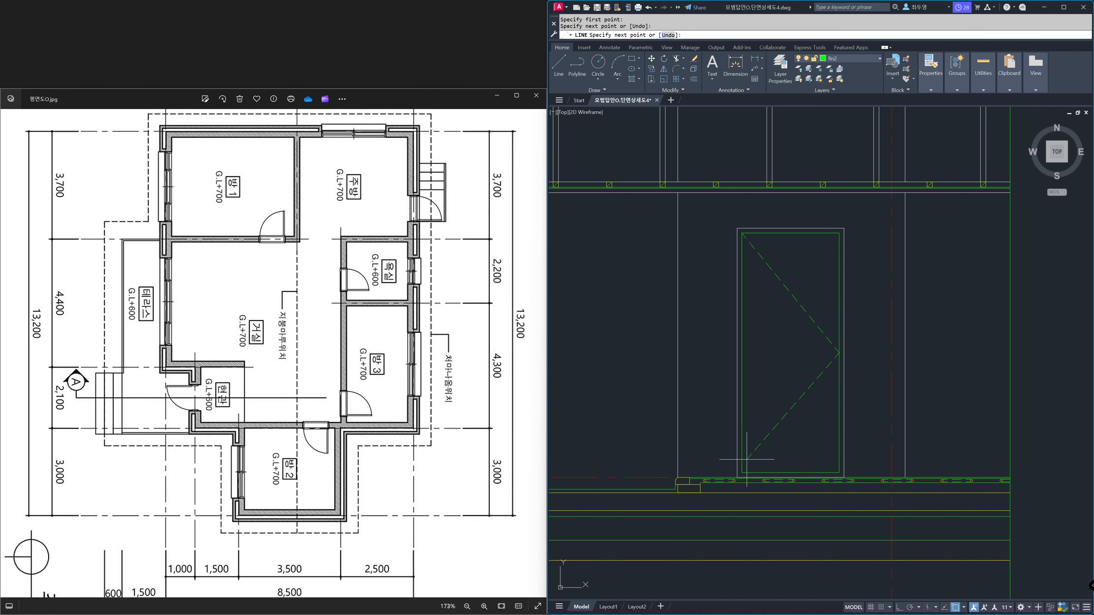
click(743, 471)
key(Return)
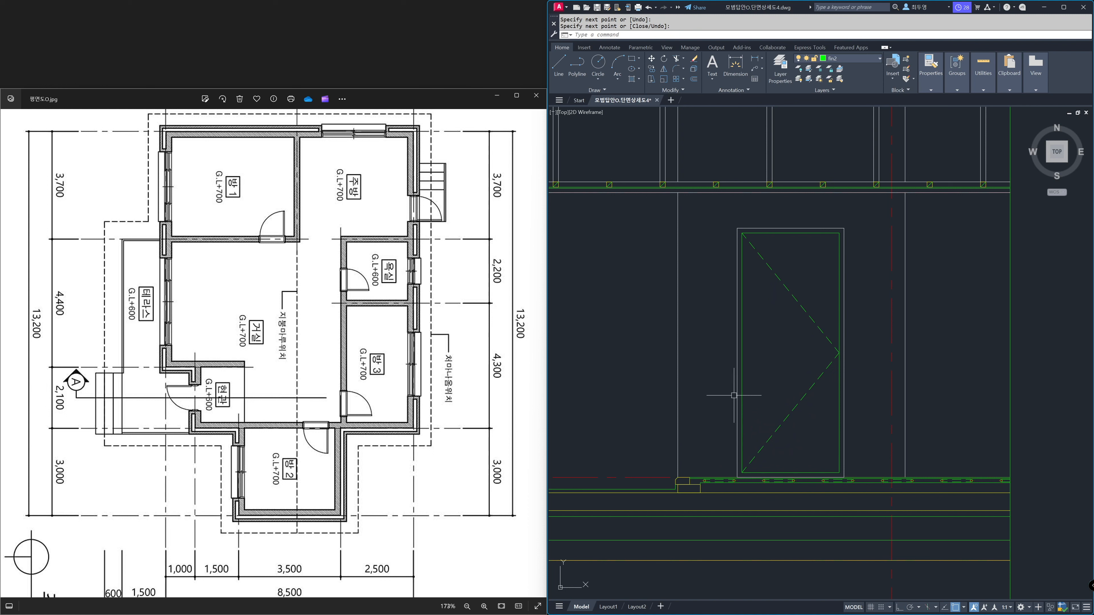
- On layer ele, offset the red horizontal floor level line 900 upward as the door knob's height guide
click(854, 60)
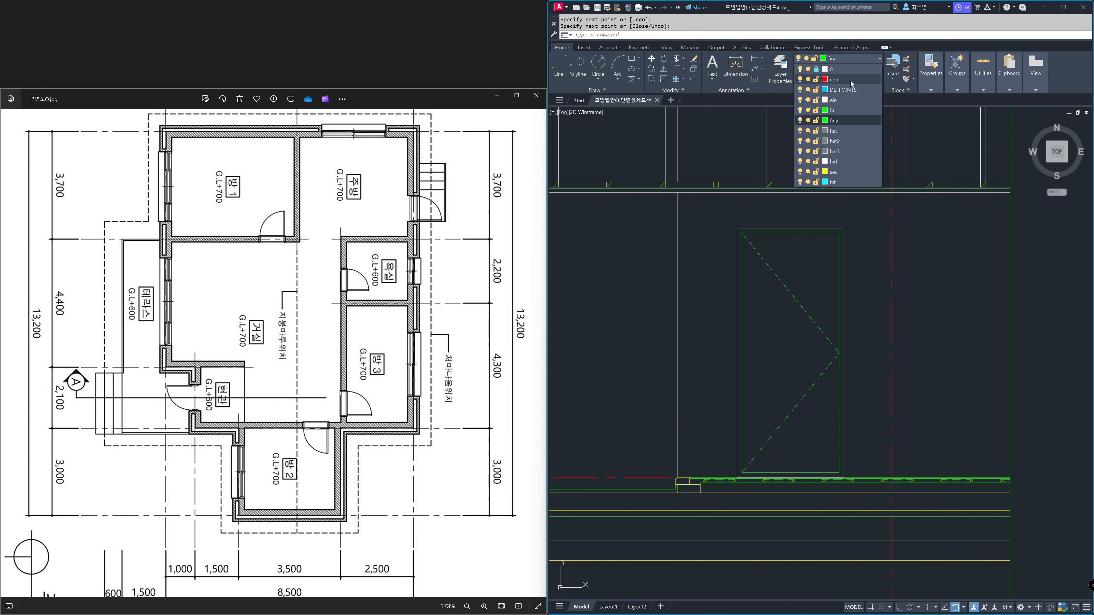
click(846, 99)
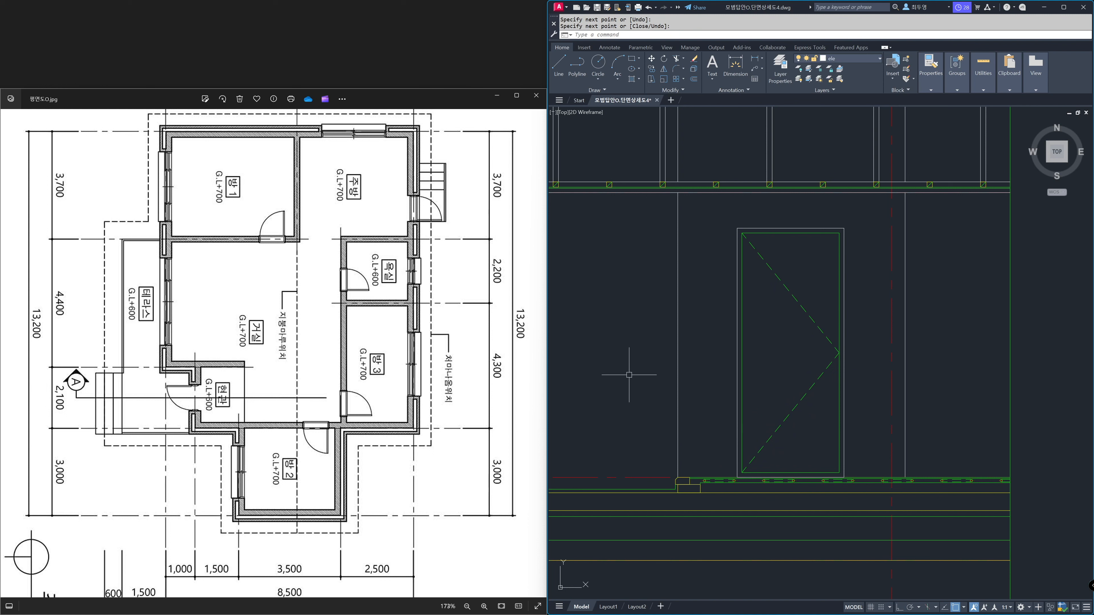
key(F3)
text(o)
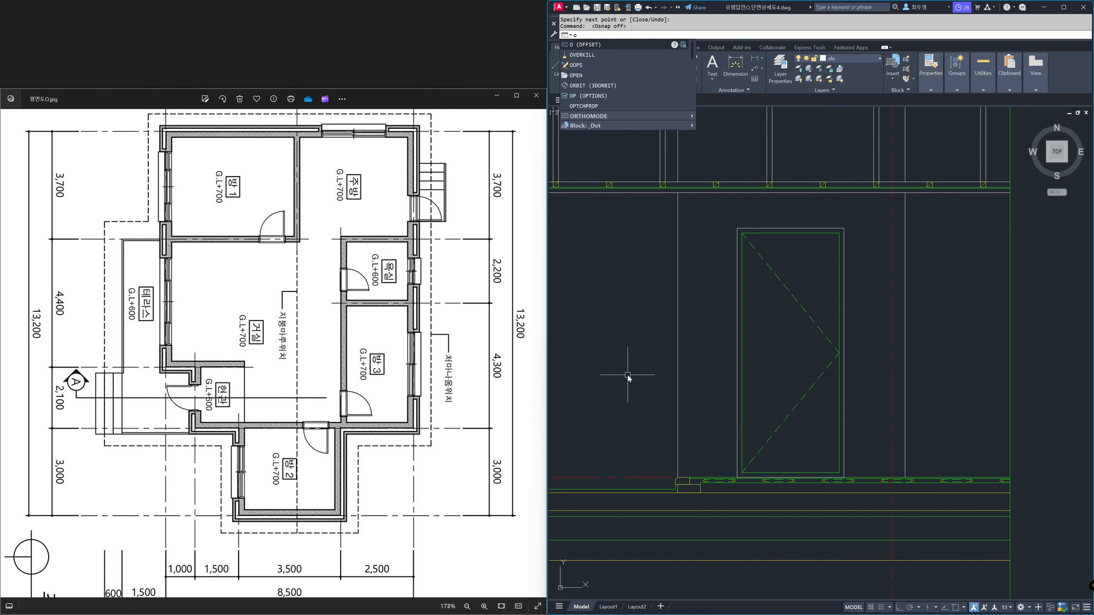
key(Return)
text(900)
key(Return)
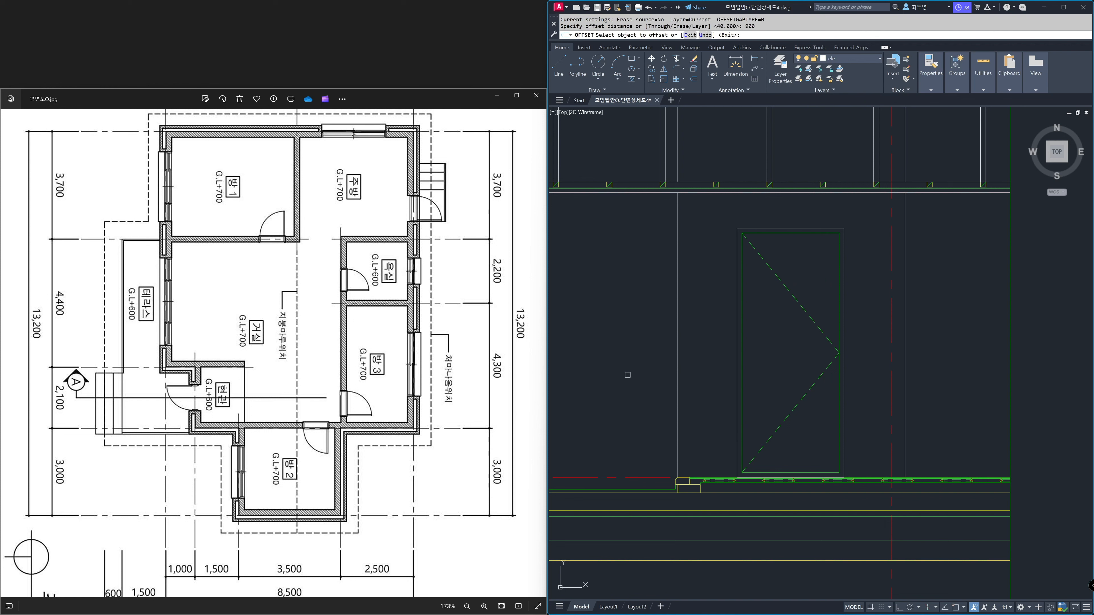
click(639, 477)
click(640, 482)
key(Return)
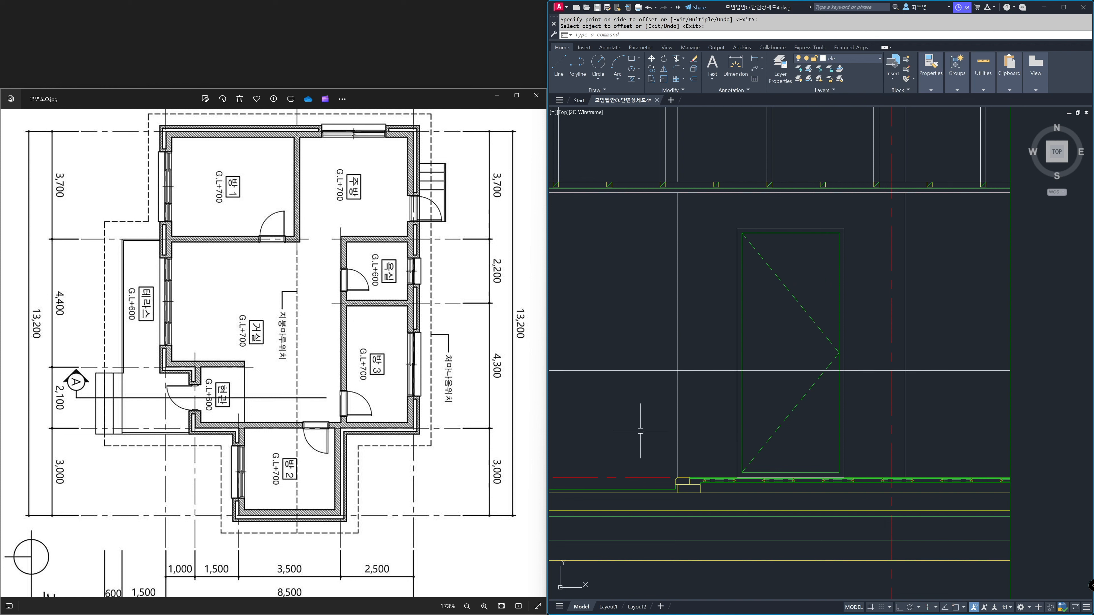
- Explode the door's outer and inner rectangles into separate lines
text(x)
key(Return)
click(760, 410)
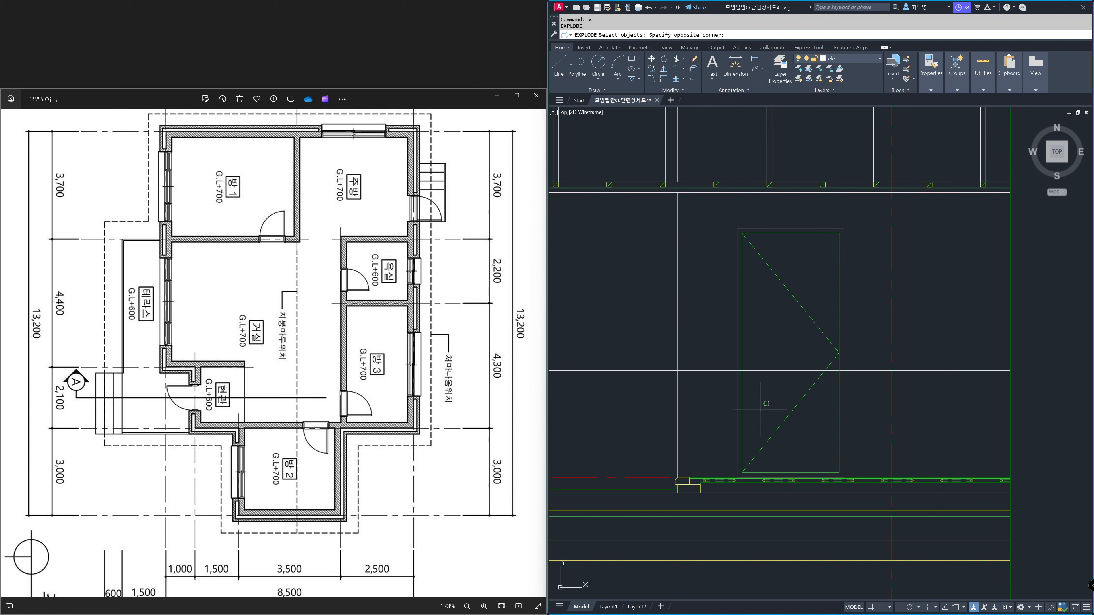
click(727, 398)
key(Return)
- Offset the left edge of the inner door frame 60 to the right as a guide for the knob
text(o)
key(Return)
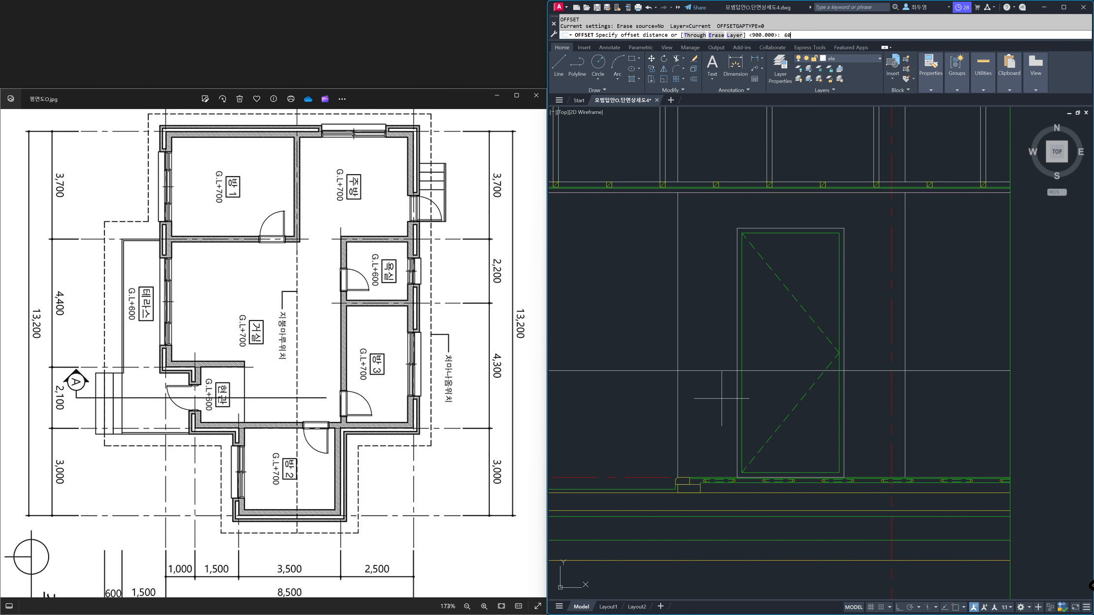
text(60)
key(Return)
click(737, 399)
click(761, 395)
key(Return)
- Draw the door knob as a circle of radius 30 centred on the intersection of the two guide lines
key(F3)
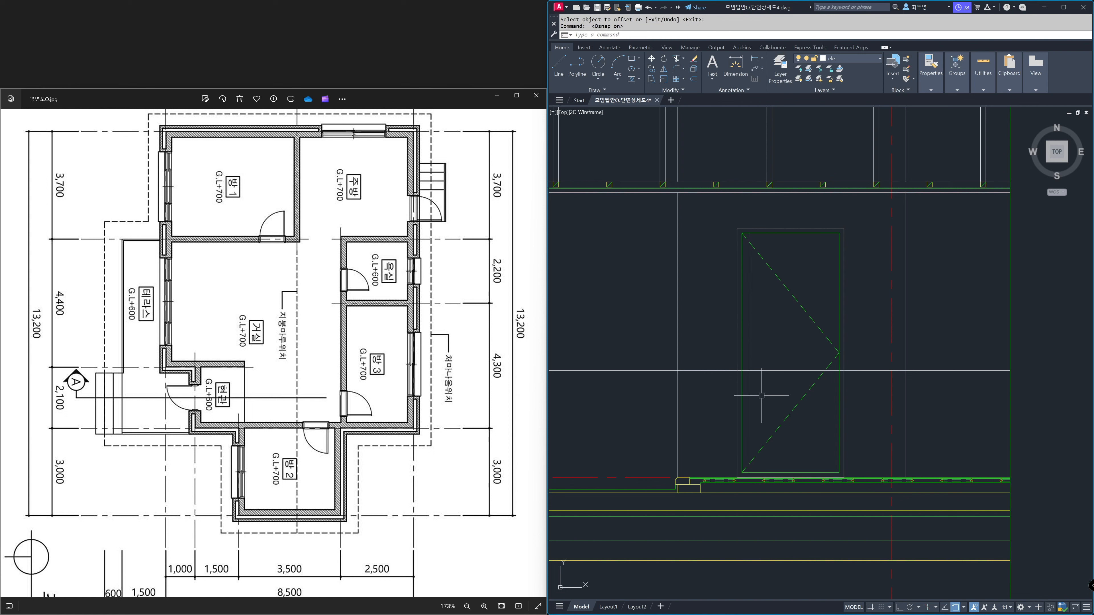
text(c)
key(Return)
click(749, 370)
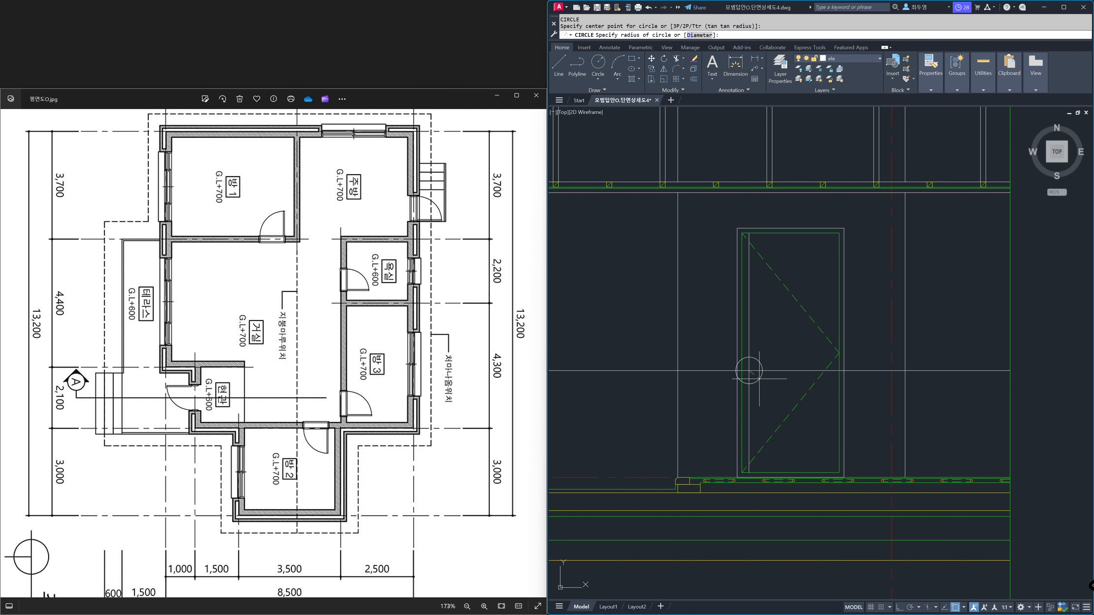
text(30)
key(Return)
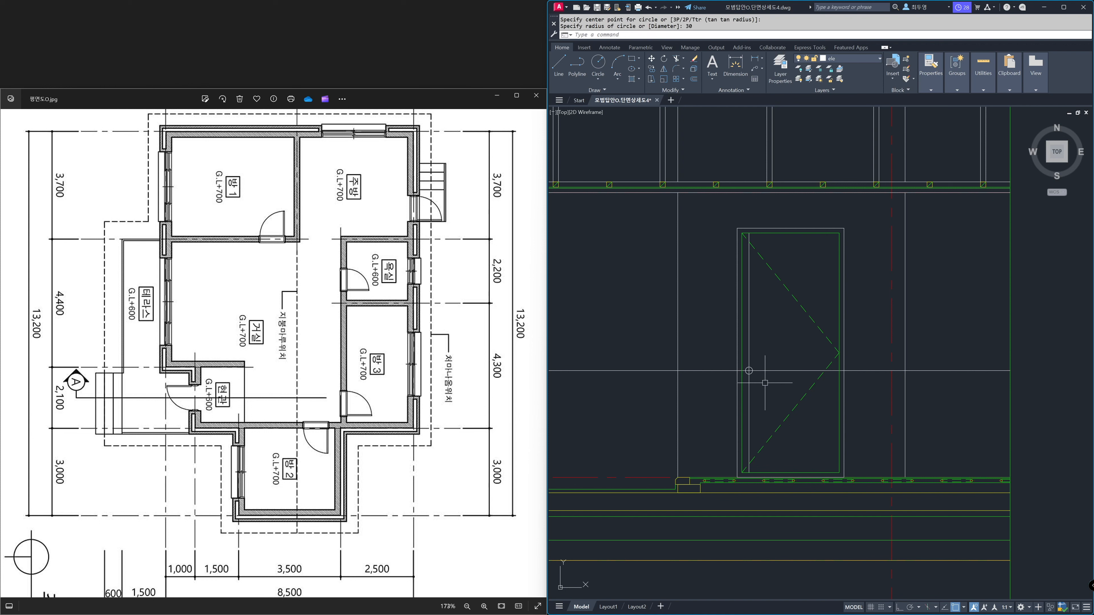
- Trim the horizontal and vertical guide lines so only the parts inside the door knob circle remain
text(z)
key(Return)
click(765, 383)
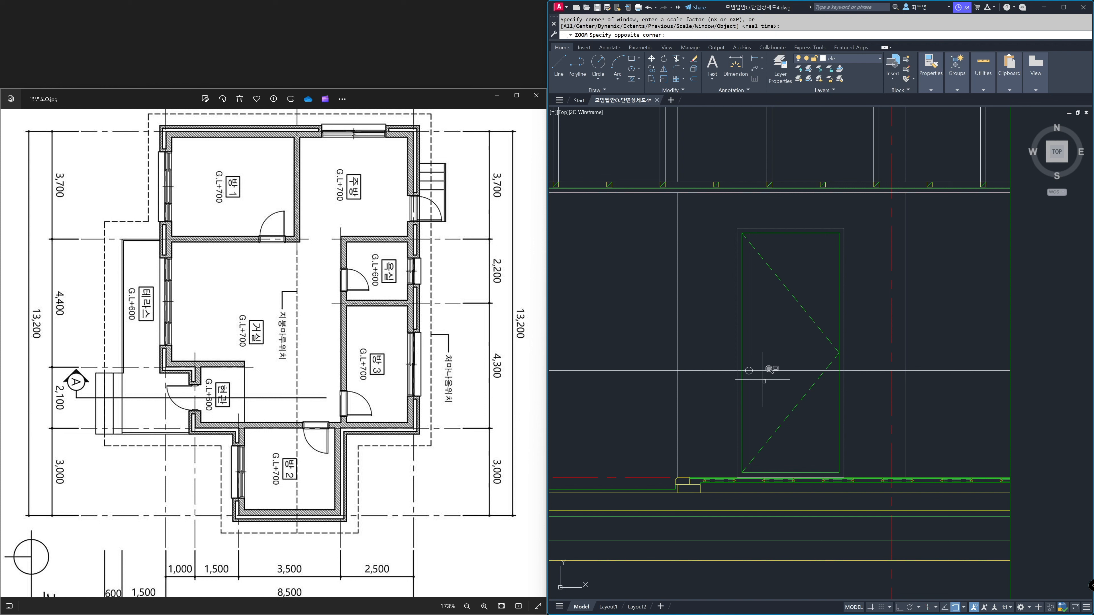
click(731, 357)
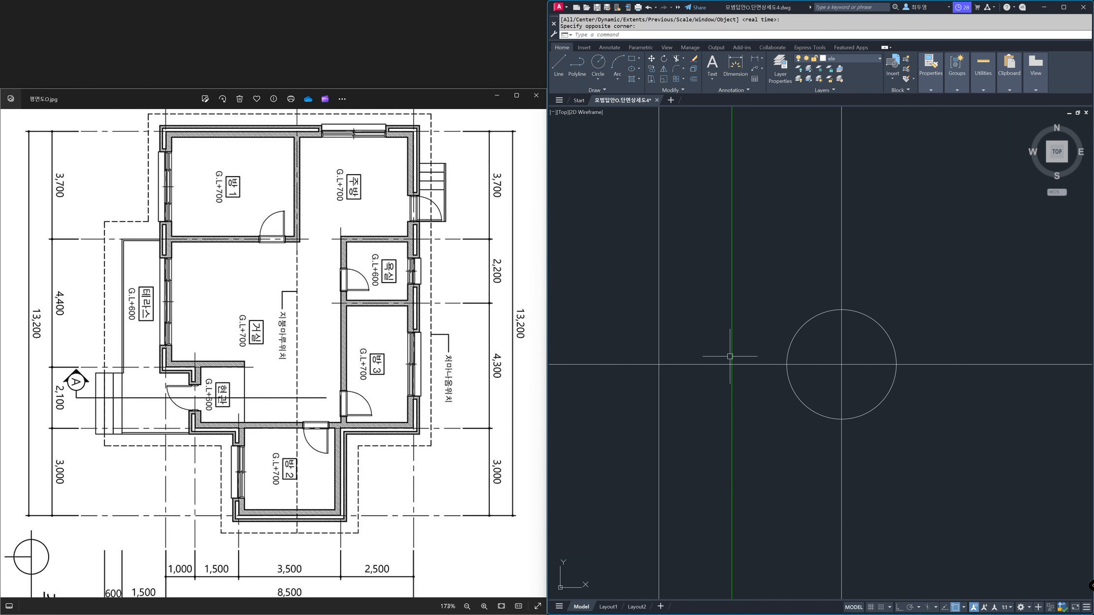
text(tr)
key(Return)
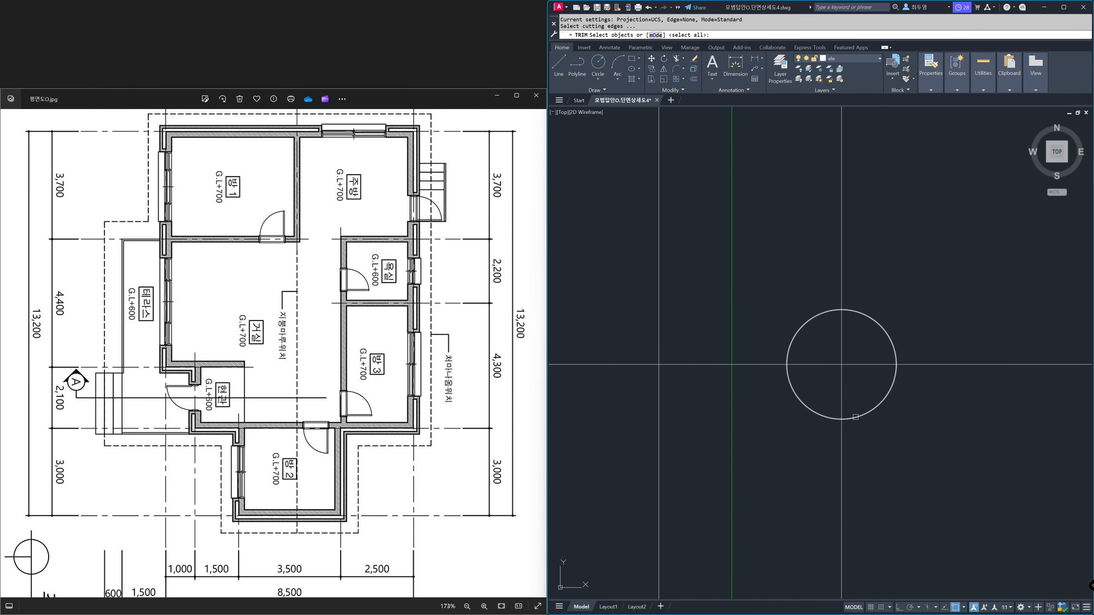
key(Return)
click(841, 435)
click(764, 364)
click(806, 263)
click(909, 324)
click(920, 390)
key(Return)
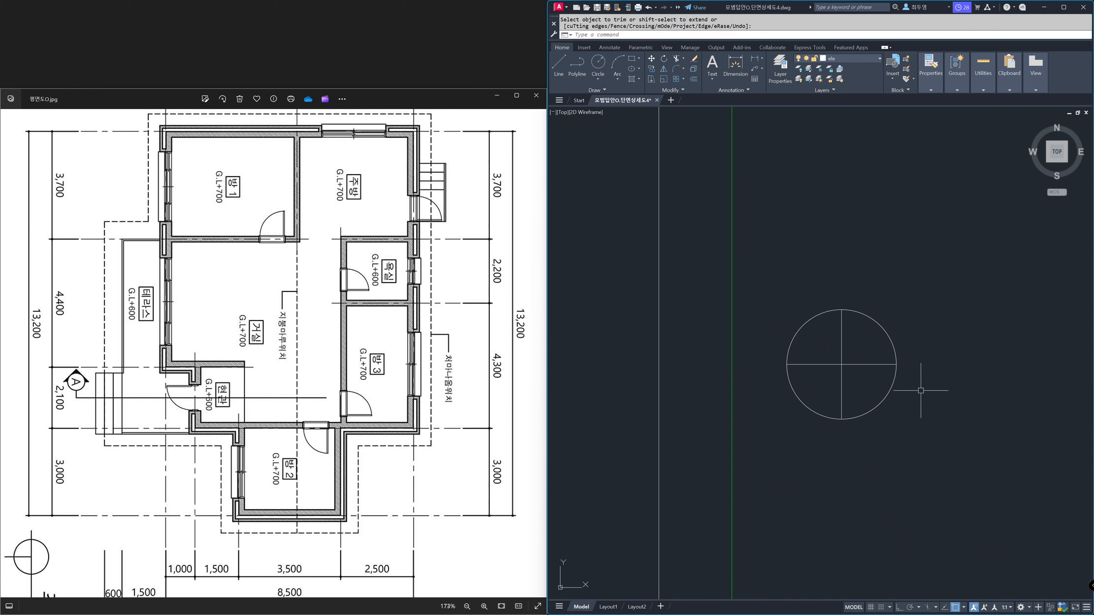
- Move the two crossing lines inside the knob circle to layer cen
click(878, 374)
click(825, 354)
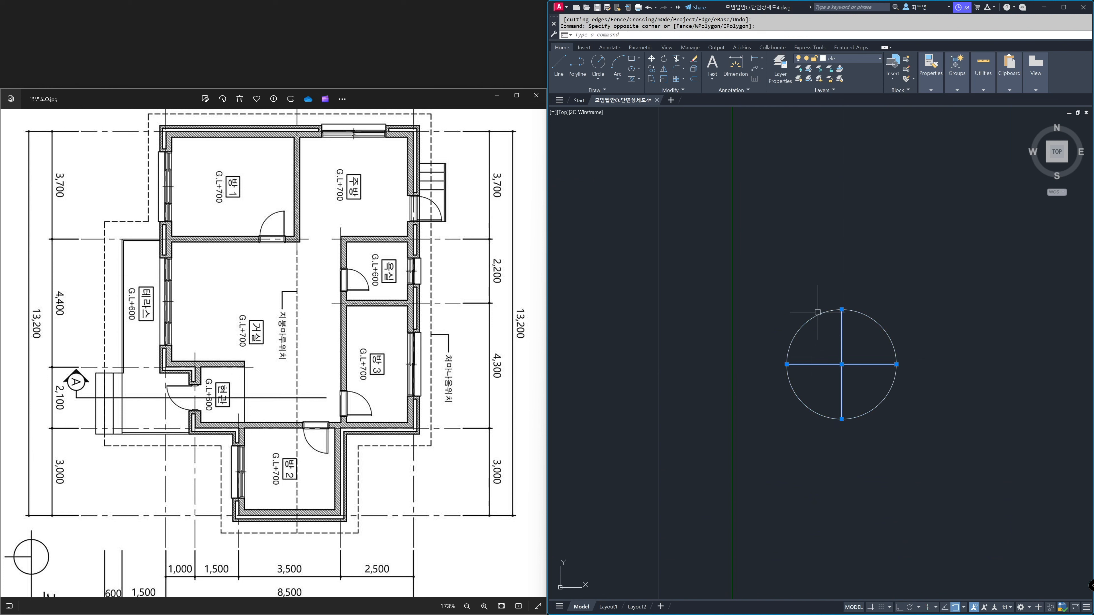
click(862, 58)
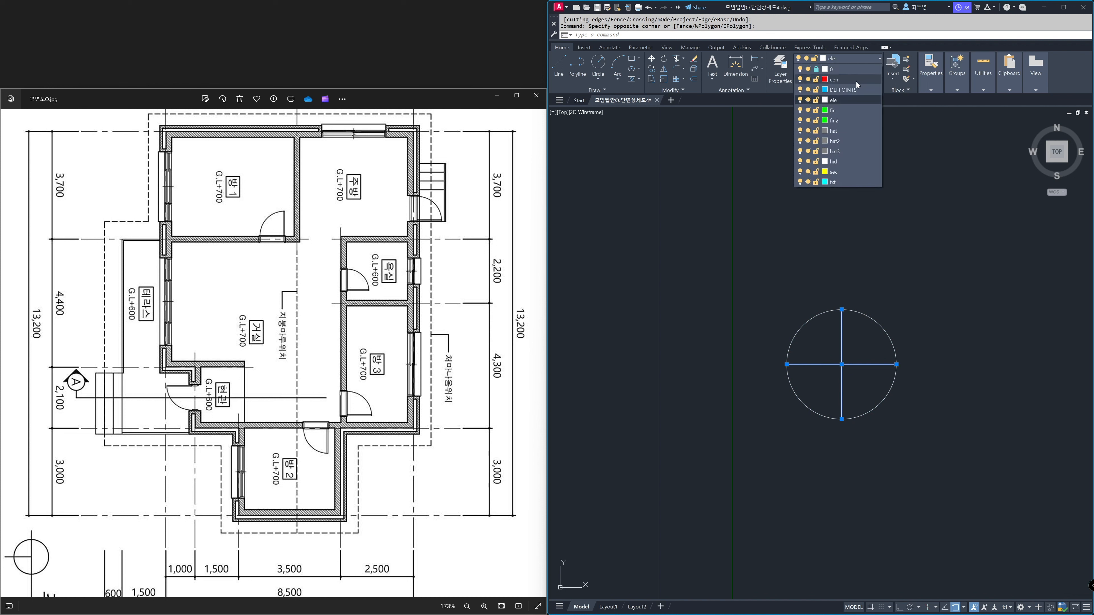
click(853, 80)
- Scale the knob's two centre lines by a factor of 2 about the circle's centre
text(sc)
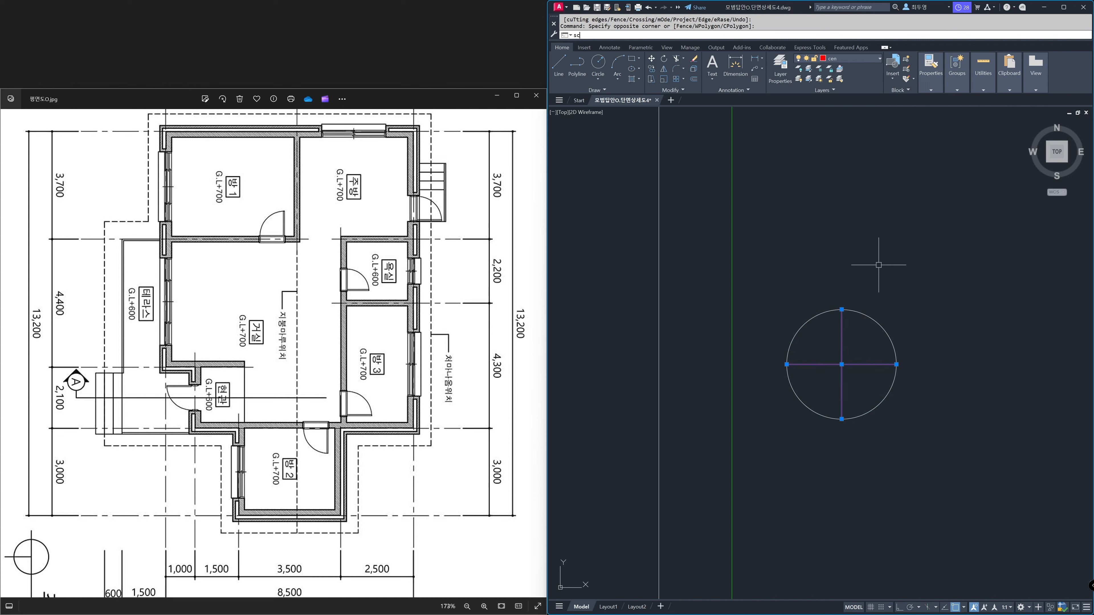
key(Return)
click(841, 364)
text(2)
key(Return)
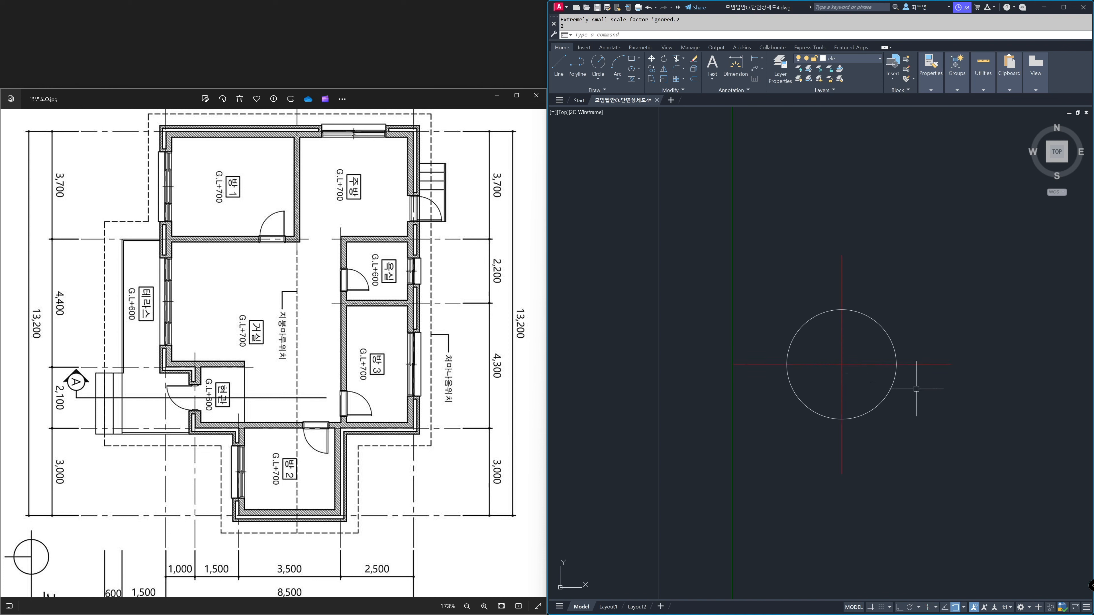
- Offset the red horizontal floor level line 80 upward to form the top edge of the baseboard
text(z)
key(Return)
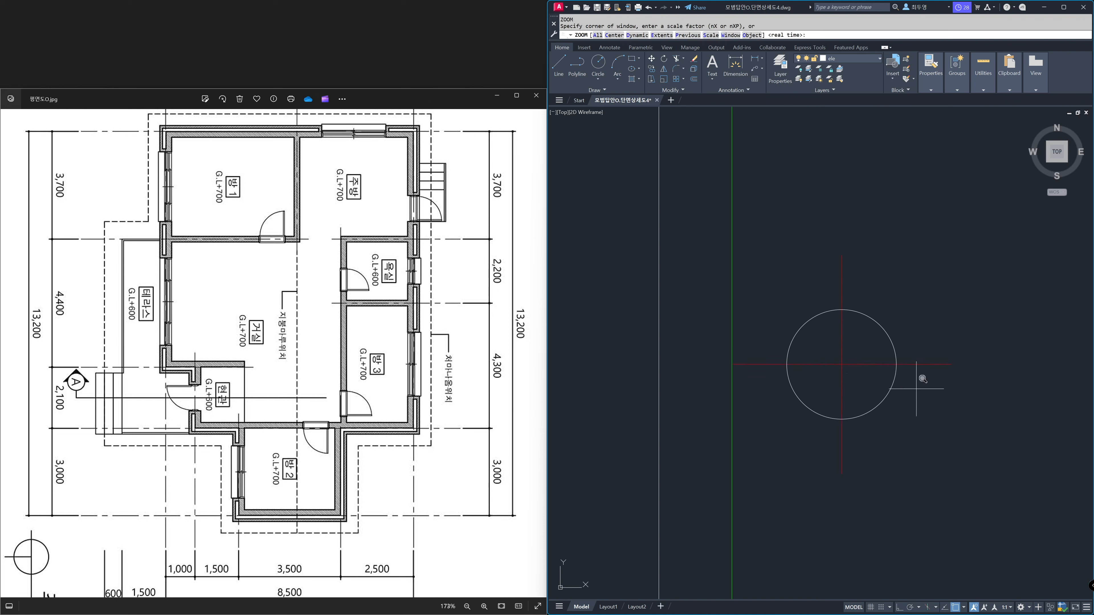
key(Return)
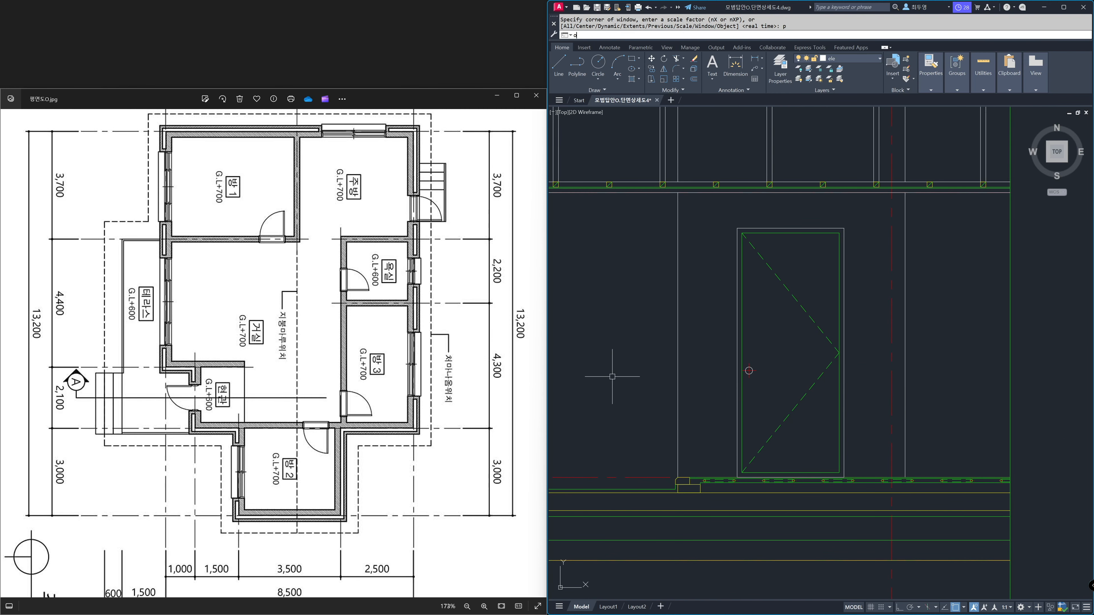
text(o)
key(Return)
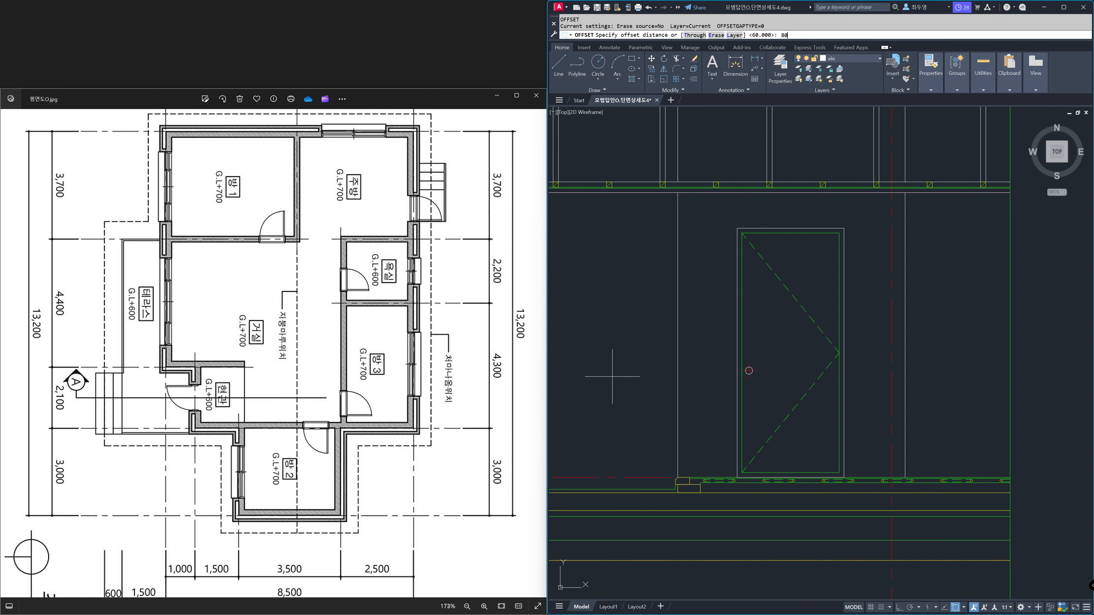
key(Return)
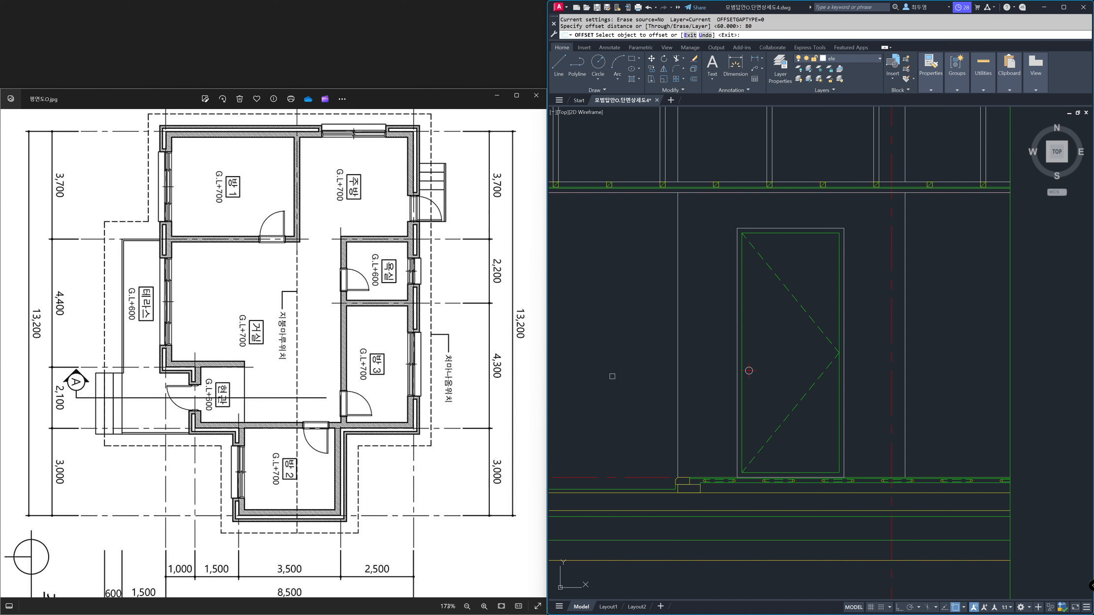
click(645, 477)
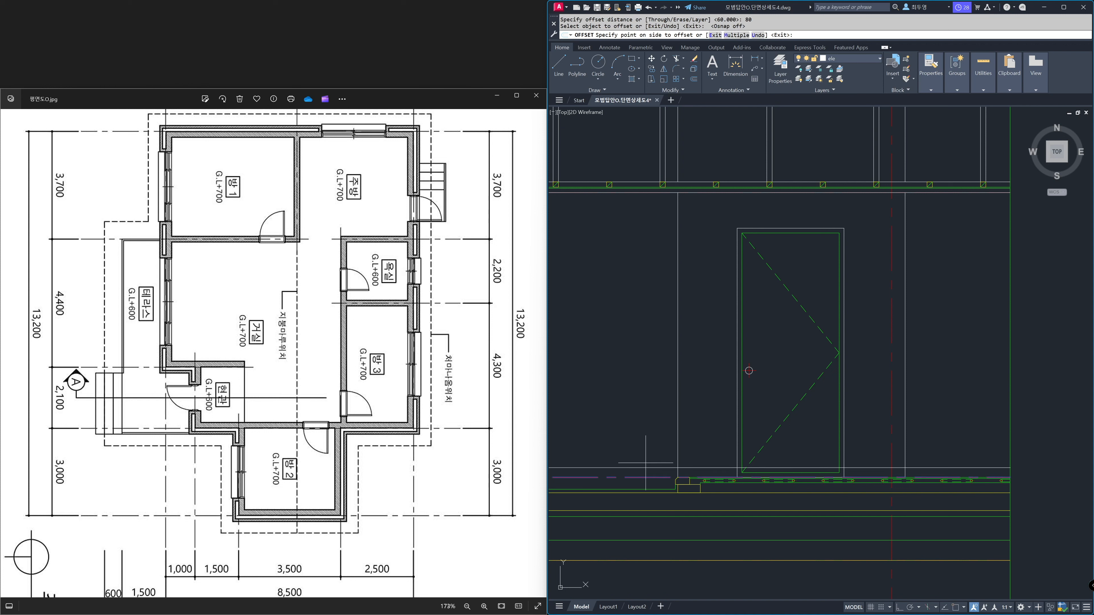
click(643, 408)
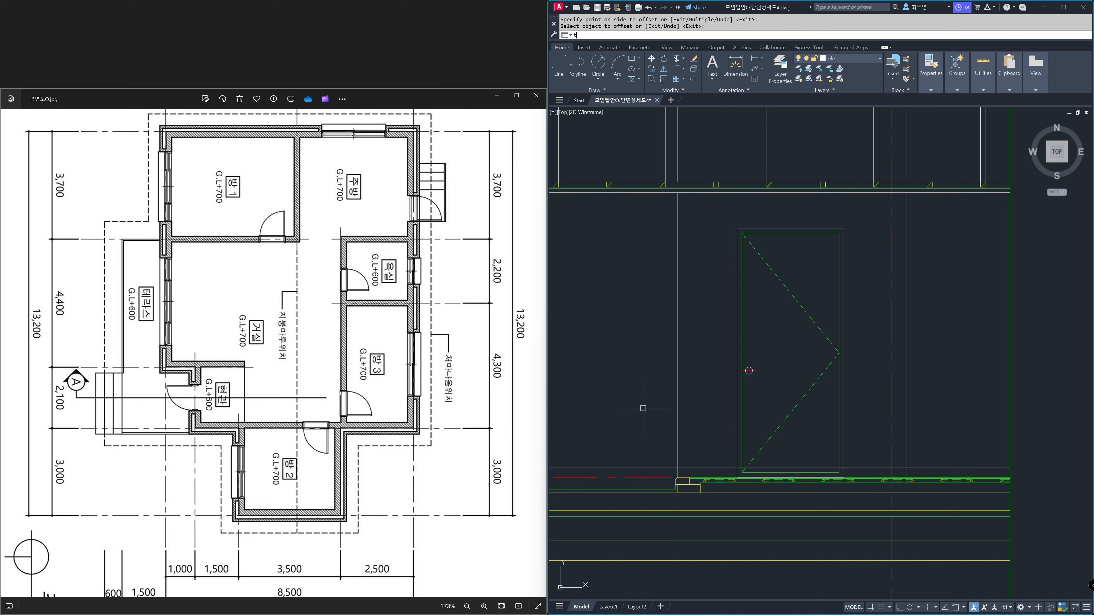
- Trim the baseboard line beyond the wall edge left of the door and across the door opening
text(r)
key(Return)
click(678, 416)
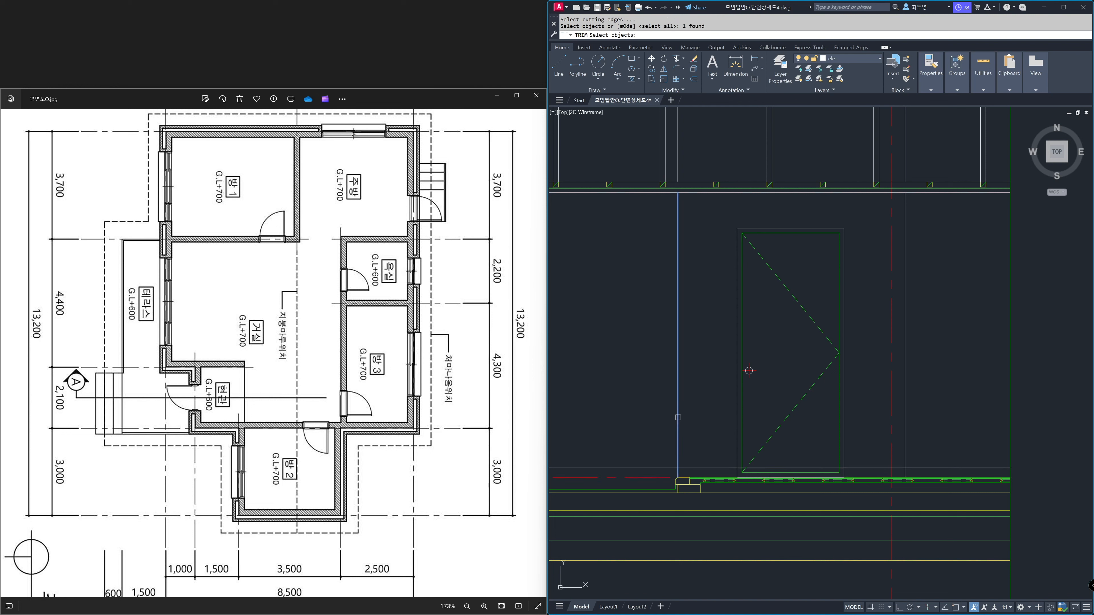
click(736, 424)
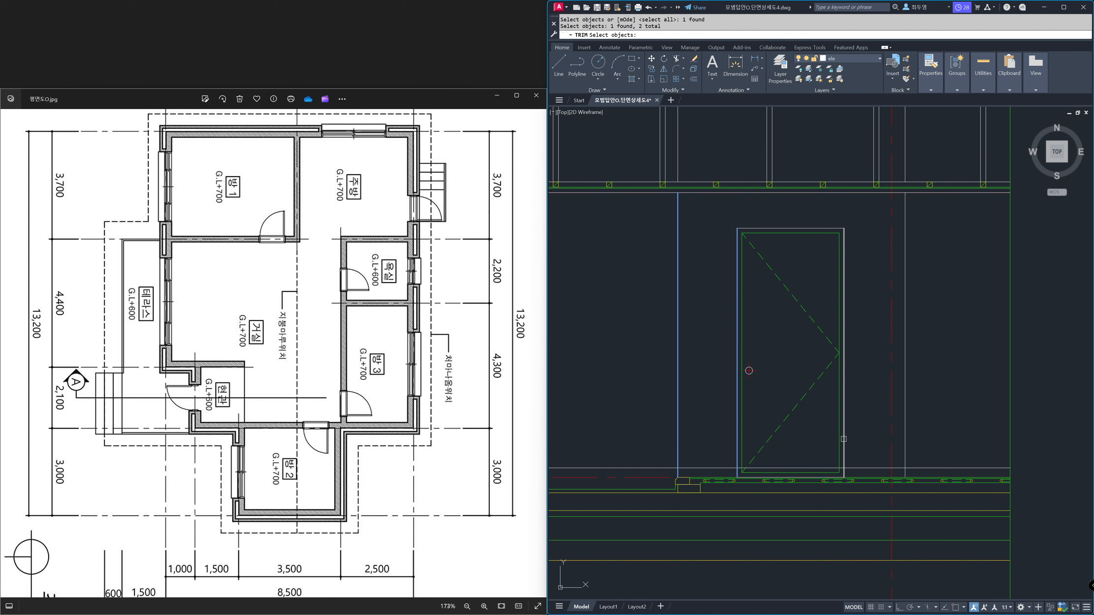
key(Return)
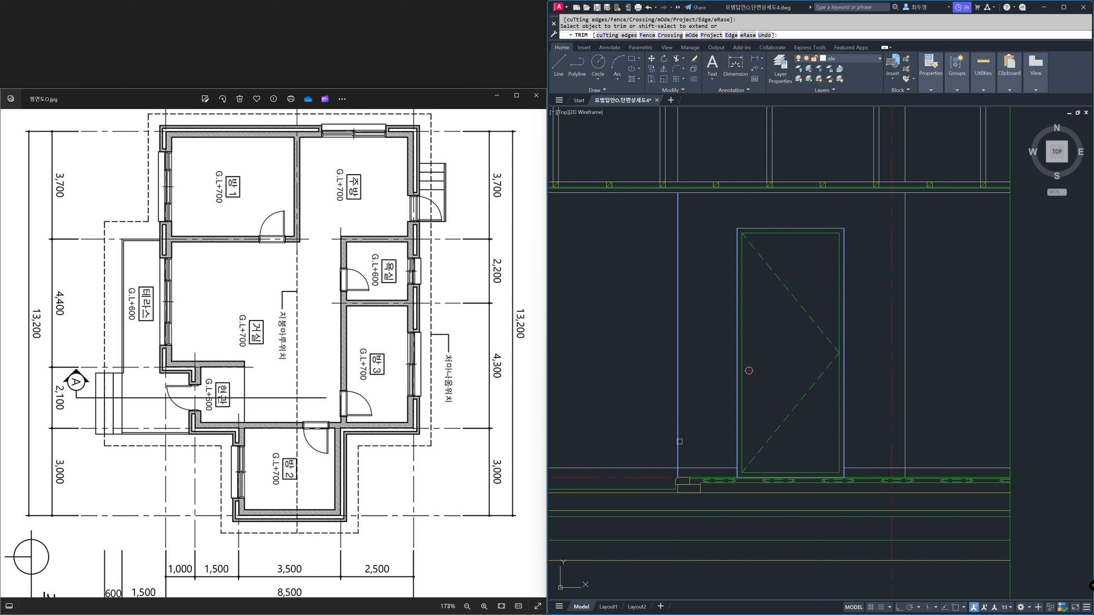
click(657, 466)
key(Return)
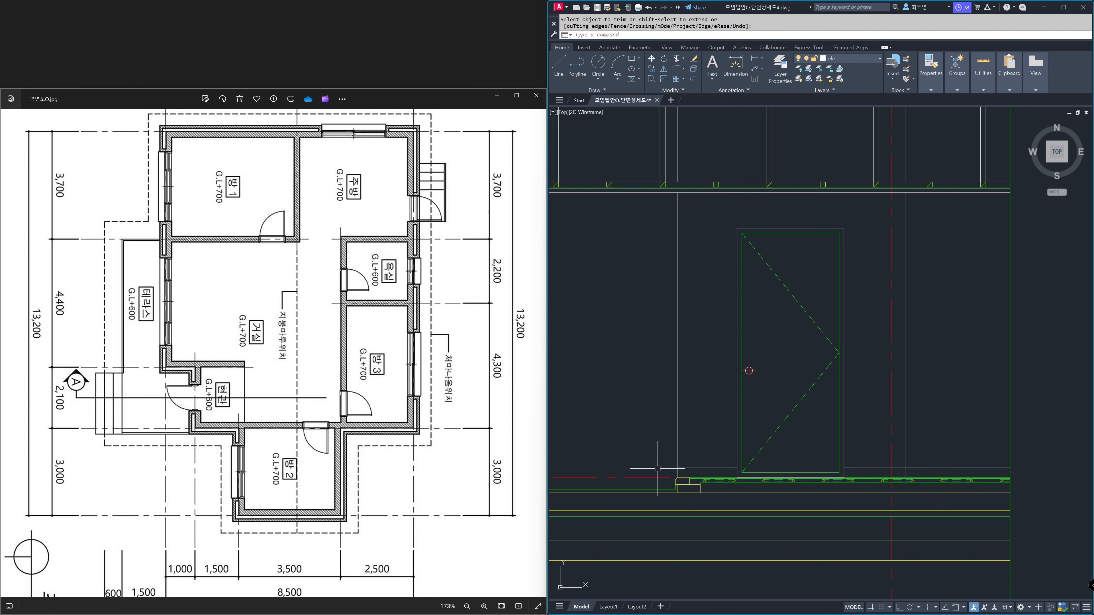
- Offset the vertical wall line right of the door a short distance to the right for the baseboard's thickness
text(z)
key(Return)
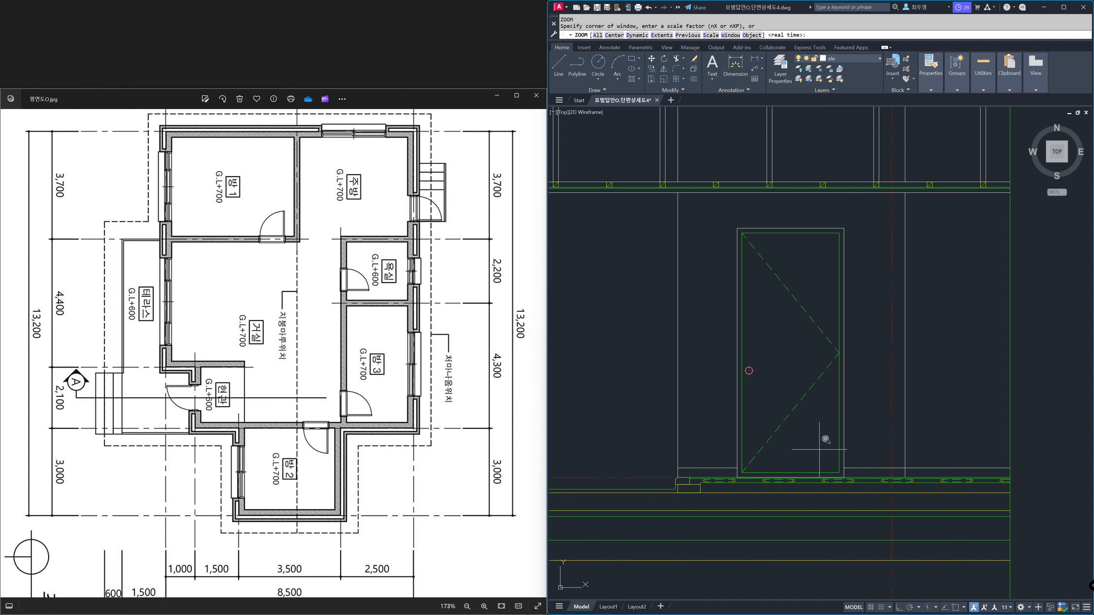
click(825, 413)
click(1025, 504)
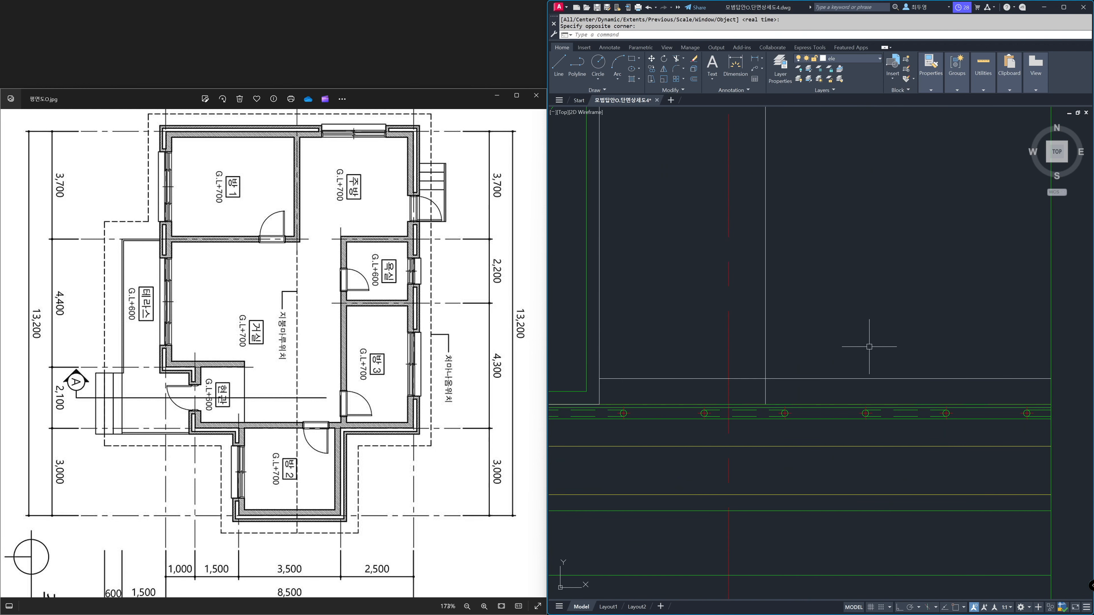
text(o)
key(Return)
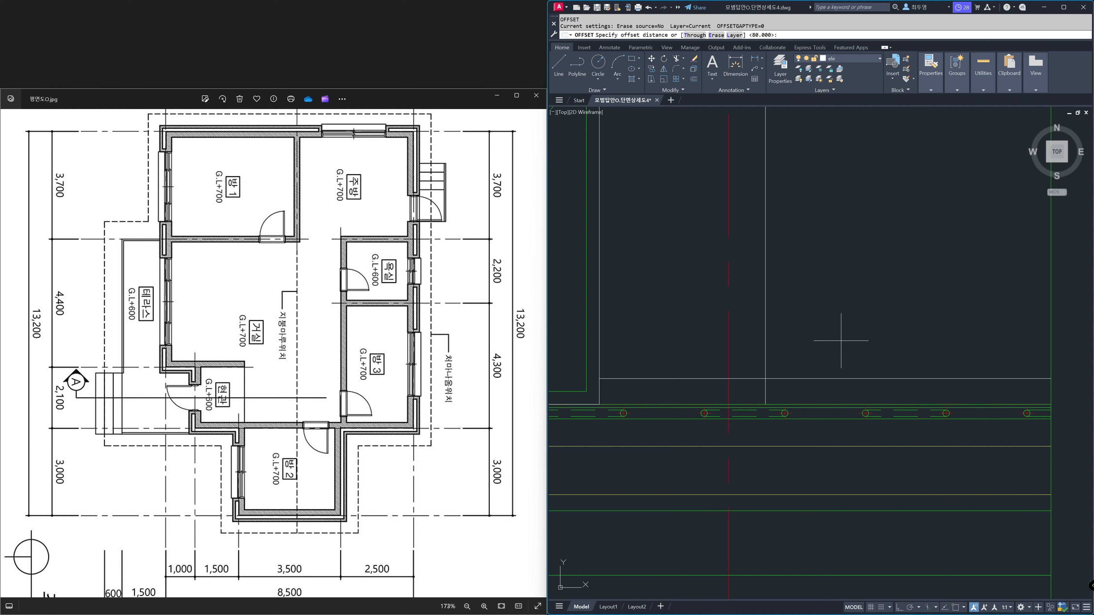
key(BackSpace)
key(Return)
click(767, 350)
click(801, 355)
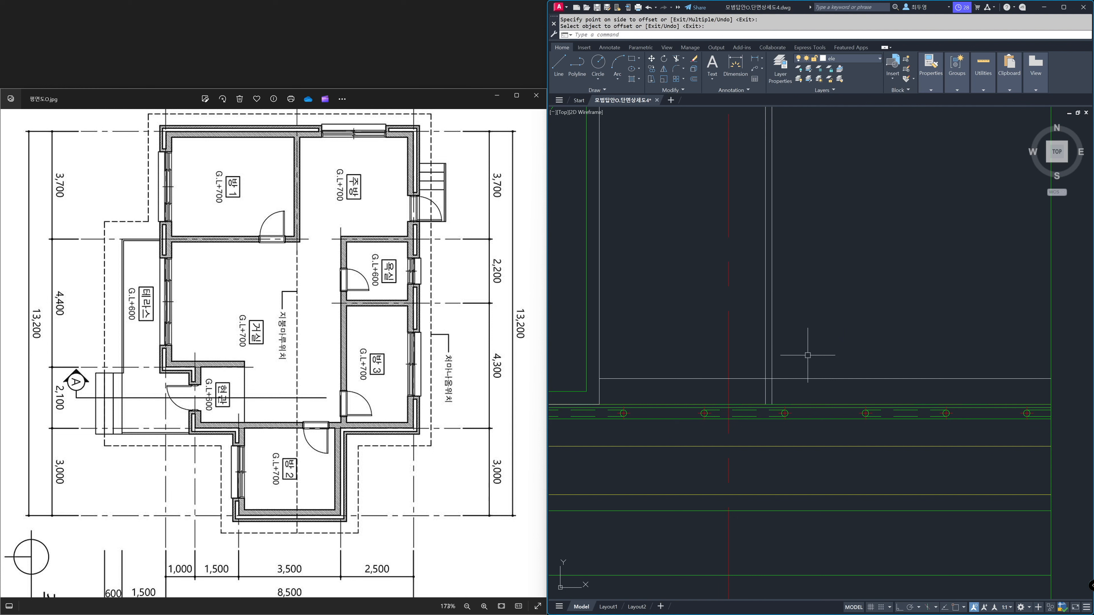
- Trim the offset vertical line above the baseboard's top edge
text(tr)
key(Return)
click(788, 378)
key(Return)
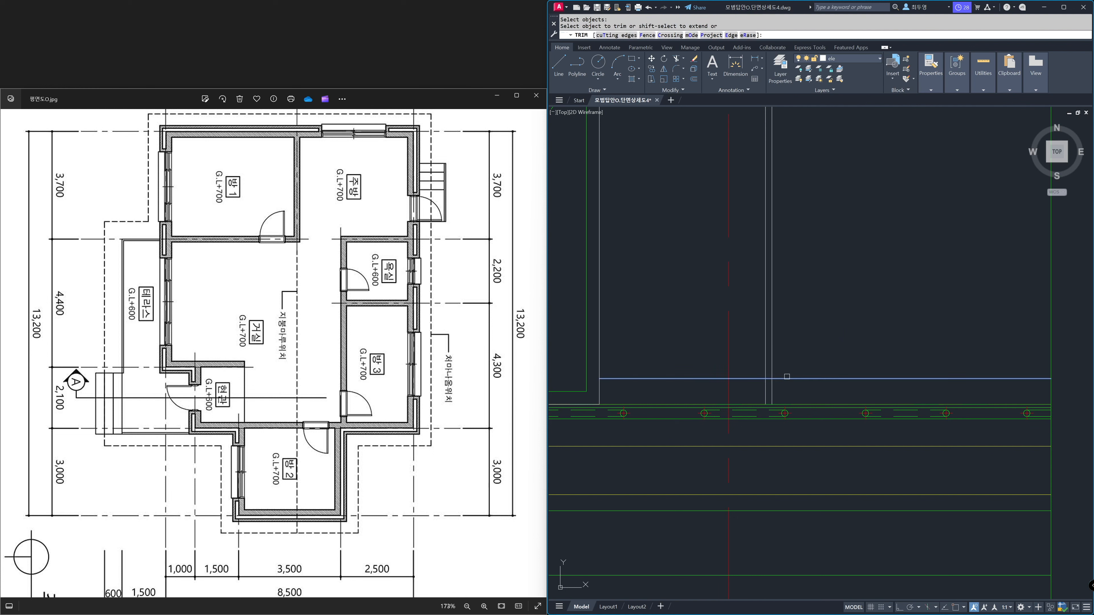
click(772, 372)
key(Return)
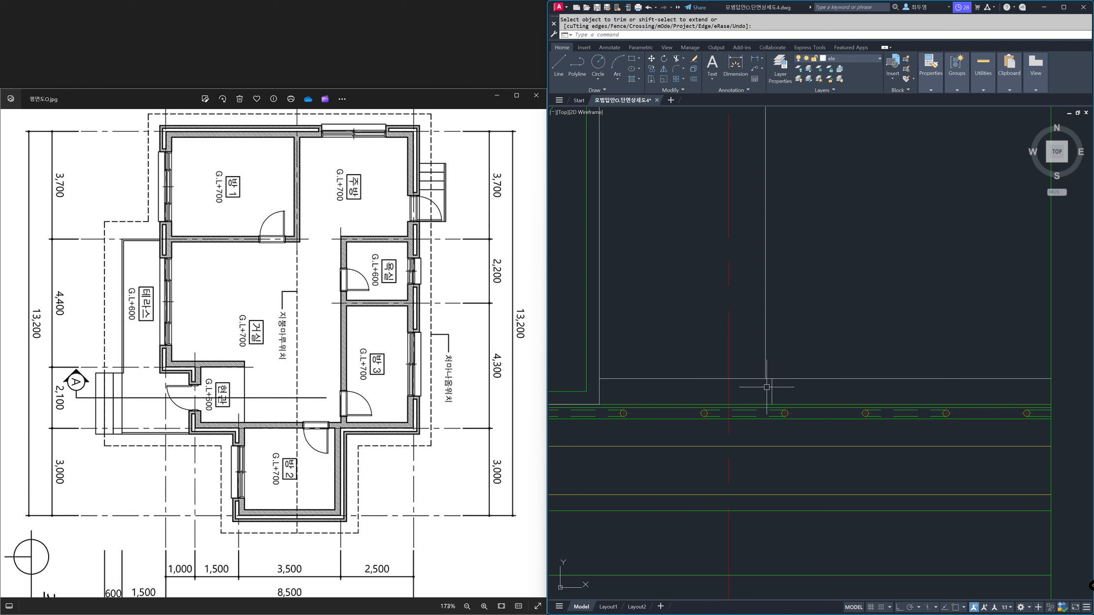
- Switch to the image viewer and display the reference A부분 단면상세도.jpg in place of the floor plan
text(z)
key(Return)
text(p)
key(Return)
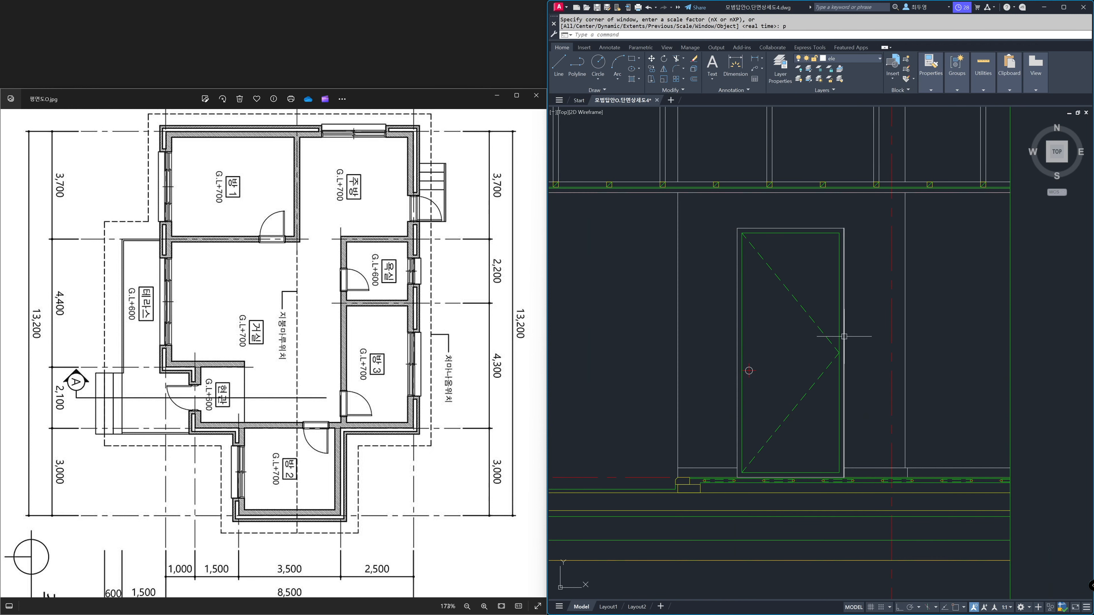
click(333, 375)
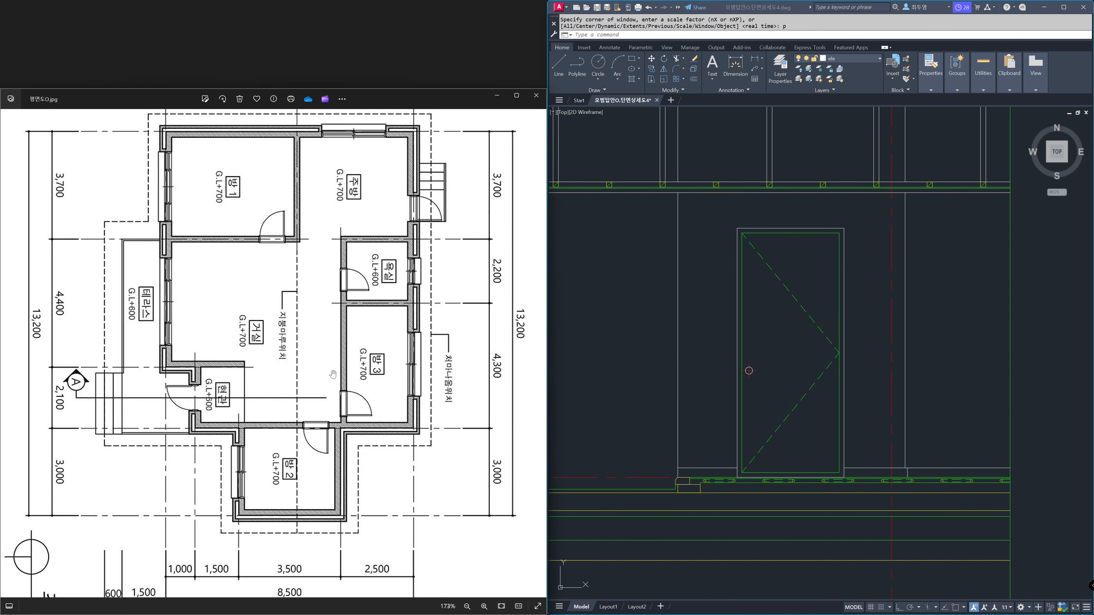
scroll(336, 379, down, 1)
click(223, 563)
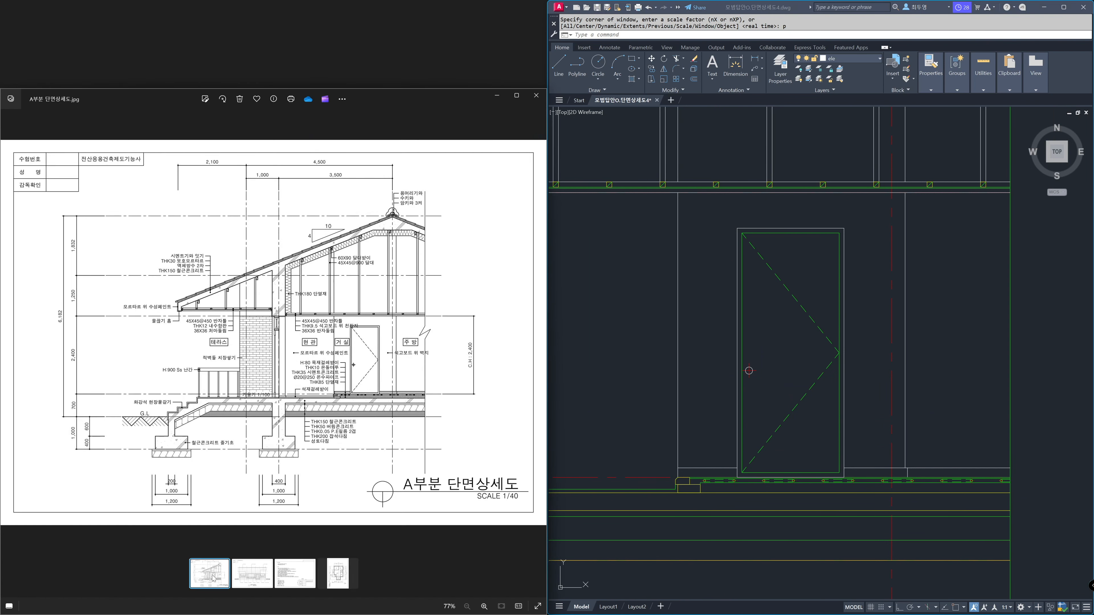
click(590, 434)
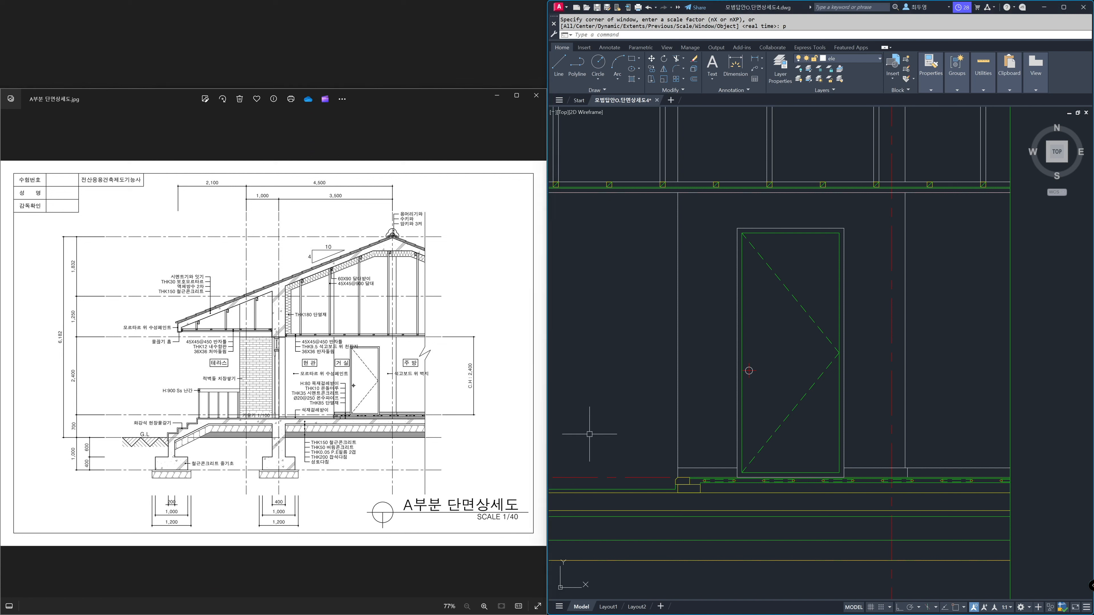
- Draw a 20 by 80 baseboard end rectangle from the bottom of the wall line left of the door, above the floor edge
text(z)
key(Return)
click(658, 448)
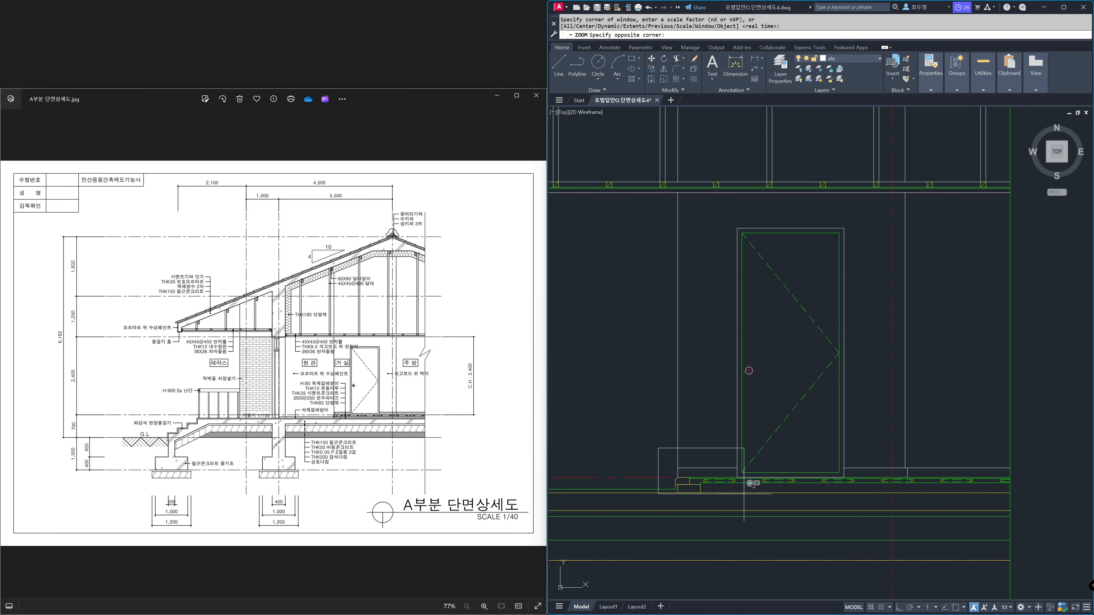
click(750, 499)
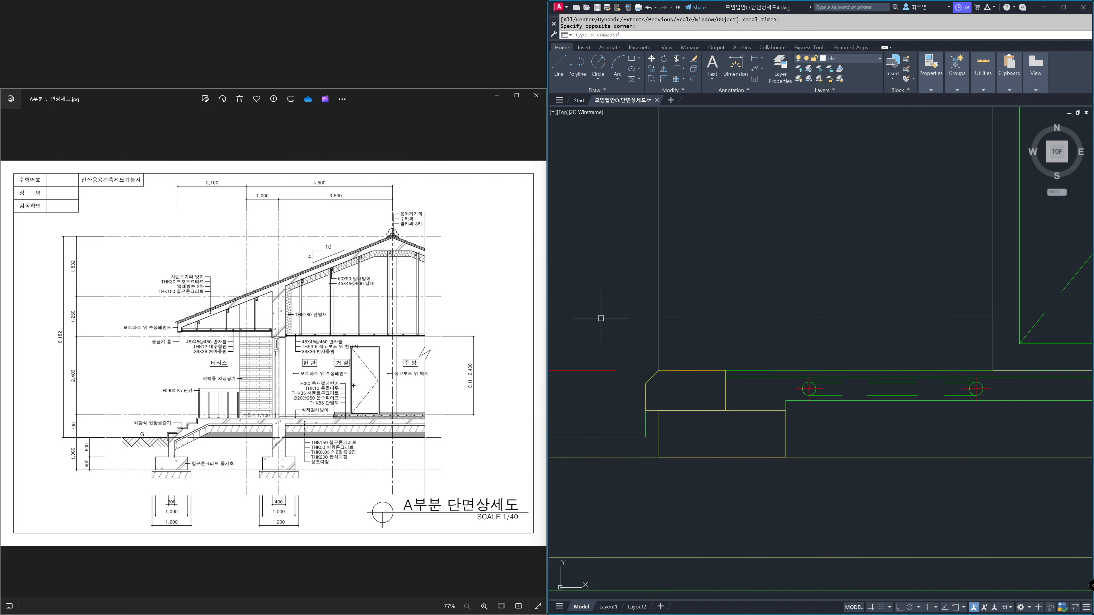
text(rec)
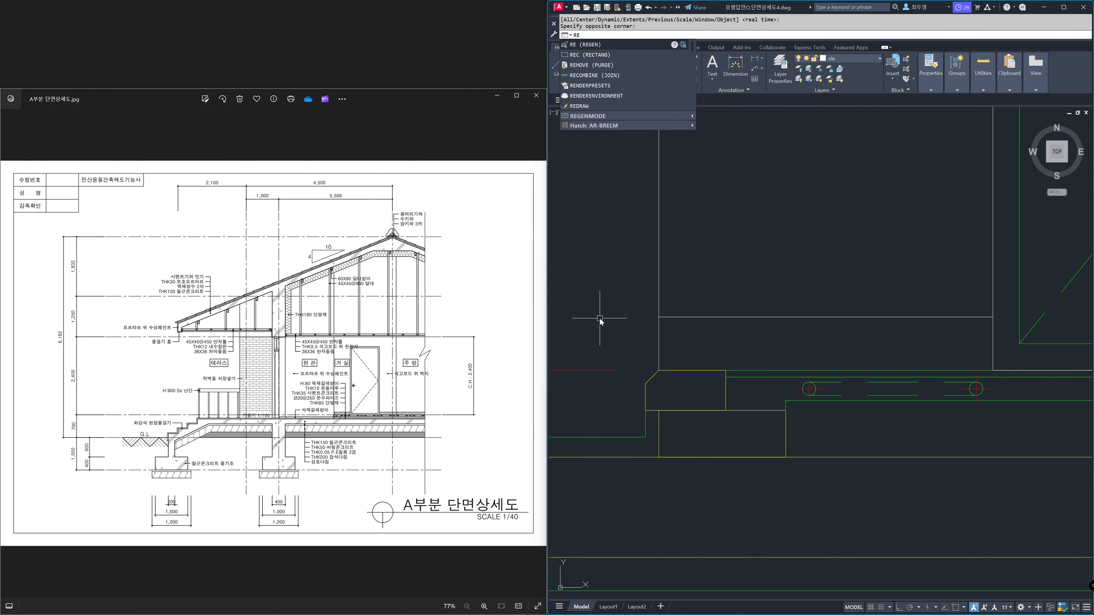
key(Return)
key(F3)
click(659, 370)
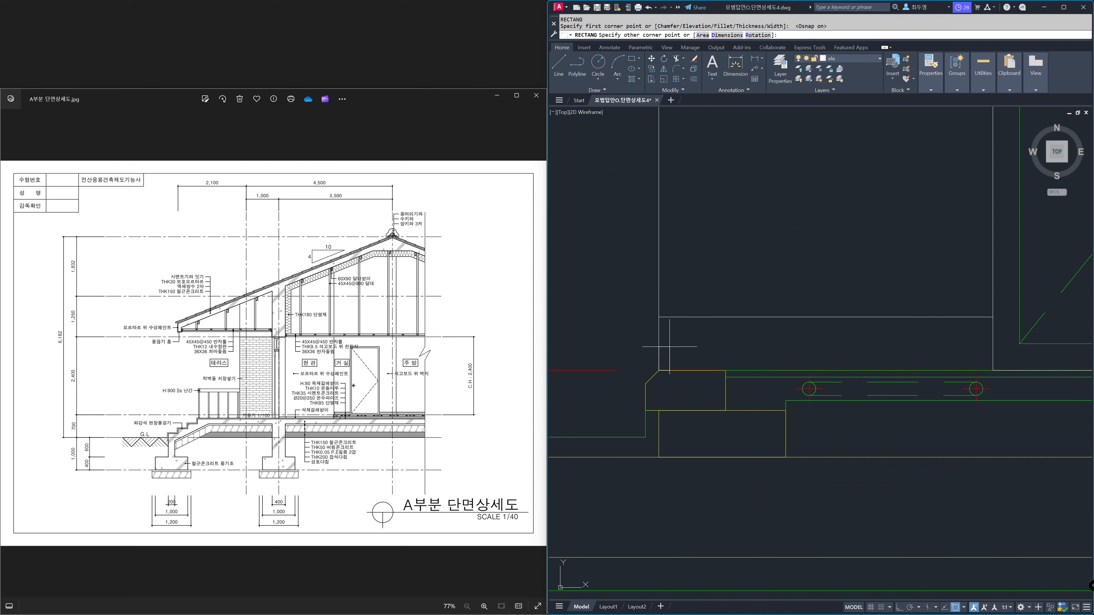
text(d)
key(Return)
text(20)
key(Return)
text(80)
key(Return)
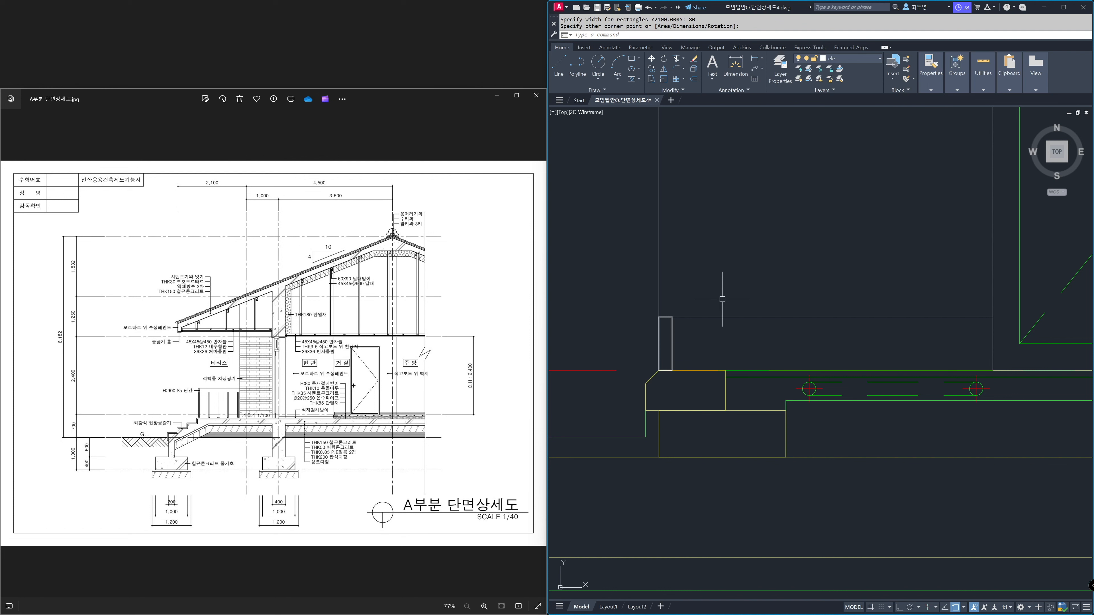
text(z)
key(Return)
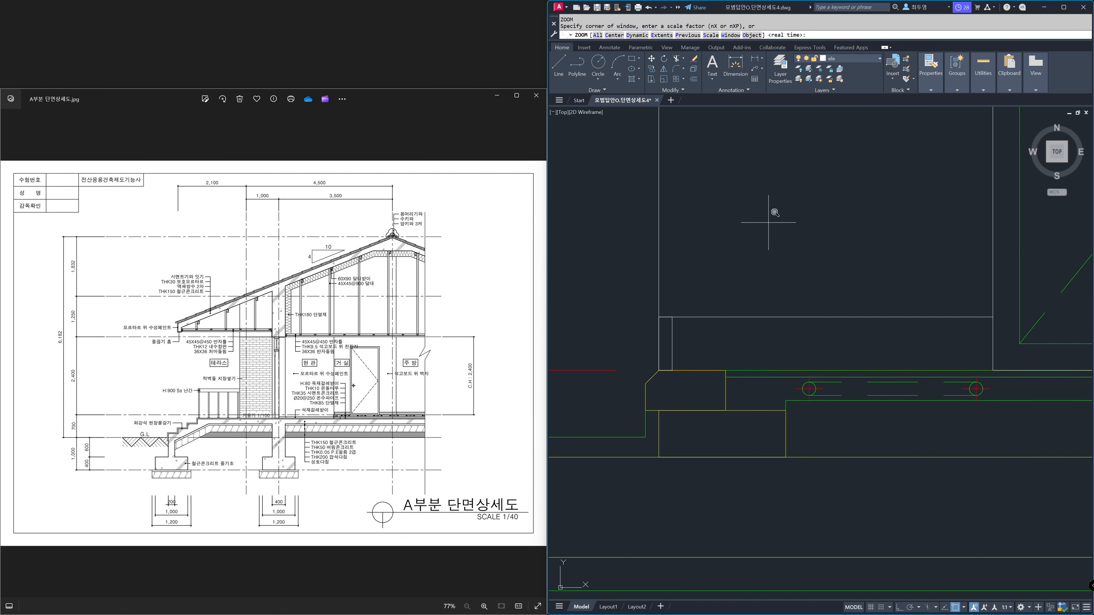
text(p)
key(Return)
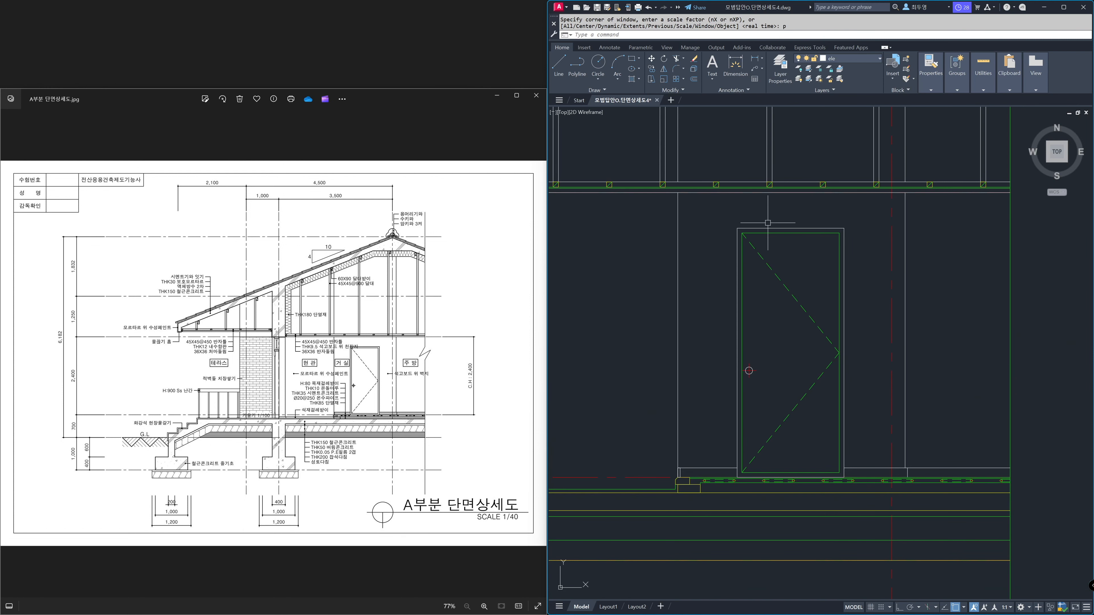
- Return the drawing to the full section view, then switch to the image viewer and enlarge the floor plan 평면도O.jpg around the entrance
text(z)
key(Return)
text(p)
key(Return)
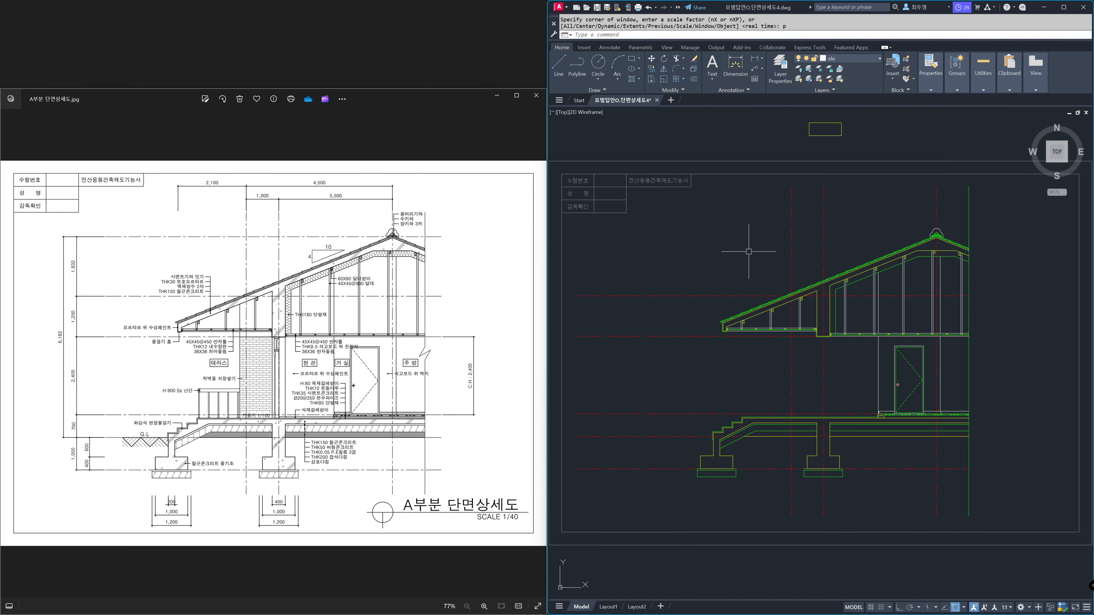
click(305, 362)
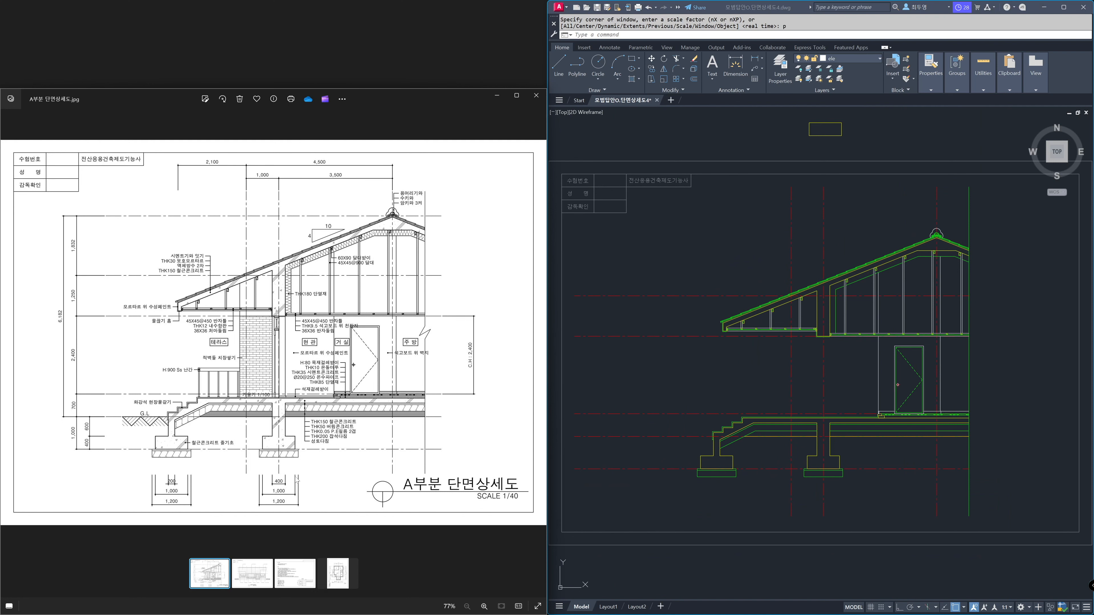
click(336, 575)
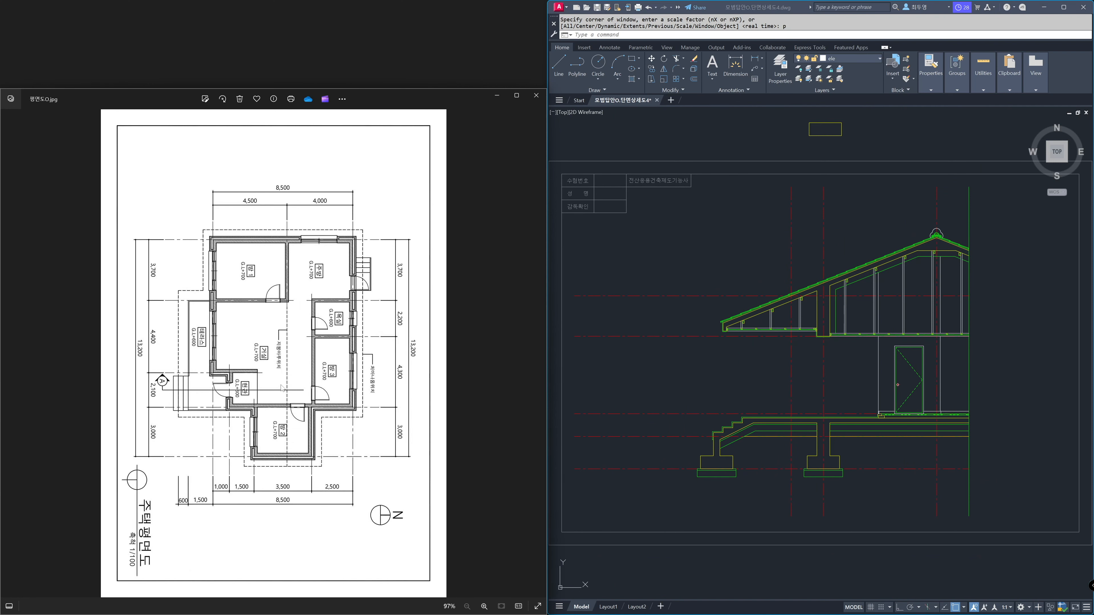
scroll(281, 385, up, 5)
drag(281, 386, 288, 373)
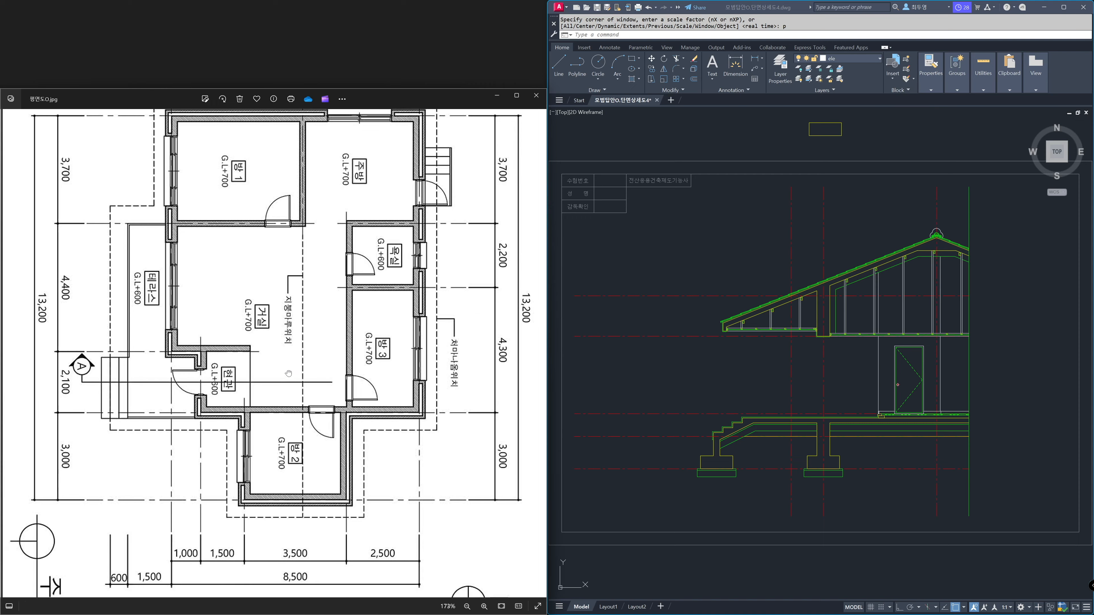
- Switch back to AutoCAD and, with ortho on, stretch the outer ends of the horizontal red centre lines about 1981 mm toward the building
click(639, 439)
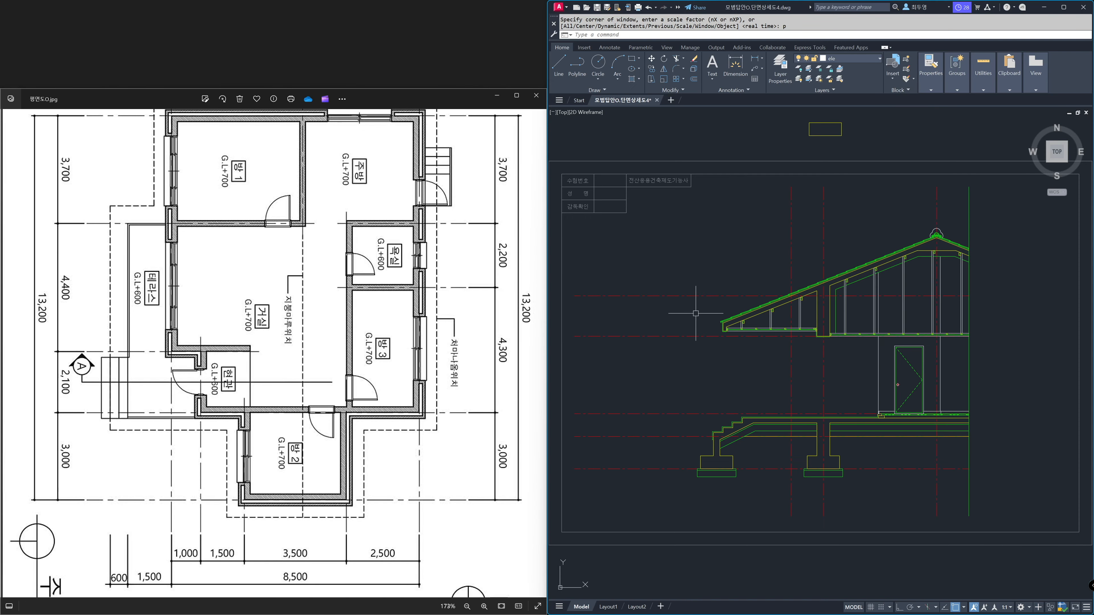
key(F3)
key(F8)
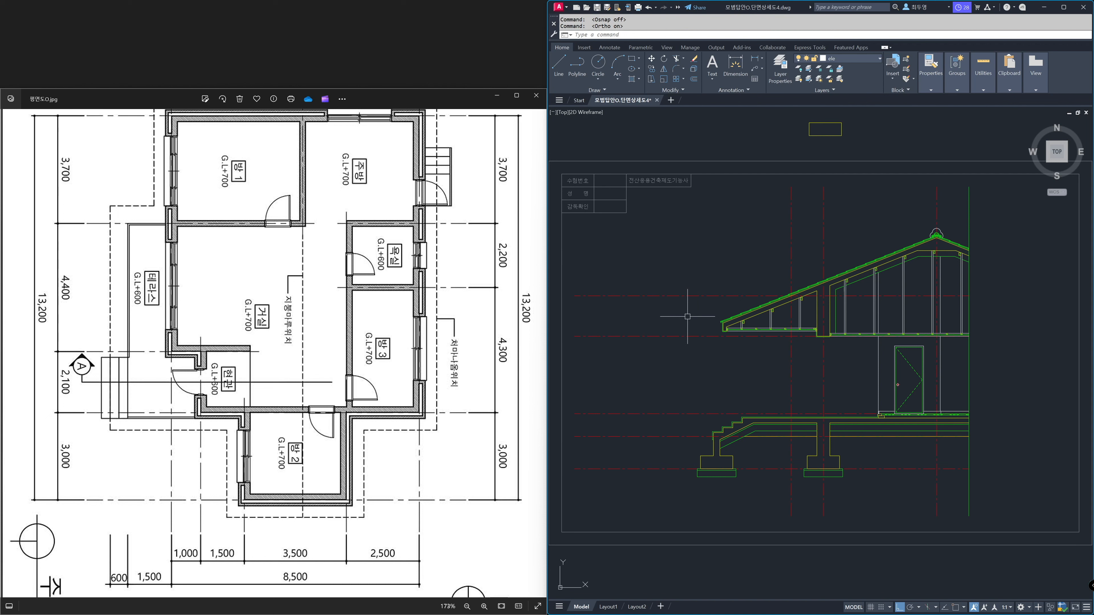
text(s)
key(Return)
click(627, 491)
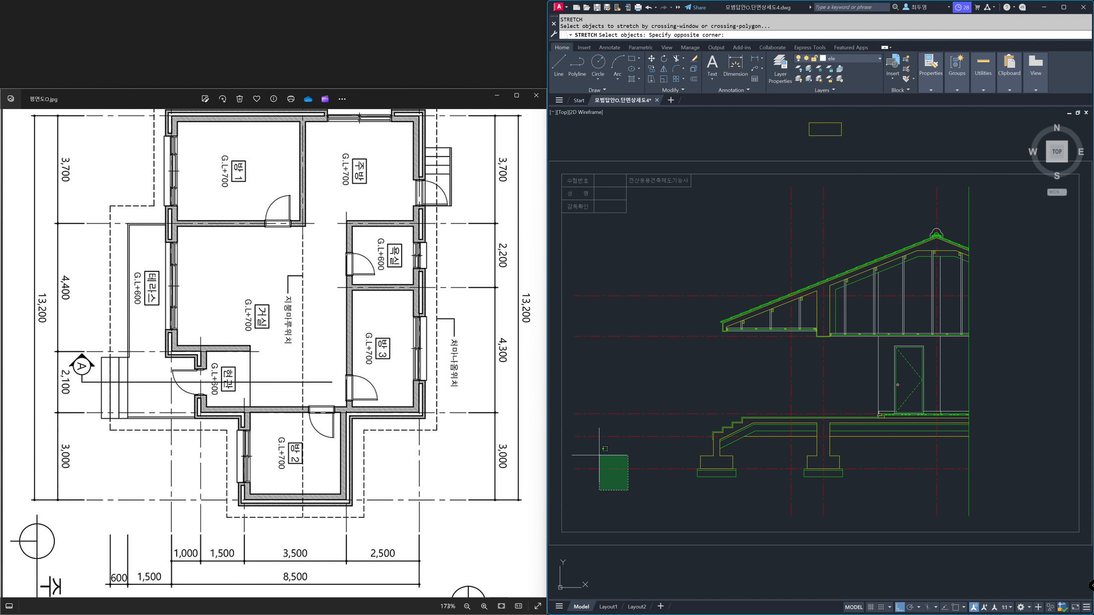
click(552, 293)
key(space)
click(600, 264)
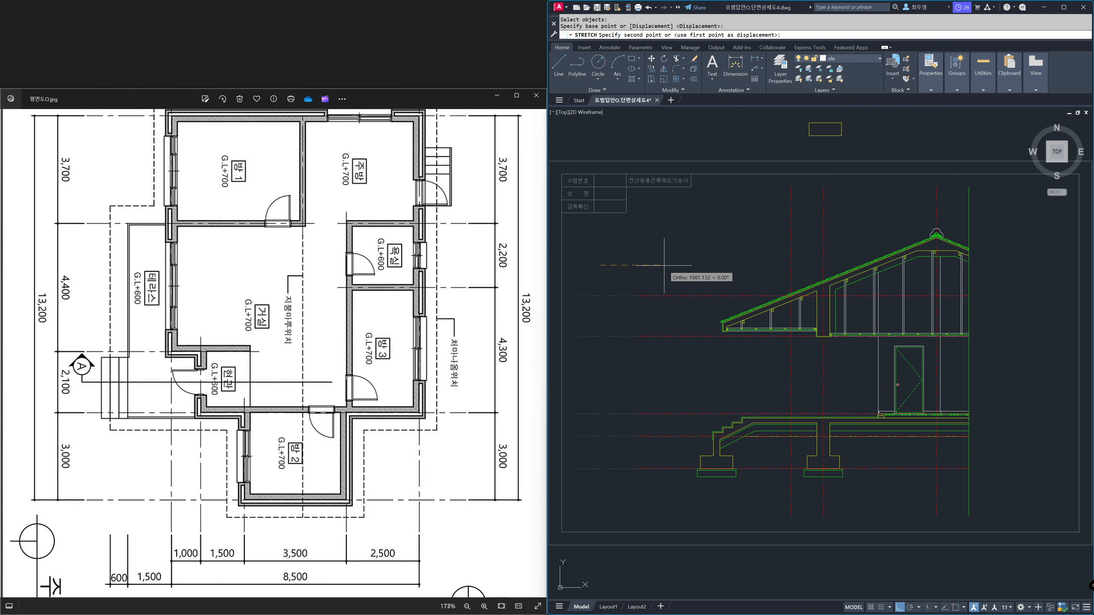
click(662, 265)
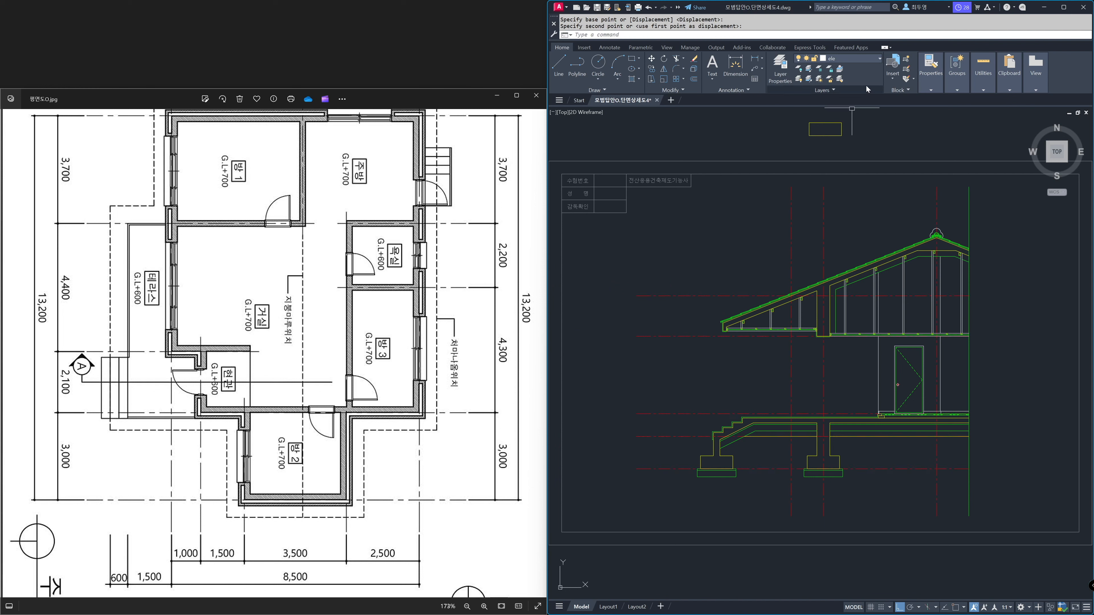
- Make sec the current layer and draw a 150 by 2500 rectangle in the empty space left of the section
click(860, 59)
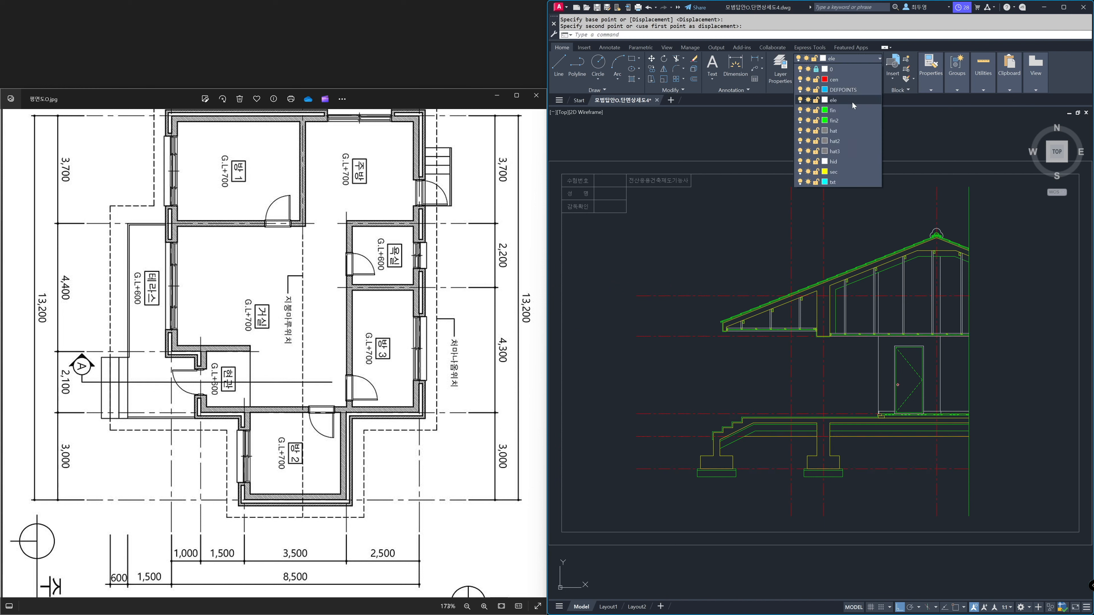
click(844, 171)
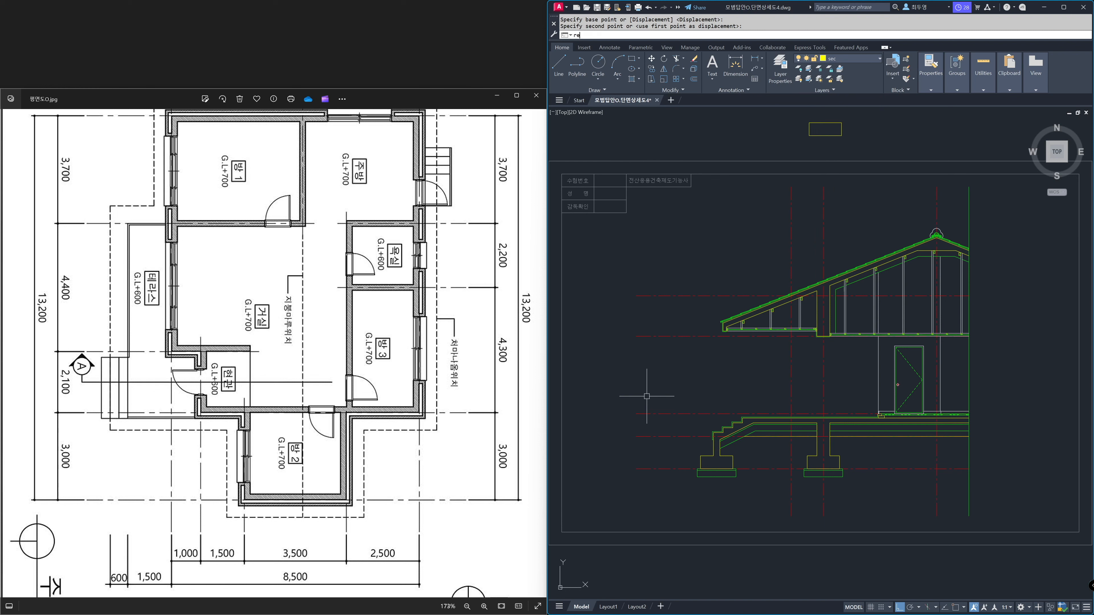
text(rec)
key(Return)
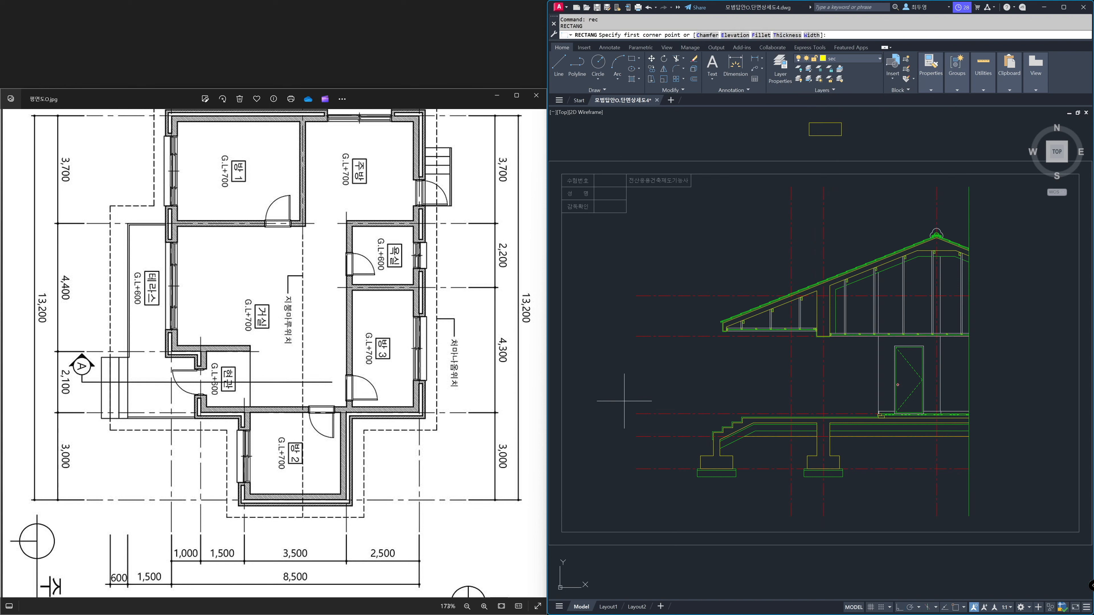
click(590, 427)
text(d)
key(Return)
text(150)
key(Return)
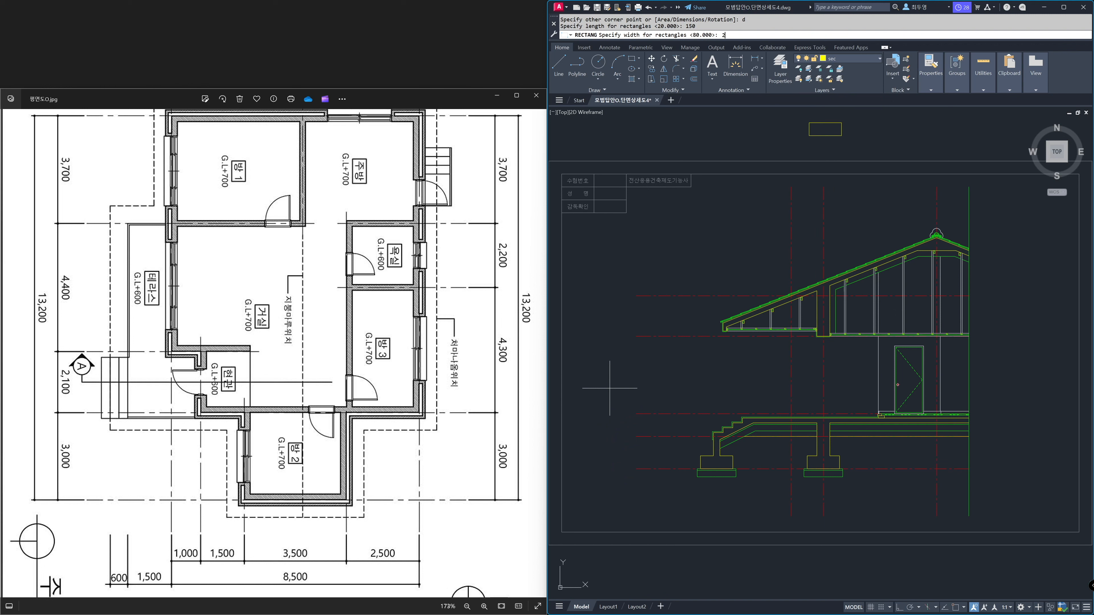
text(2500)
key(Return)
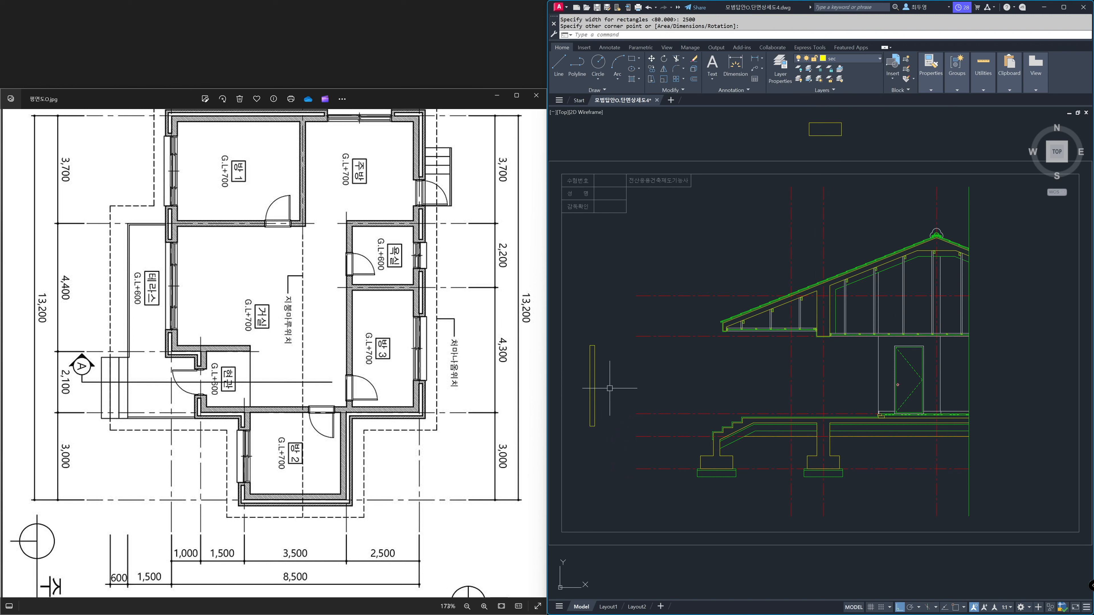
click(623, 390)
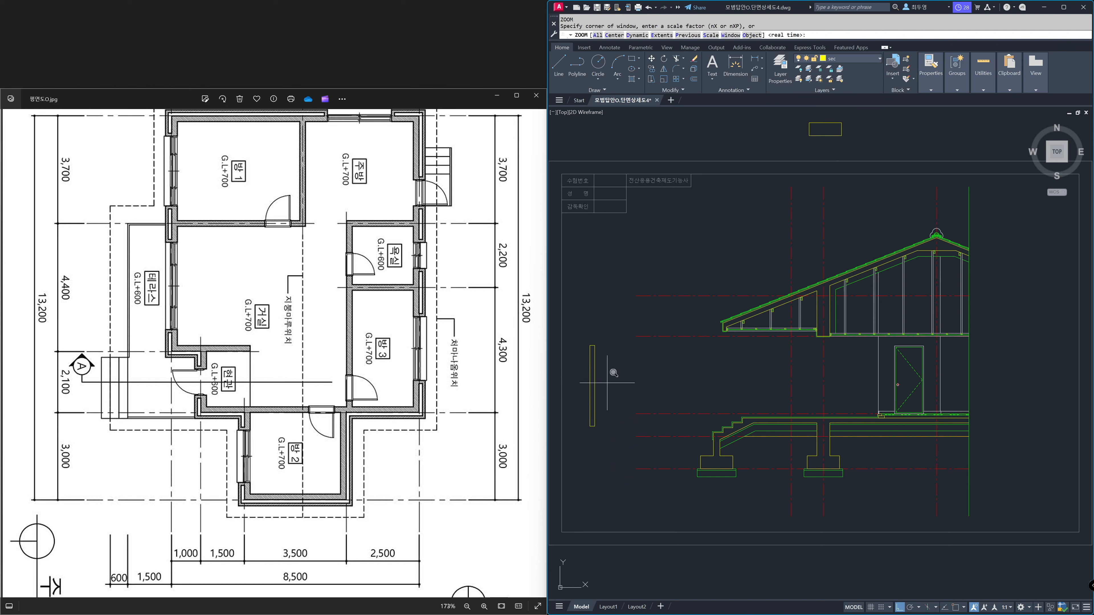
- Explode the 150 by 2500 rectangle into separate lines
text(z)
key(Return)
click(575, 333)
click(614, 429)
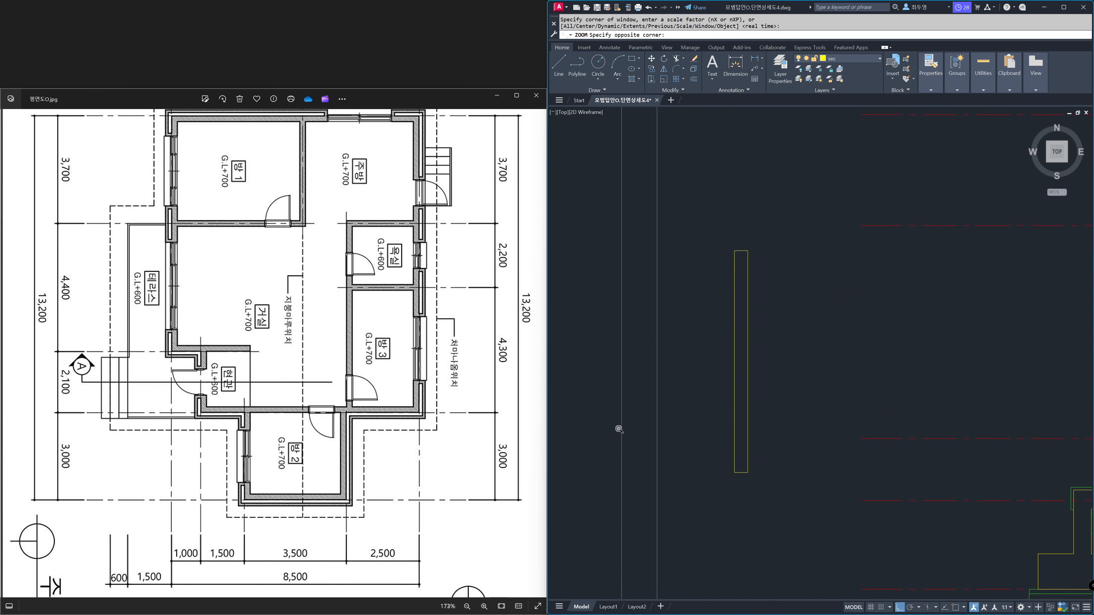
text(x)
key(Return)
click(865, 429)
click(824, 411)
key(Return)
- Offset the bottom edge of the exploded rectangle 2100 upward
text(o)
key(Return)
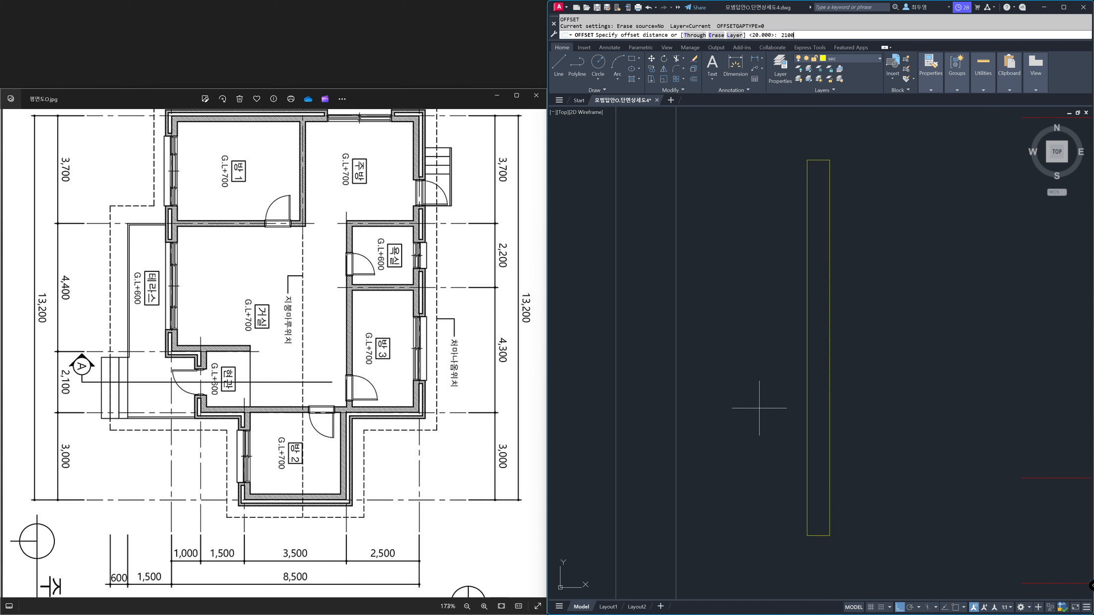
key(Return)
click(817, 533)
click(817, 524)
key(Return)
- Copy the frame's top edge and the horizontal line below it 40 downward to form two horizontal frame members
text(c)
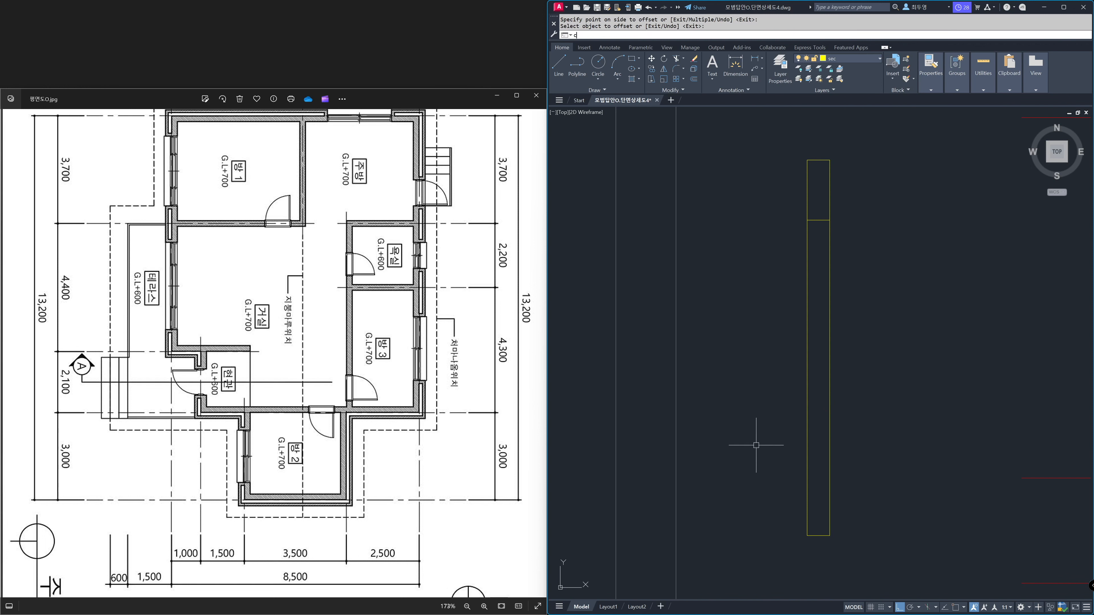
text(p)
key(Return)
click(780, 138)
click(876, 244)
key(Return)
click(876, 244)
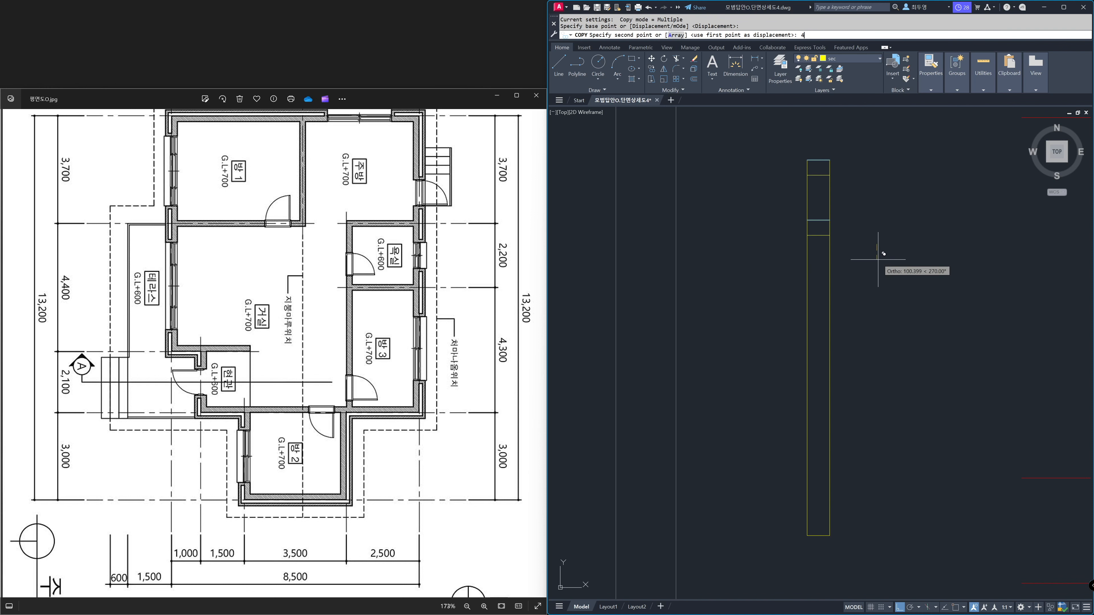
key(Return)
key(Return)
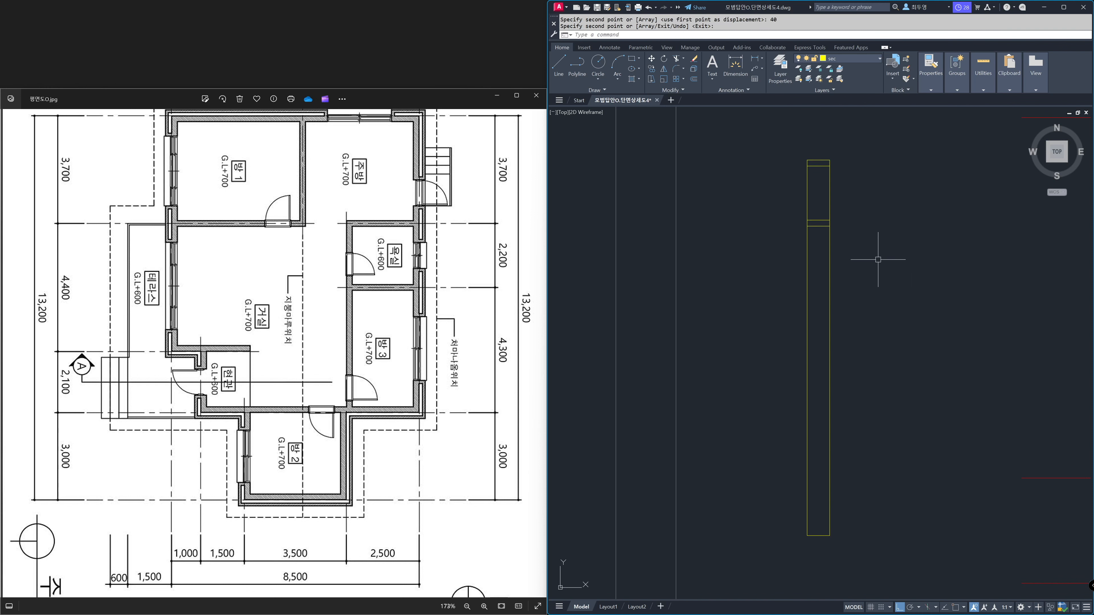
- Trim the frame's side lines between the two horizontal members and below the lower one
text(tr)
key(Return)
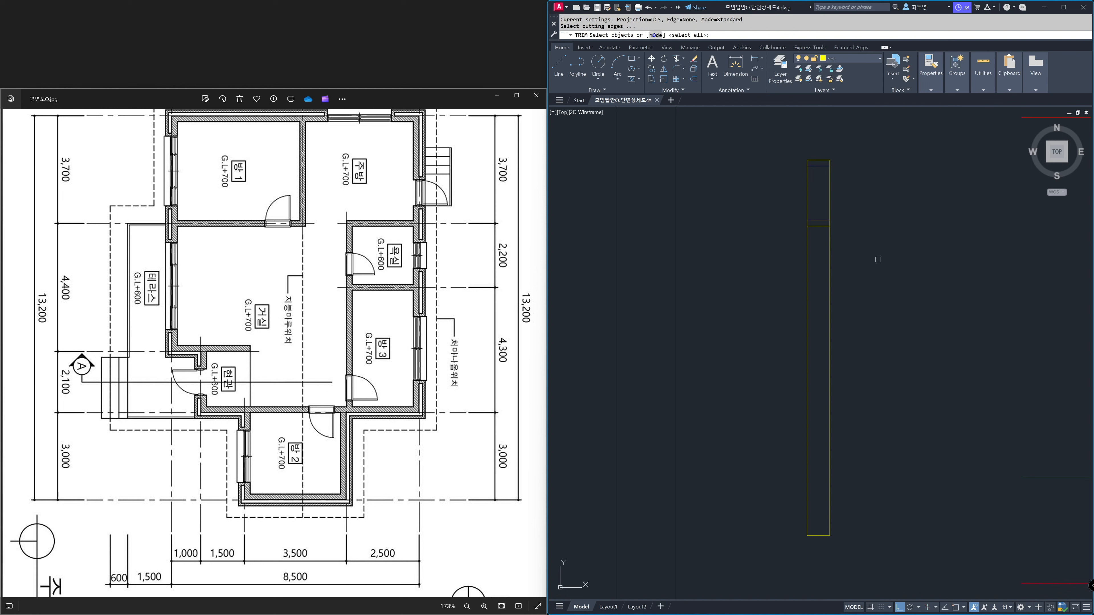
key(Return)
click(758, 261)
click(877, 296)
- Move the frame's bottom line to the ele layer
click(880, 309)
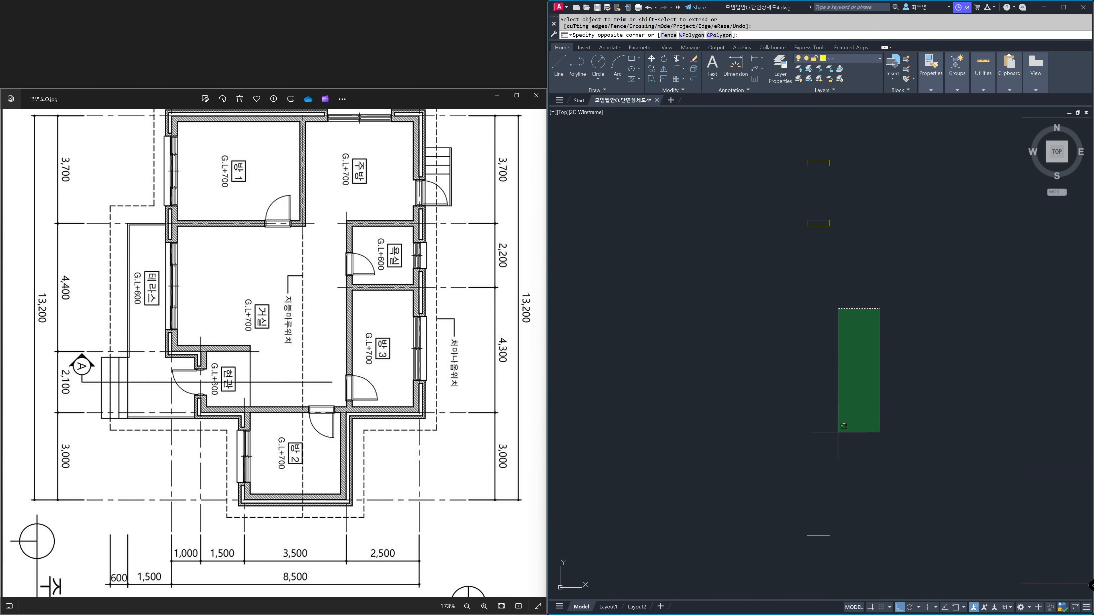
click(800, 550)
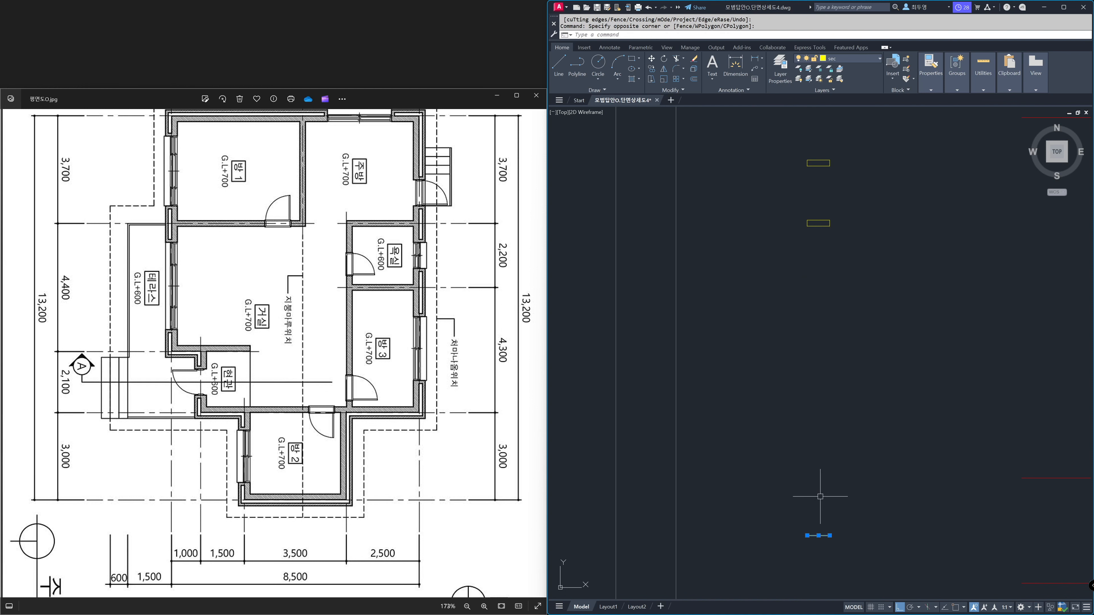
click(871, 59)
click(862, 98)
key(Escape)
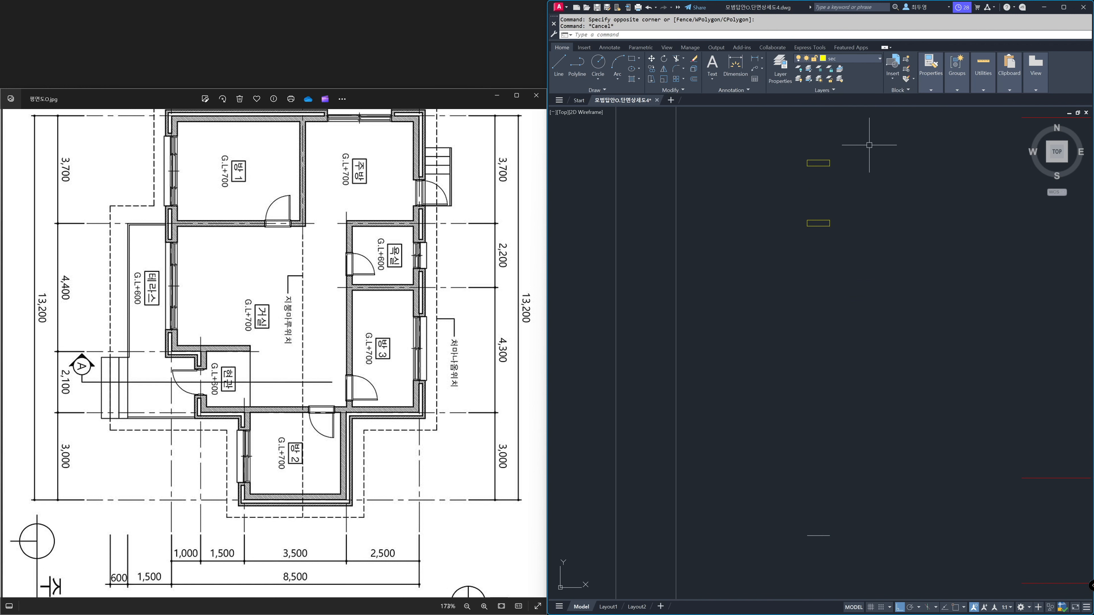
- Make ele the current layer and draw the frame's right side line from the top member down to the bottom line's end
click(864, 60)
click(858, 98)
key(Escape)
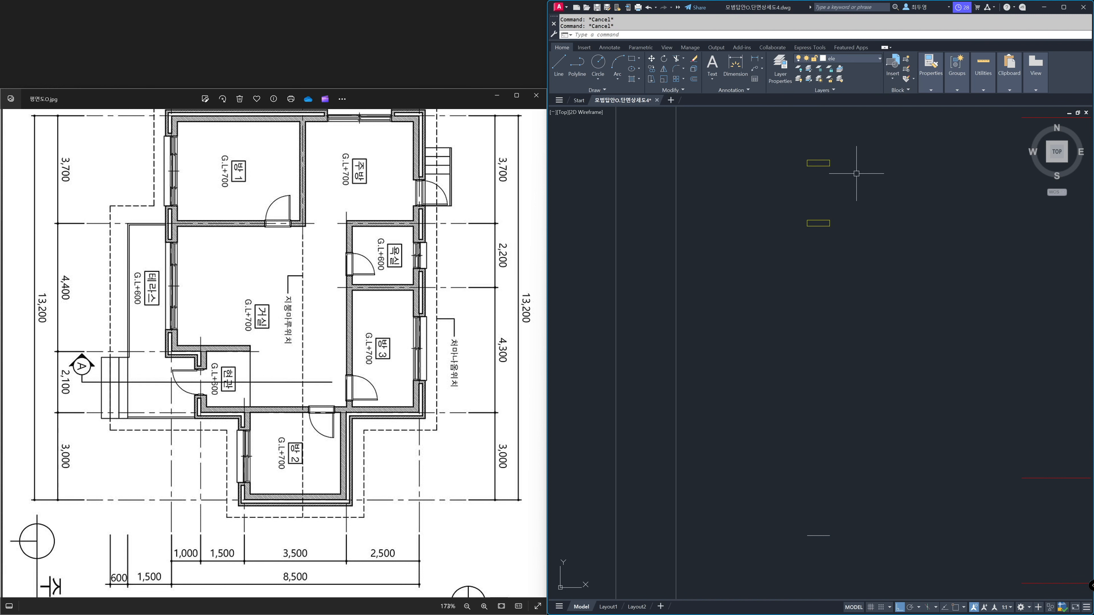
key(F3)
key(Return)
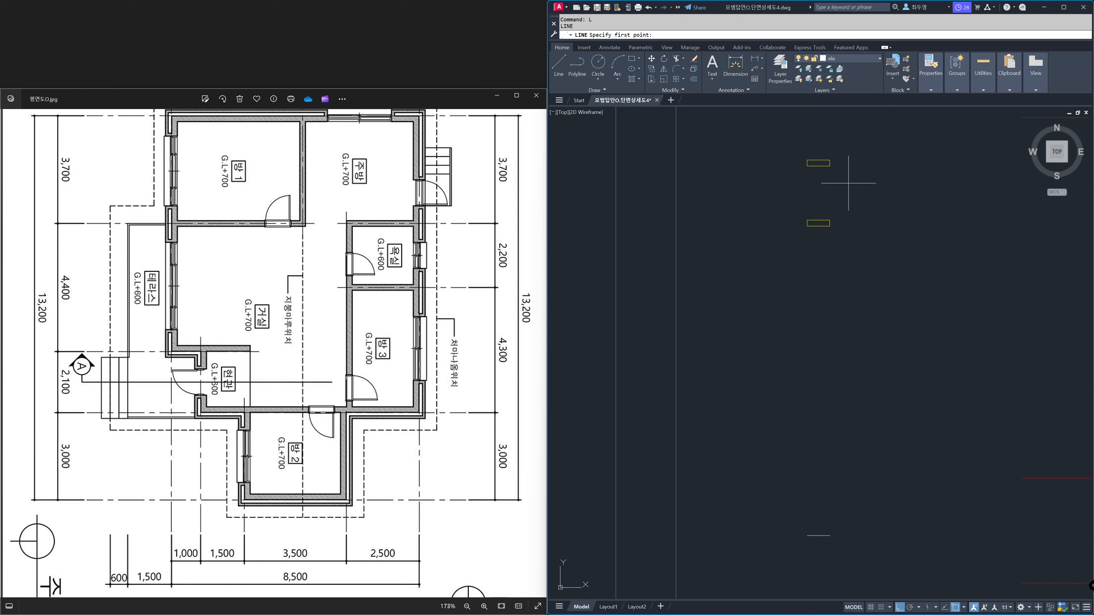
click(830, 166)
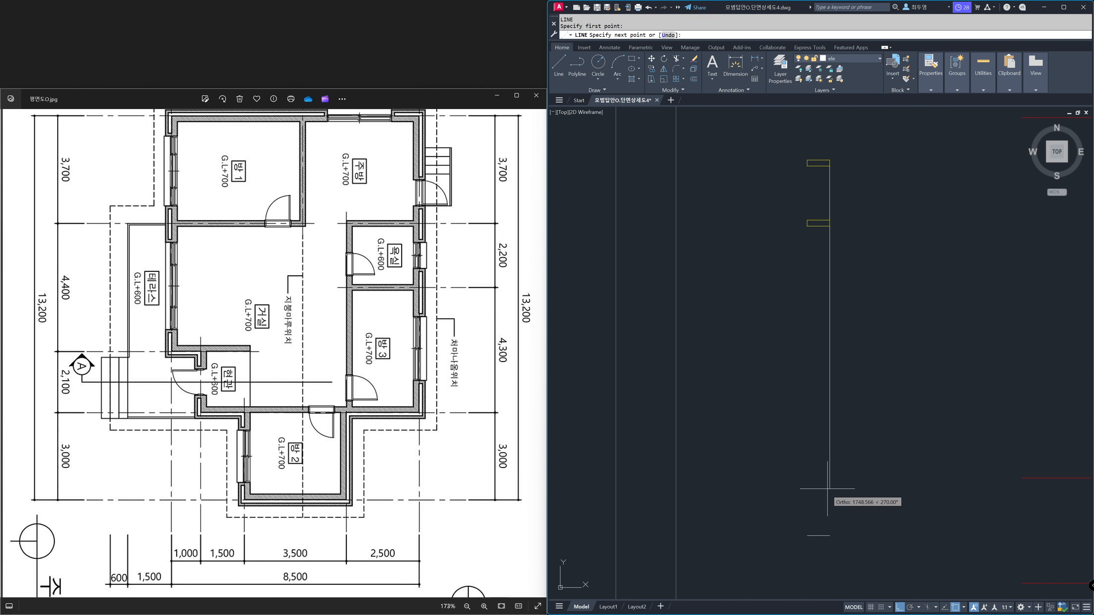
click(829, 535)
key(Return)
- Draw the frame's left side line from the bottom line to the lower member, then from that member to the top member
key(Return)
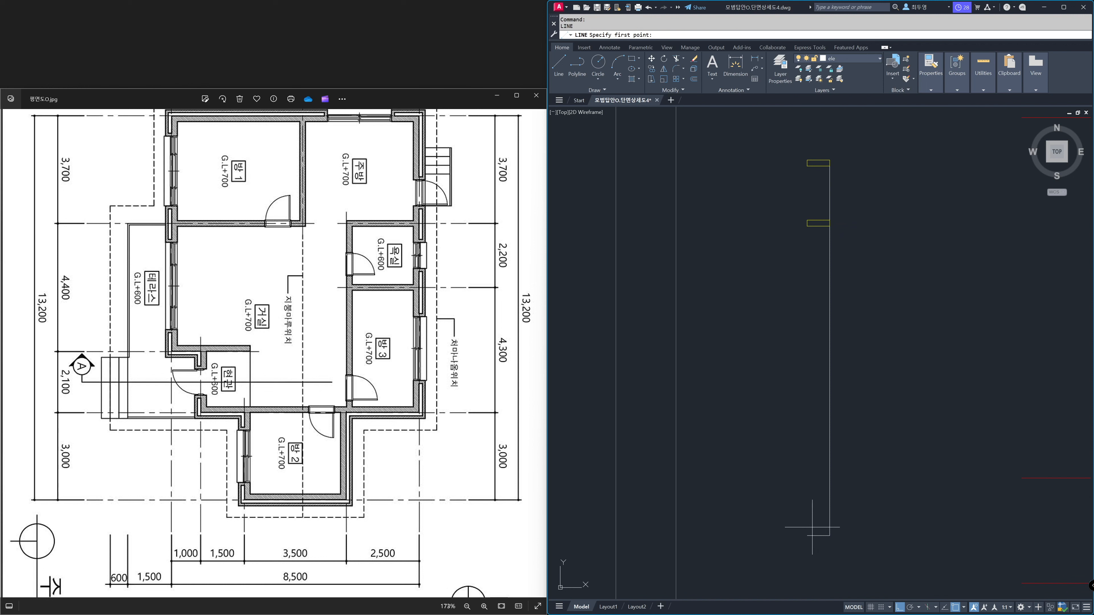
click(807, 535)
click(804, 229)
key(Return)
key(Return)
click(806, 227)
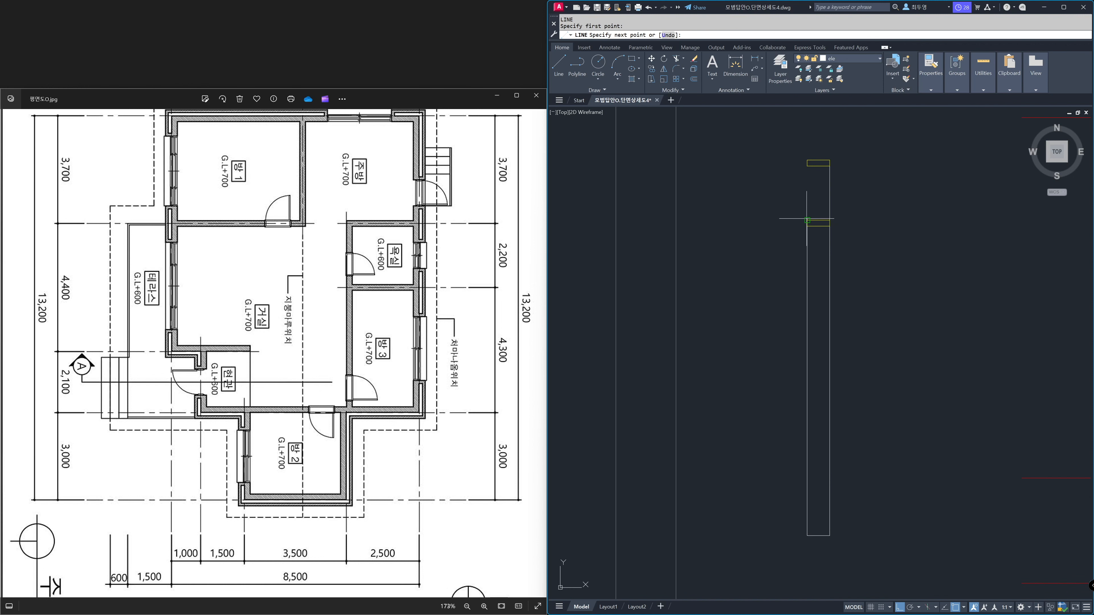
click(808, 163)
key(Return)
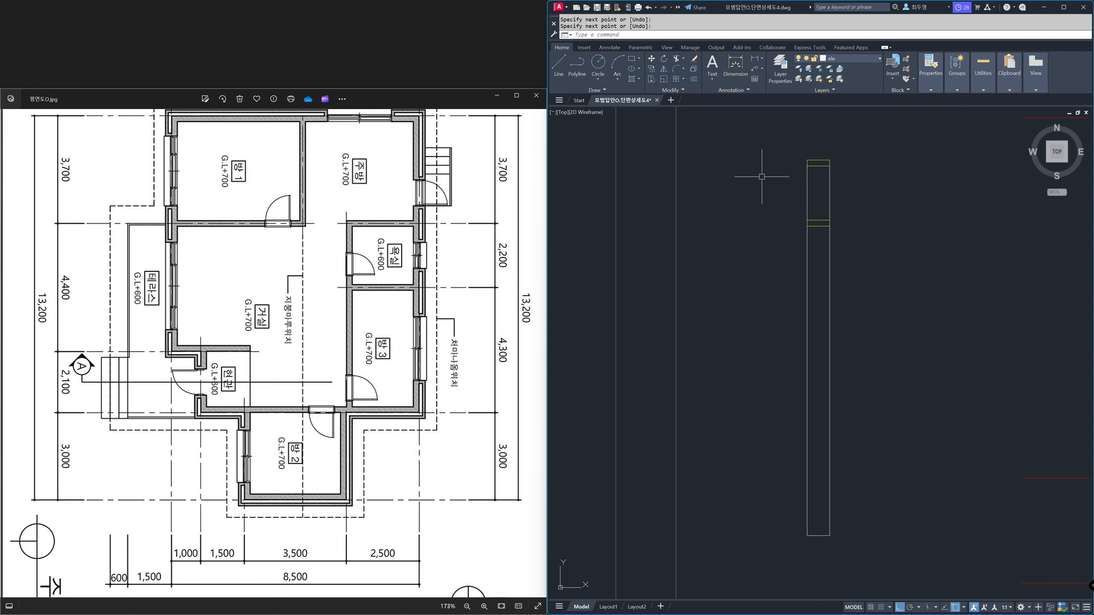
- Make fin the current layer and draw a vertical line between the facing midpoints of the two horizontal frame members
click(859, 60)
click(858, 110)
text(z)
key(Return)
click(778, 141)
click(860, 247)
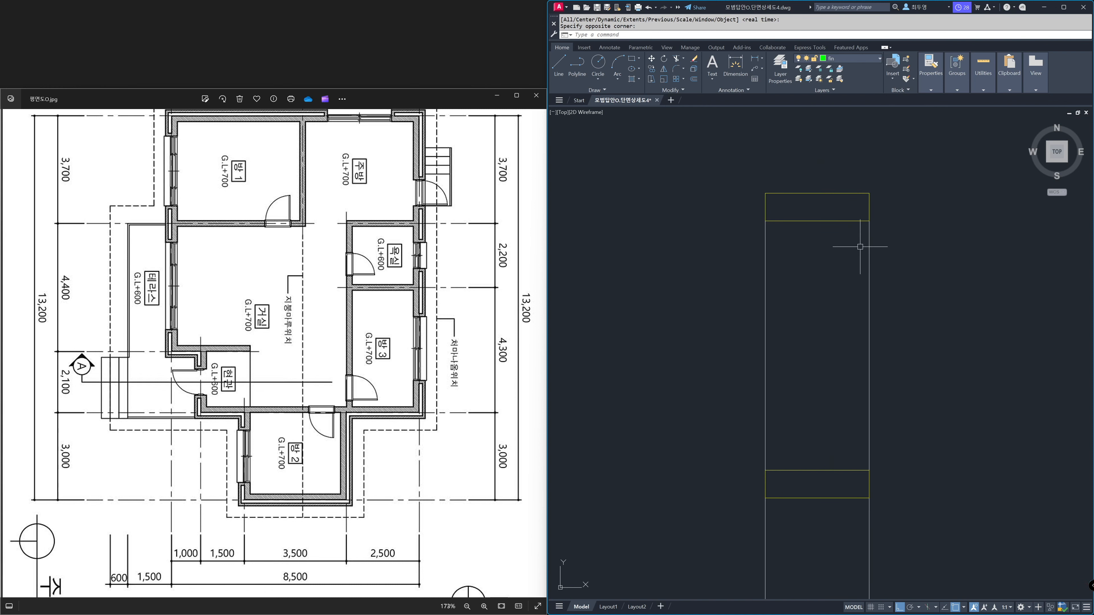
text(l)
key(Return)
click(817, 221)
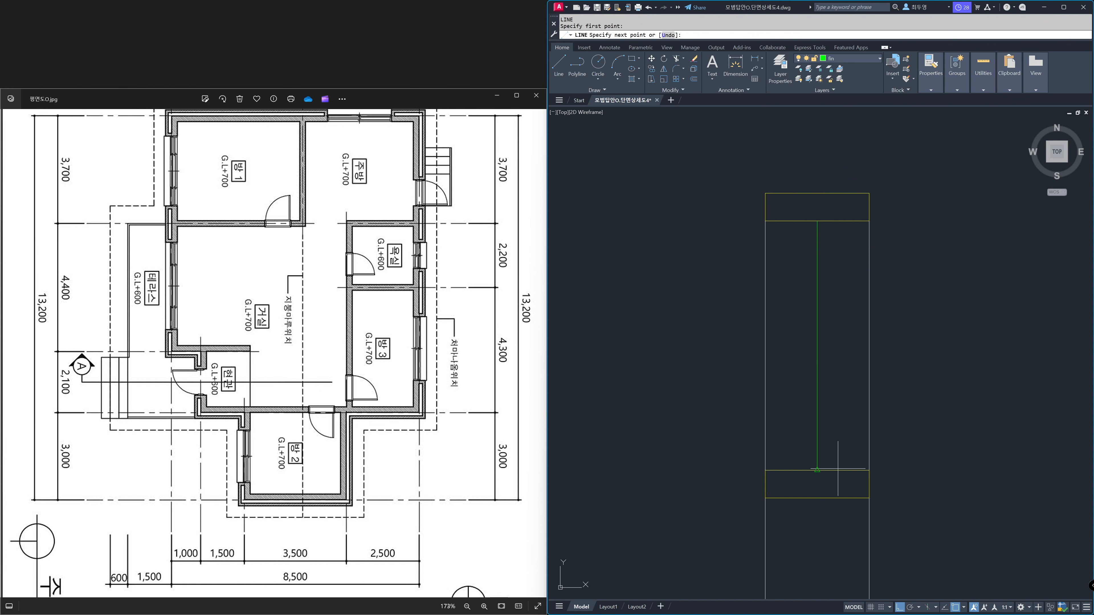
click(817, 470)
key(Return)
- Offset the vertical centre line between the two frame members 20 to each side
key(F3)
text(o)
key(Return)
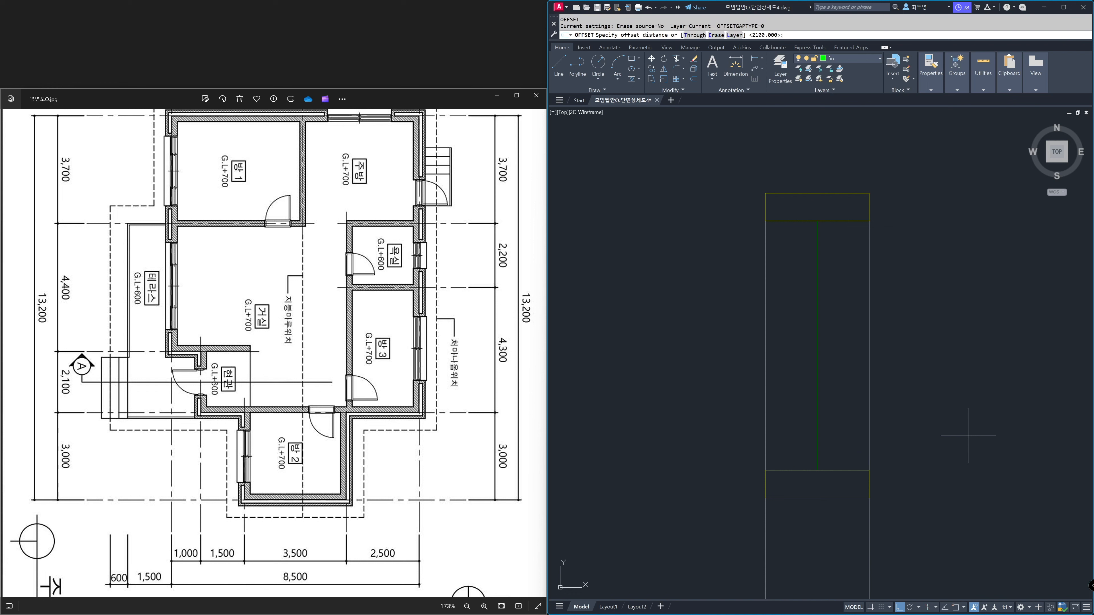
key(Return)
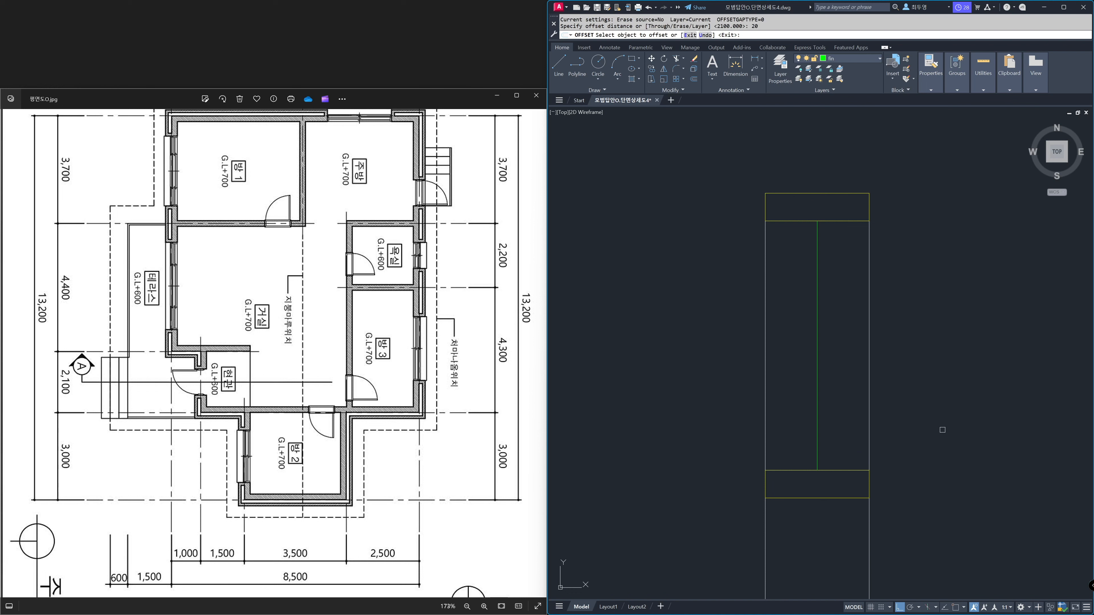
click(817, 407)
click(846, 413)
click(819, 414)
click(786, 416)
key(Return)
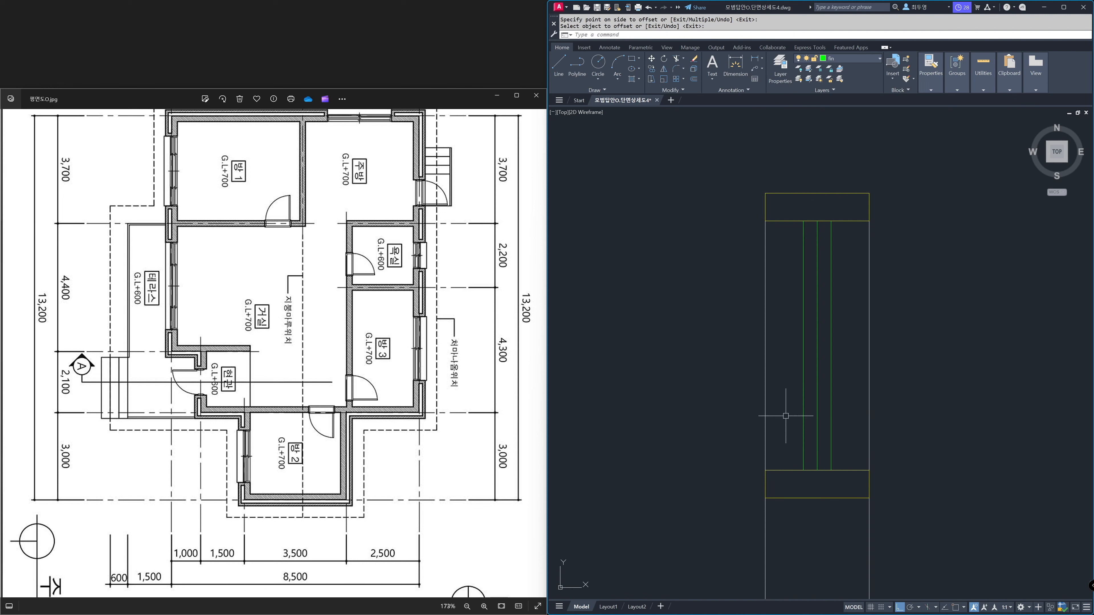
- Offset the facing edges of the upper light's two horizontal frame members 60 inward
key(Return)
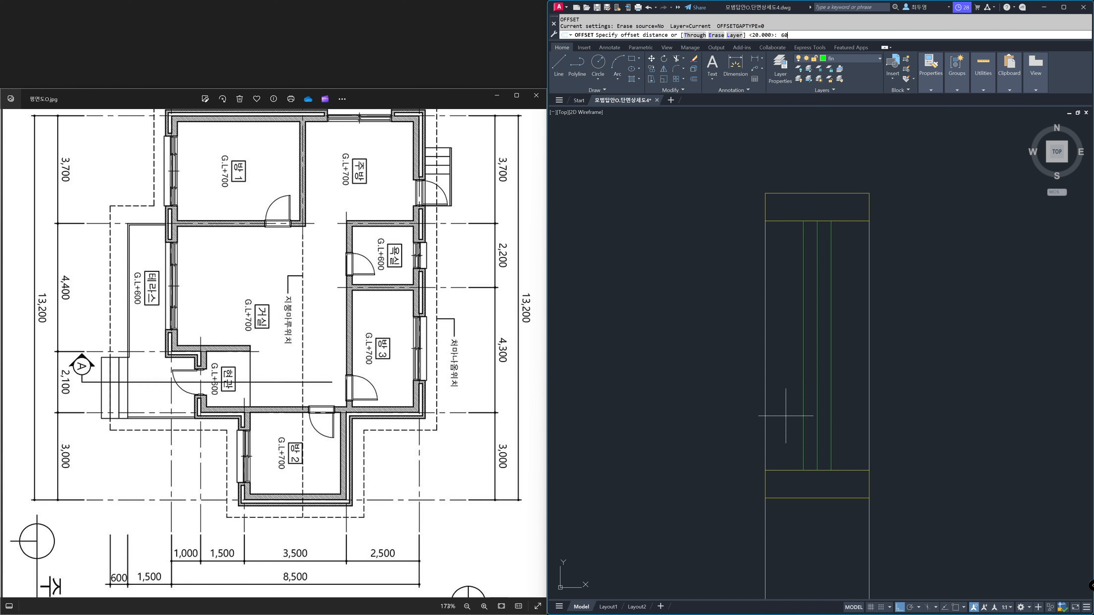
key(Return)
click(788, 469)
click(790, 395)
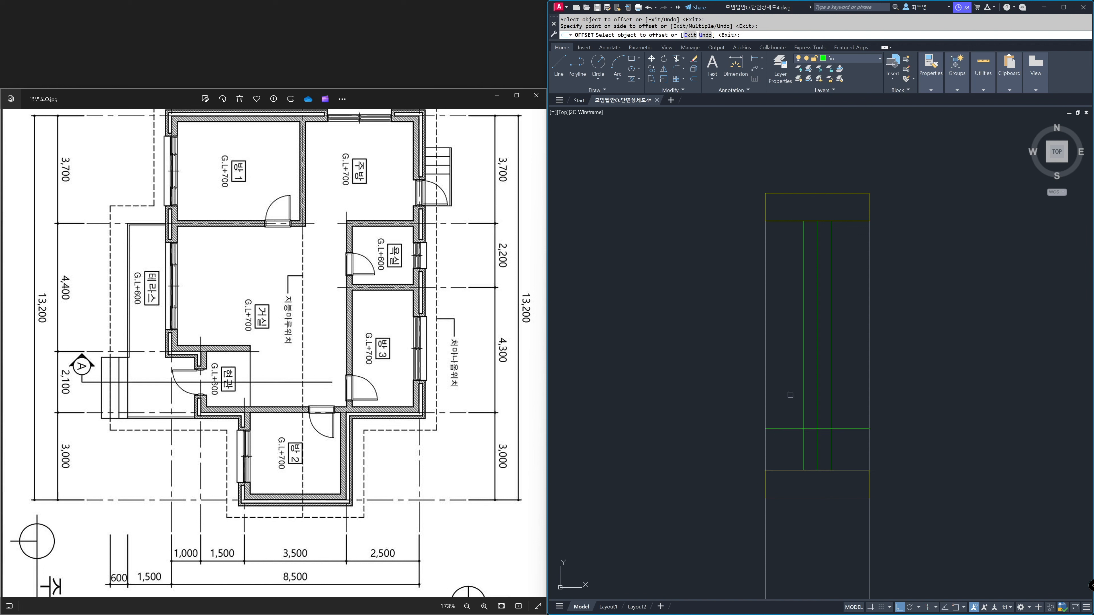
click(790, 224)
click(787, 246)
key(Return)
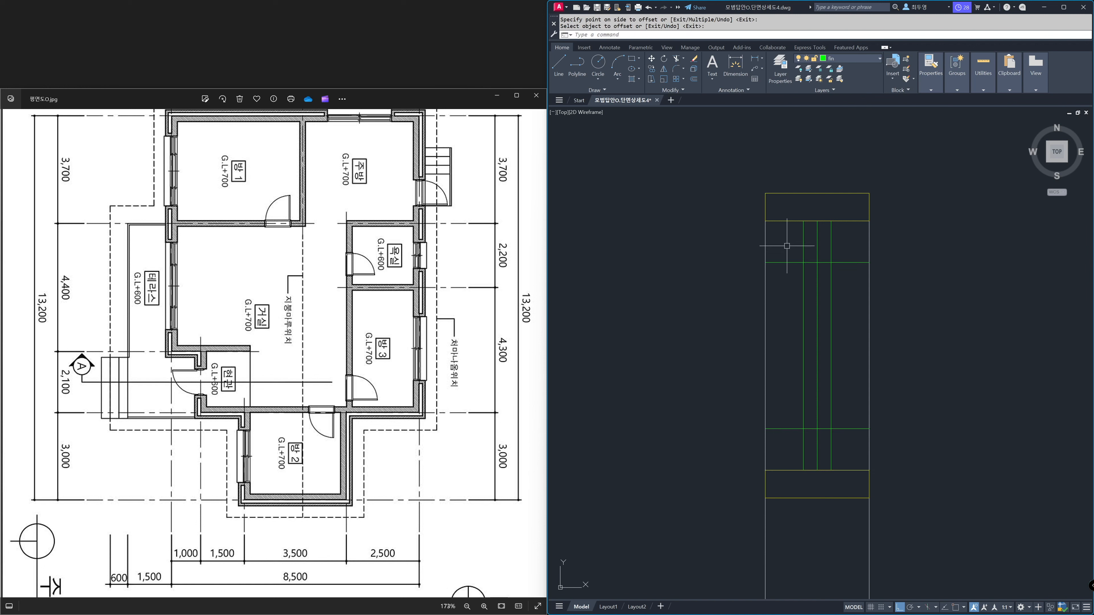
- Trim the lines between the two frame members, leaving a sash rail at each member and a single centre line between the rails
text(tr)
key(Return)
click(789, 262)
click(803, 276)
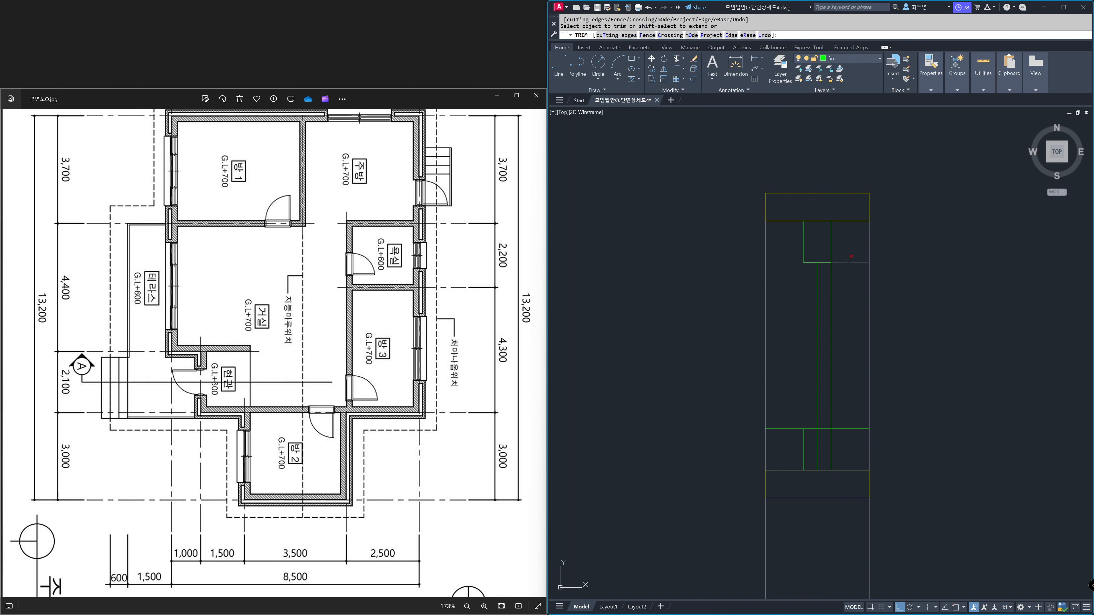
click(832, 280)
click(785, 429)
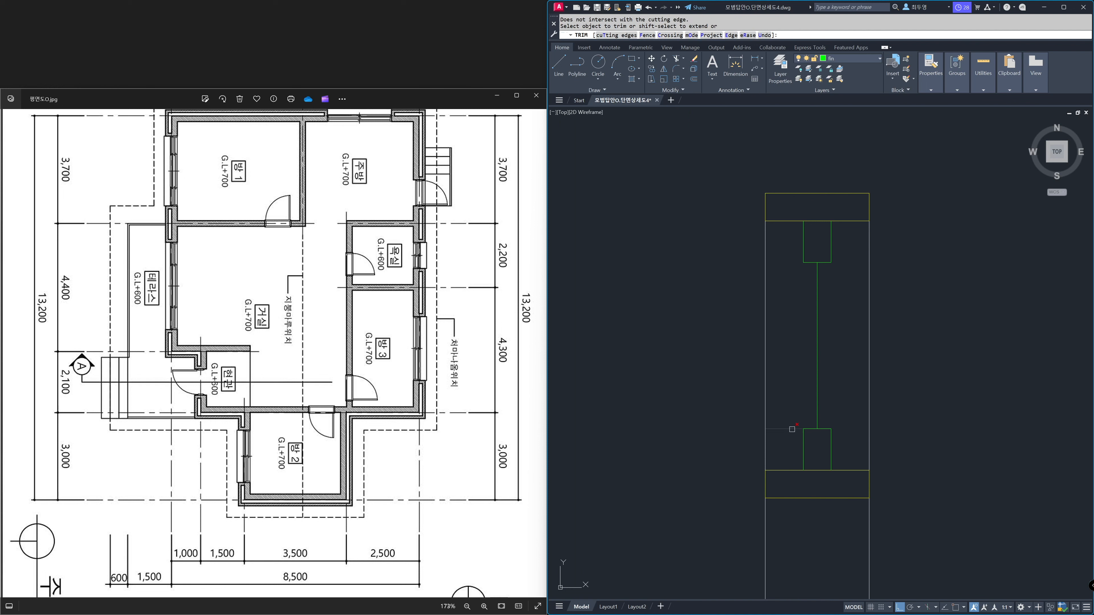
key(Return)
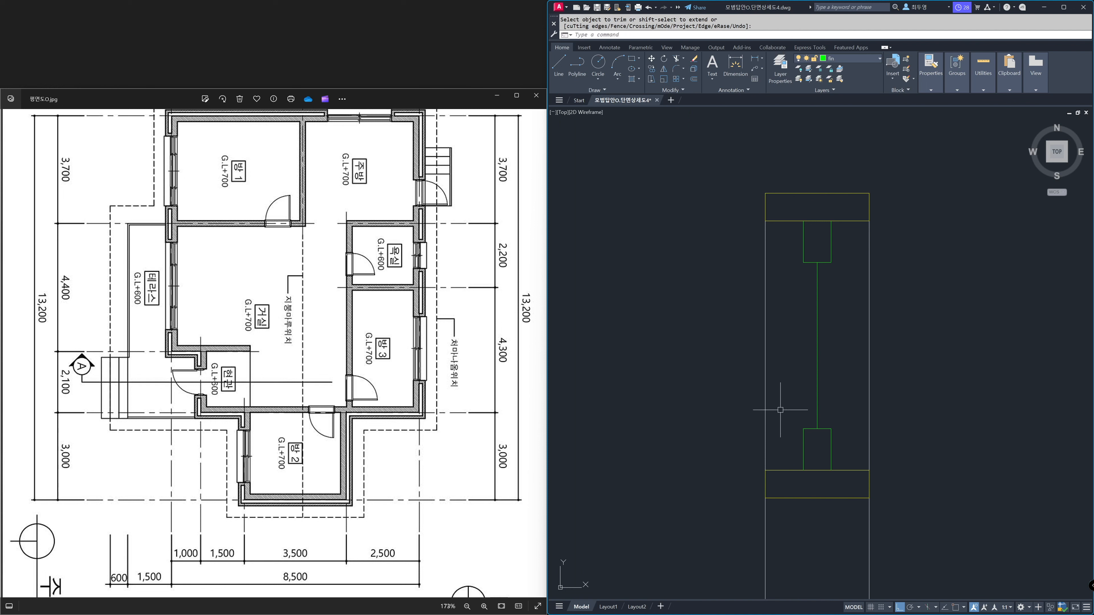
- Copy the upper light's vertical centre line onto the left and right corners of the sash rails
key(F3)
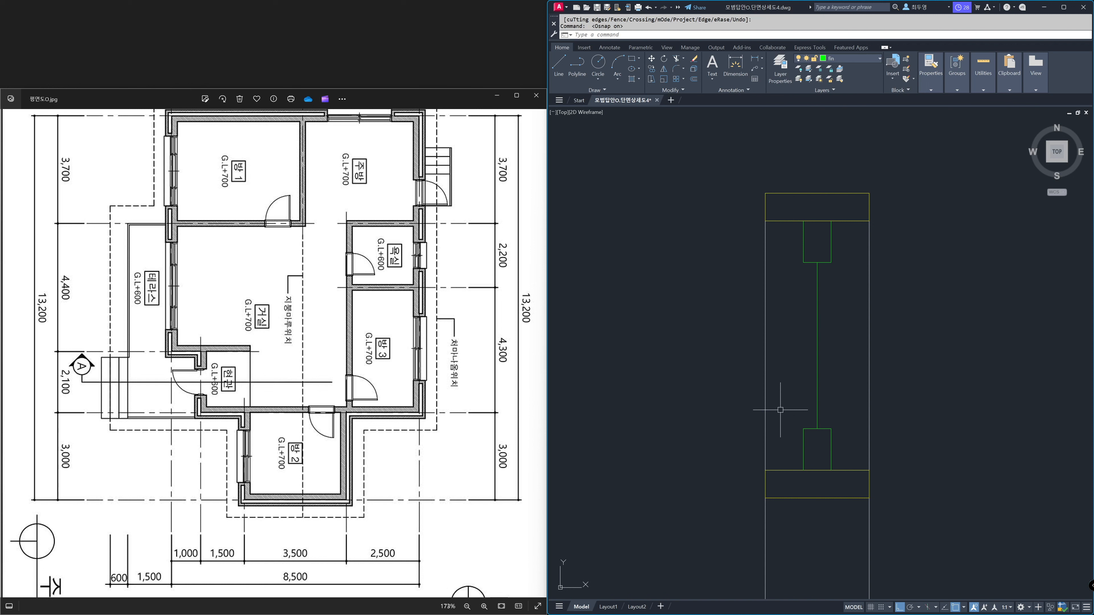
key(Return)
click(817, 410)
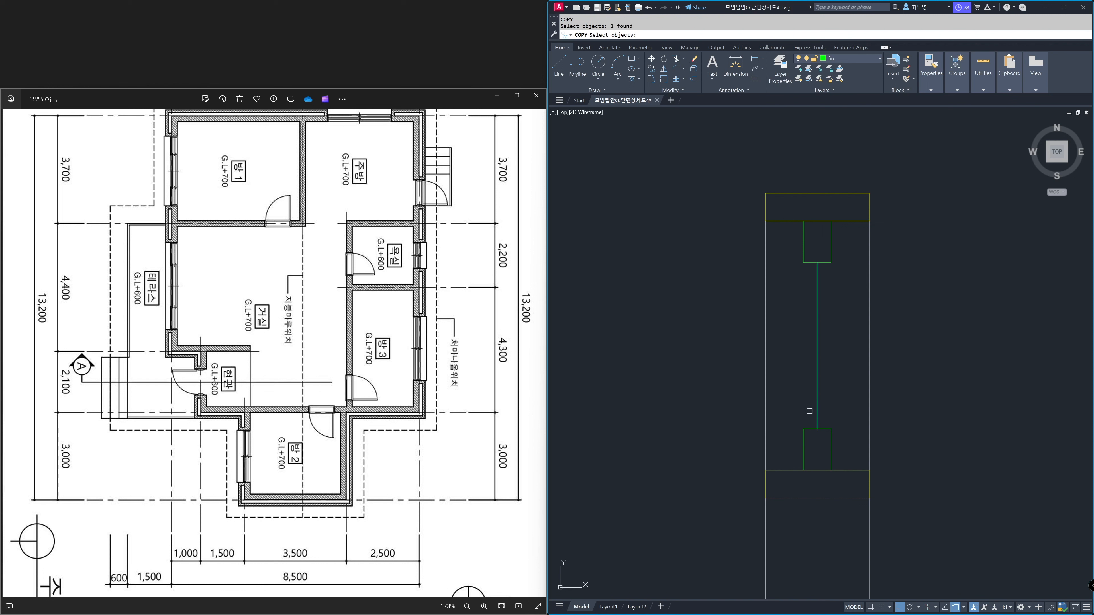
key(Return)
click(817, 428)
click(804, 428)
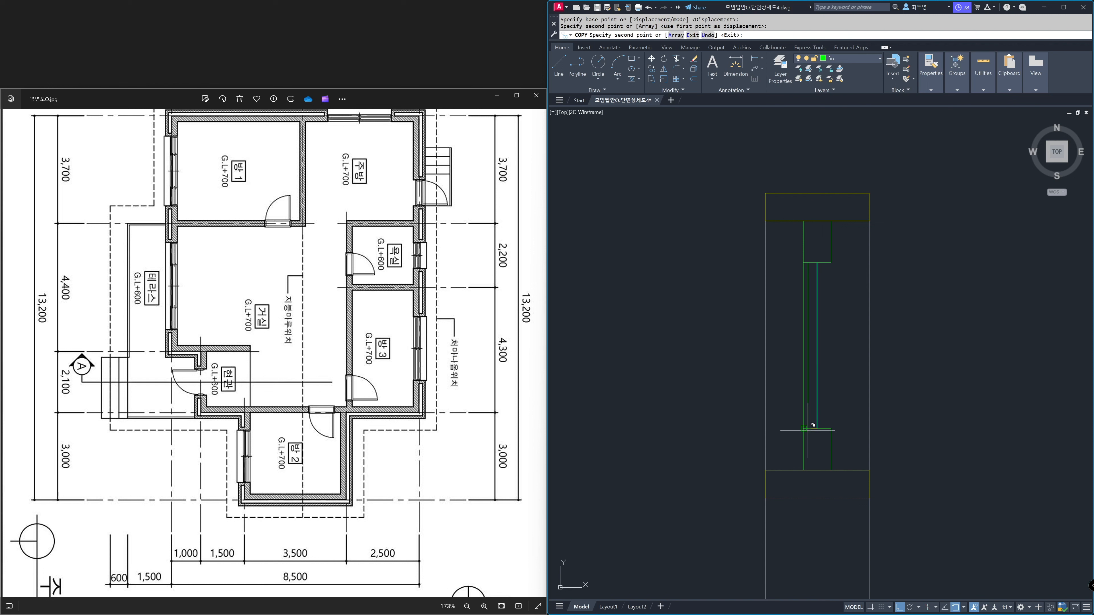
click(830, 429)
key(Return)
- Move the two outer vertical lines between the upper light's sash rails to the hat layer
click(832, 421)
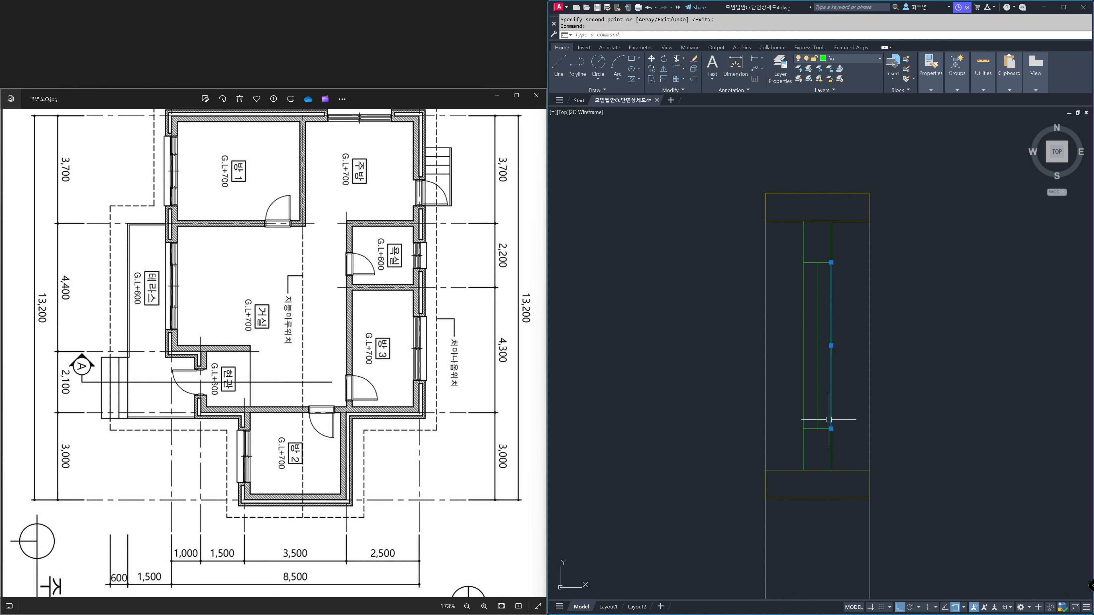
click(803, 414)
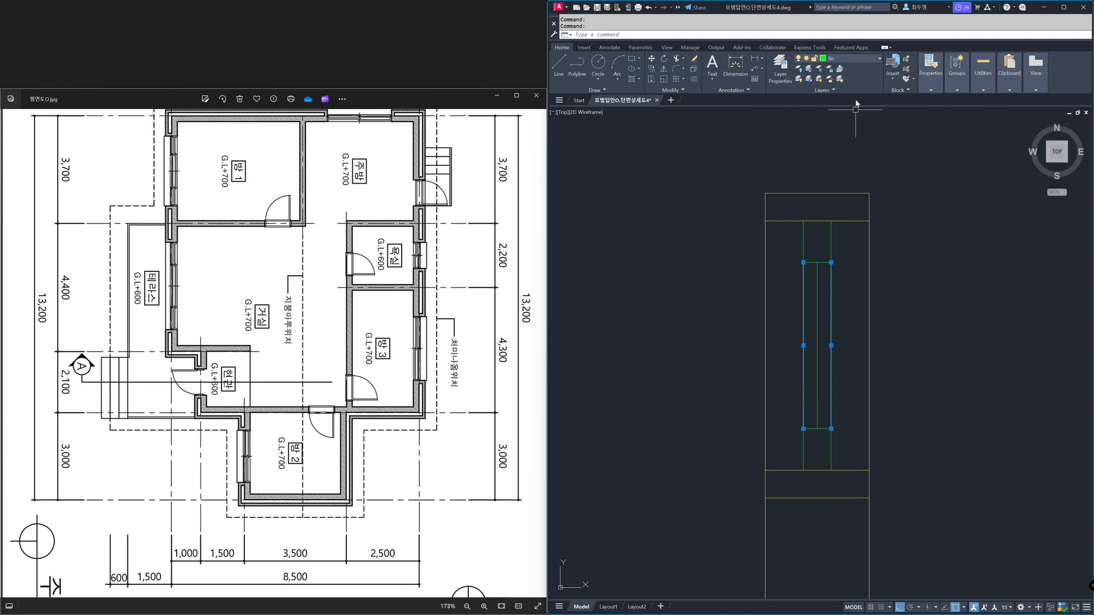
click(861, 58)
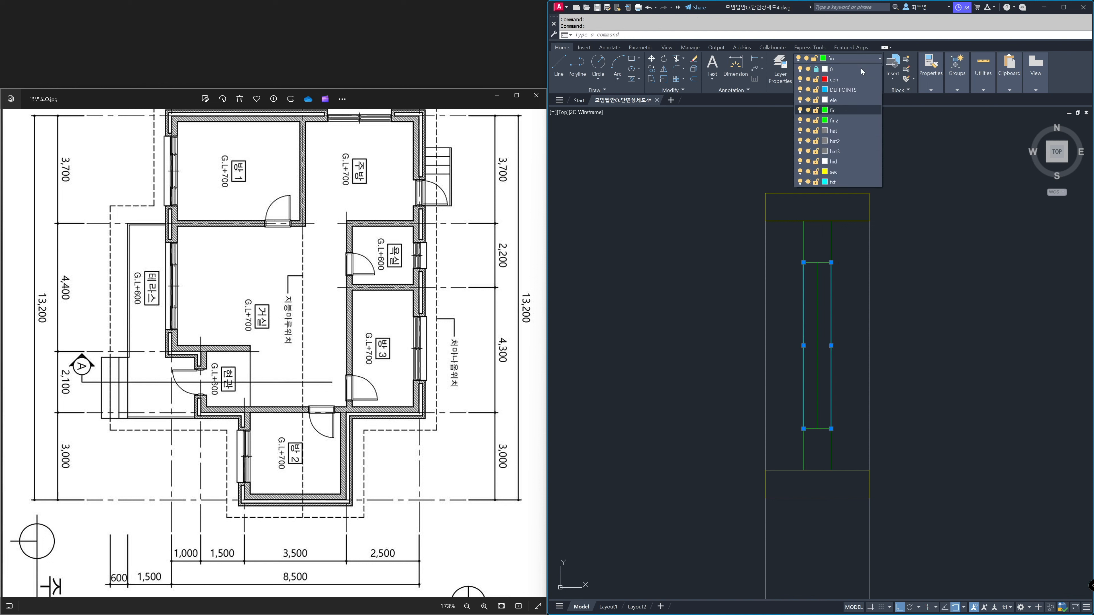
click(859, 130)
key(Escape)
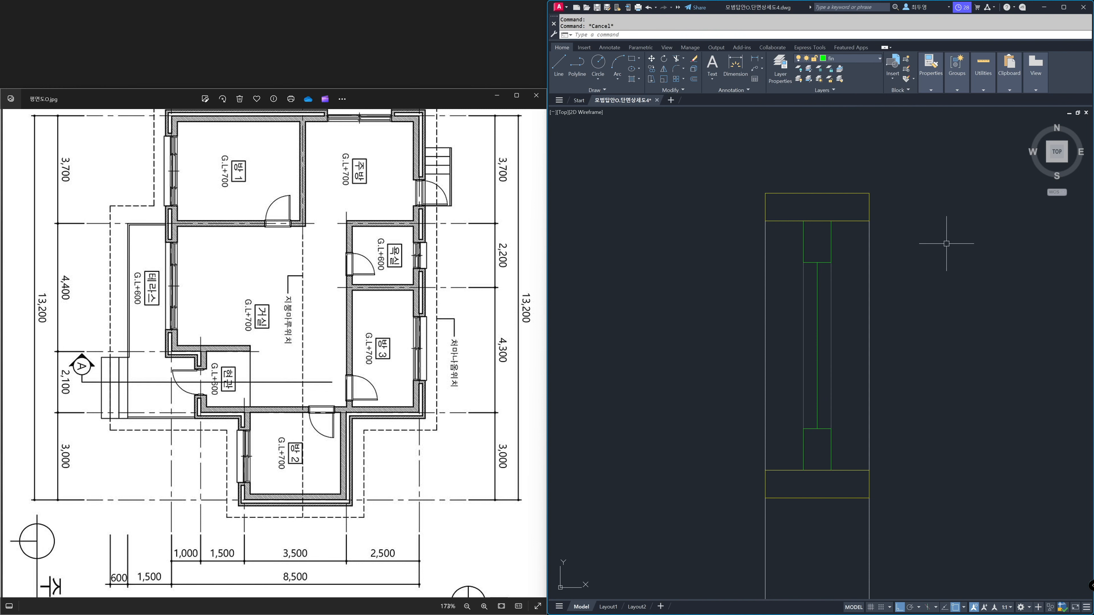
- Move the frame's left side line below the lower member to the fin layer
text(z)
key(Return)
text(p)
key(Return)
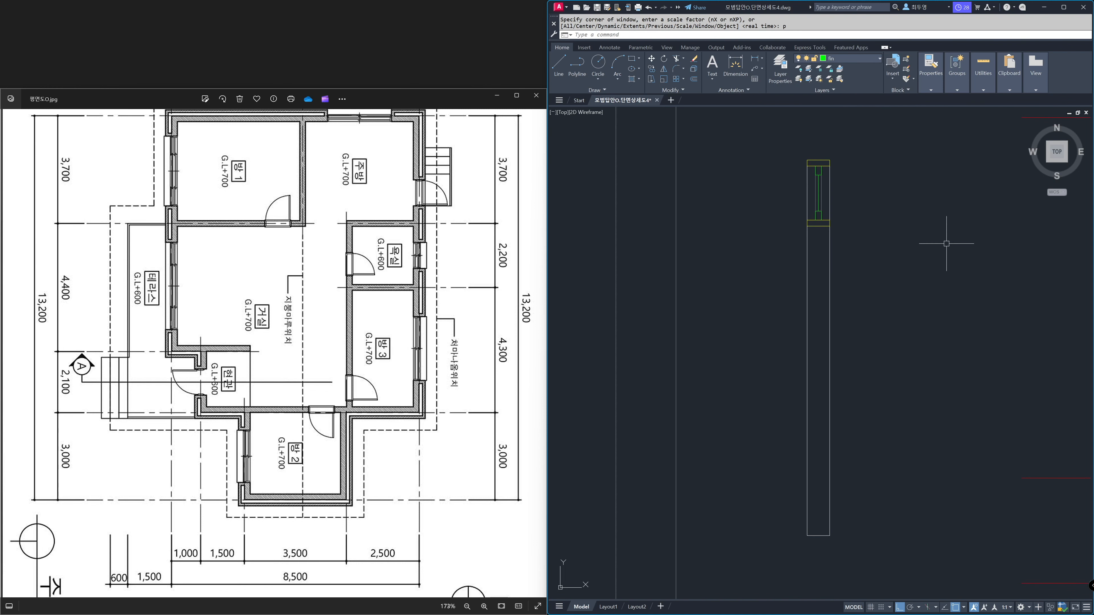
click(816, 244)
click(799, 242)
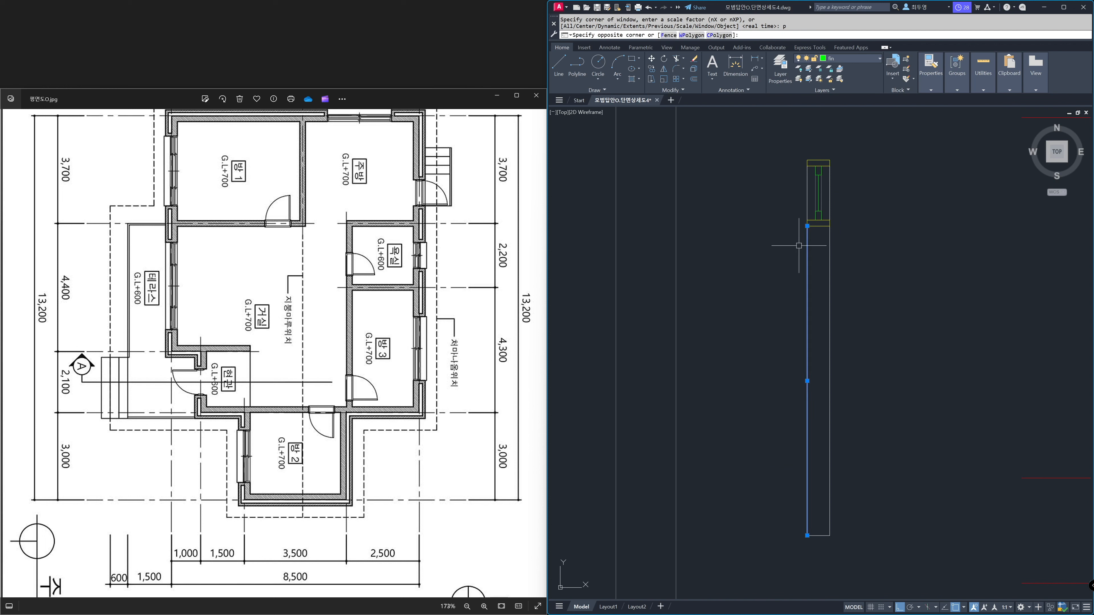
click(874, 59)
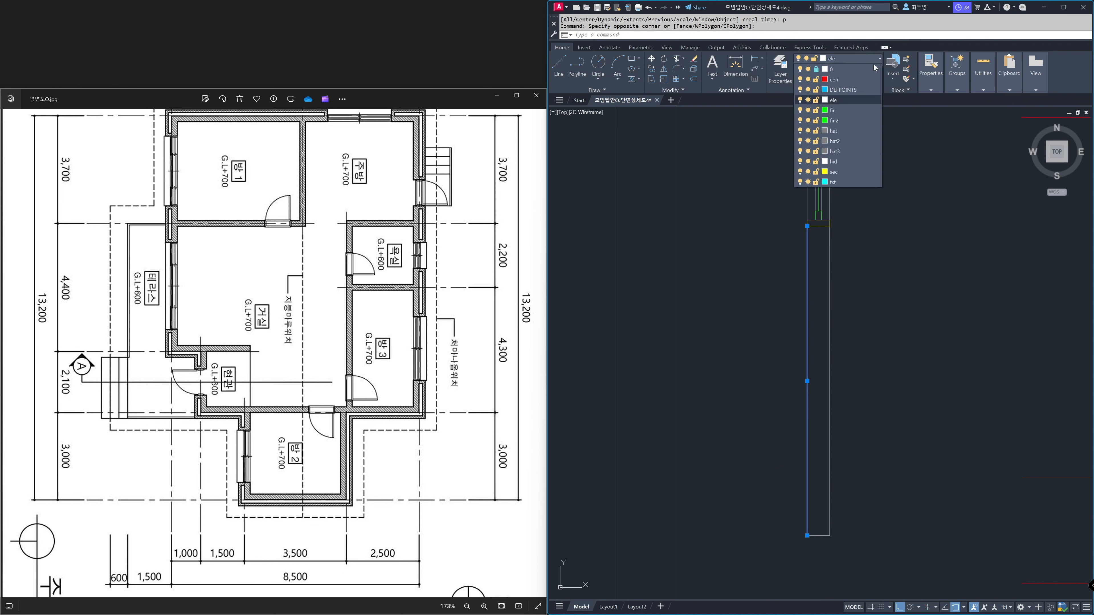
click(866, 109)
key(Escape)
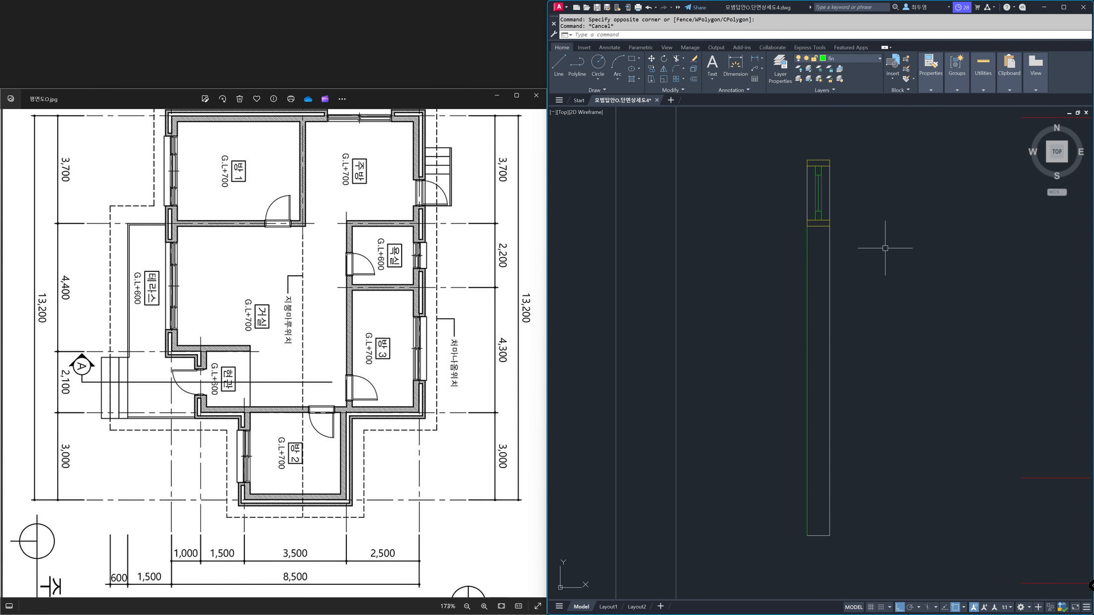
- Offset the frame's left side line below the lower member 40 inward
key(F3)
text(o)
key(Return)
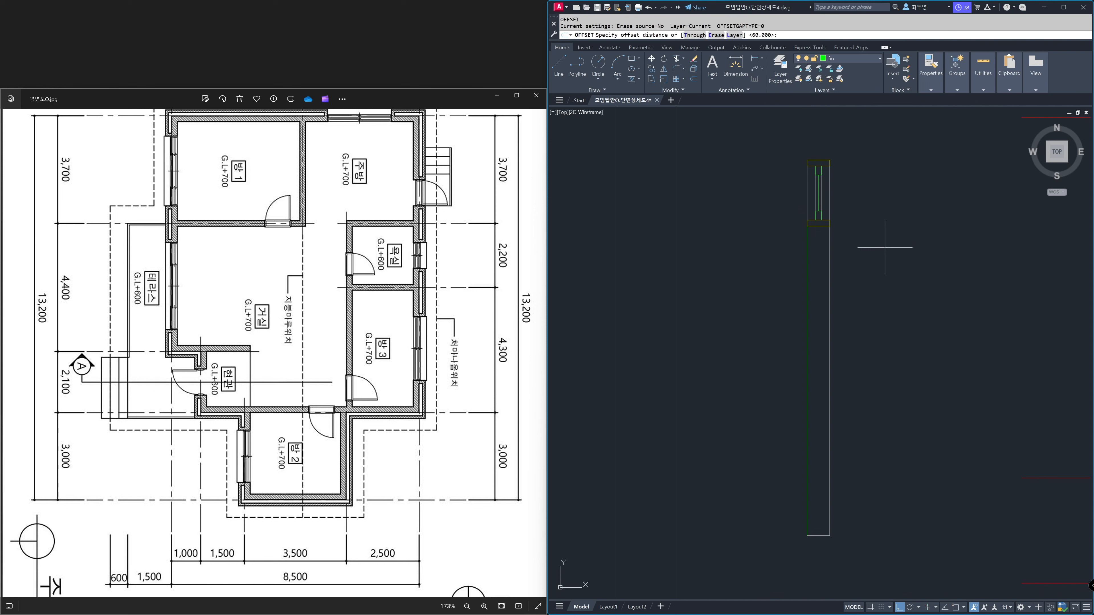
key(Return)
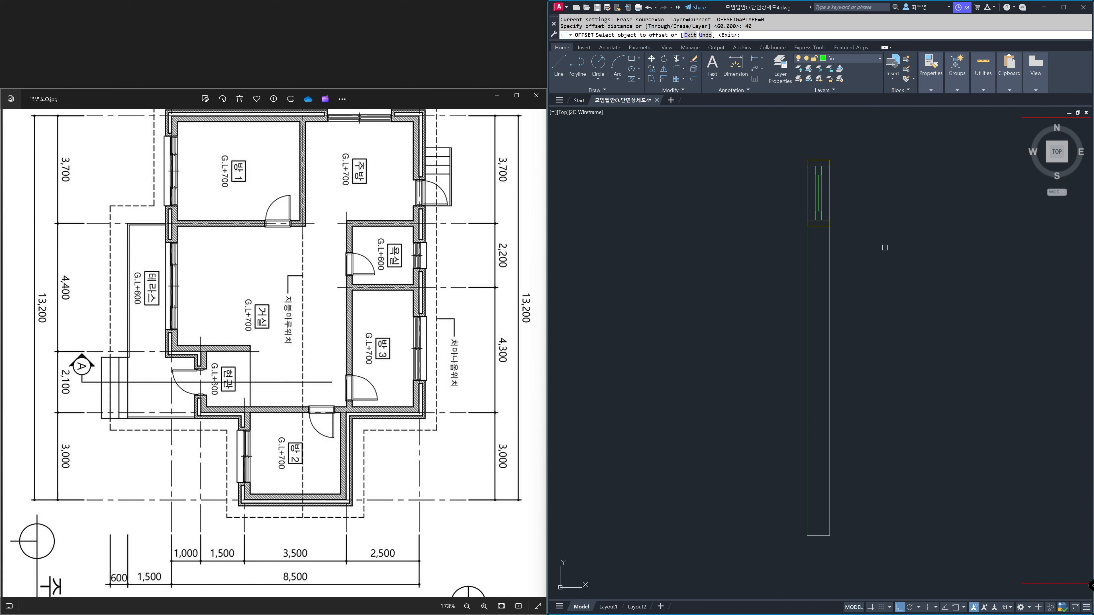
click(810, 264)
click(881, 273)
key(Return)
- Offset the lower member's bottom edge and the frame's bottom line 150 toward the door opening
key(Return)
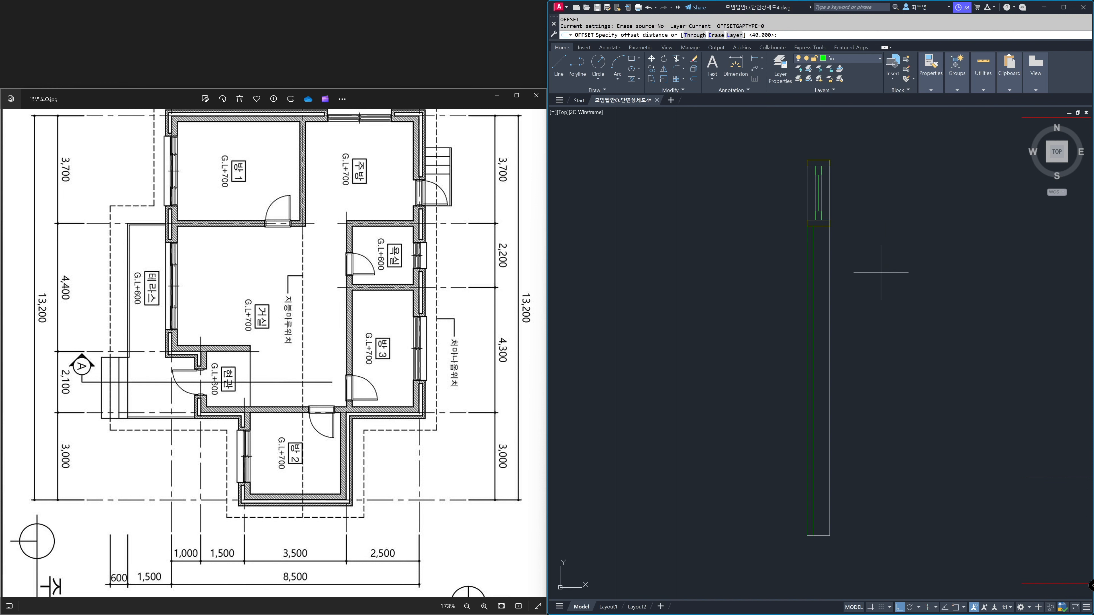
key(Return)
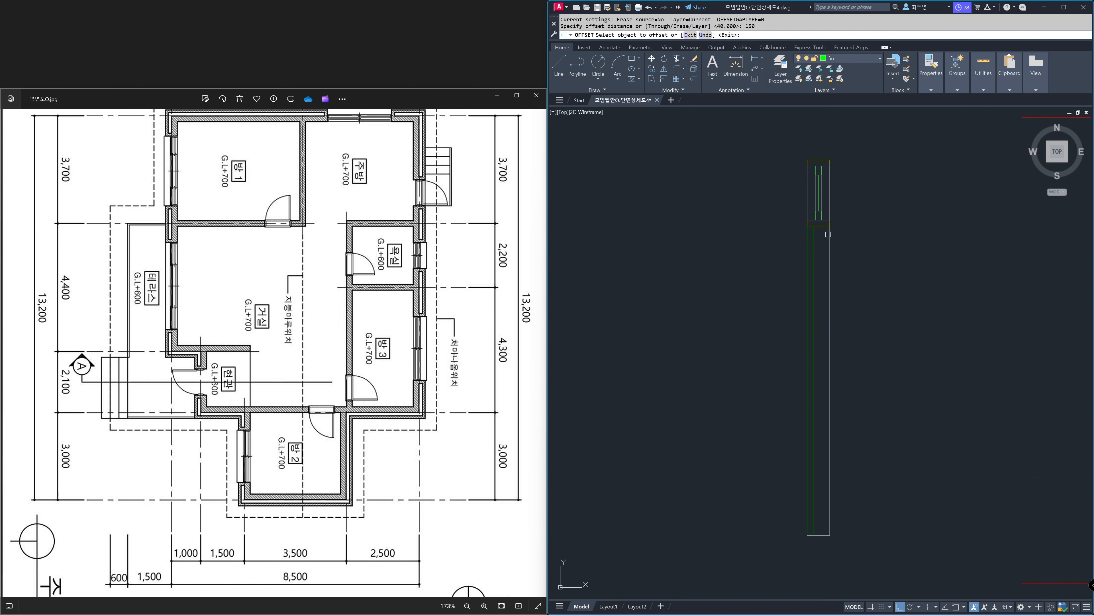
click(822, 226)
click(823, 278)
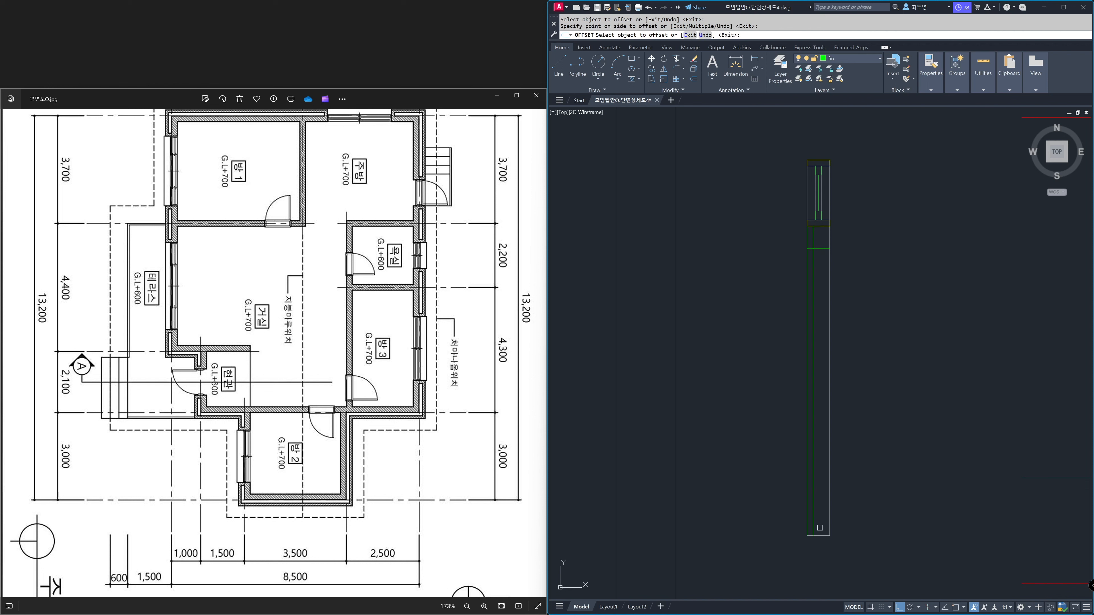
key(Return)
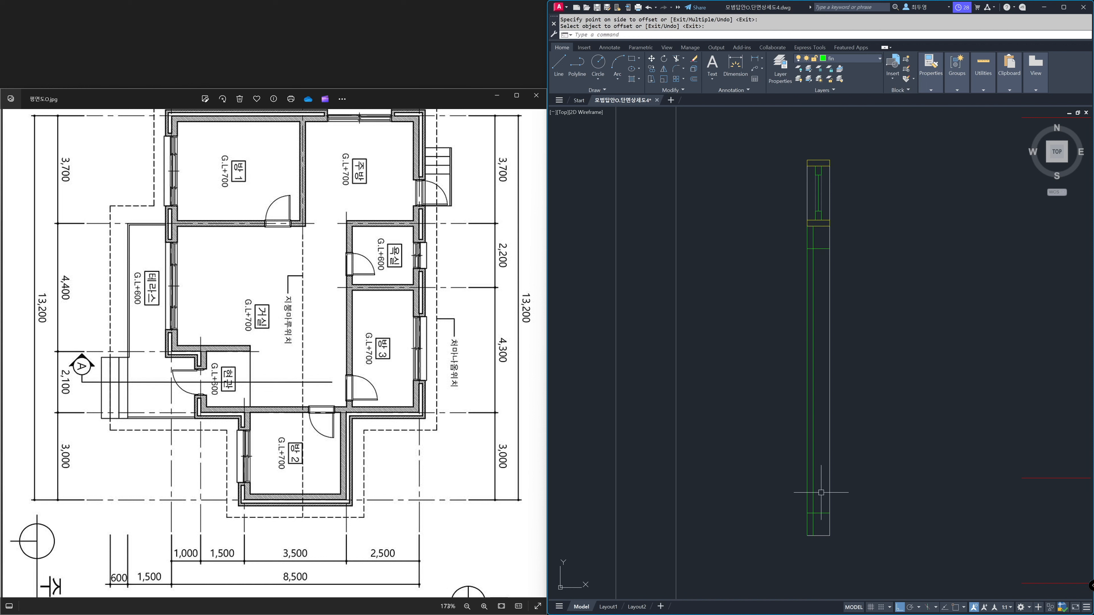
- Trim the offset lines in the door opening, leaving a narrow door rail at each end along the left side
text(tr)
key(Return)
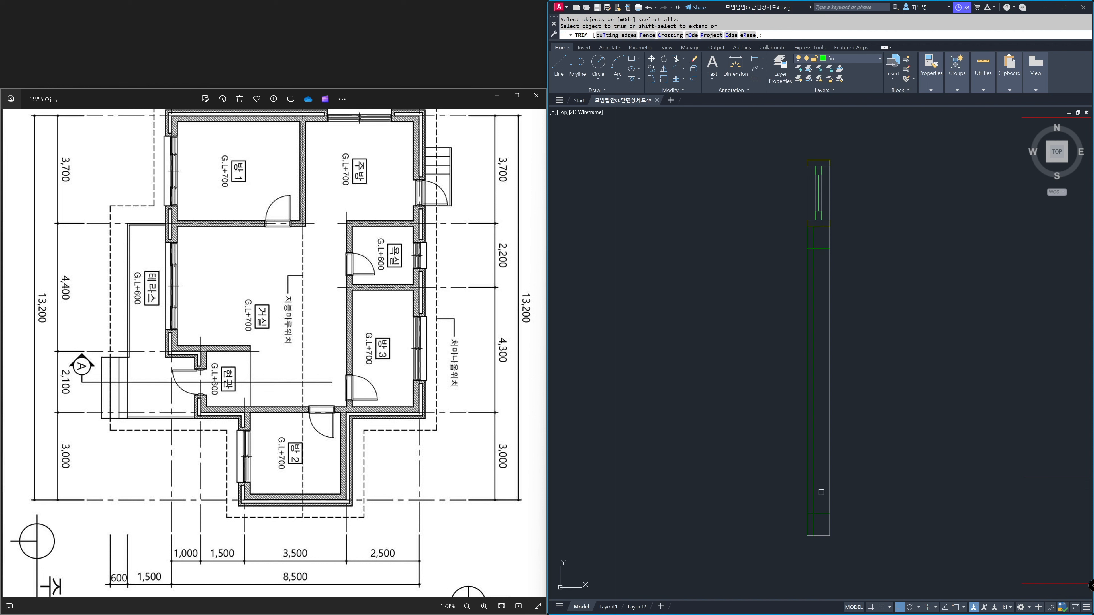
click(821, 495)
click(818, 519)
click(819, 504)
click(798, 493)
click(820, 249)
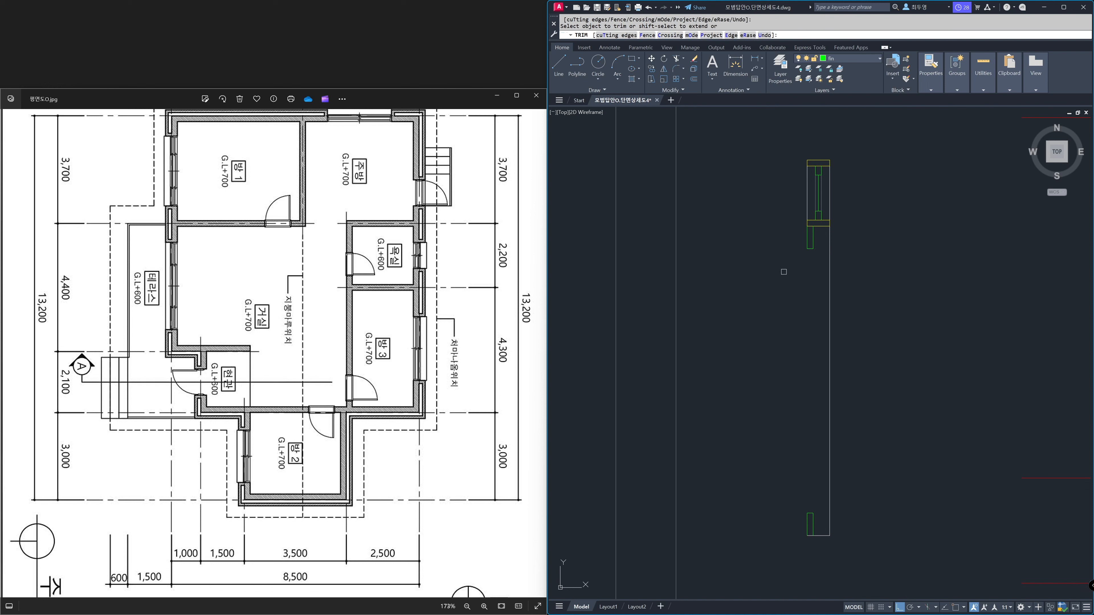
key(Return)
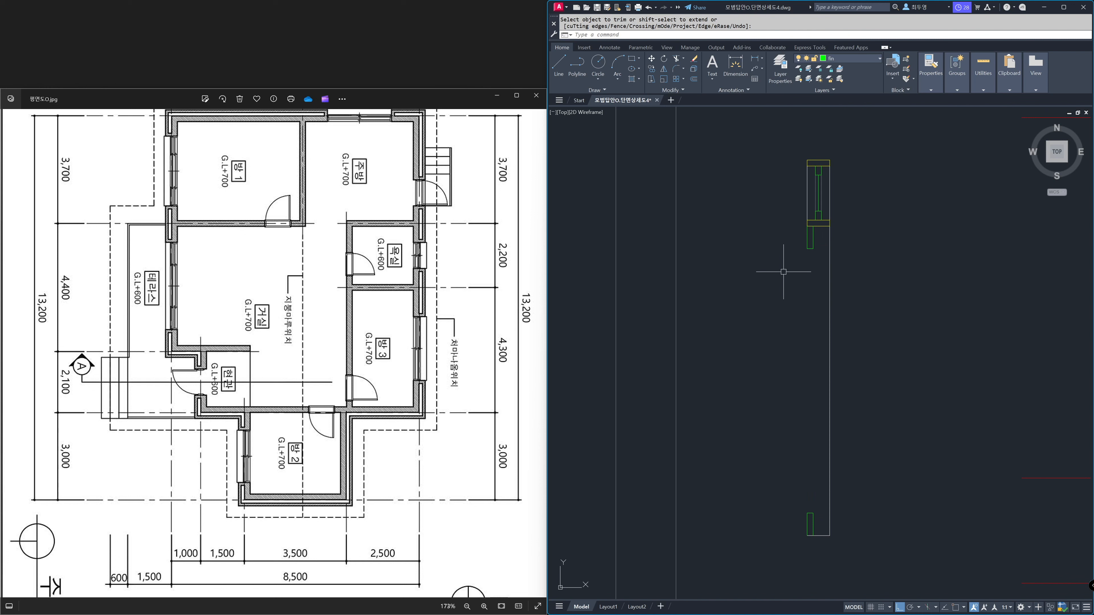
- Draw a vertical line joining the facing left corners of the upper and lower door rails
key(F3)
key(Return)
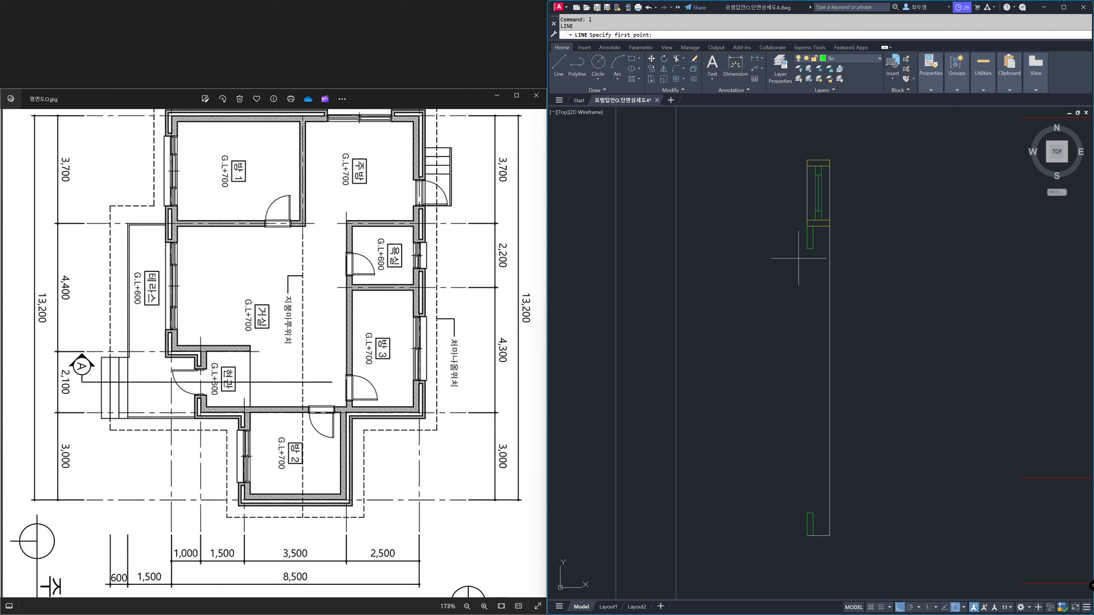
click(808, 248)
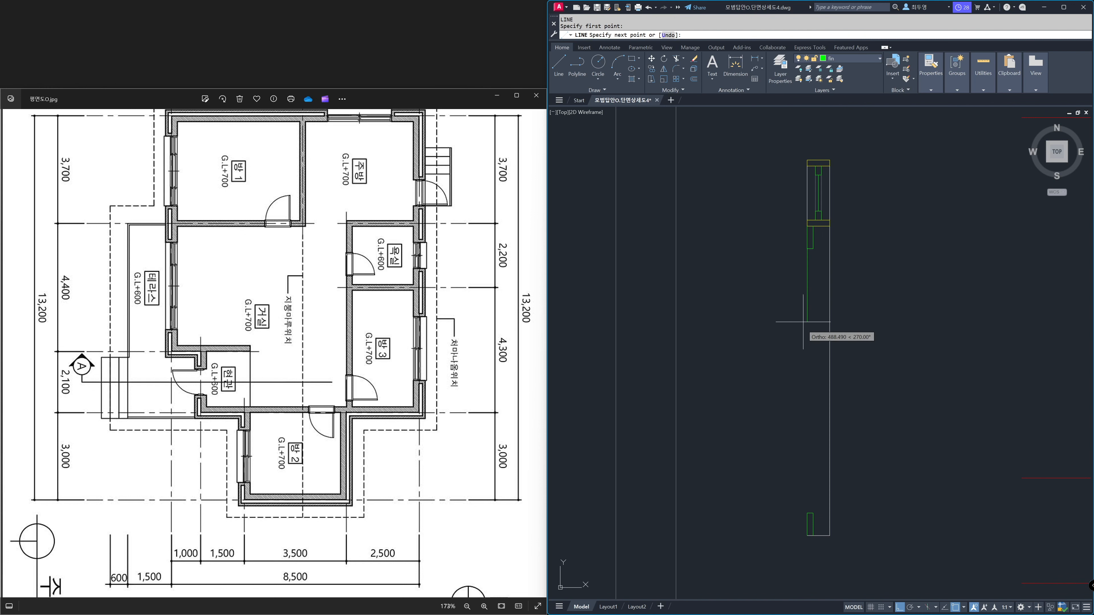
click(807, 513)
key(Return)
- Copy the door's left vertical line to the midpoint and the right corner of the lower door rail's top edge
text(z)
key(Return)
click(771, 472)
click(866, 554)
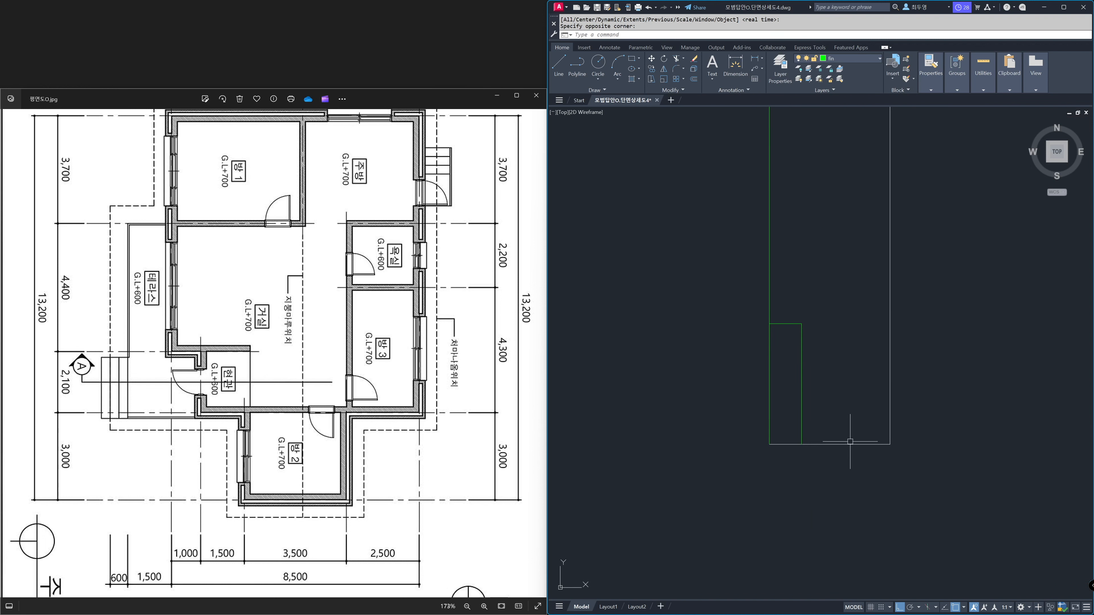
text(co)
key(Return)
click(789, 295)
click(754, 285)
key(Return)
click(769, 322)
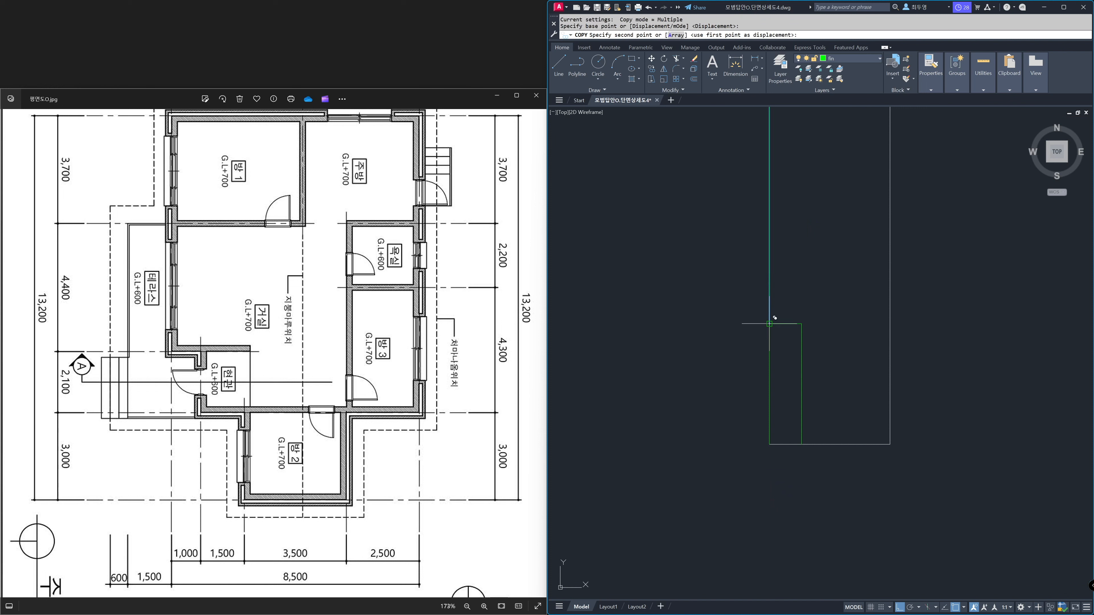
click(785, 322)
click(801, 323)
key(Return)
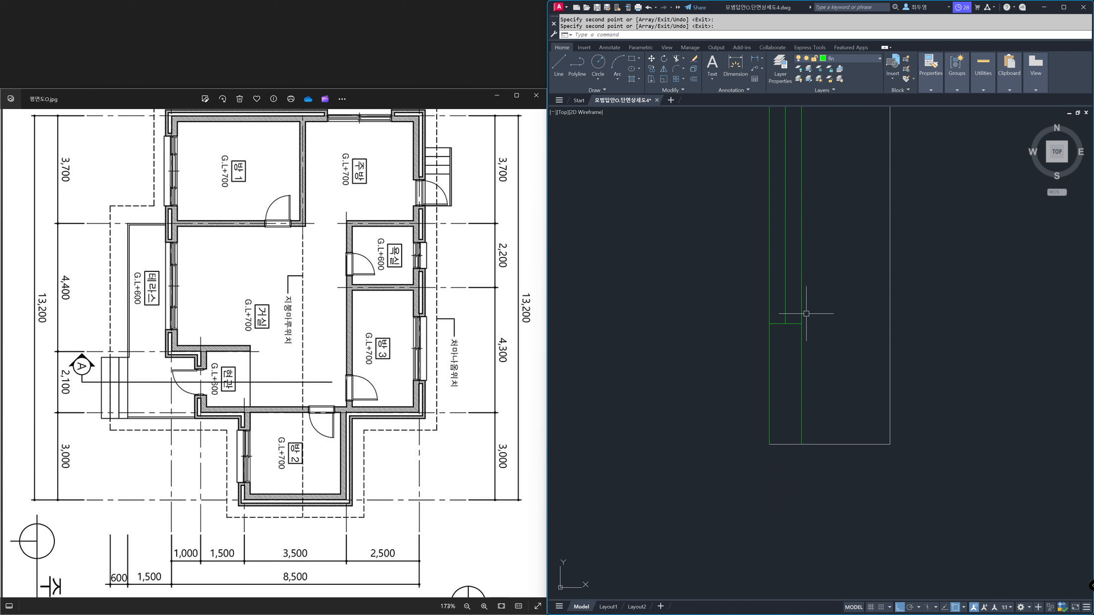
- Move the two outer vertical lines between the door rails to the hat layer
click(802, 313)
click(770, 306)
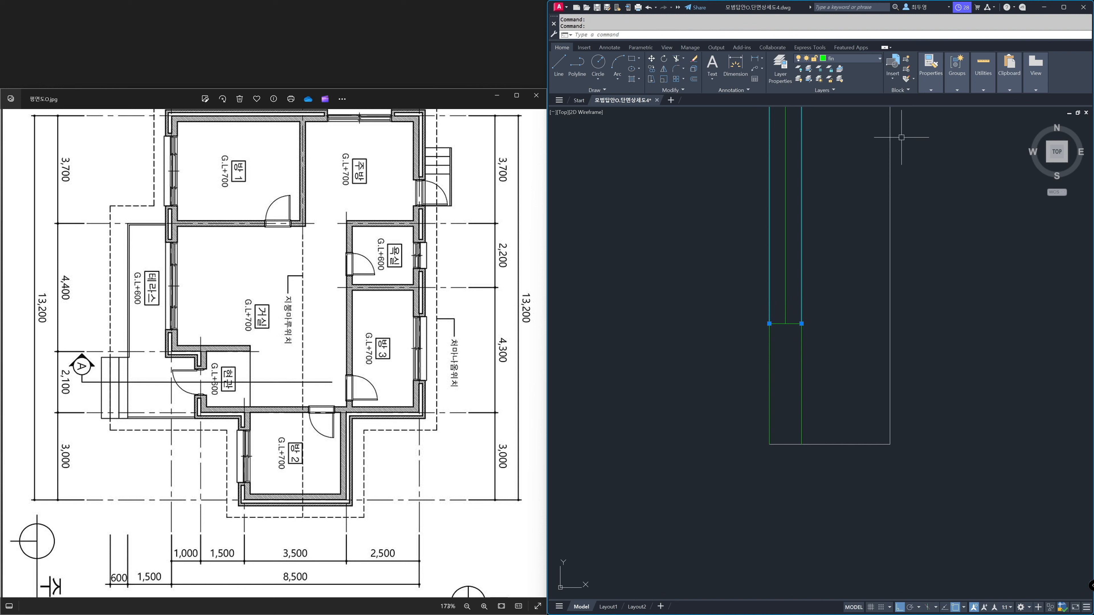
click(871, 60)
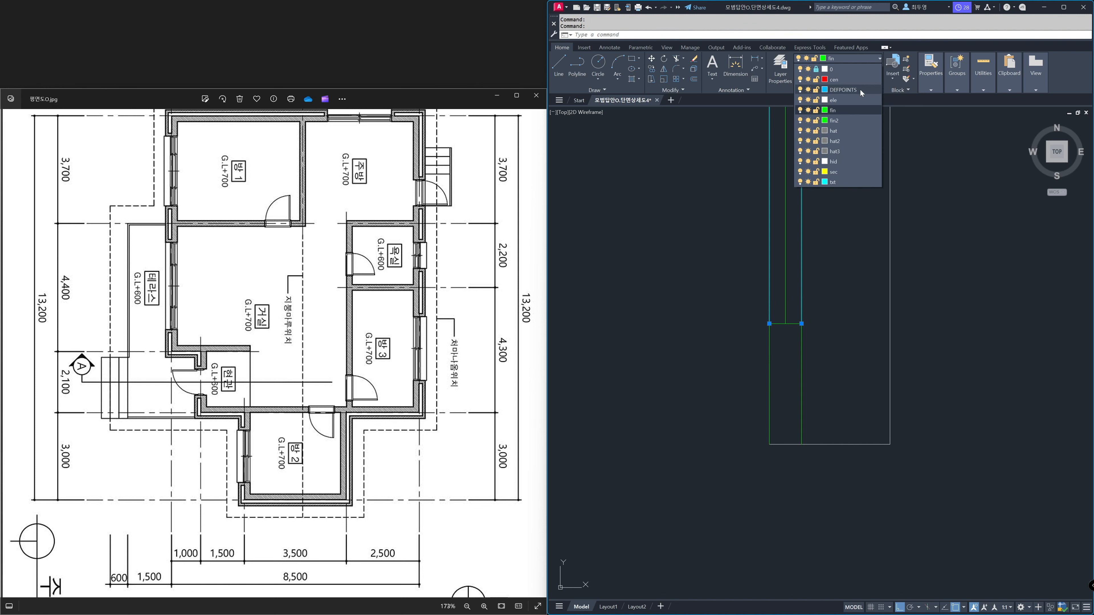
click(847, 130)
key(Escape)
text(z)
key(Return)
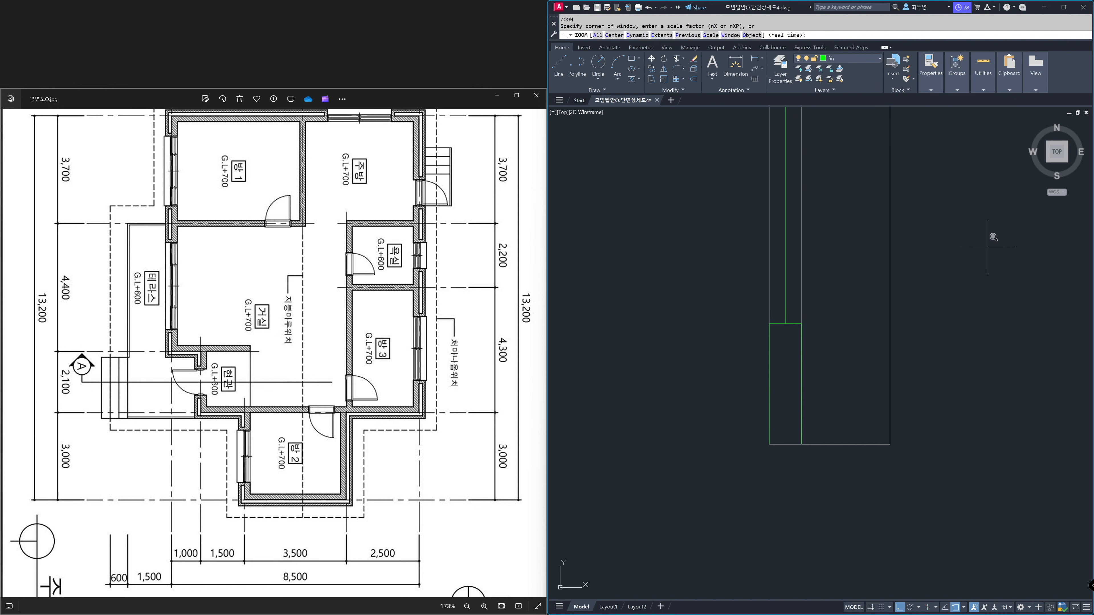
key(Return)
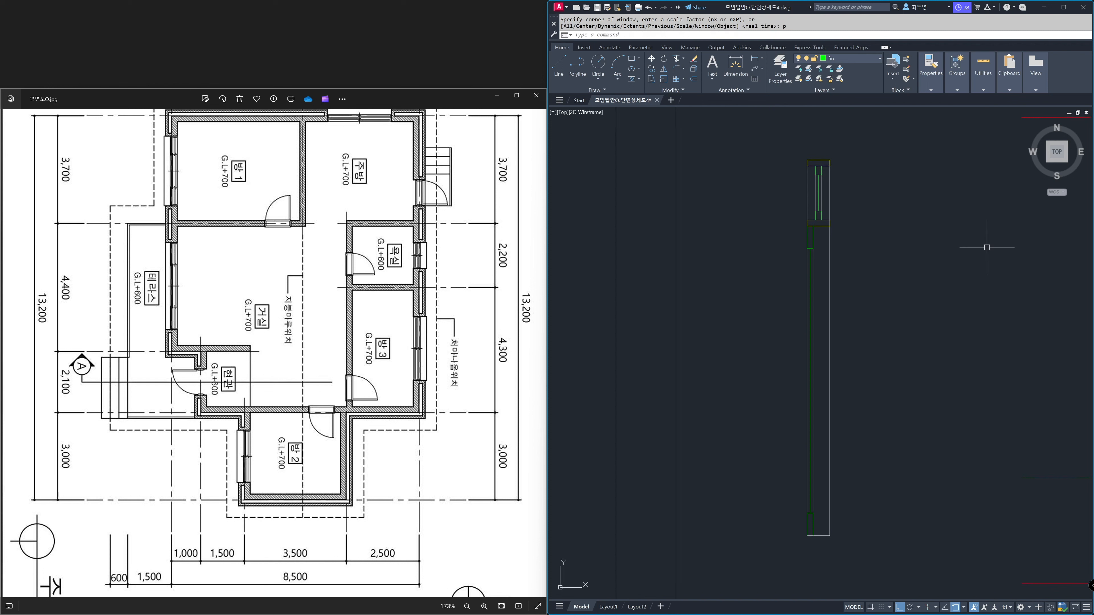
- Group all objects of the entrance door's section, including the frame, upper light and door leaf
text(g)
key(Return)
click(908, 141)
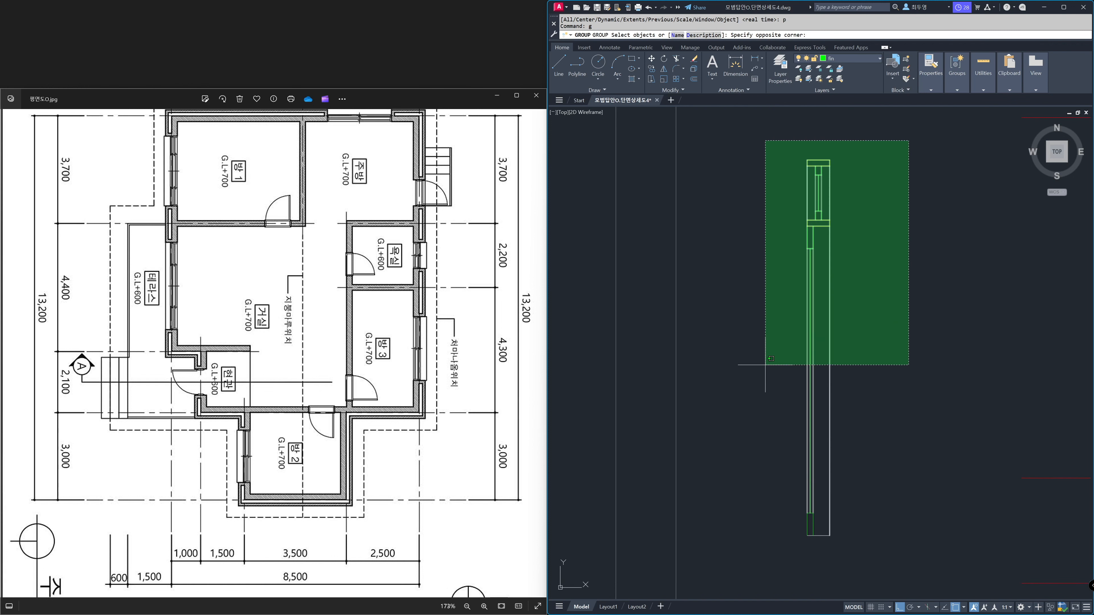
click(758, 565)
key(Return)
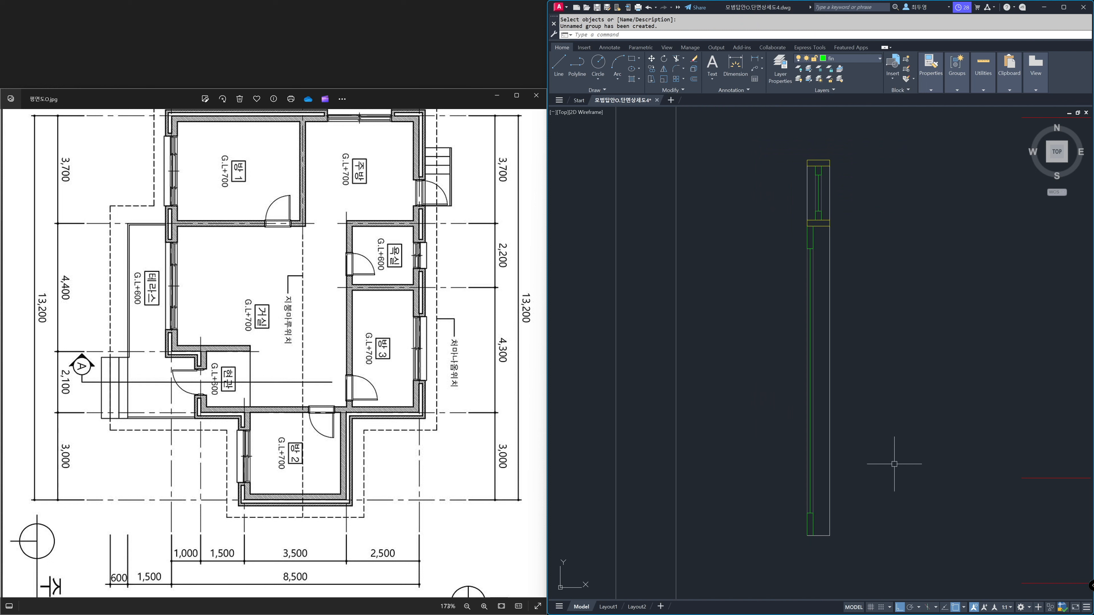
- Move the door group by its upper right corner onto the lower right corner of the entrance lintel in the section
text(m)
key(Return)
click(832, 449)
key(Return)
key(F8)
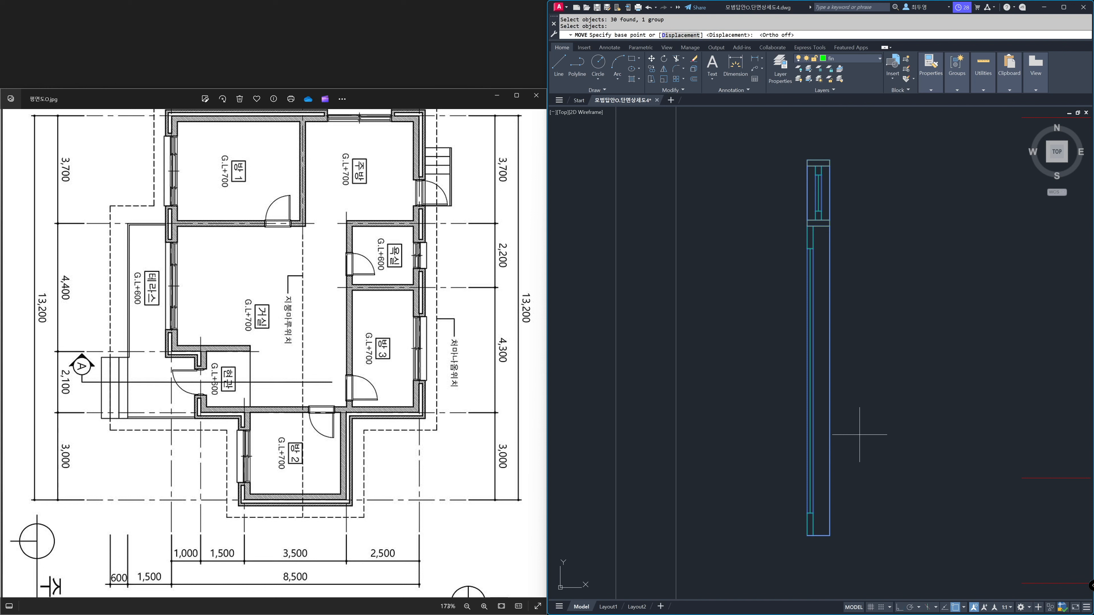
click(830, 160)
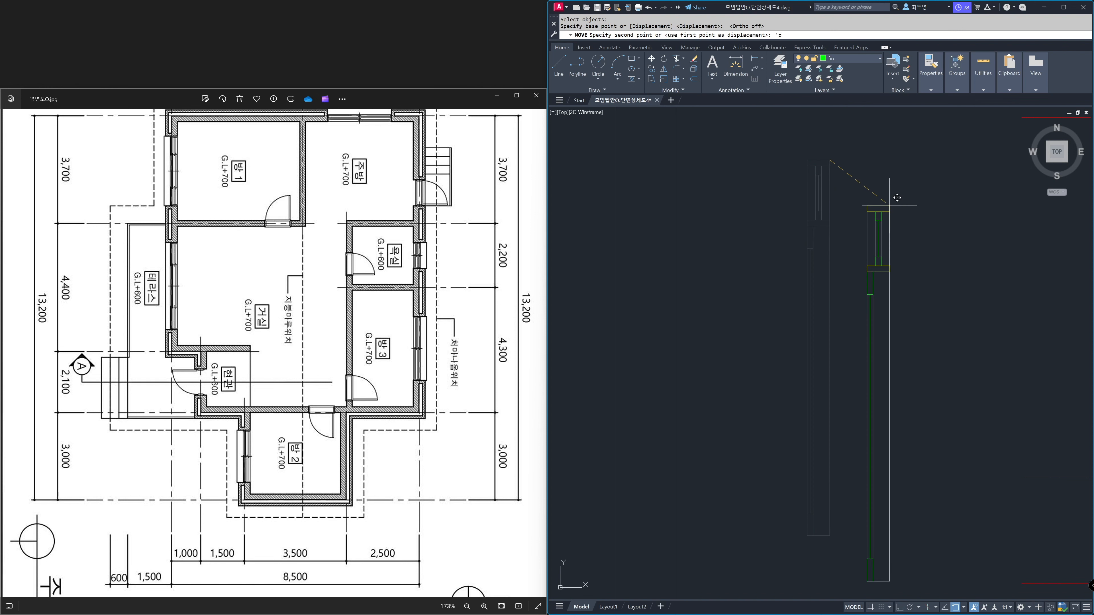
text('z)
key(Return)
text(p)
key(Return)
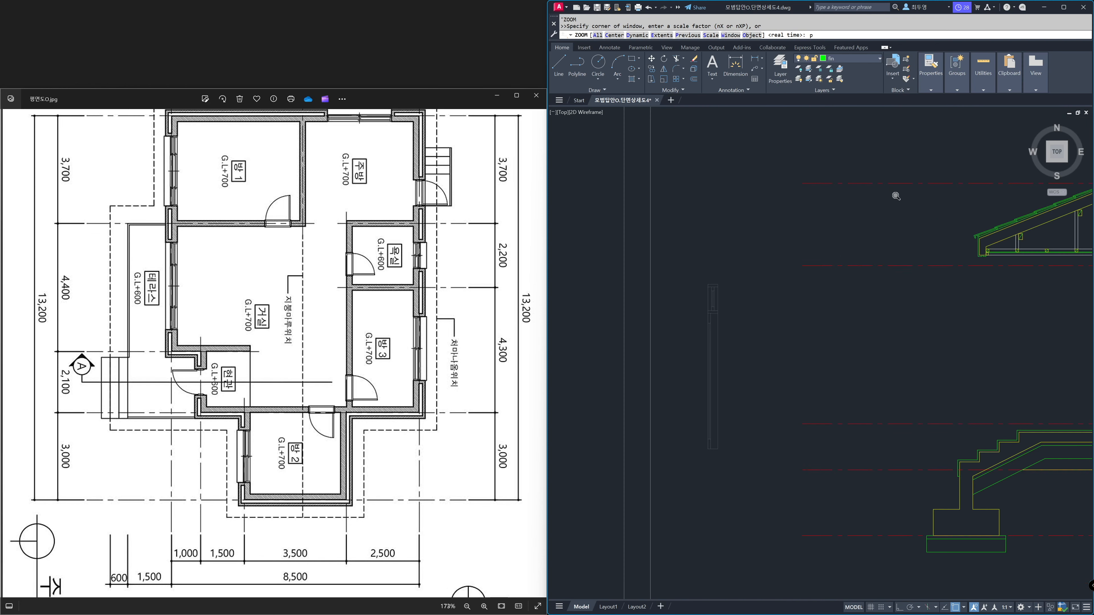
text('z)
key(Return)
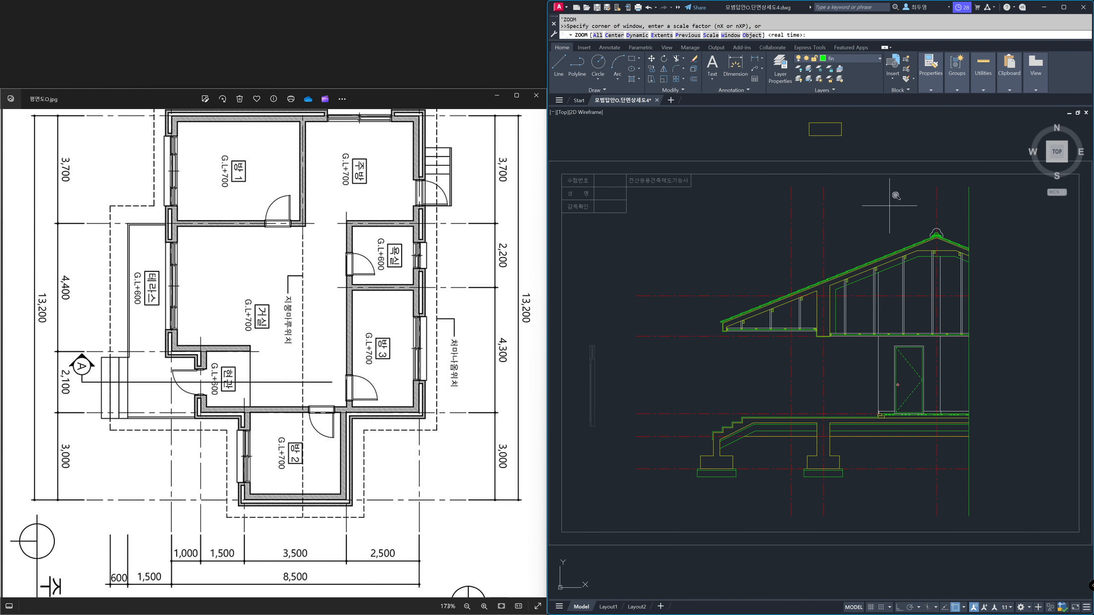
click(788, 317)
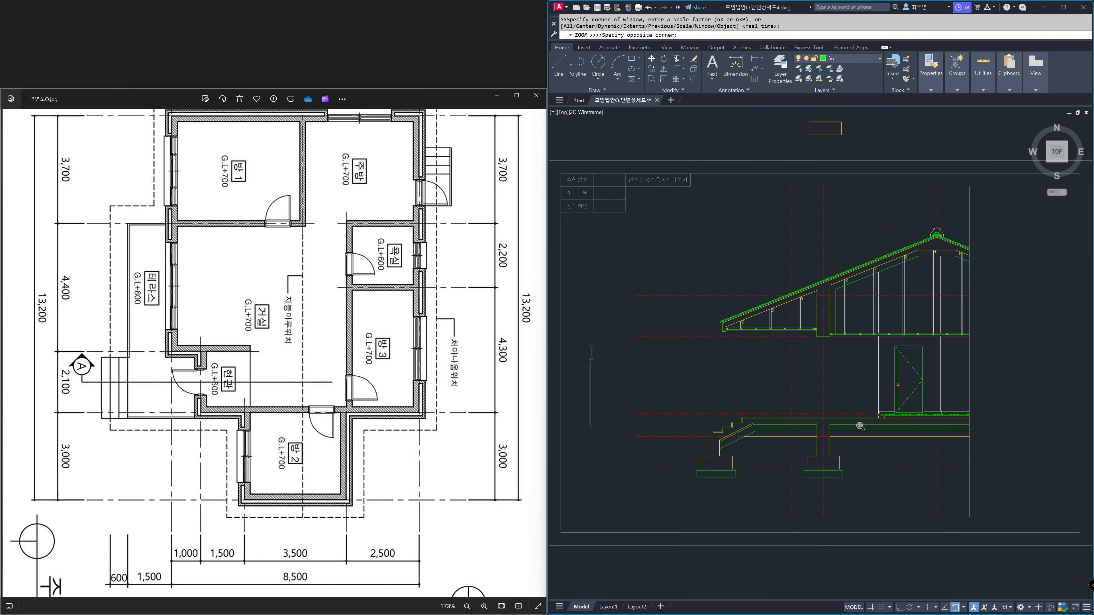
click(852, 416)
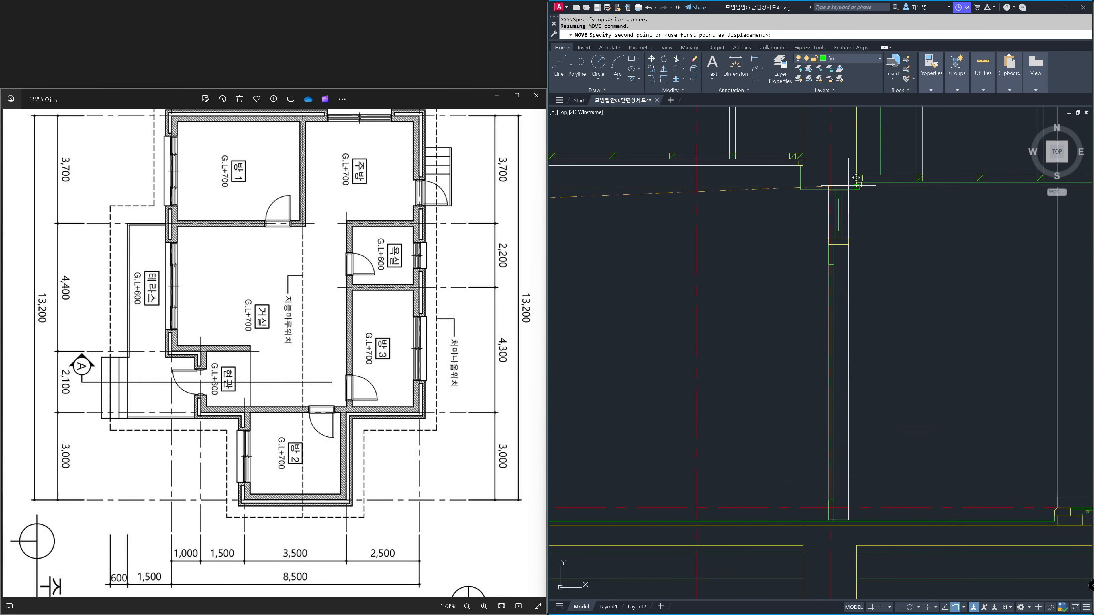
click(859, 183)
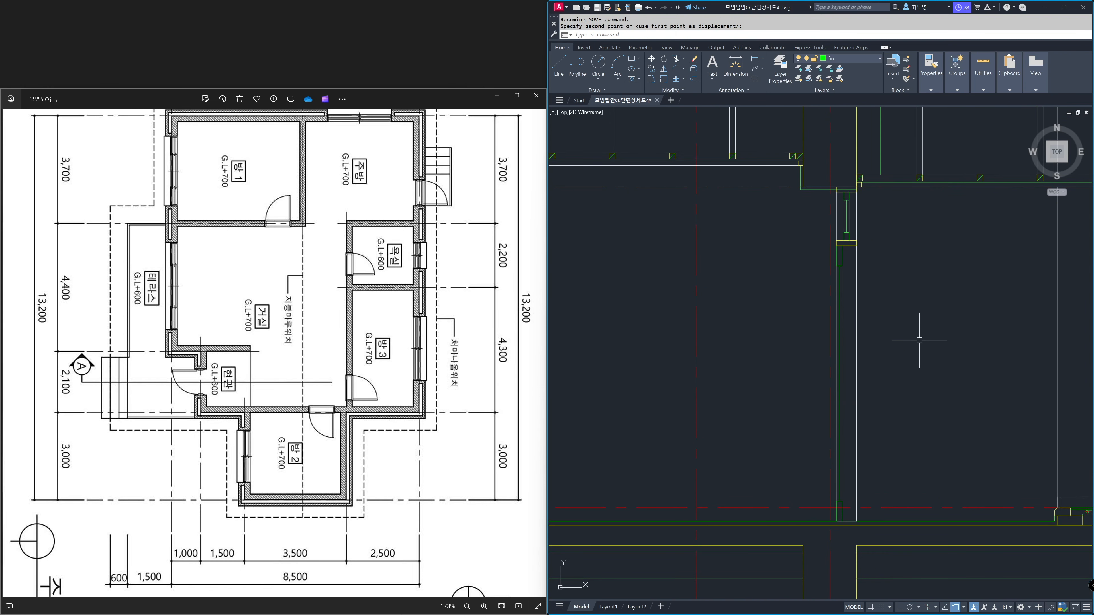
- Move the door group 190 horizontally to the left under the entrance lintel
key(Return)
key(Return)
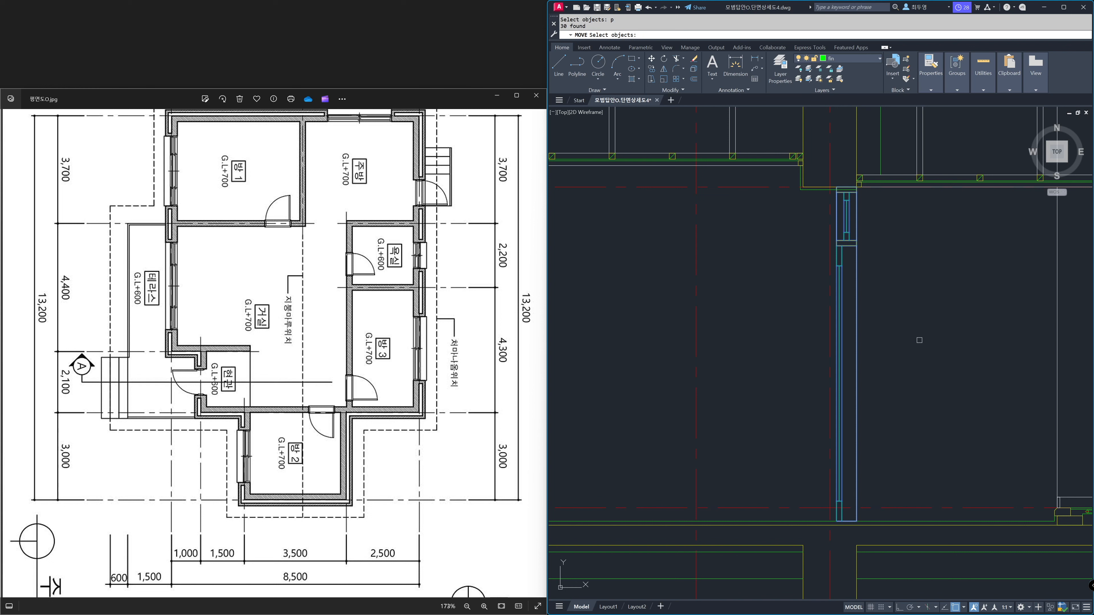
key(Return)
key(F8)
click(921, 340)
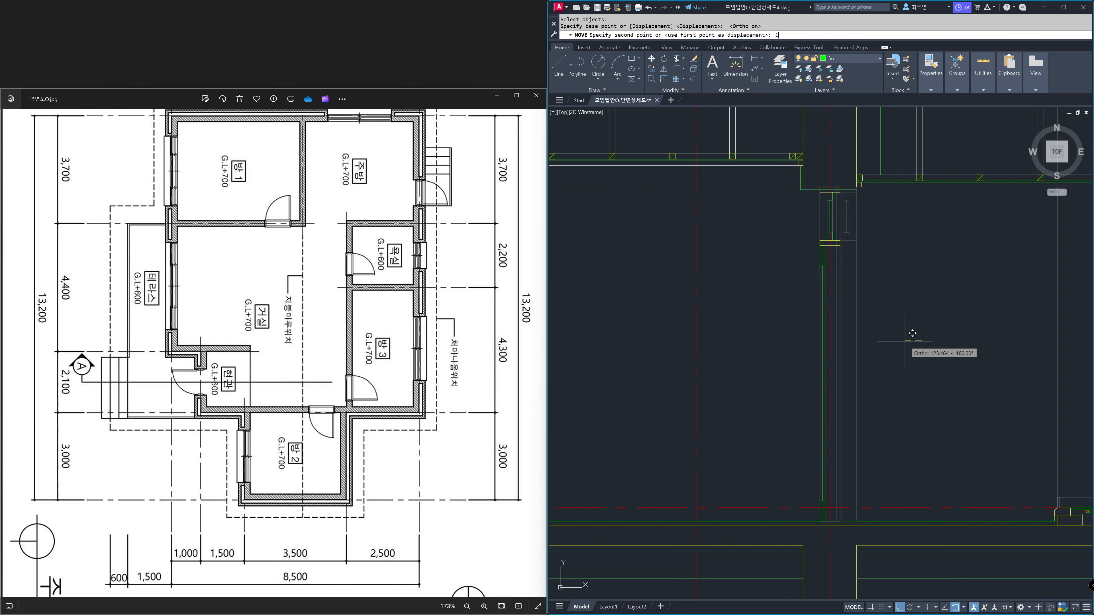
key(Return)
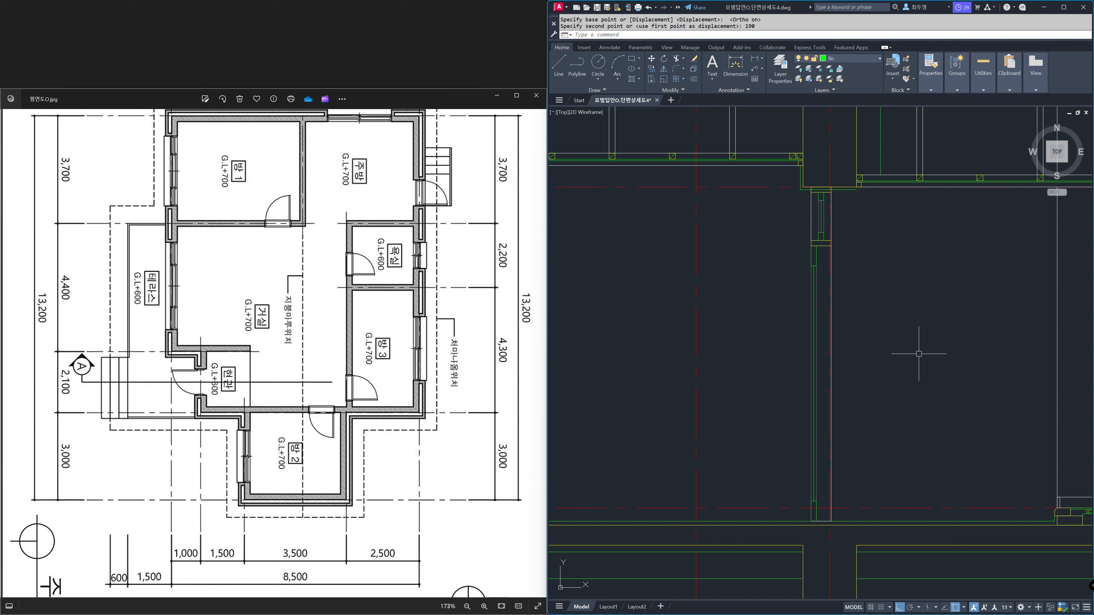
- On the ele layer, draw a vertical line from the lintel's lower right corner down past the floor line
click(877, 60)
click(863, 100)
right_click(956, 606)
click(956, 458)
click(927, 459)
text(l)
key(Return)
click(855, 186)
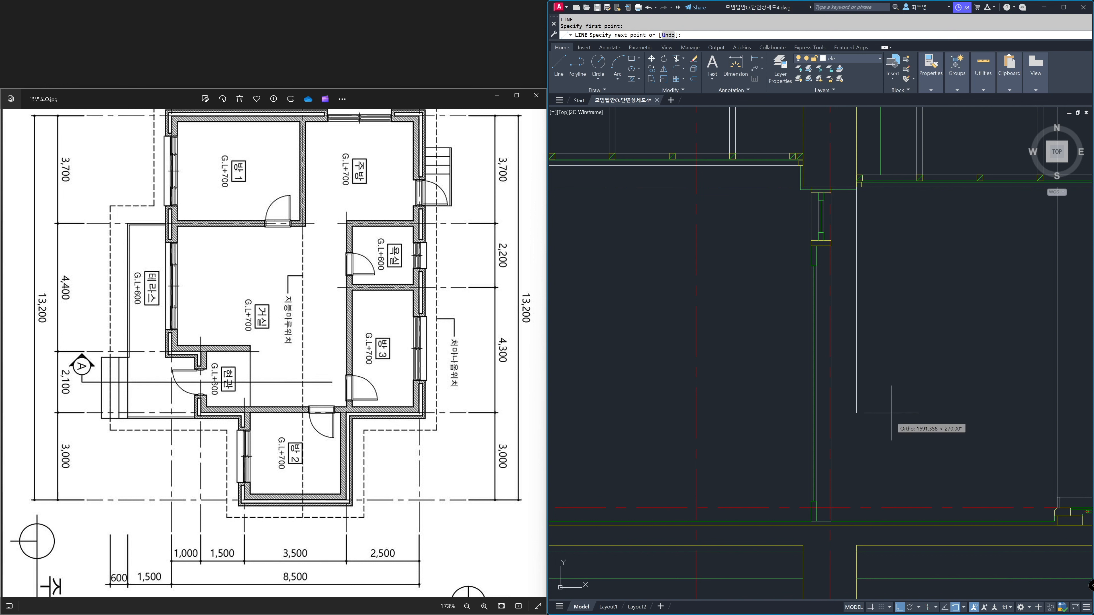
click(876, 538)
key(Return)
- Shorten the new vertical line's lower end to the floor finish line
click(857, 502)
click(856, 538)
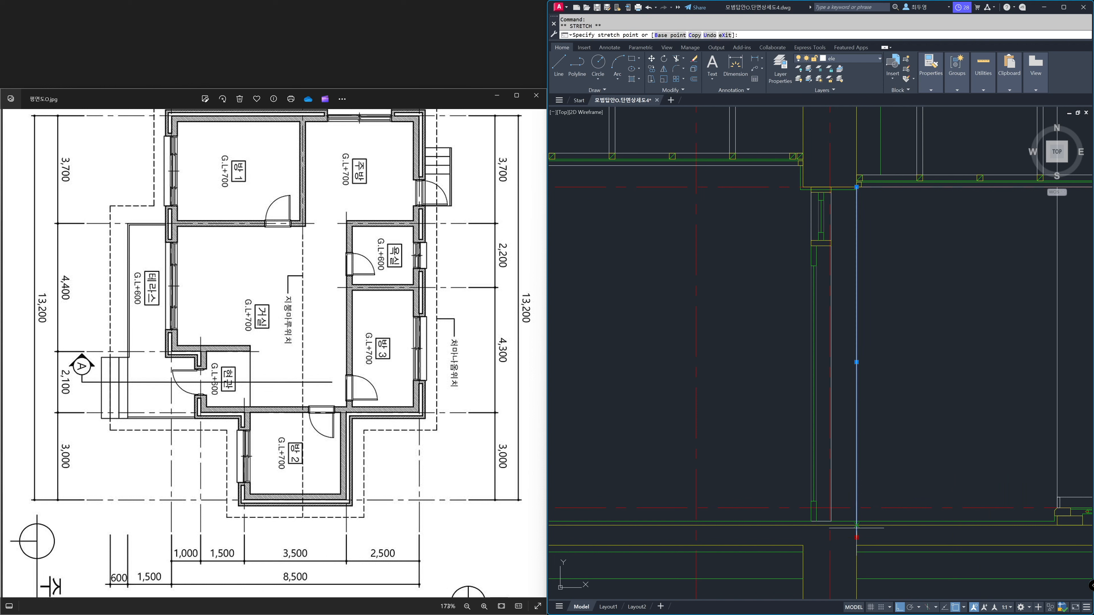
key(Escape)
- Copy the vertical wall line from the lintel's lower right corner to its lower left corner
text(cp)
key(Return)
click(859, 464)
key(Return)
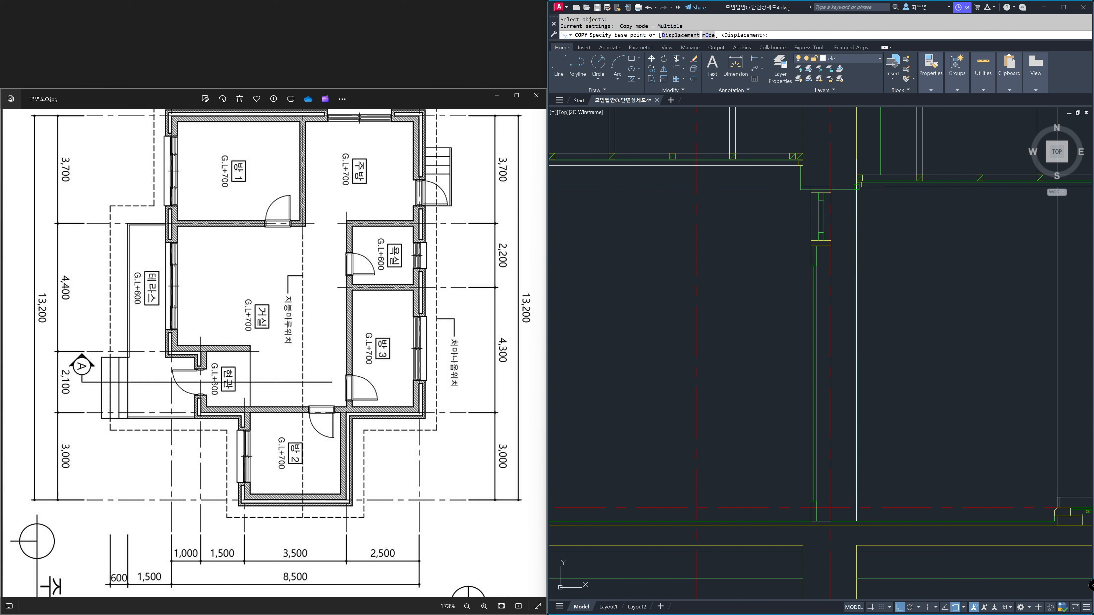
click(857, 186)
click(803, 188)
key(Return)
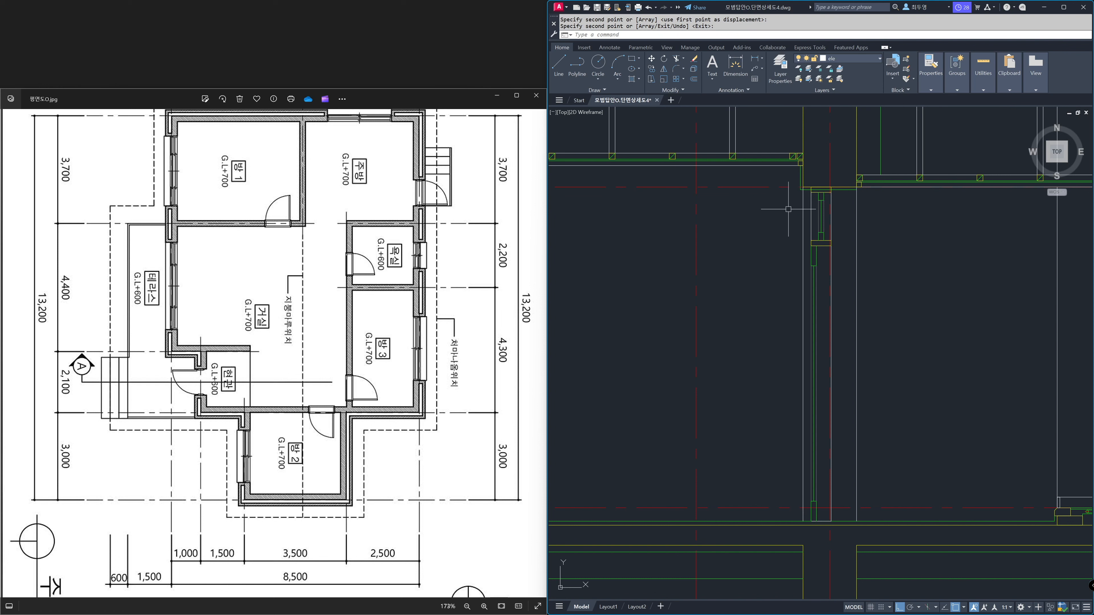
- Shorten the copied wall line's upper end to the finish line beneath the lintel
text(z)
key(Return)
click(767, 145)
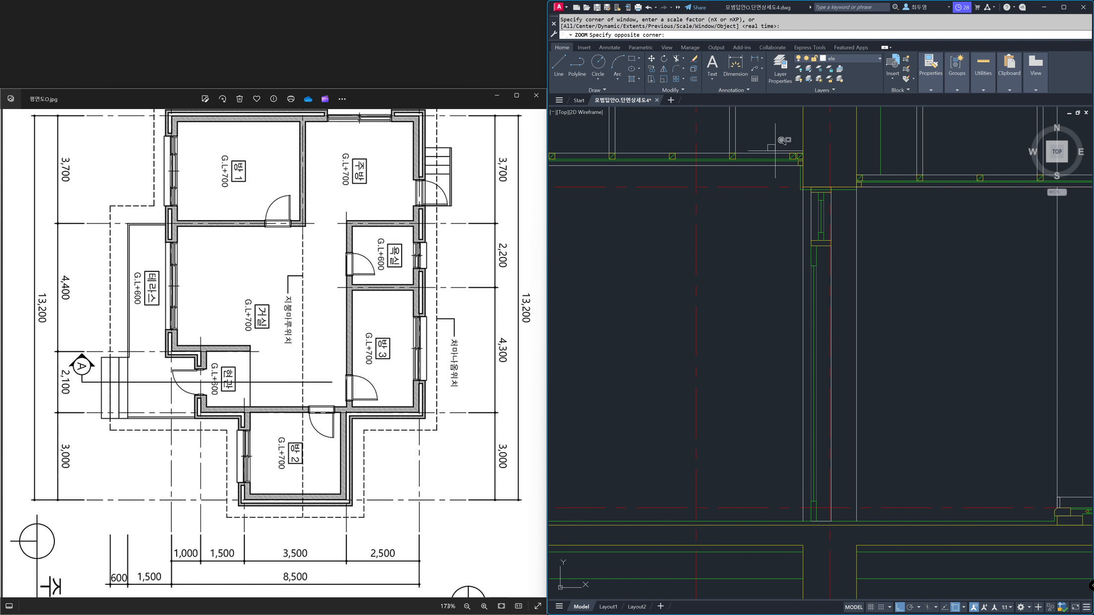
click(875, 233)
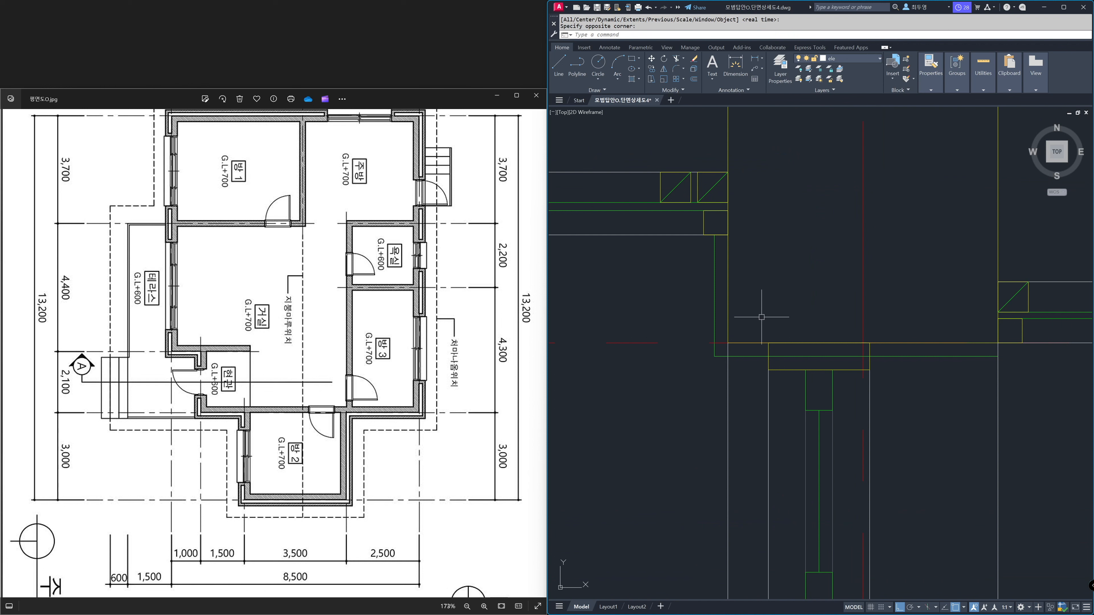
click(728, 348)
click(728, 342)
key(Escape)
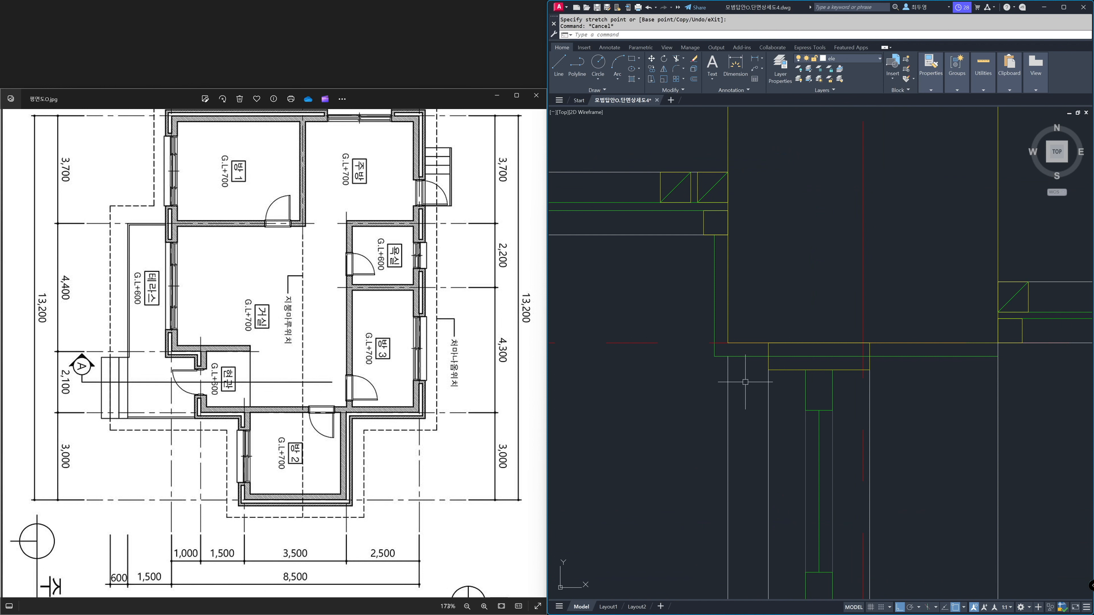
- Trim away the lintel's lower finish line where it crosses the head of the door frame
text(tr)
key(space)
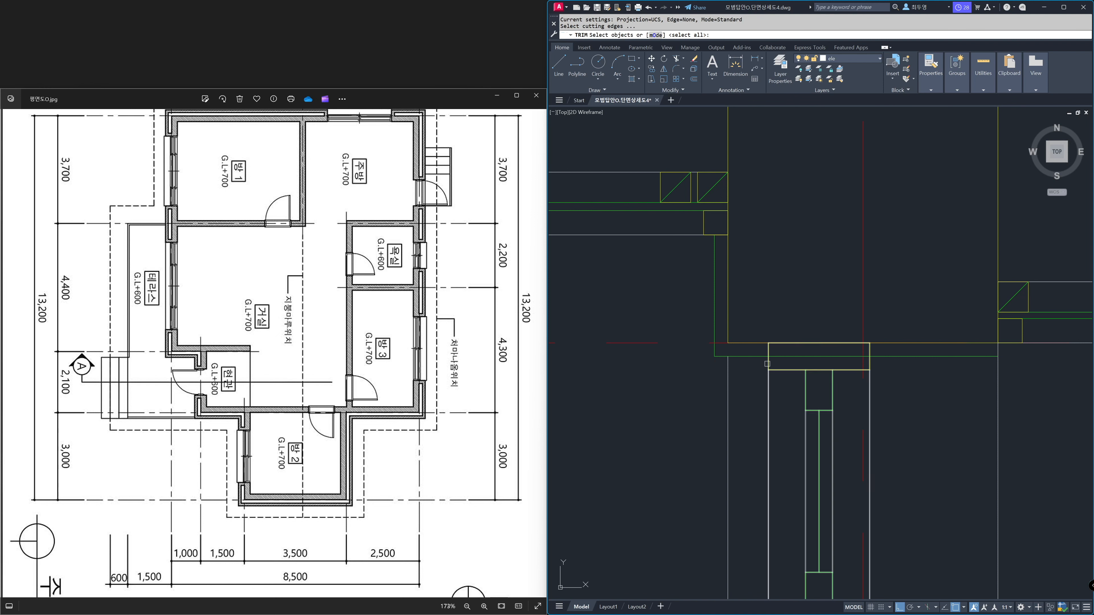
key(space)
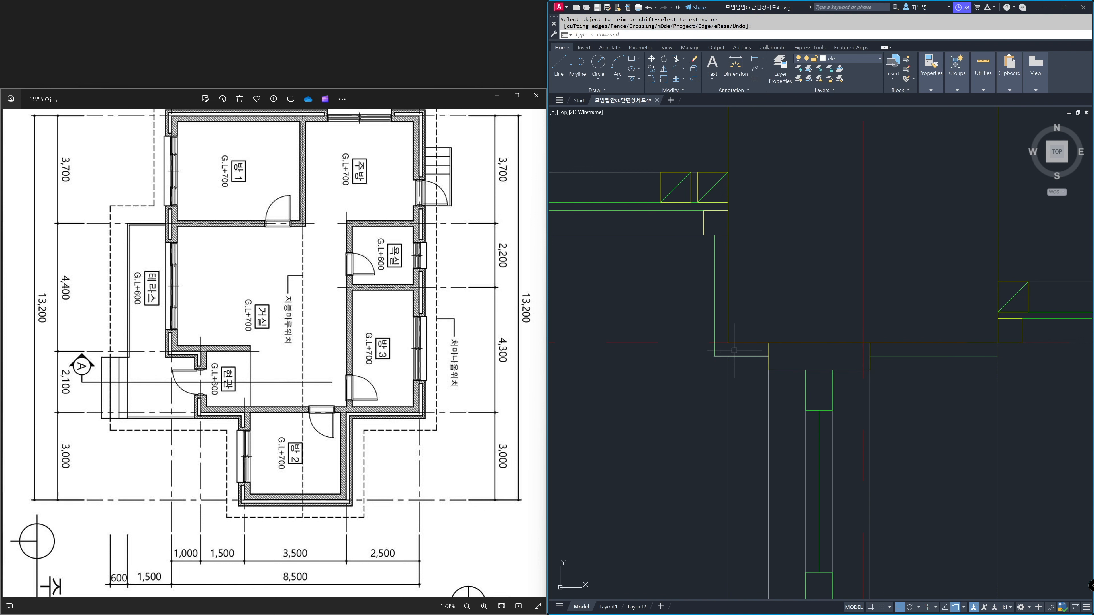
- Draw a horizontal line from the lower left corner of the entry step's edge leftward past the door section
text(z)
key(space)
text(p)
key(space)
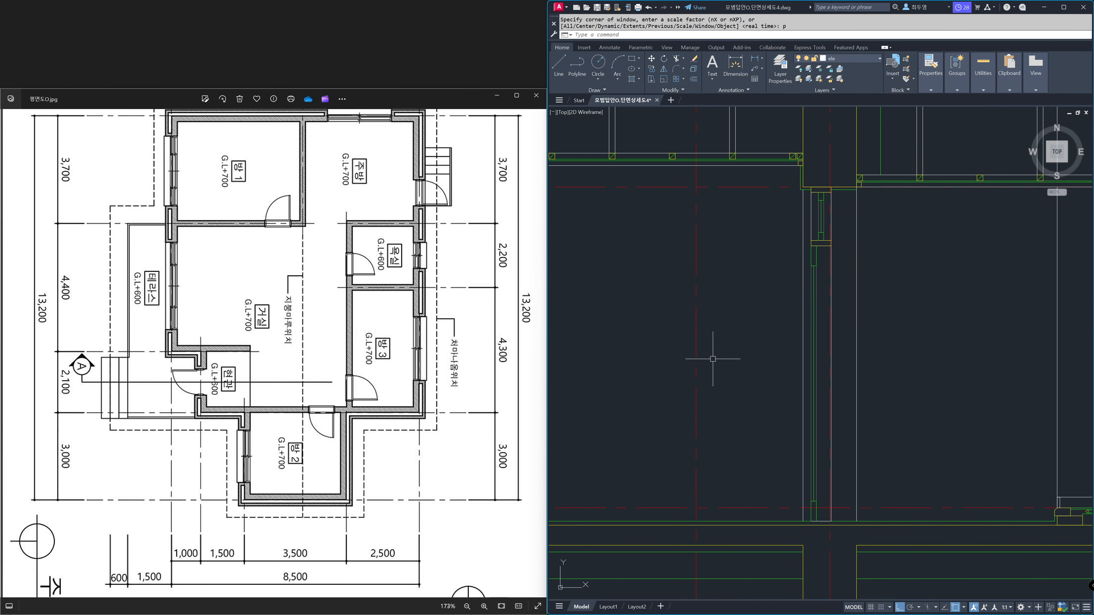
text(z)
key(space)
text(p)
key(space)
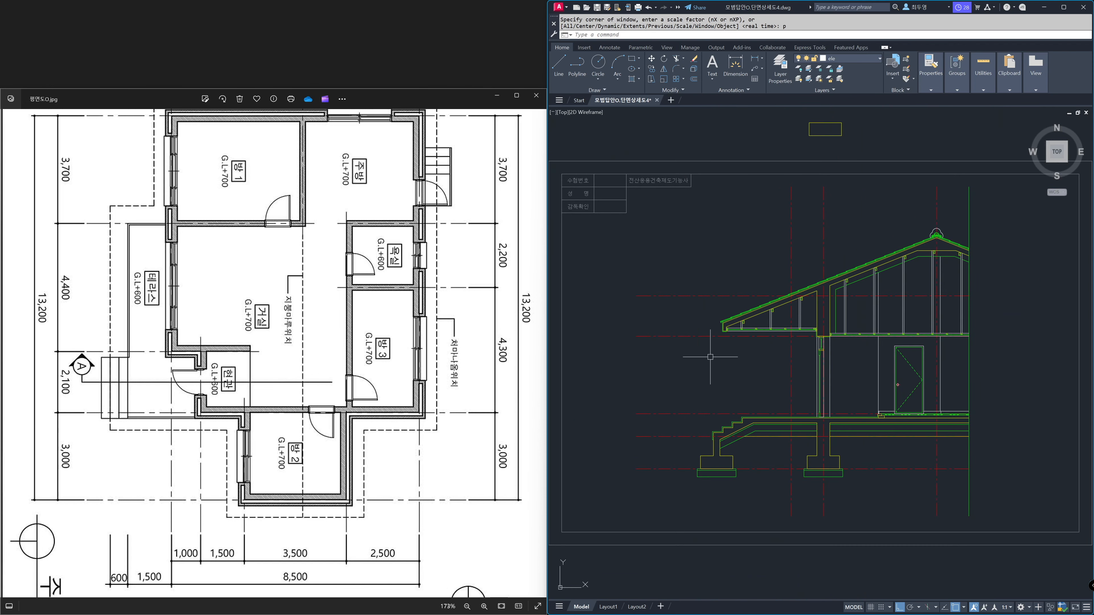
text(z)
key(space)
click(805, 392)
click(925, 464)
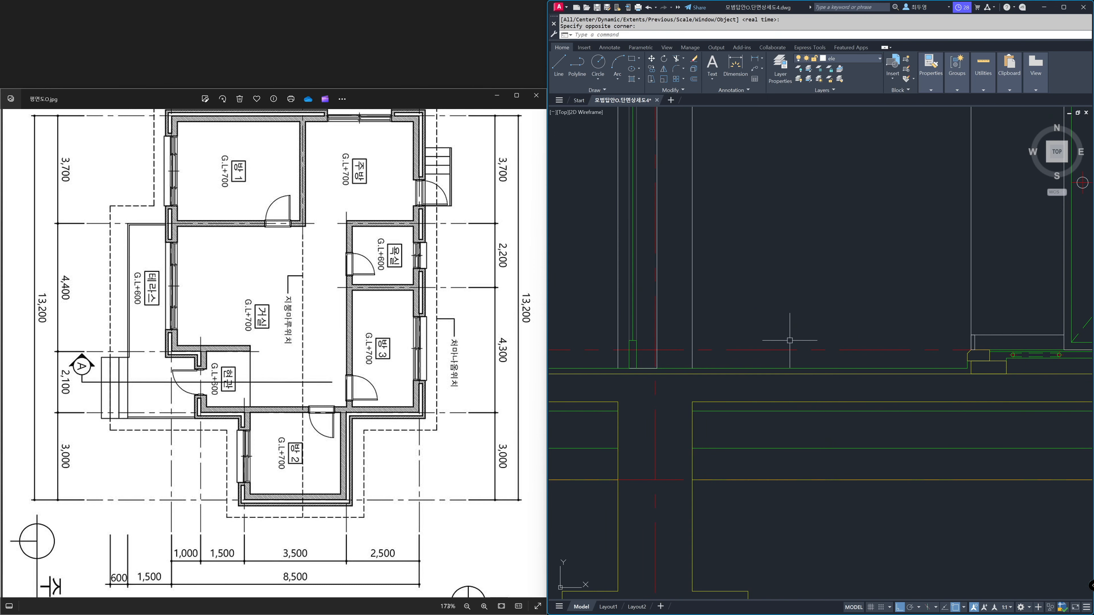
text(l)
key(space)
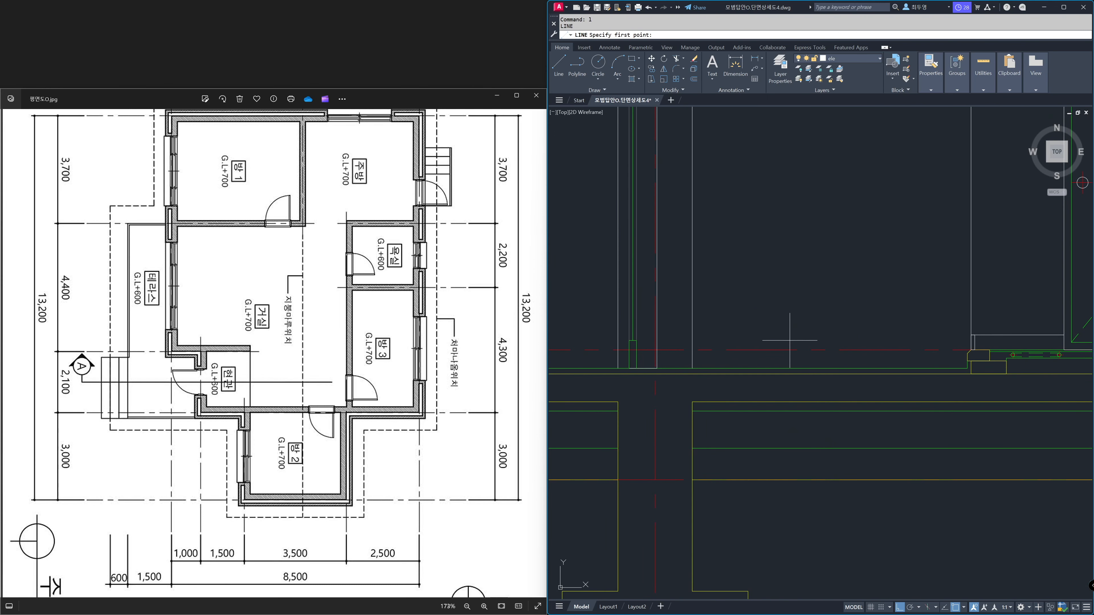
click(967, 361)
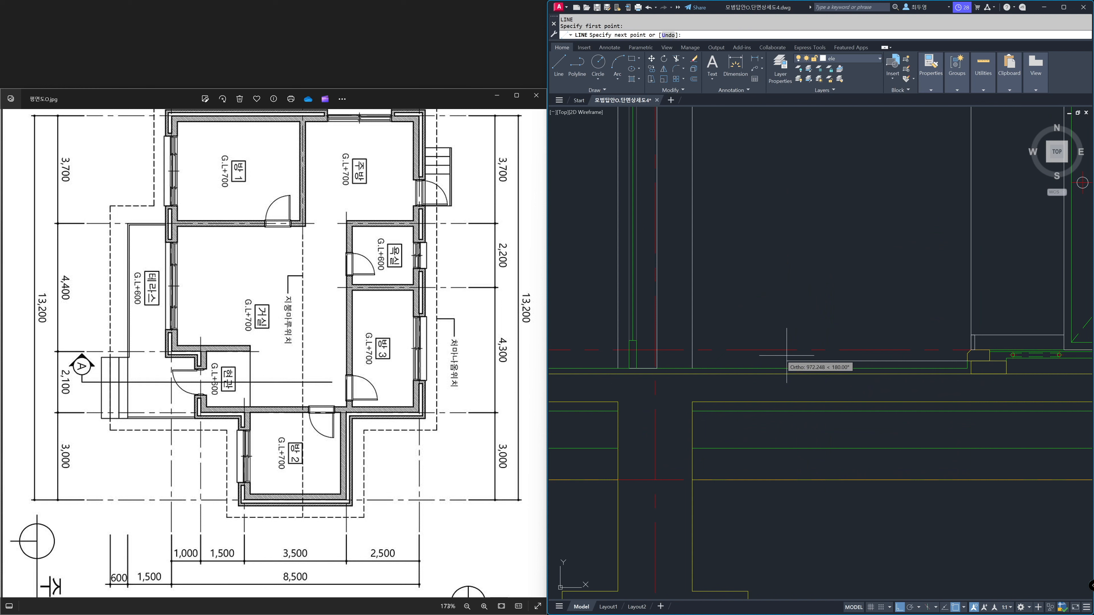
click(590, 358)
key(space)
- Shorten the horizontal line's left end to the right edge of the door frame
click(597, 361)
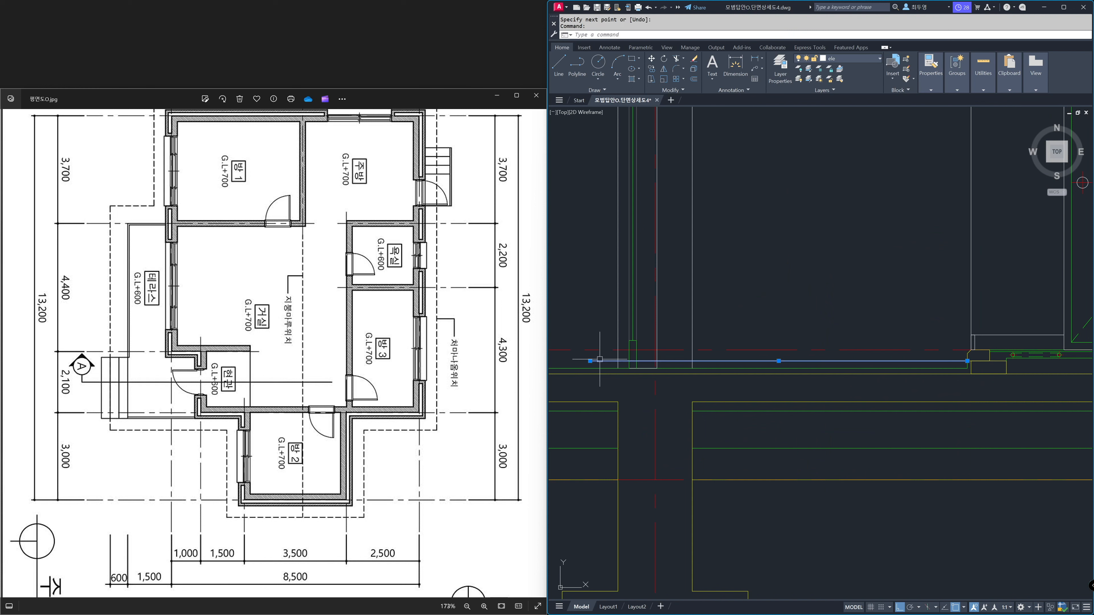
click(590, 361)
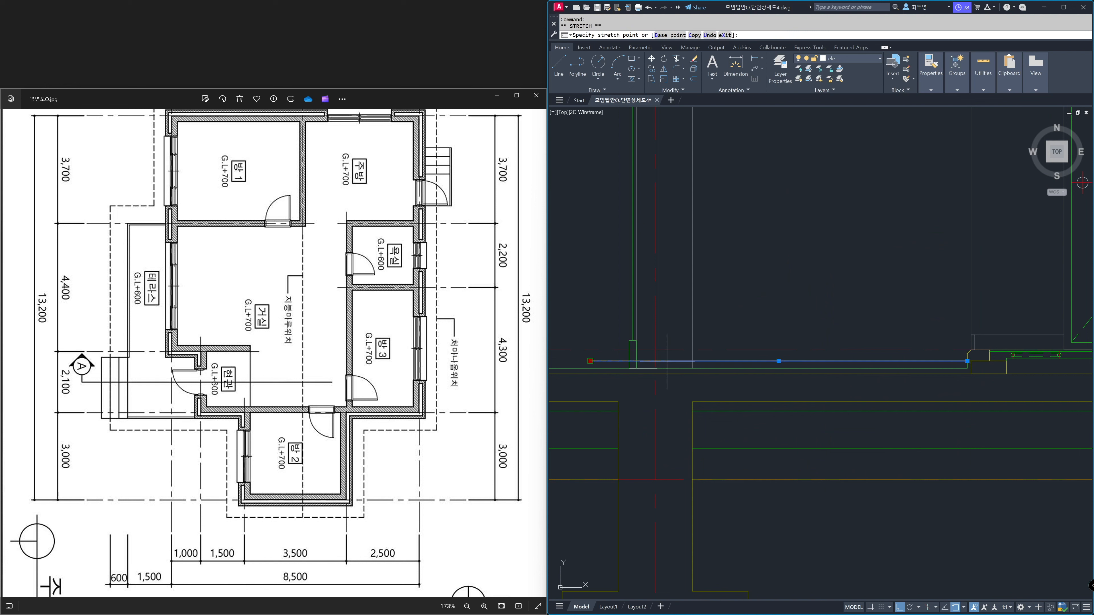
click(657, 361)
key(Escape)
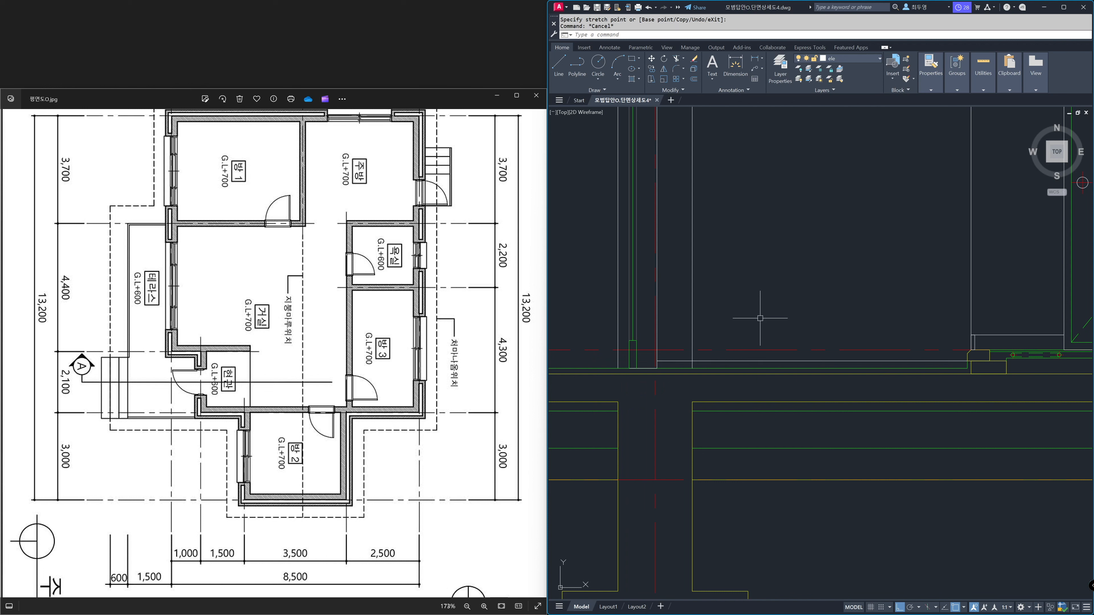
- Offset the wall line right of the door frame by 20 to the right
key(Return)
text(2)
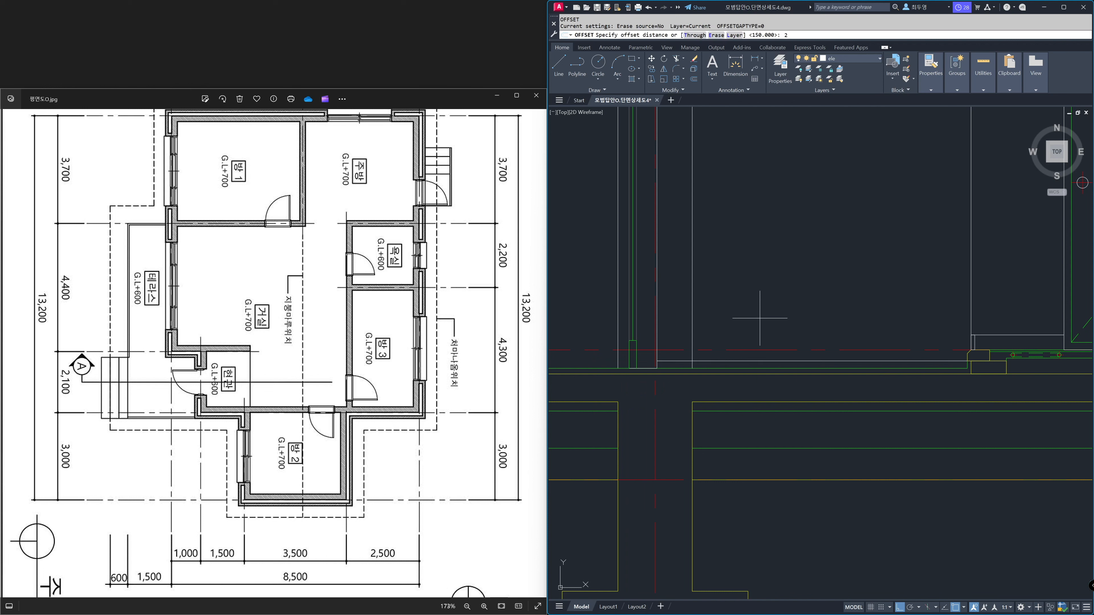
text(0)
key(Return)
click(694, 328)
click(716, 331)
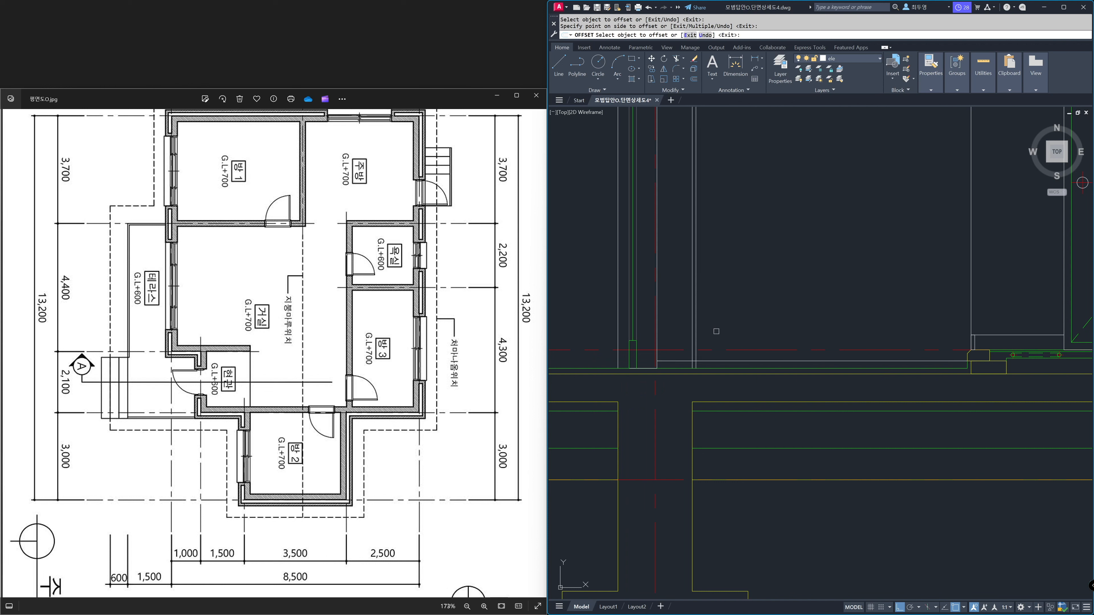
key(Escape)
- Trim the offset line above the horizontal line and the original wall line below it
text(tr)
key(Return)
click(708, 360)
key(Return)
click(707, 350)
click(696, 346)
click(694, 363)
click(691, 365)
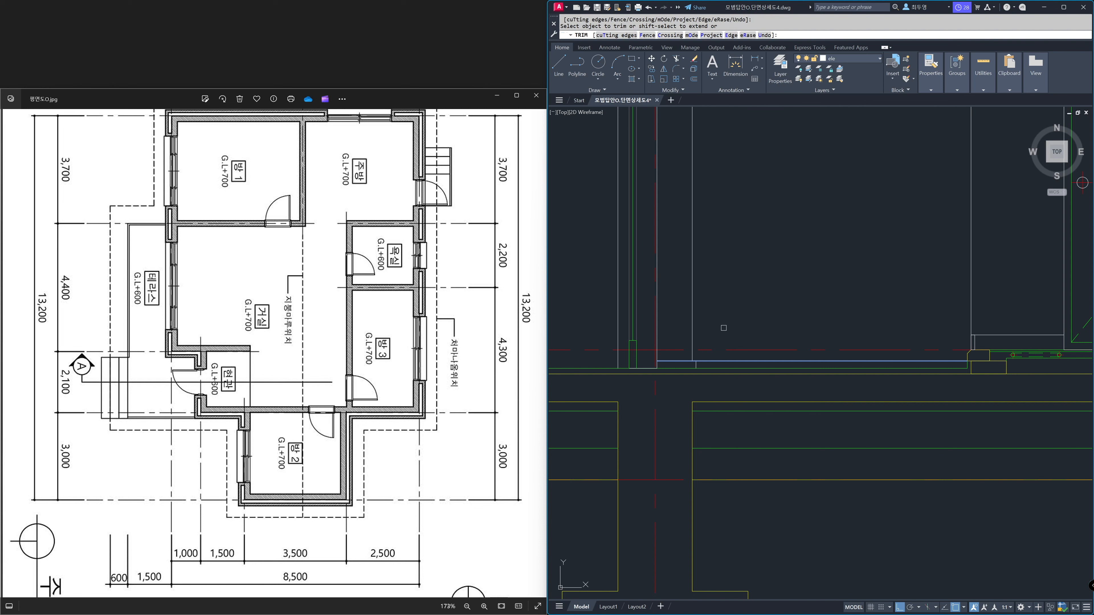
key(Return)
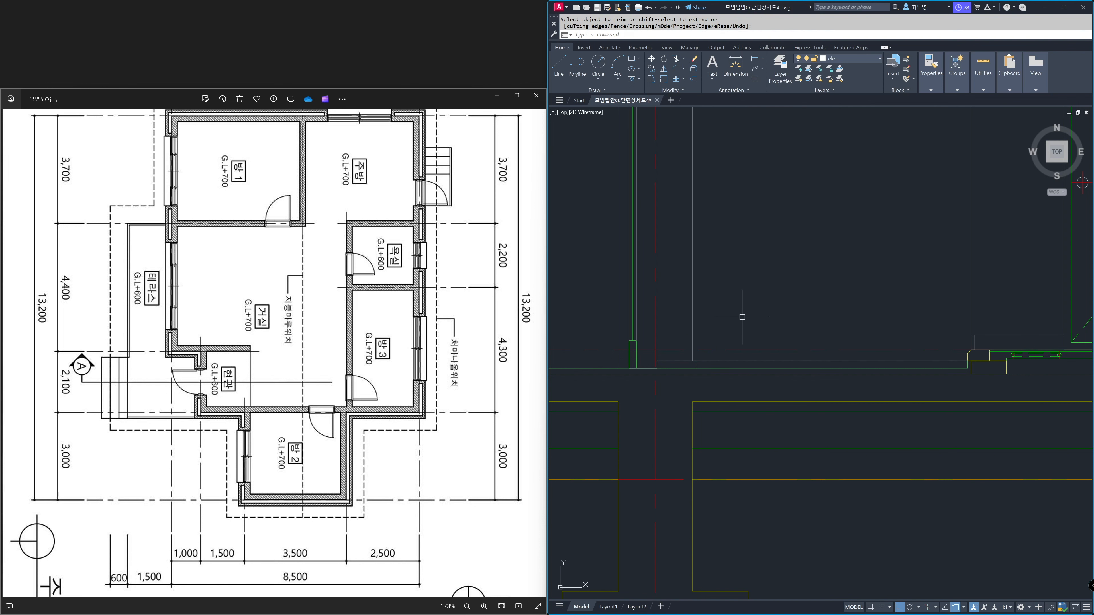
- Offset the leftmost vertical centre line by 200 to the left, onto the current layer
text(z)
key(Return)
text(p)
key(Return)
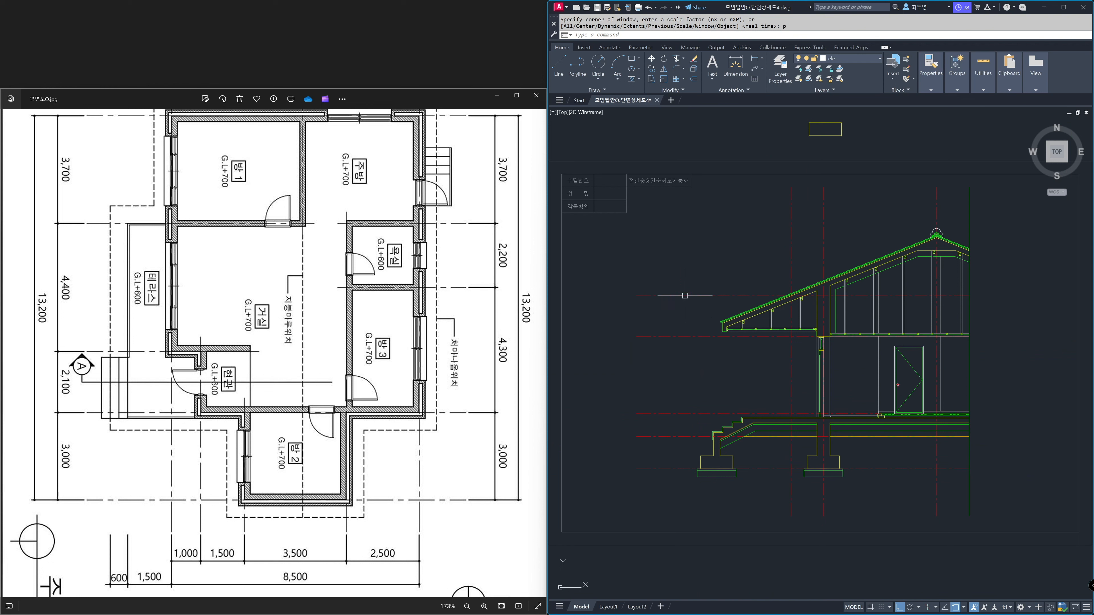
key(F3)
text(o)
key(Return)
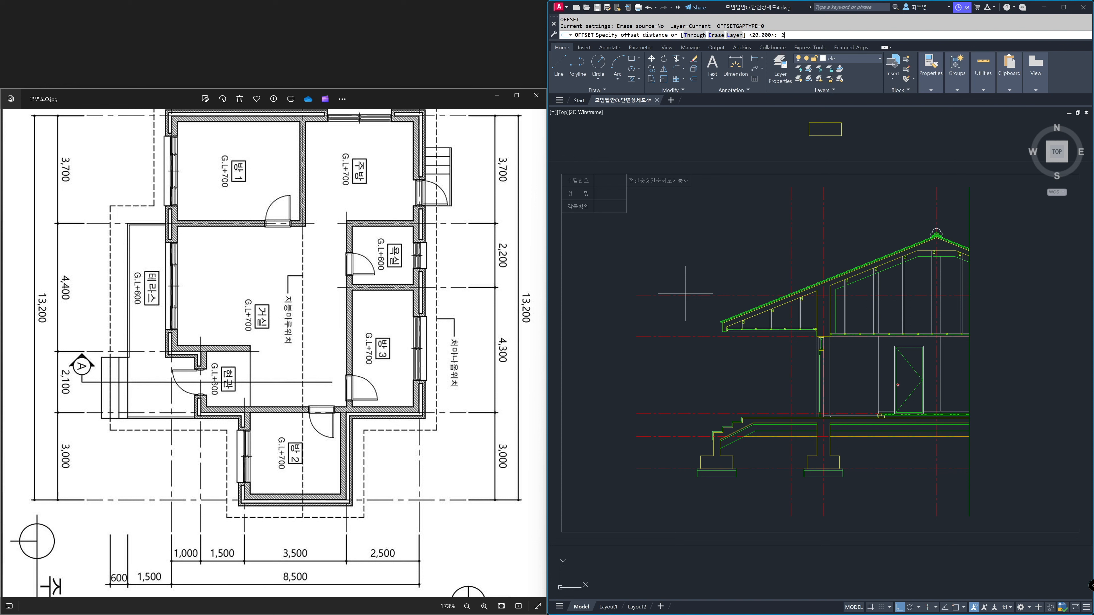
key(Return)
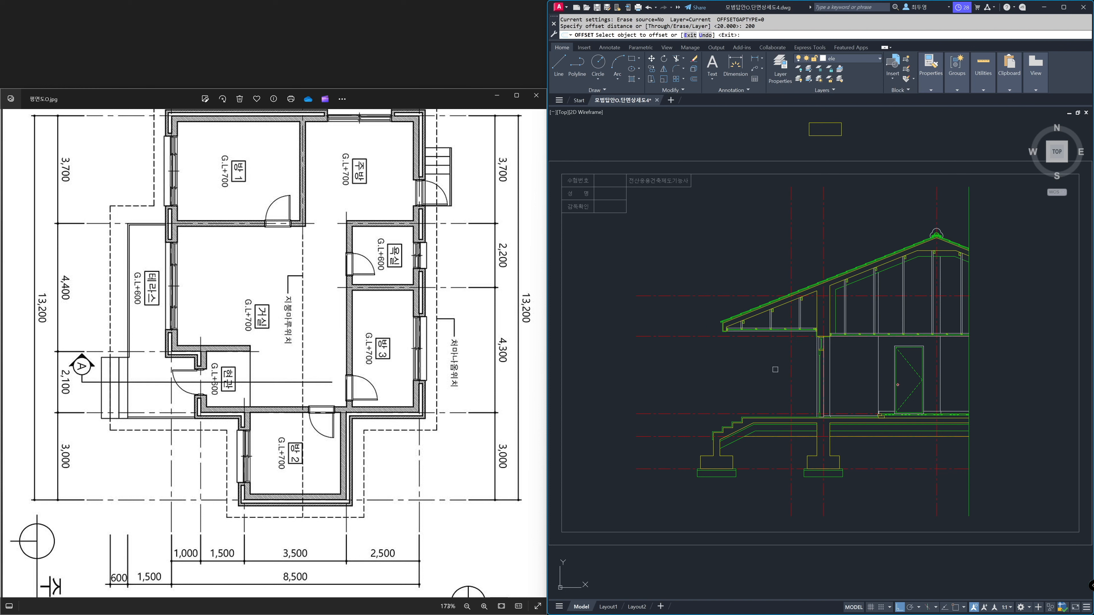
click(791, 371)
click(743, 366)
key(Return)
- Trim the offset line above the rafter's lower edge and below the terrace floor line
text(z)
key(Return)
click(696, 273)
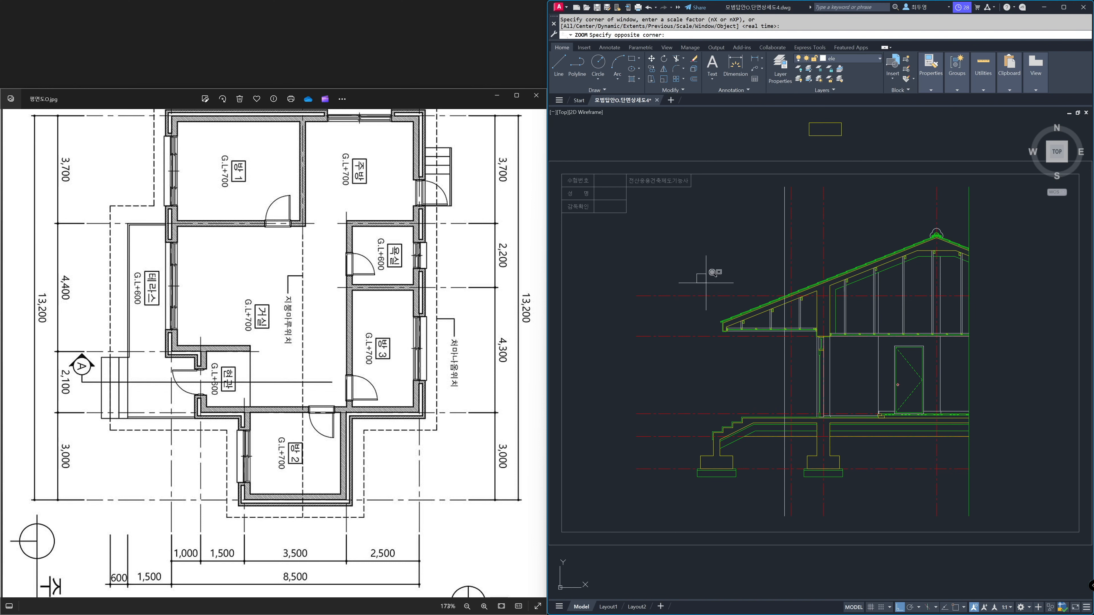
click(863, 451)
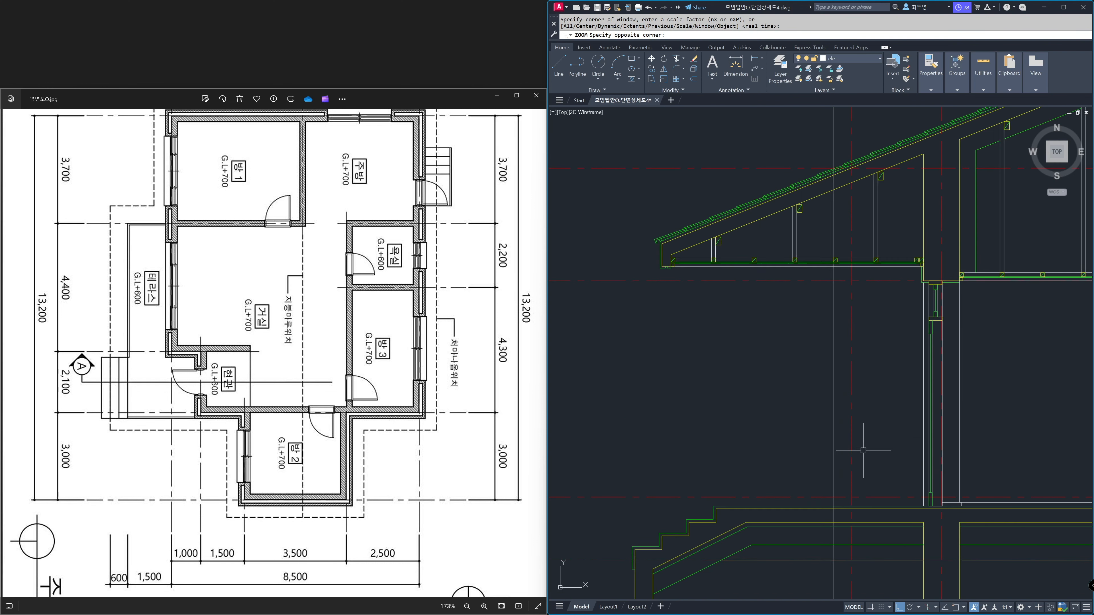
text(ts or)
key(Return)
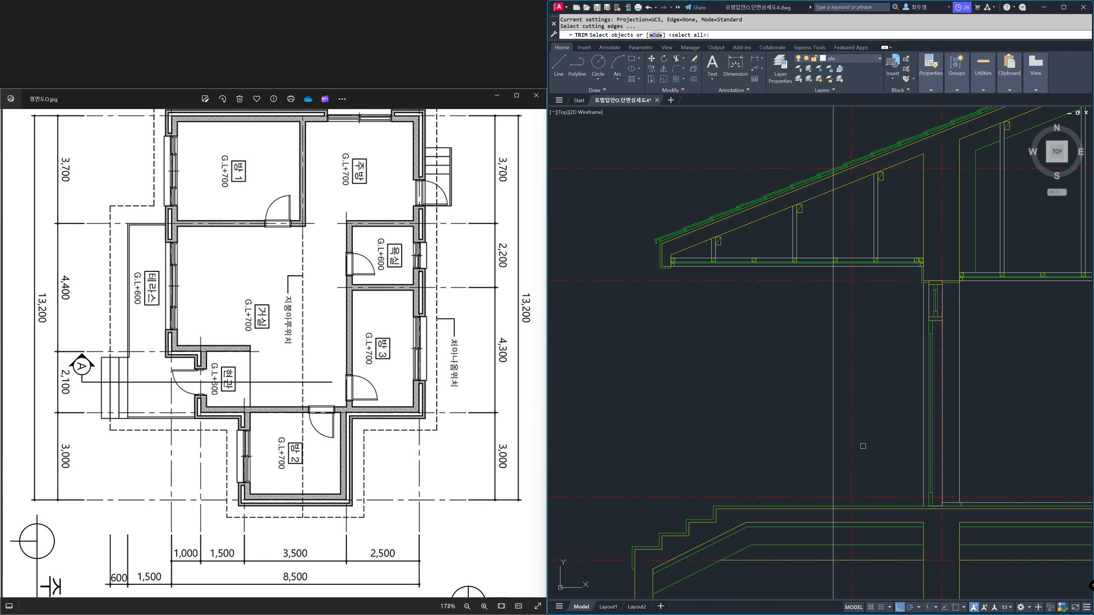
click(841, 506)
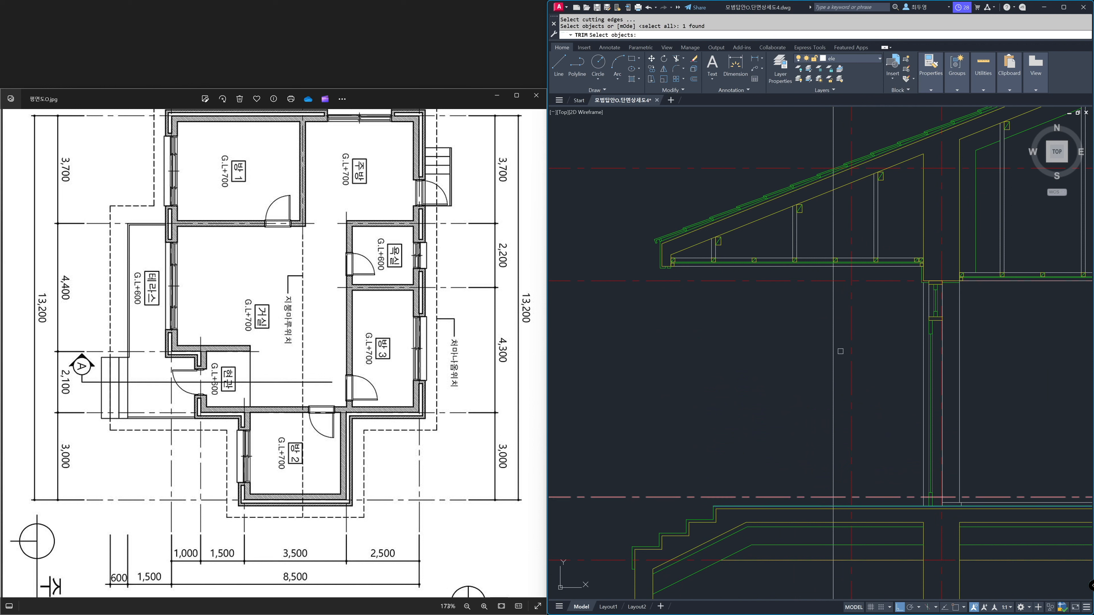
click(840, 266)
click(843, 258)
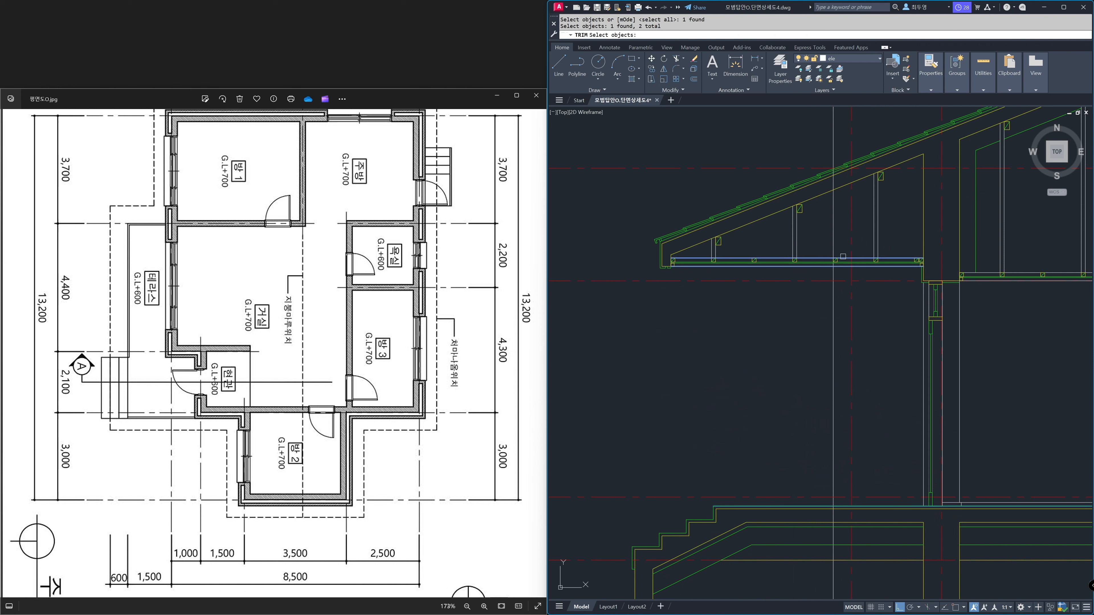
click(843, 186)
key(Return)
click(848, 166)
click(833, 150)
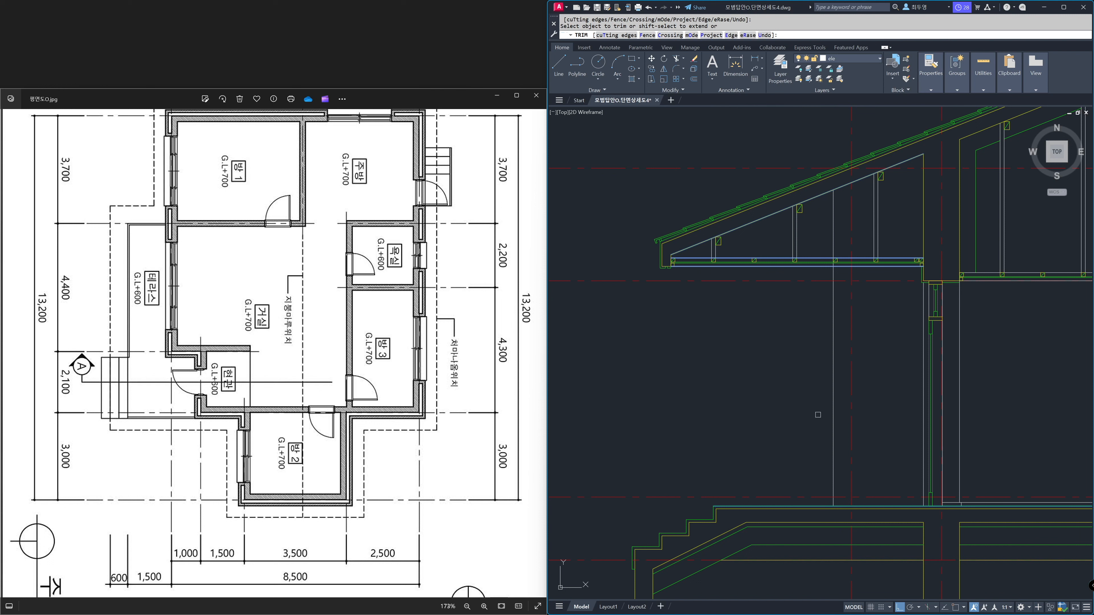
- Trim the piece of the offset wall line that crosses the eaves ceiling thickness
text('z)
key(space)
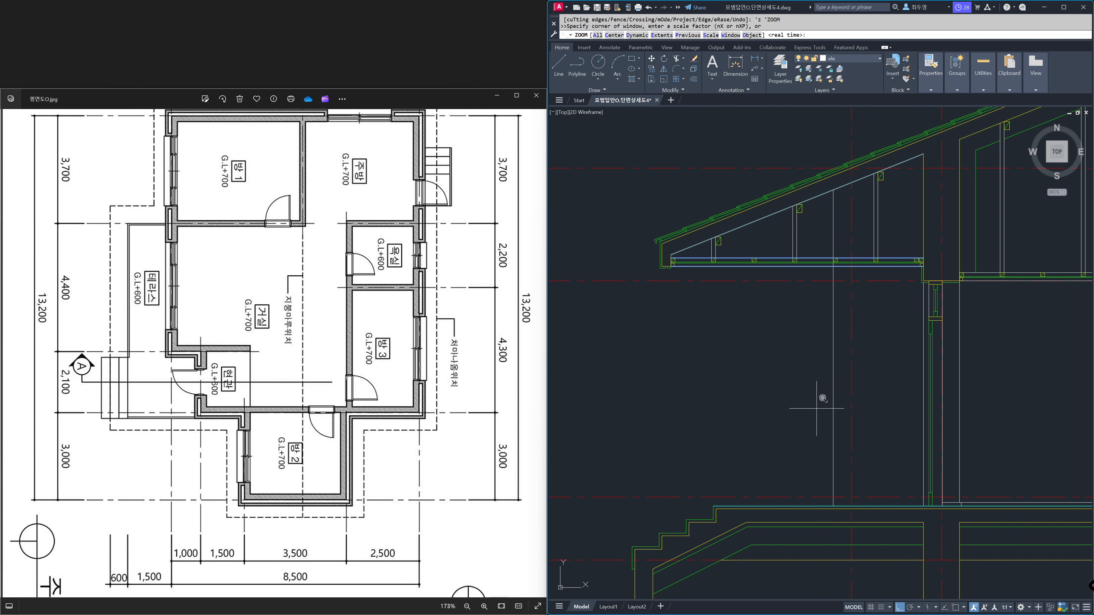
click(810, 252)
click(840, 268)
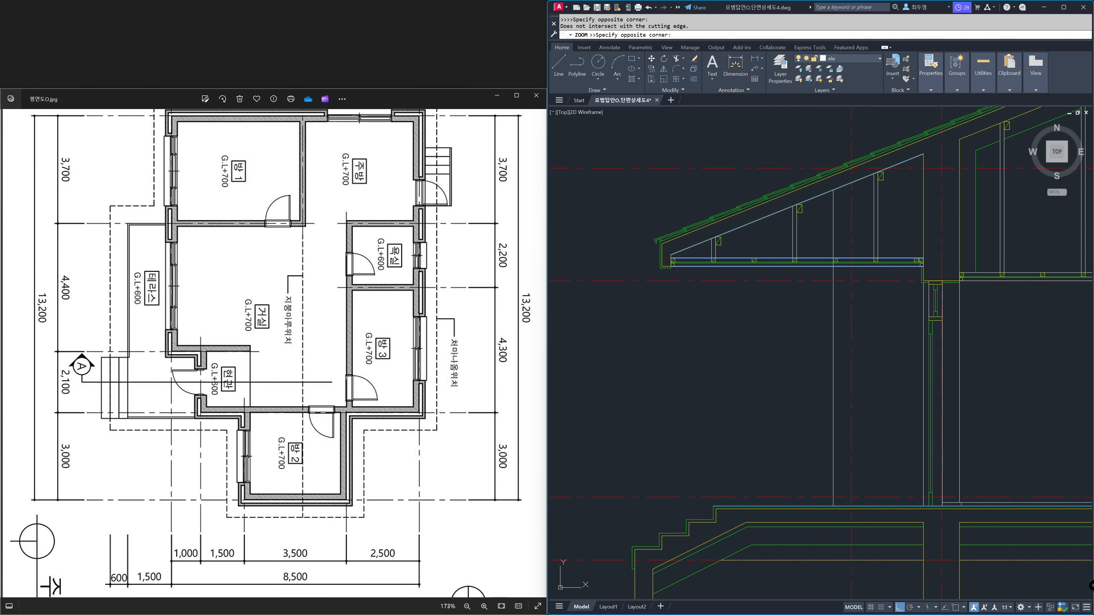
click(852, 269)
click(886, 405)
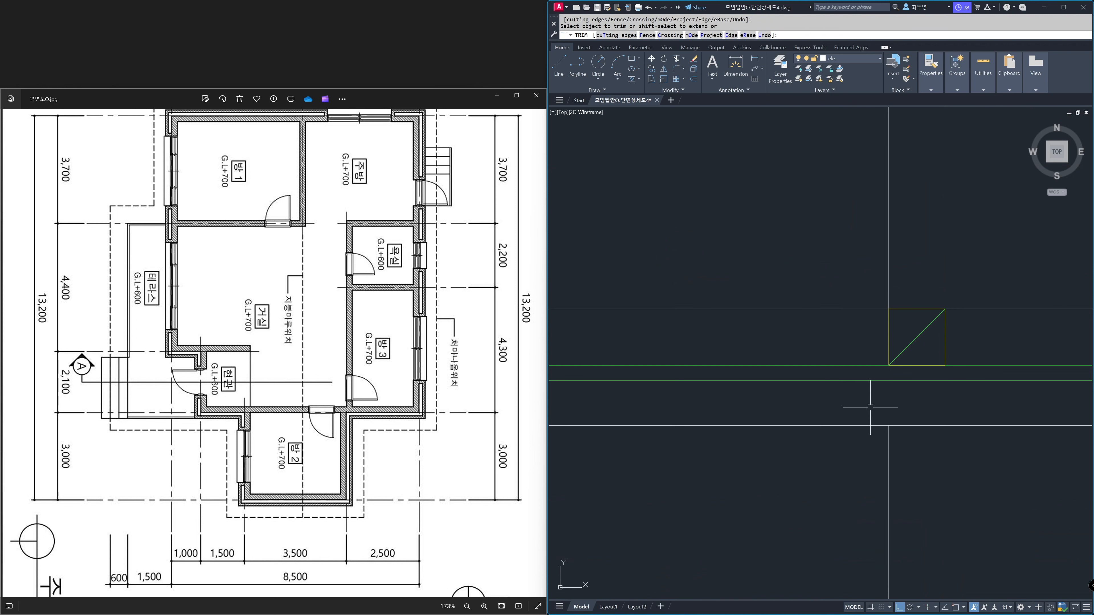
text(z)
key(space)
text(p)
key(space)
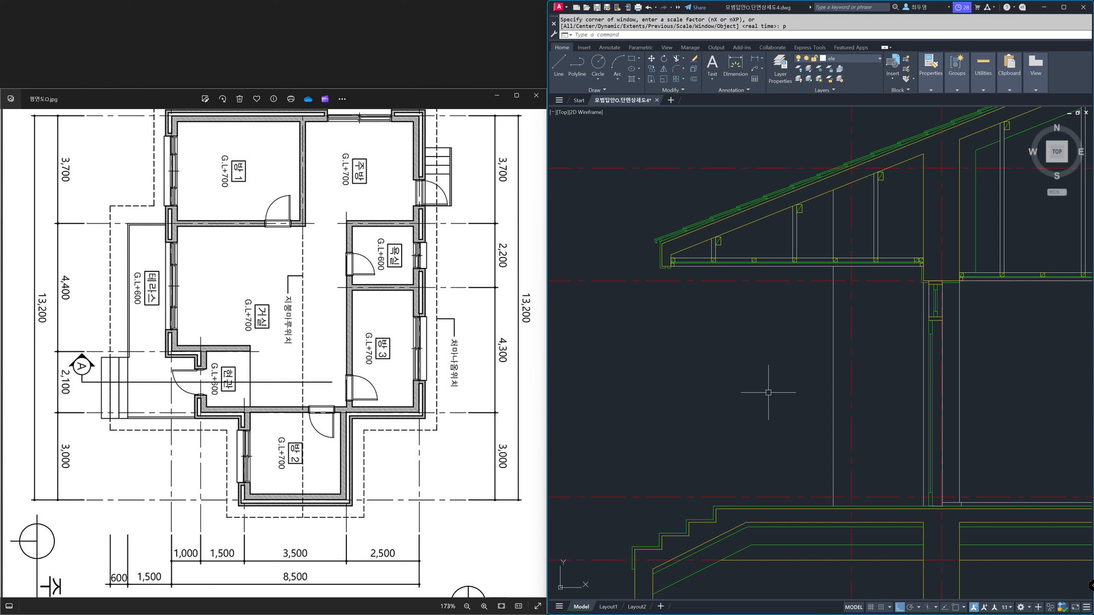
- Draw two horizontal lines from the offset wall line to the entrance wall, along the upper and floor-level centre lines
text(l)
key(space)
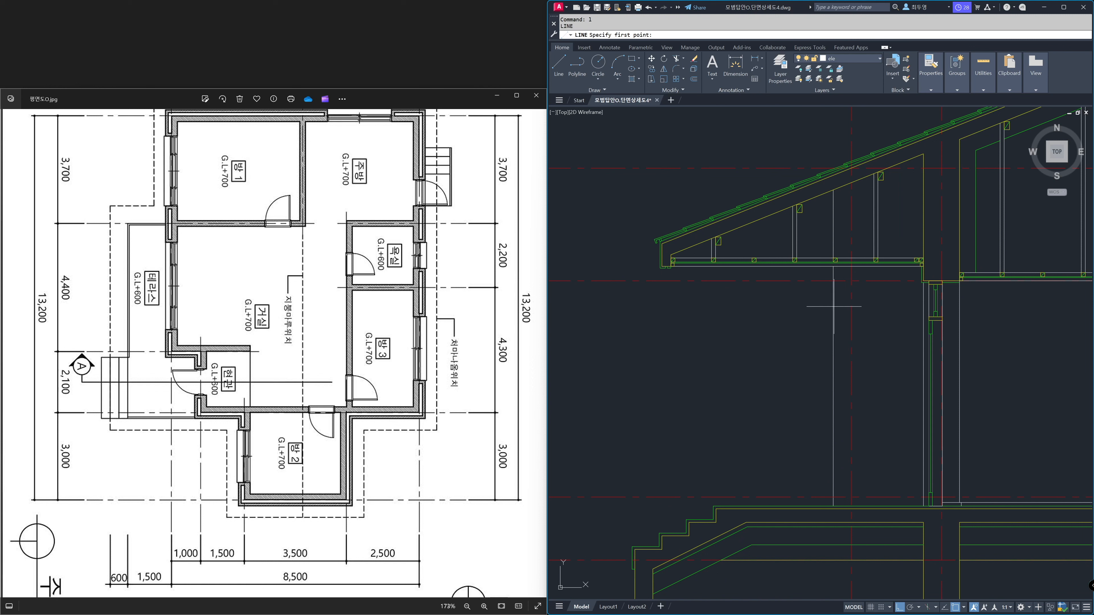
click(833, 280)
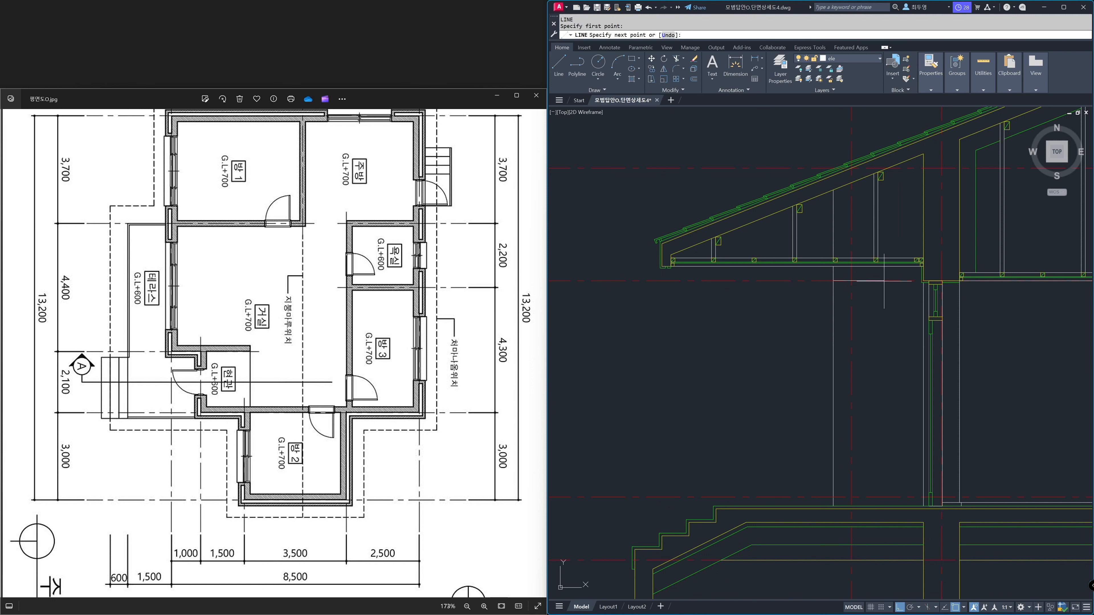
click(919, 280)
key(space)
key(space)
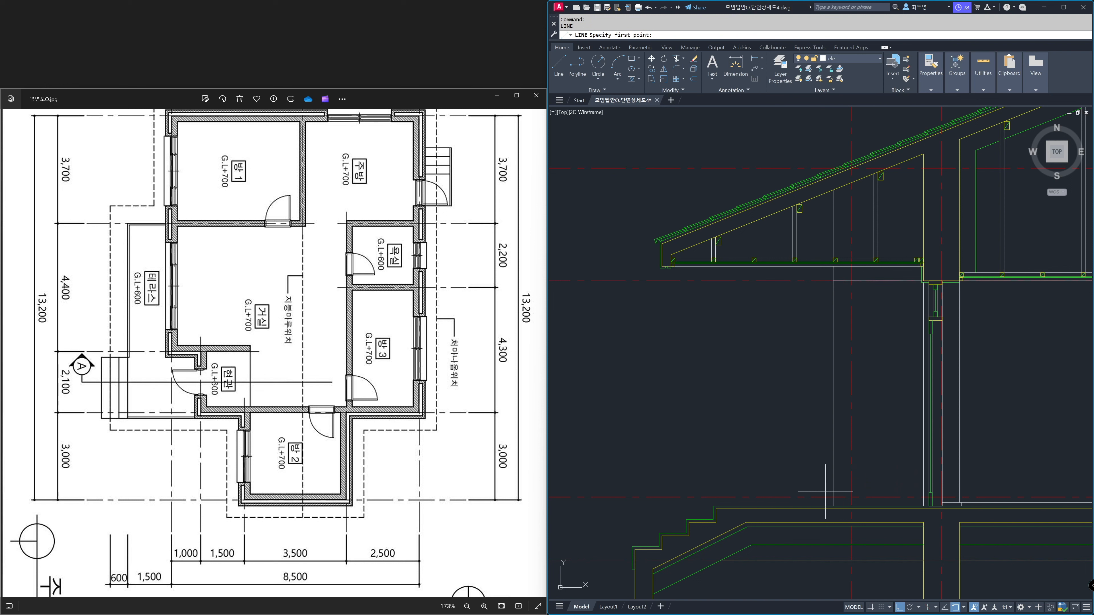
click(833, 498)
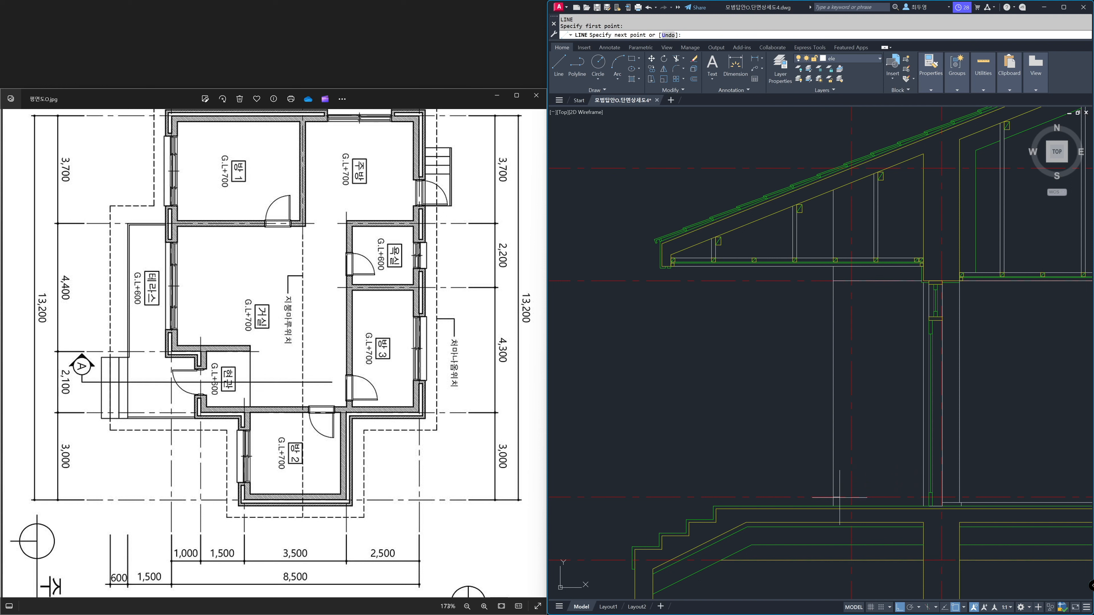
click(928, 497)
key(space)
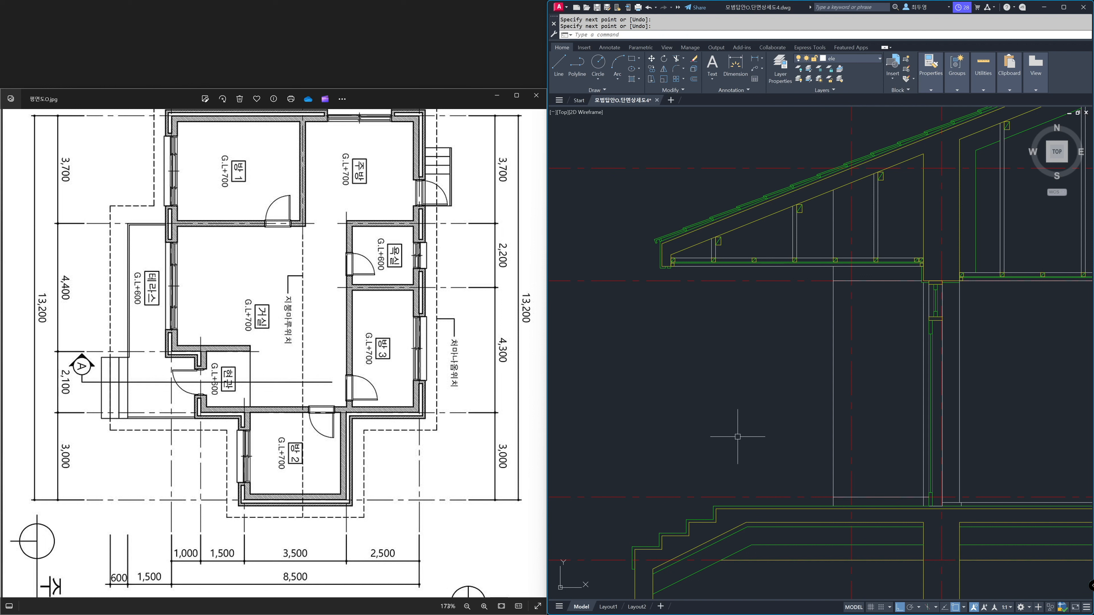
- Make the green finish layer current and offset the terrace floor line 900 upward
click(866, 61)
click(844, 89)
text(o)
key(Return)
key(F3)
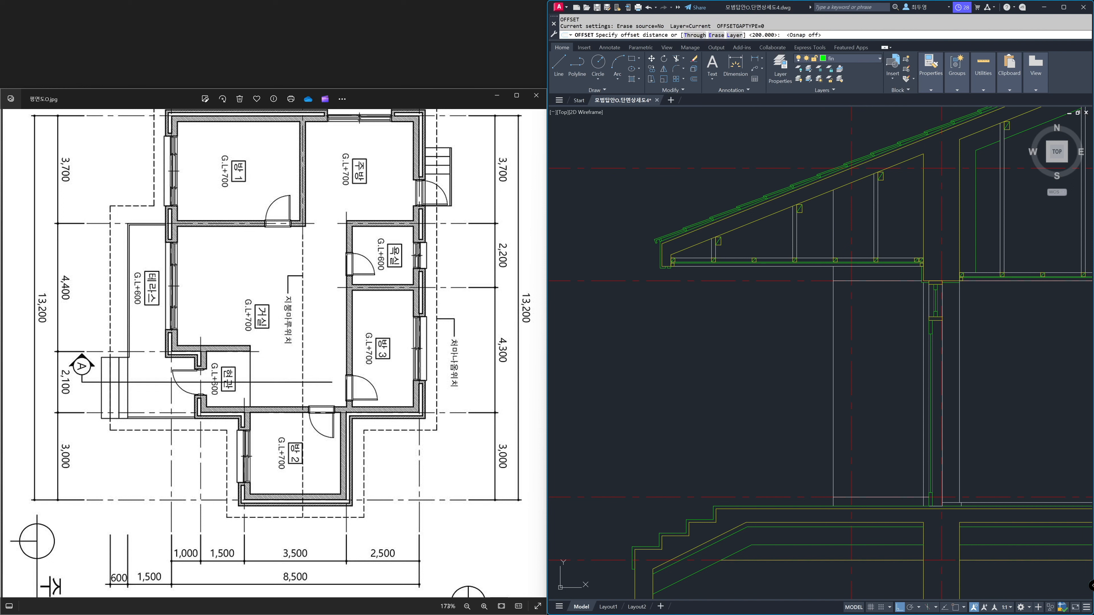
text(900)
key(Return)
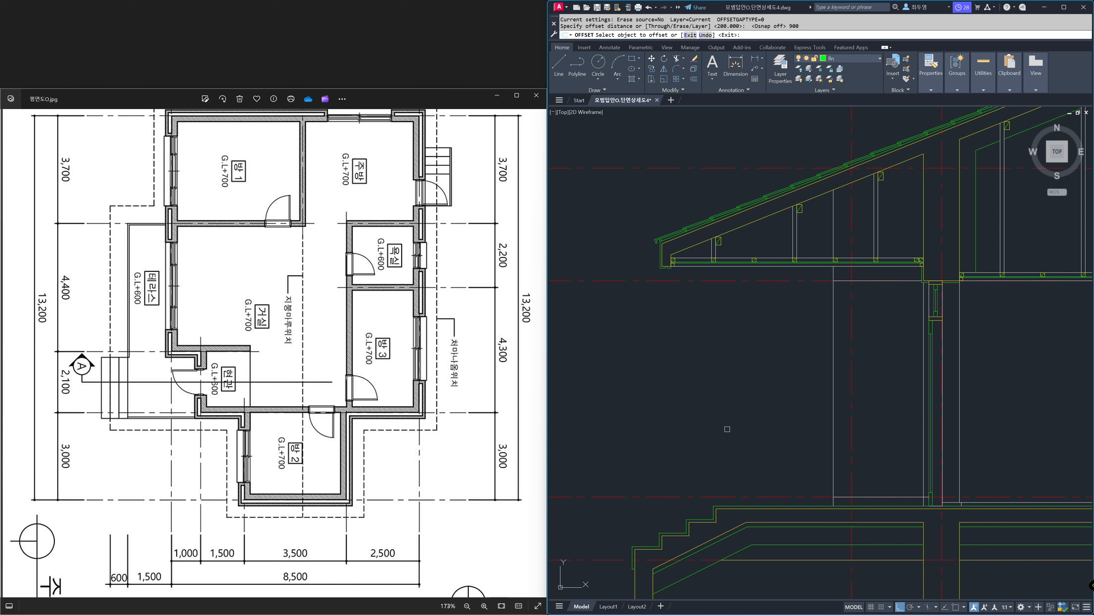
click(727, 506)
click(731, 456)
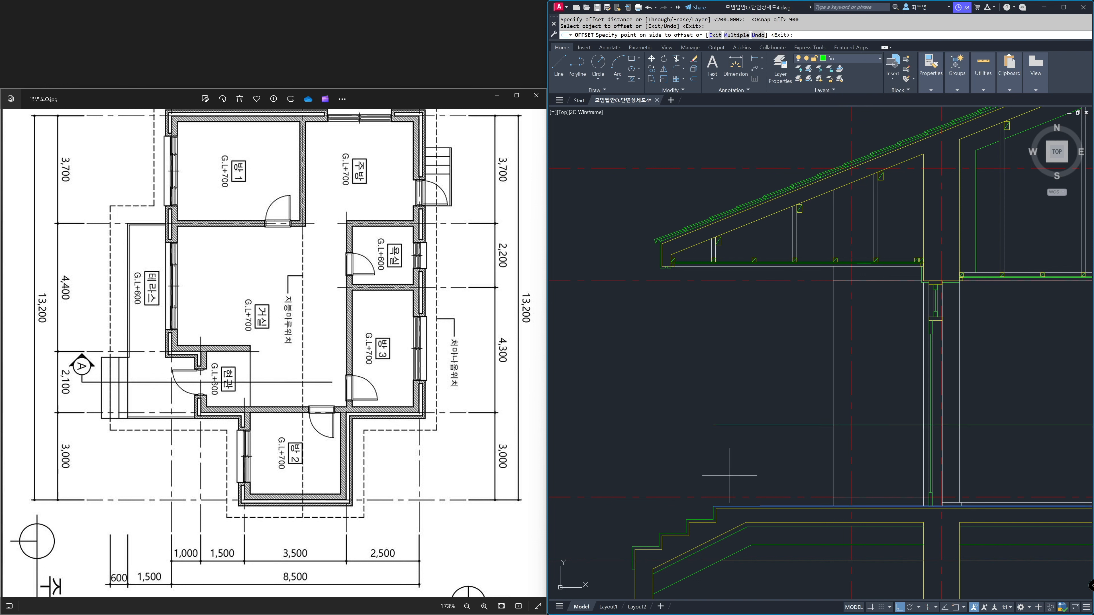
key(Return)
- Offset the new horizontal line above the terrace by 100 downward
key(Return)
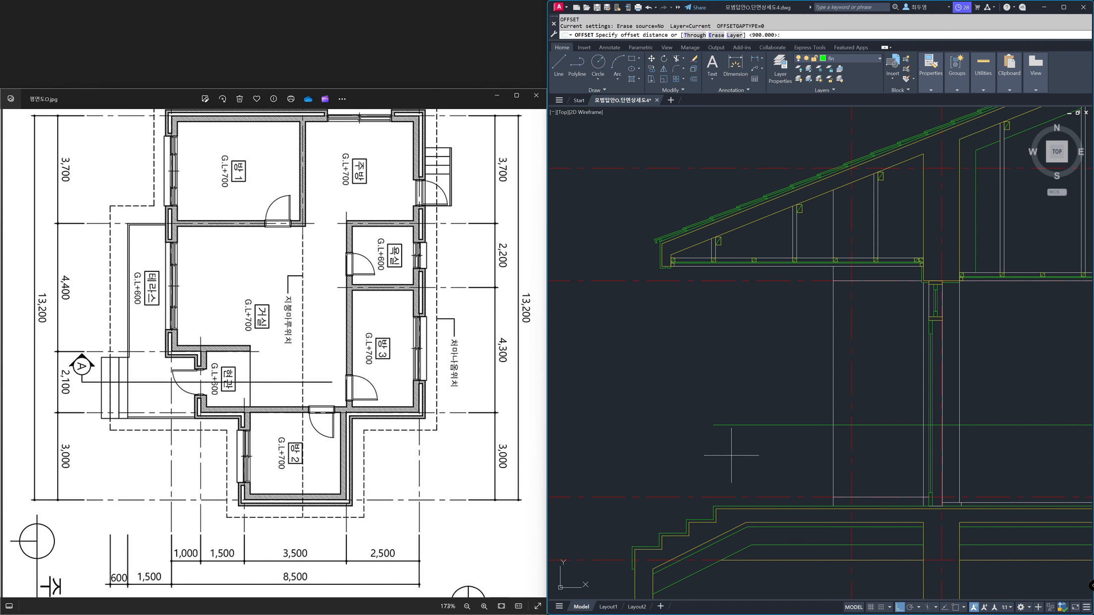
text(100)
key(Return)
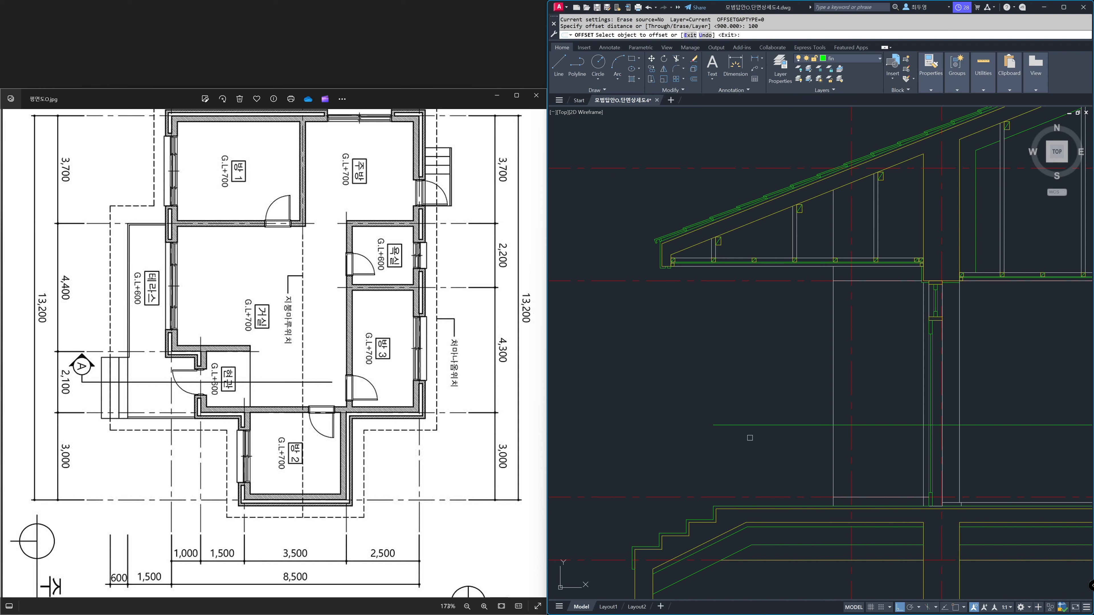
click(752, 425)
click(754, 450)
key(Return)
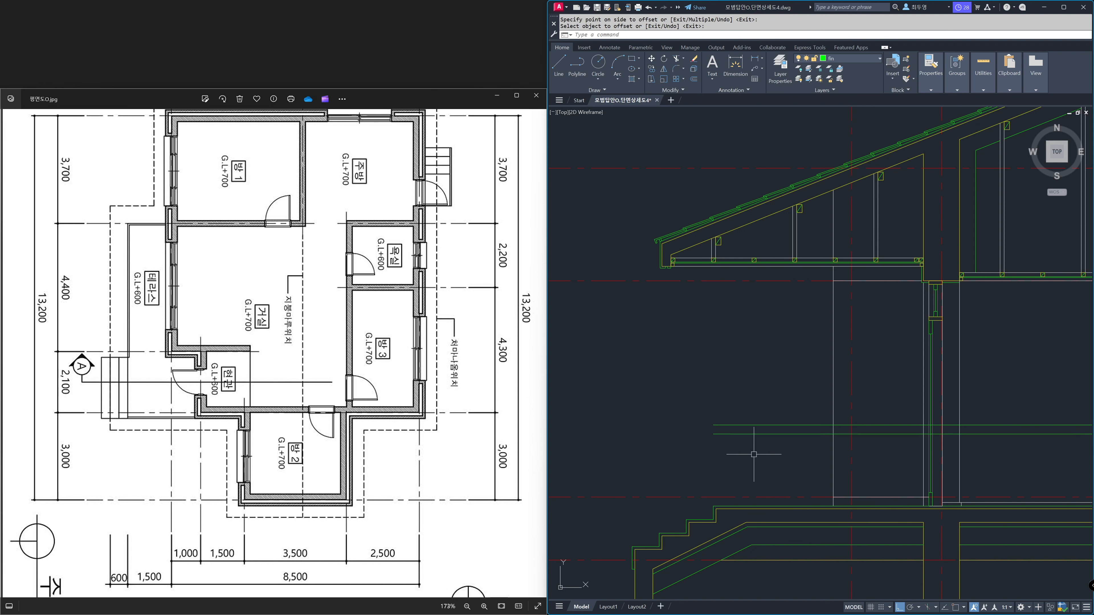
- Trim both horizontal railing lines to the right of the offset wall line
text(tr)
key(Return)
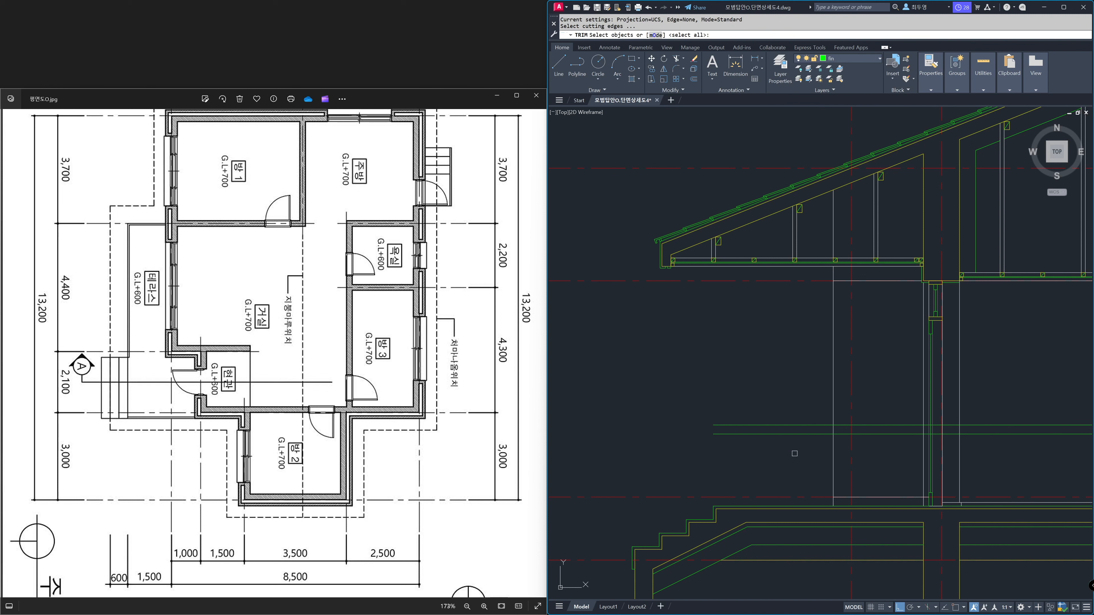
click(833, 452)
key(Return)
click(889, 434)
click(889, 425)
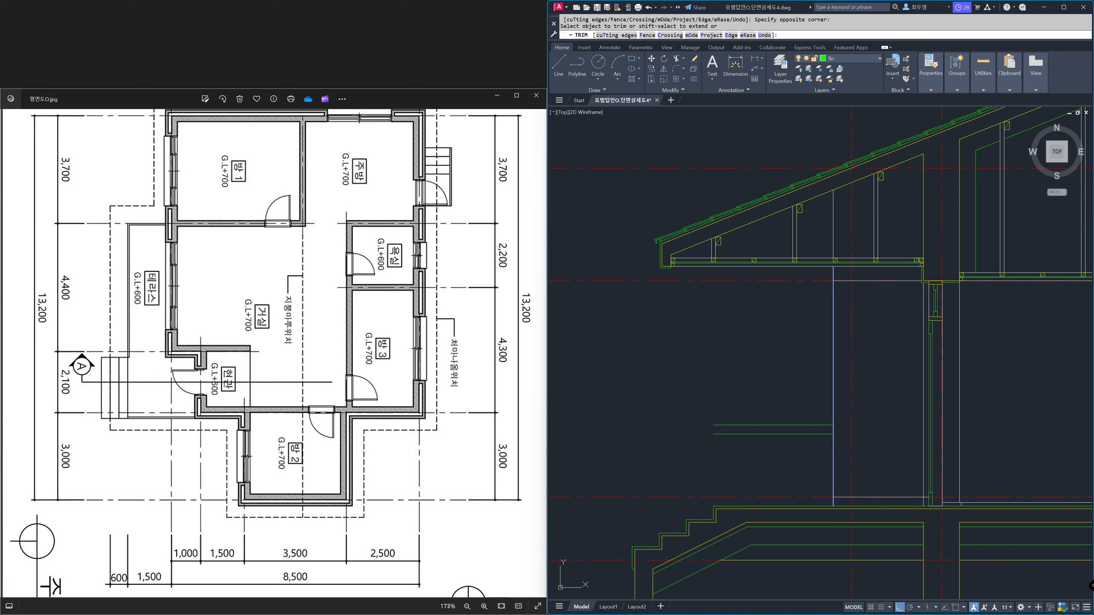
key(Return)
- Stretch the left ends of the two horizontal railing lines 50 to the right
text(z)
key(Return)
click(687, 389)
click(862, 525)
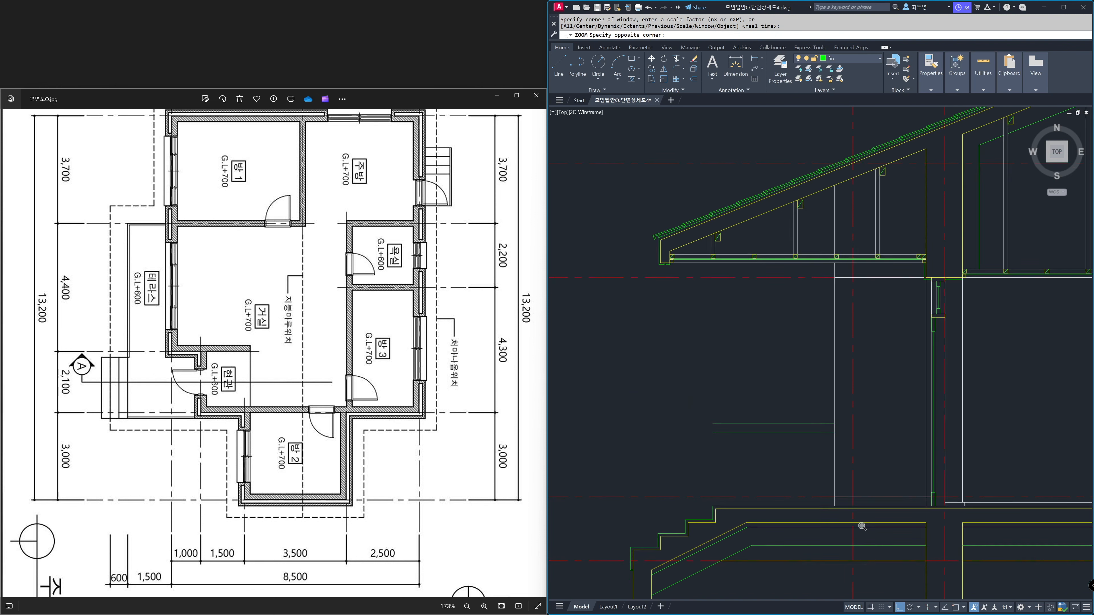
text(s)
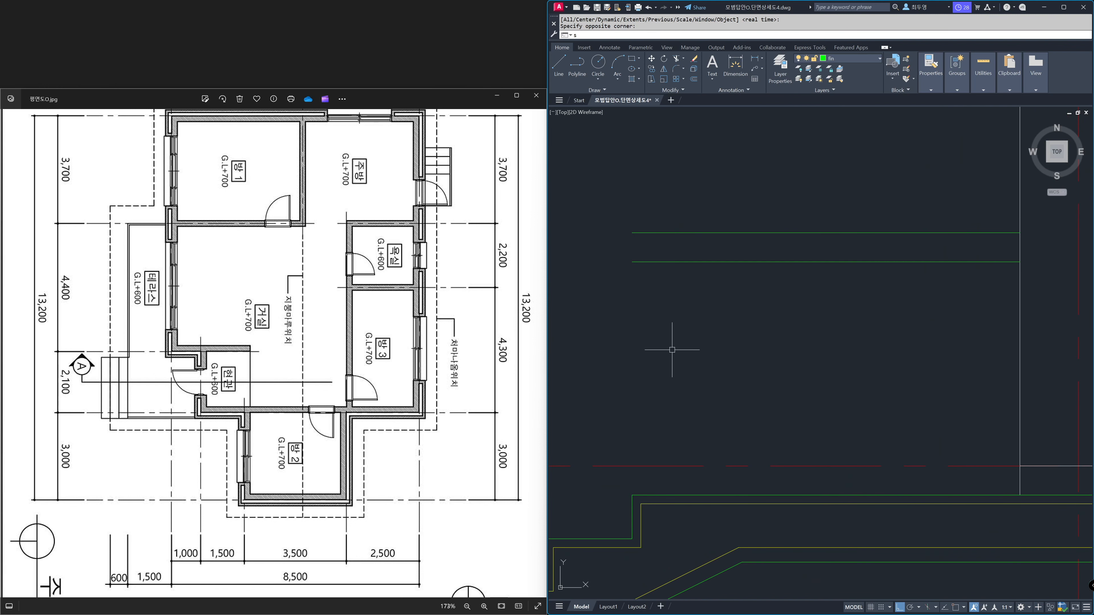
key(Return)
click(672, 303)
click(615, 213)
key(Return)
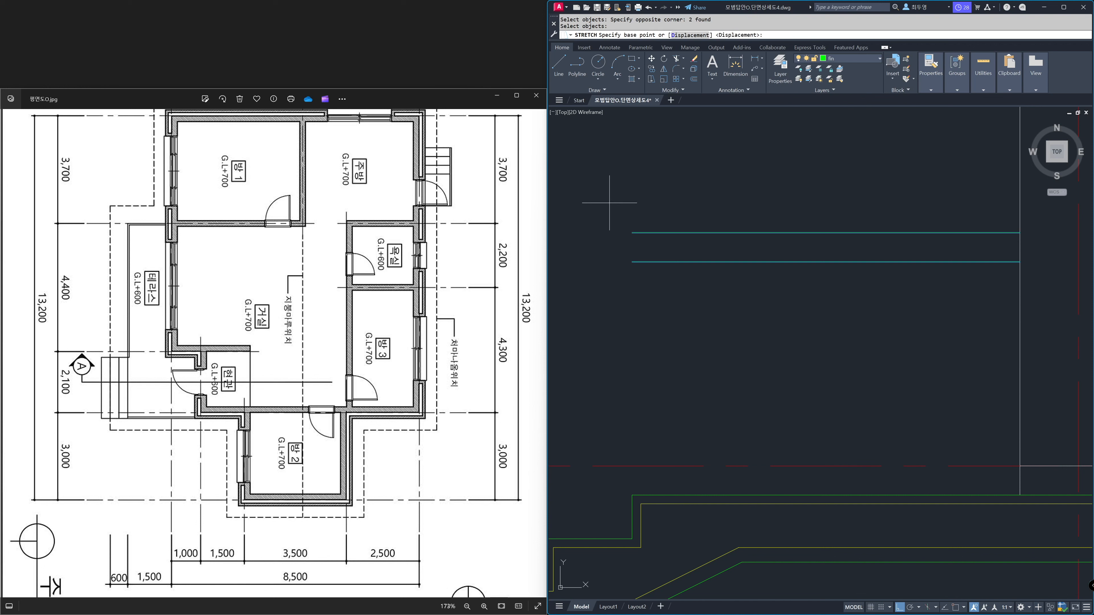
click(608, 204)
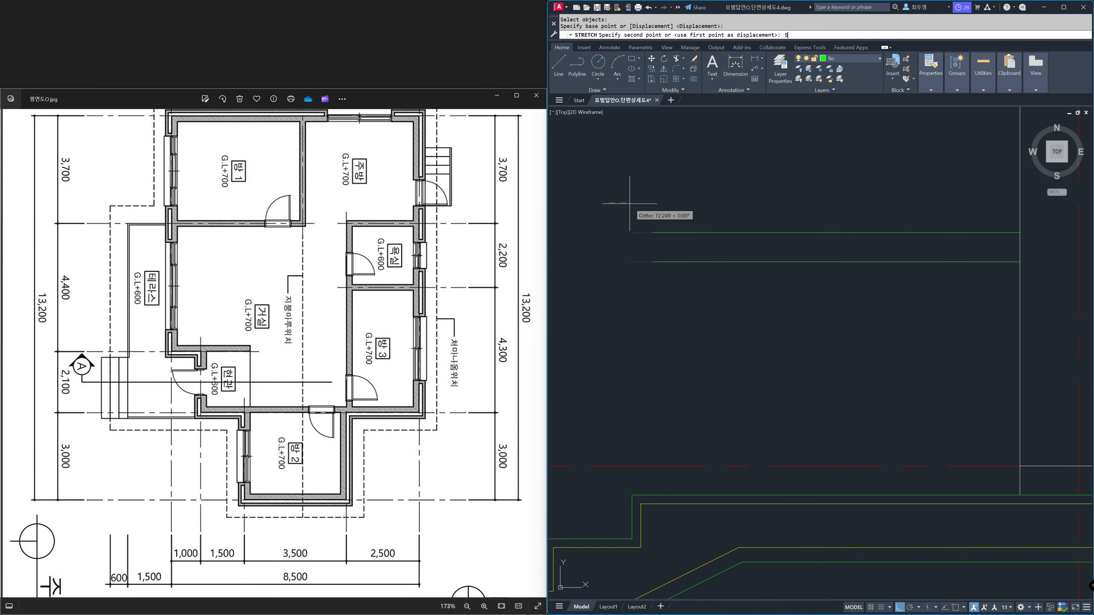
text(50)
key(Return)
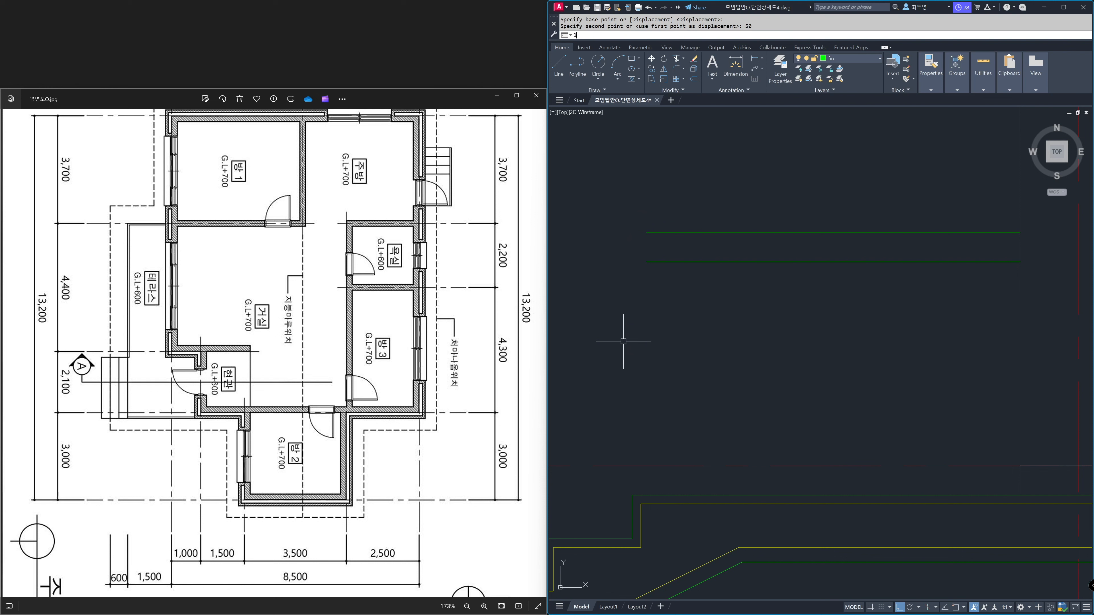
- Draw a vertical line from the upper railing line's left end down past the terrace floor line
text(l)
key(Return)
key(F3)
click(647, 233)
click(691, 517)
key(Return)
- Shorten the vertical line's lower end to the terrace floor line and its upper end to the lower railing line
click(648, 516)
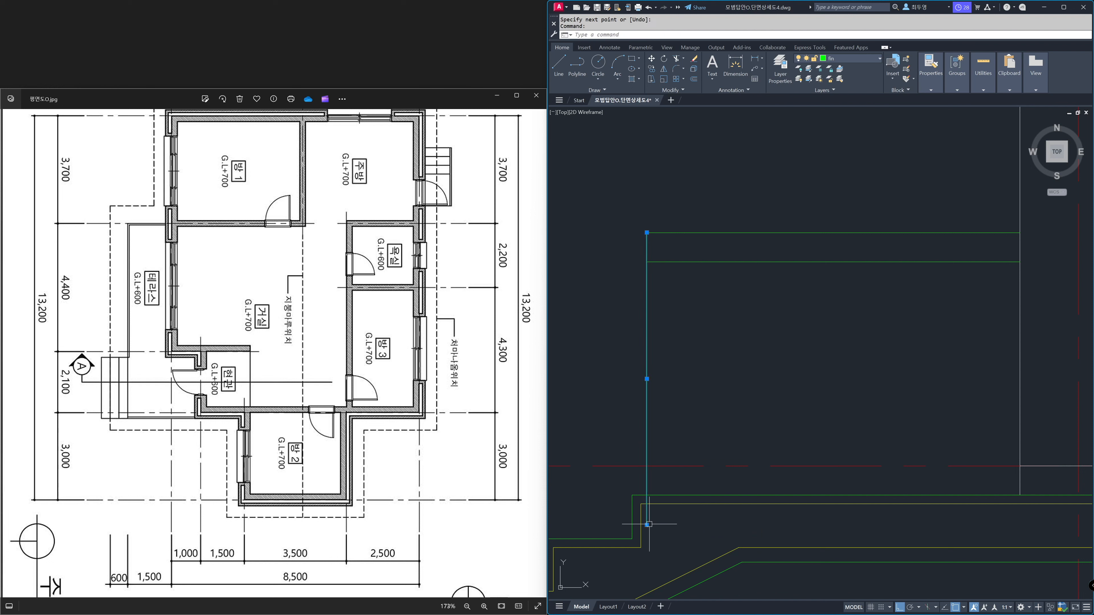
click(647, 524)
click(647, 495)
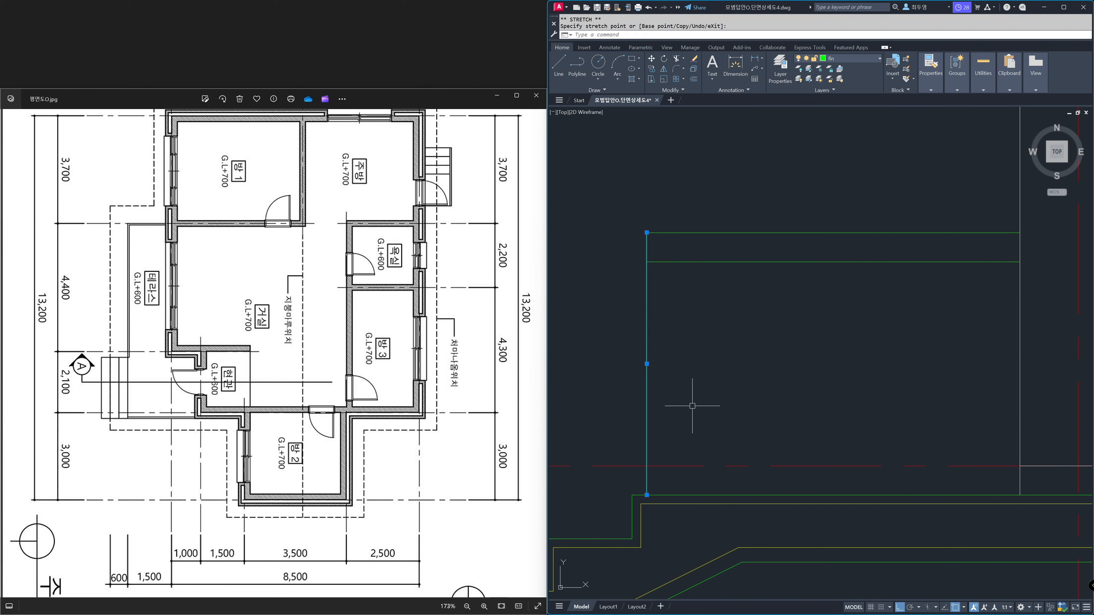
click(646, 233)
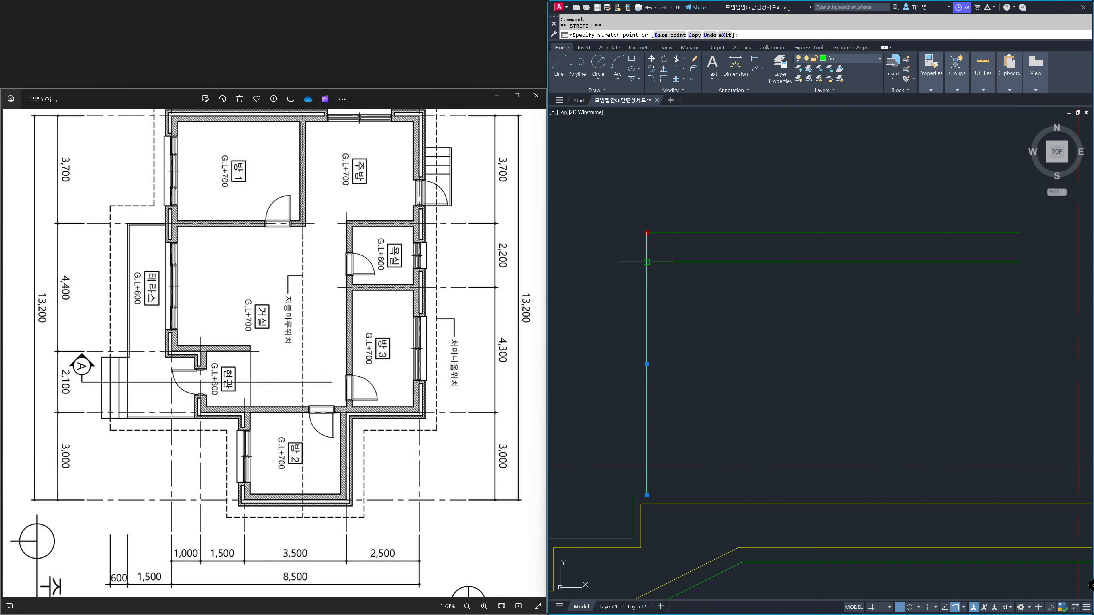
click(647, 262)
key(Escape)
- Draw a vertical line joining the left ends of the lower and upper railing lines
text(l)
key(Return)
click(646, 261)
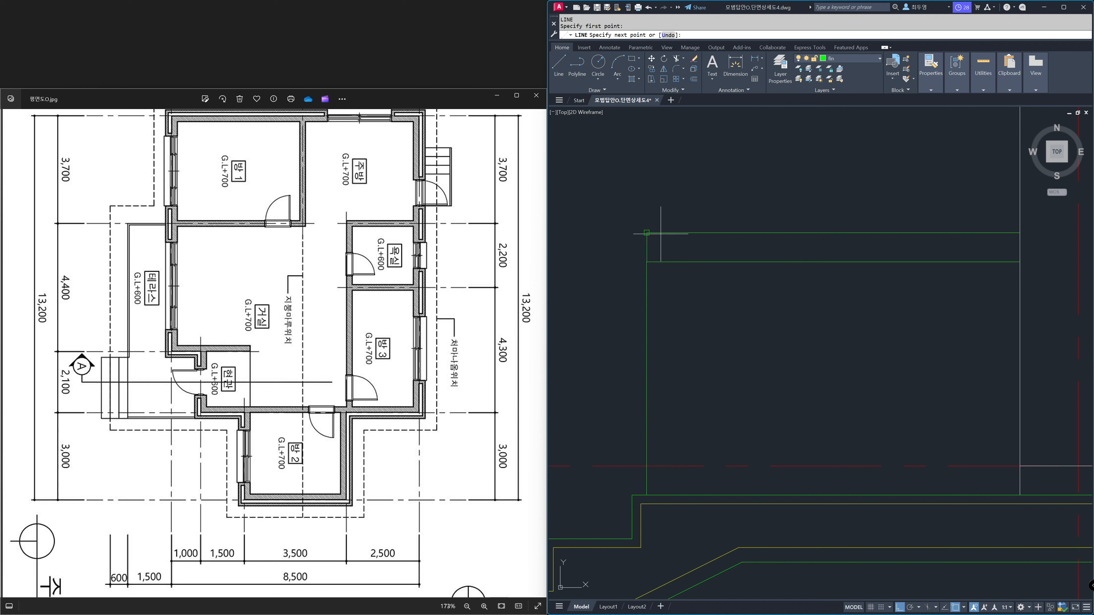
click(661, 234)
key(Return)
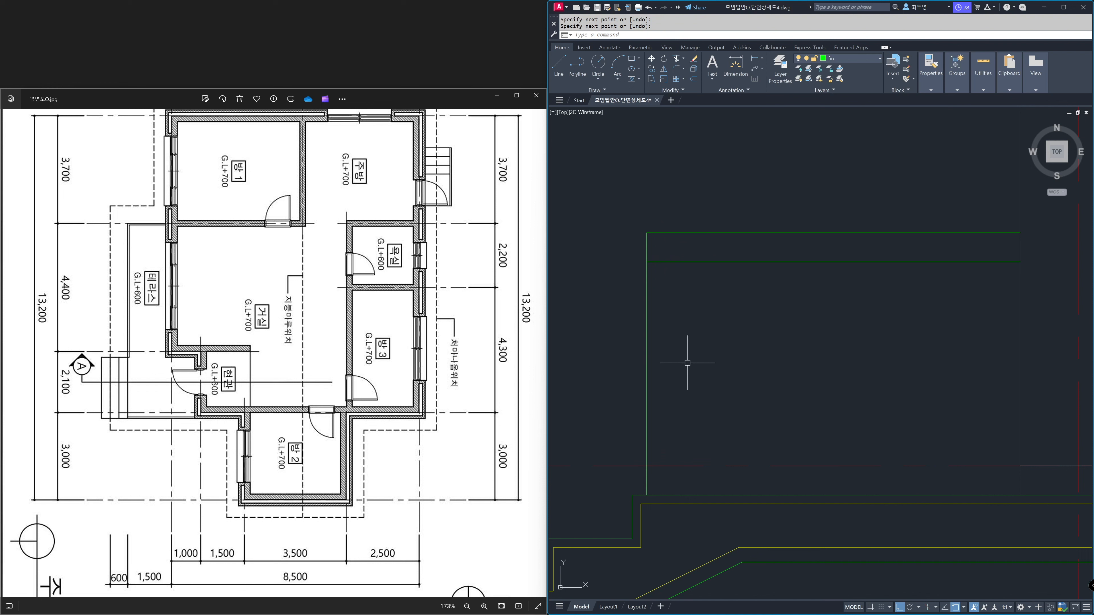
- Offset the railing's left vertical line 50 to the right
key(F3)
key(Return)
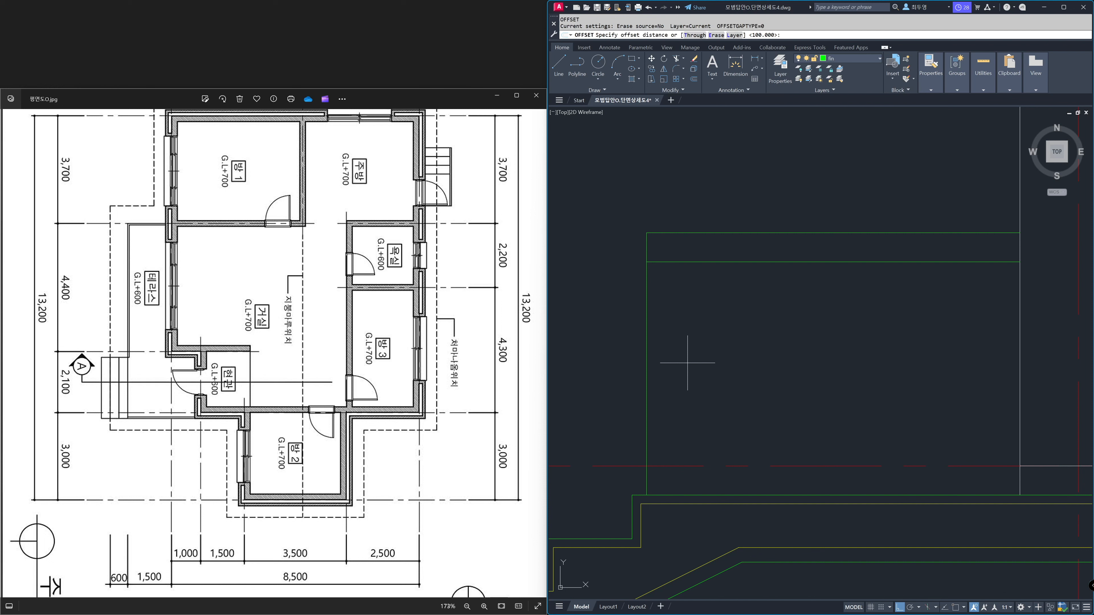
text(50)
key(Return)
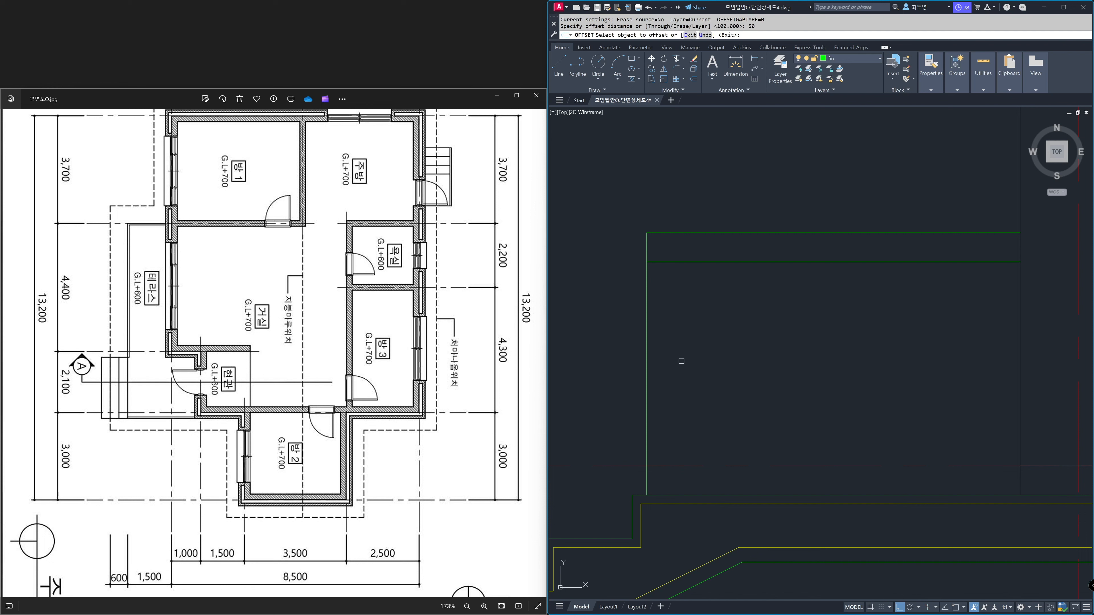
click(647, 362)
click(697, 366)
key(Return)
- Offset both vertical post lines 10 inward, toward each other
key(Return)
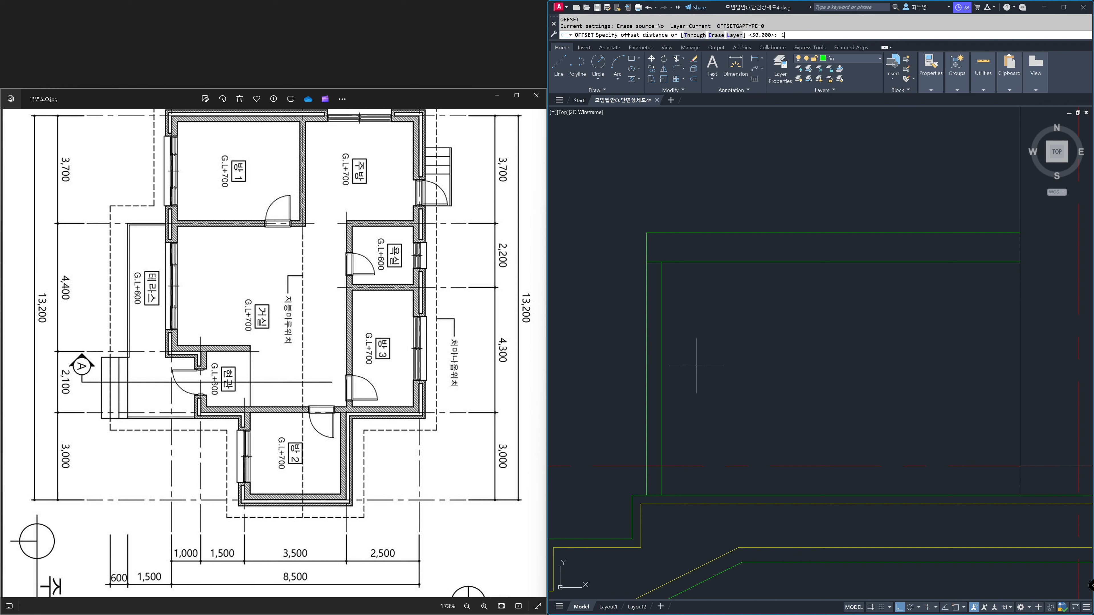
key(Return)
click(661, 365)
click(650, 367)
click(647, 376)
key(Escape)
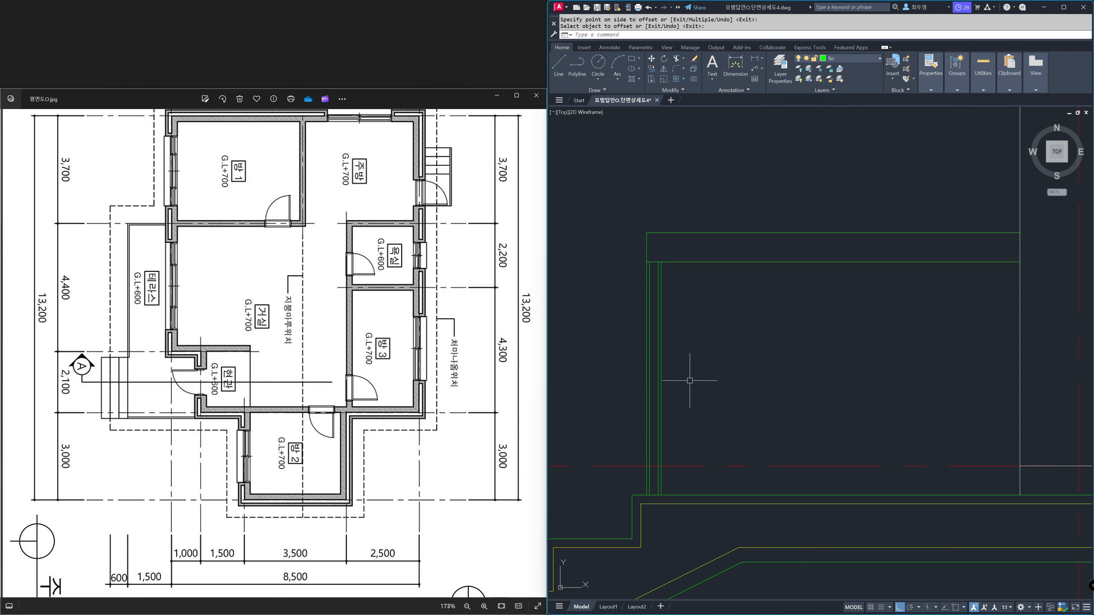
- Offset the terrace floor line 20 upward for the railing post's base plate
key(Return)
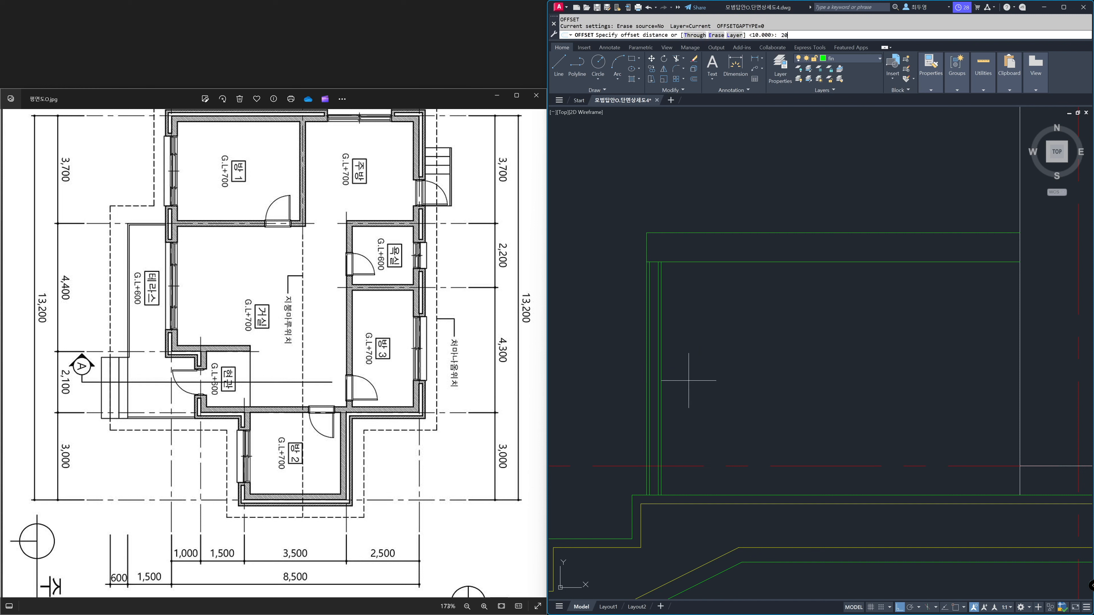
key(Return)
click(684, 495)
click(684, 479)
key(Return)
- Trim the offset lines at the foot of the post so a narrow post stands on a wider base plate
text(z)
key(Return)
click(633, 450)
click(705, 508)
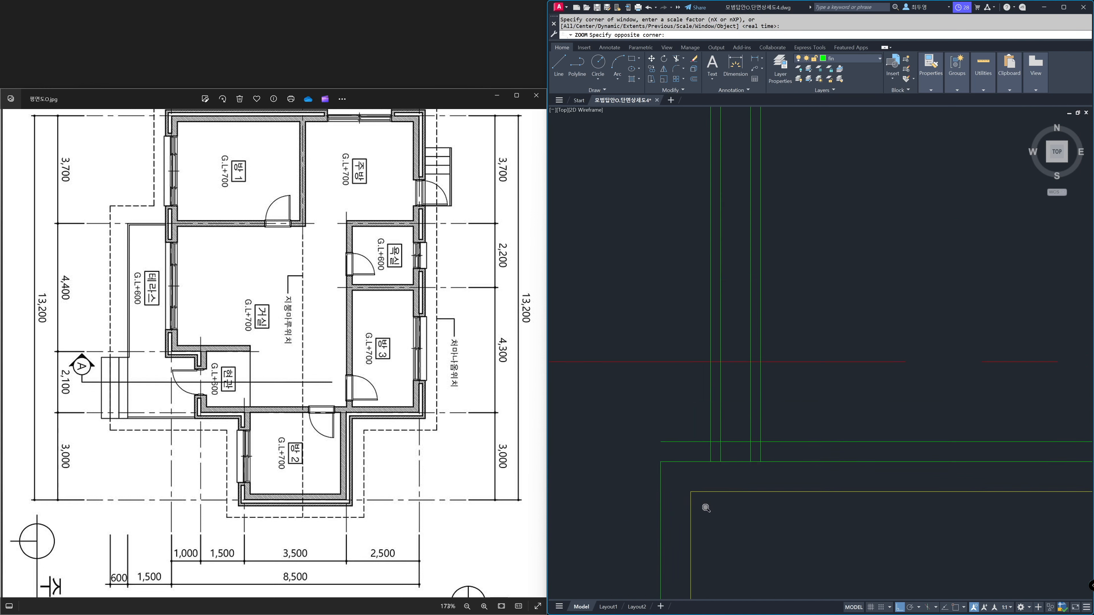
click(706, 507)
key(BackSpace)
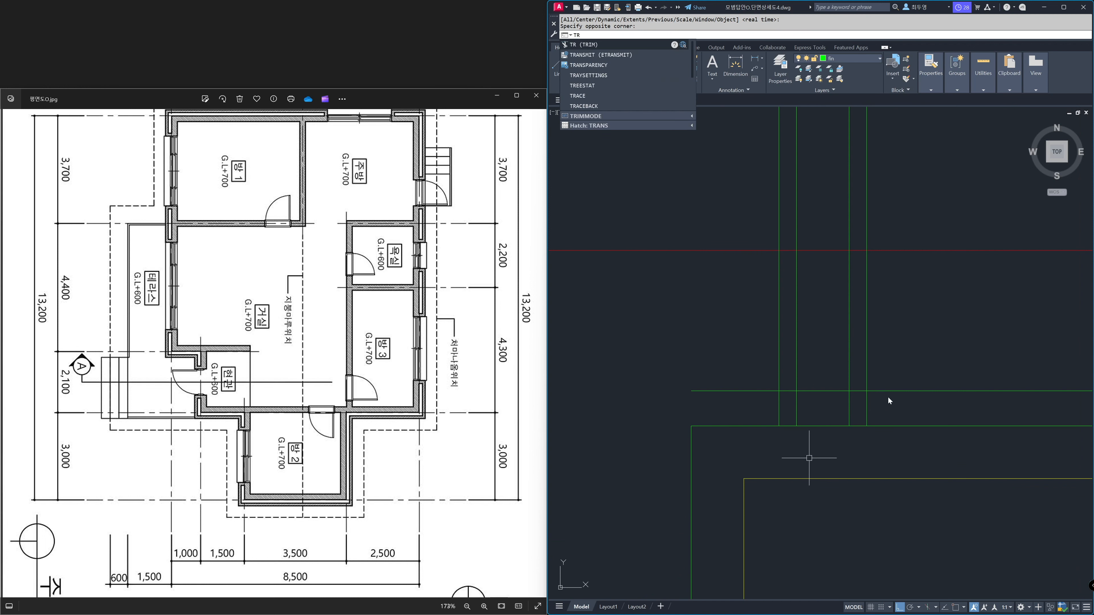
key(Return)
drag(895, 396, 758, 375)
key(Return)
click(762, 391)
click(779, 379)
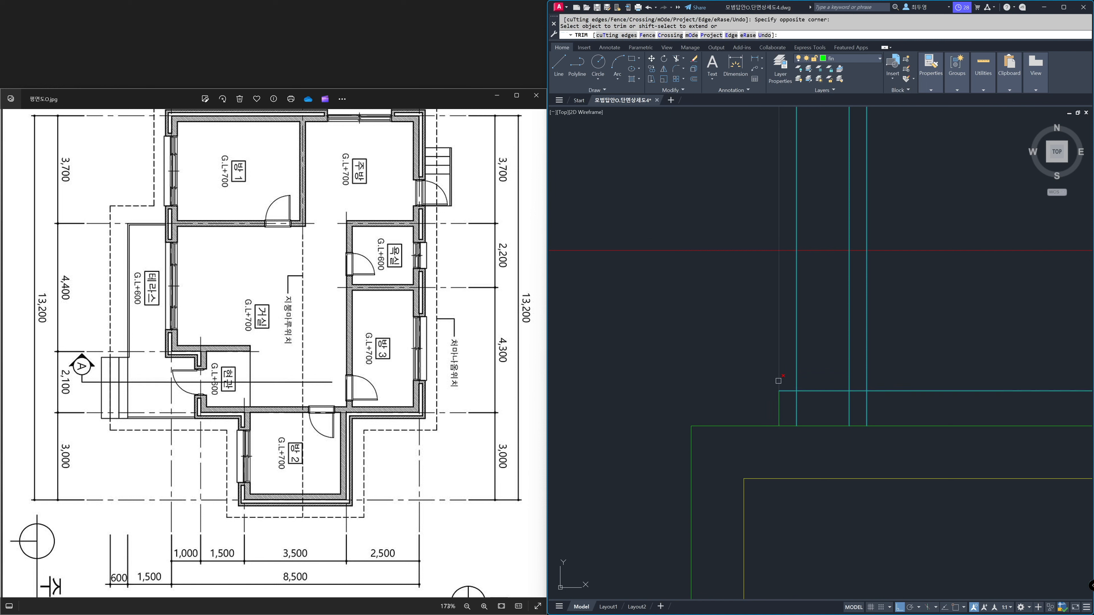
drag(793, 385, 859, 406)
click(891, 391)
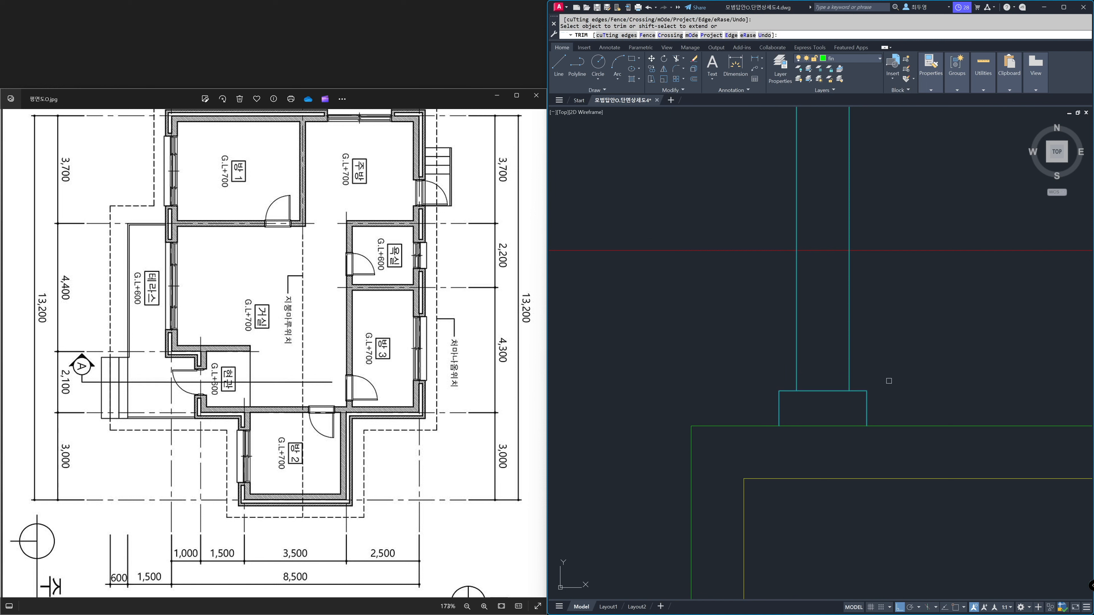
key(Return)
- Array the post with its base plate along the lower railing line as a path, with 300 between items
text(z)
key(Return)
text(p)
key(Return)
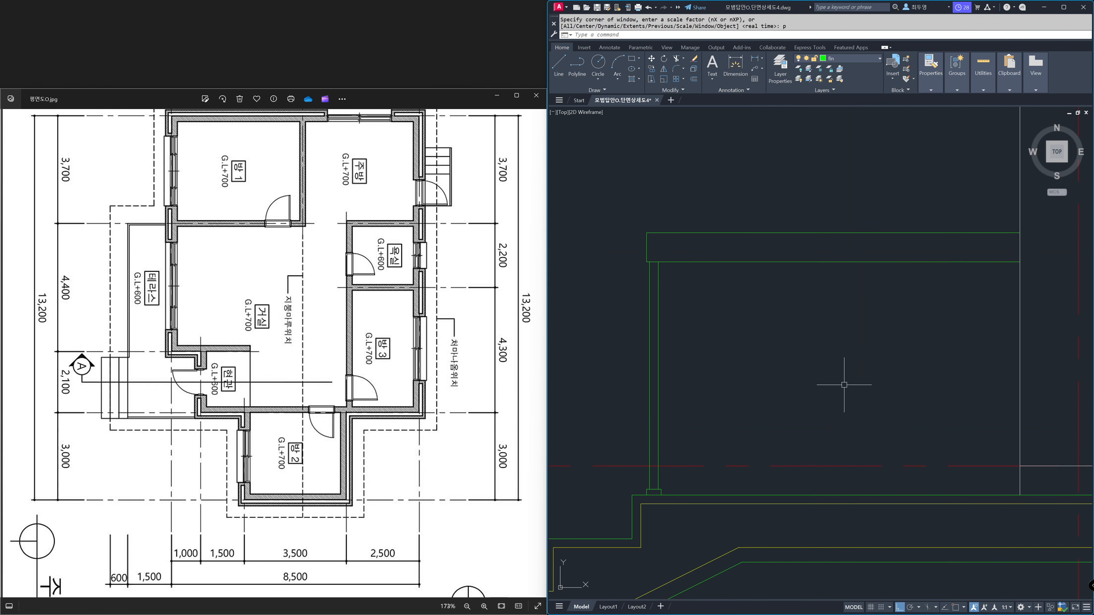
text(ar)
key(Return)
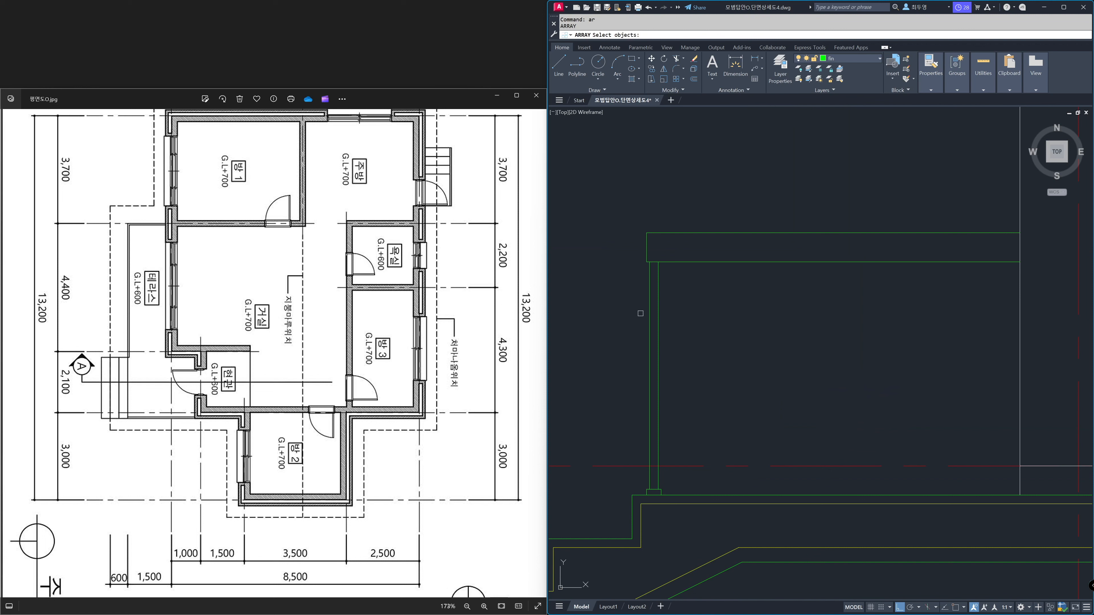
click(607, 250)
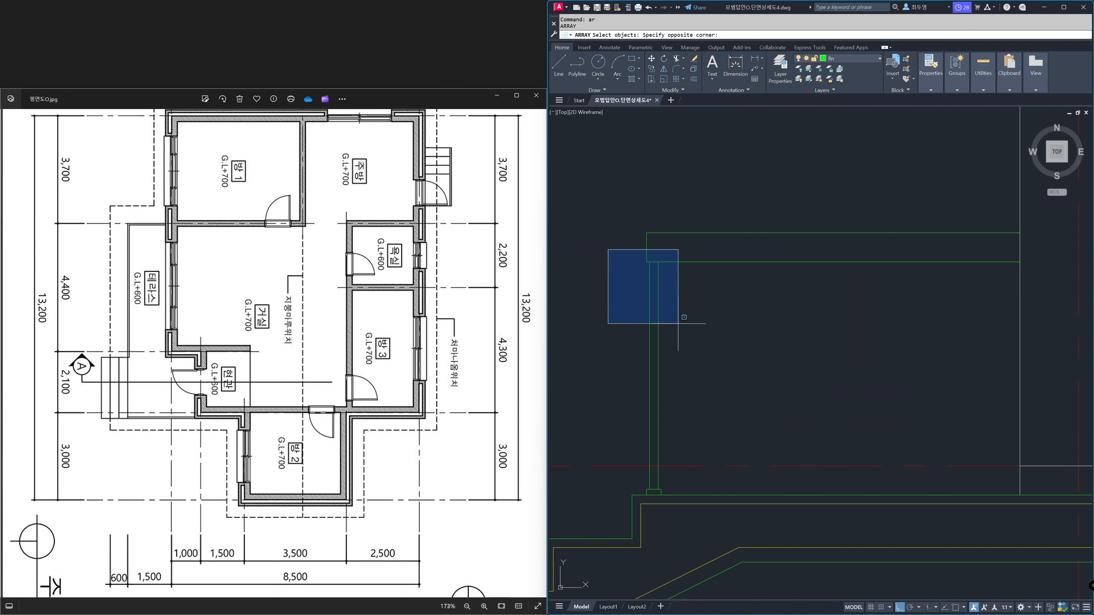
click(717, 515)
key(Return)
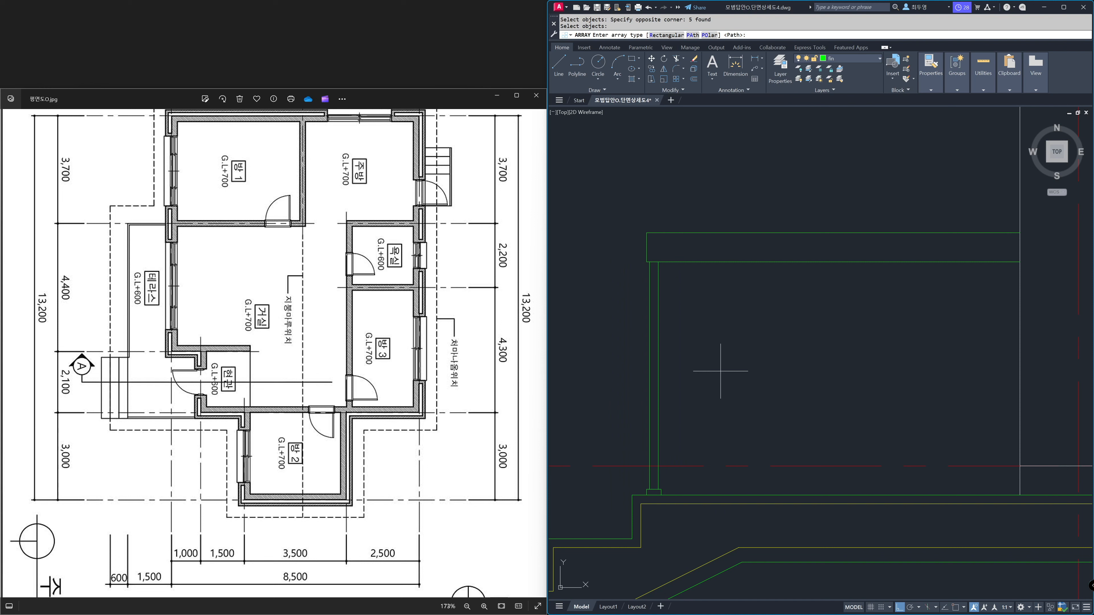
key(Return)
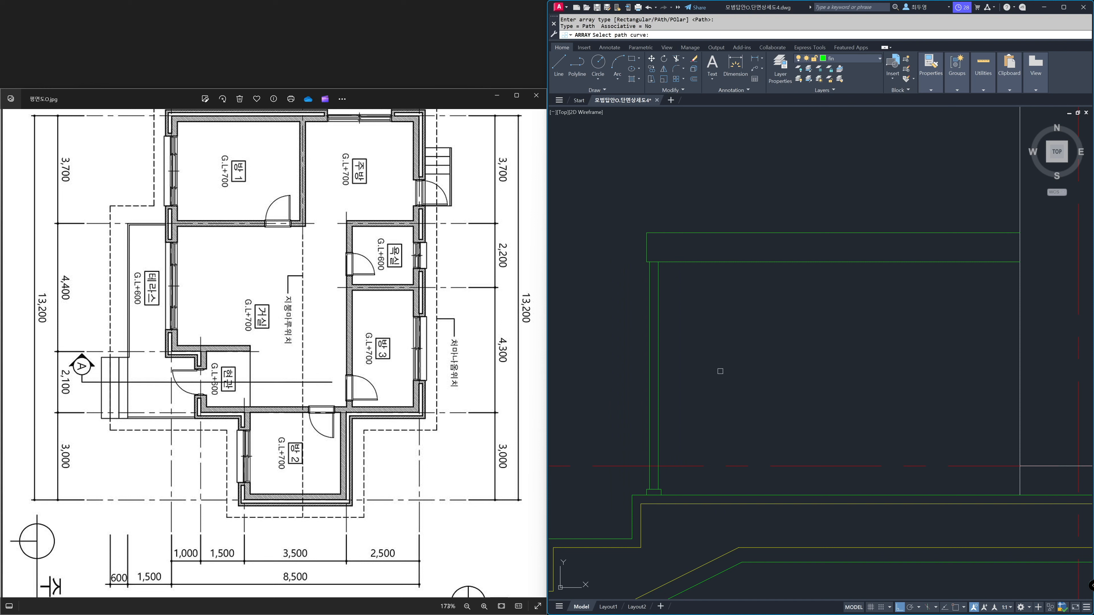
click(729, 262)
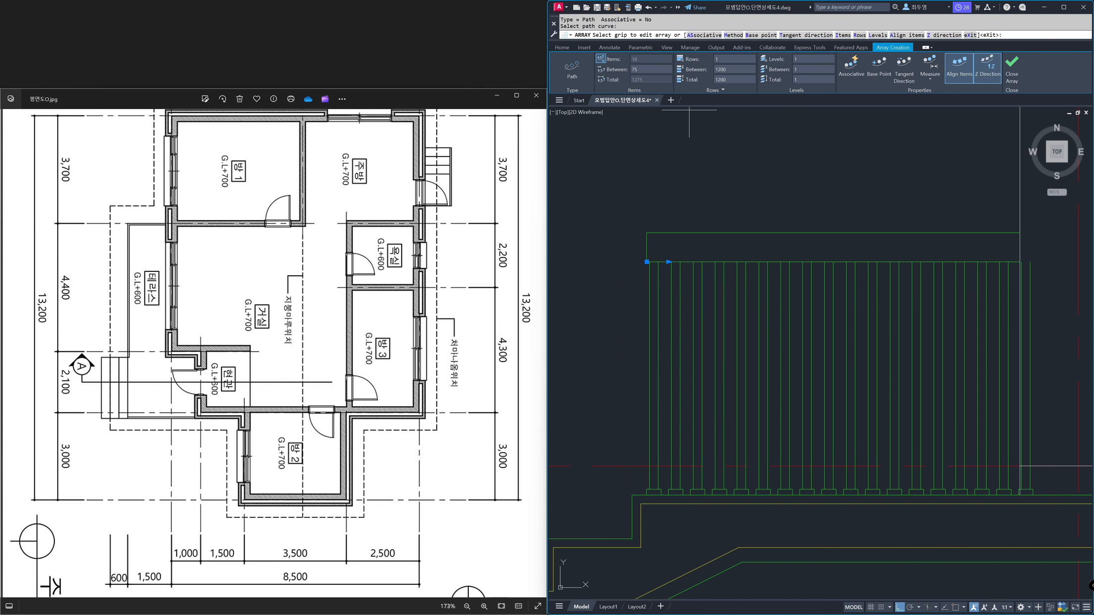
click(668, 72)
key(Return)
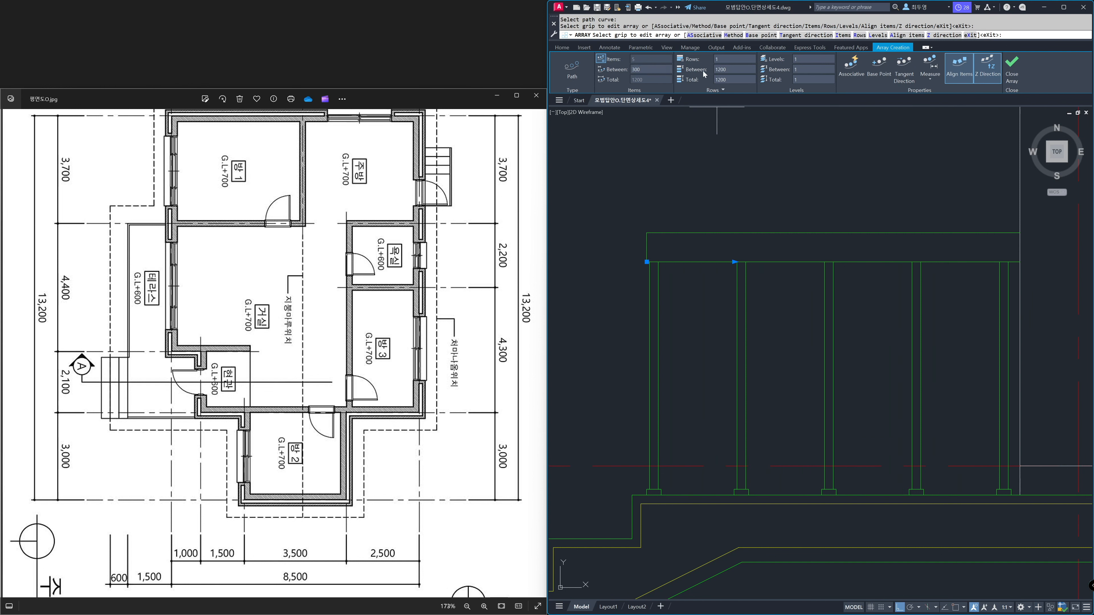
click(1012, 68)
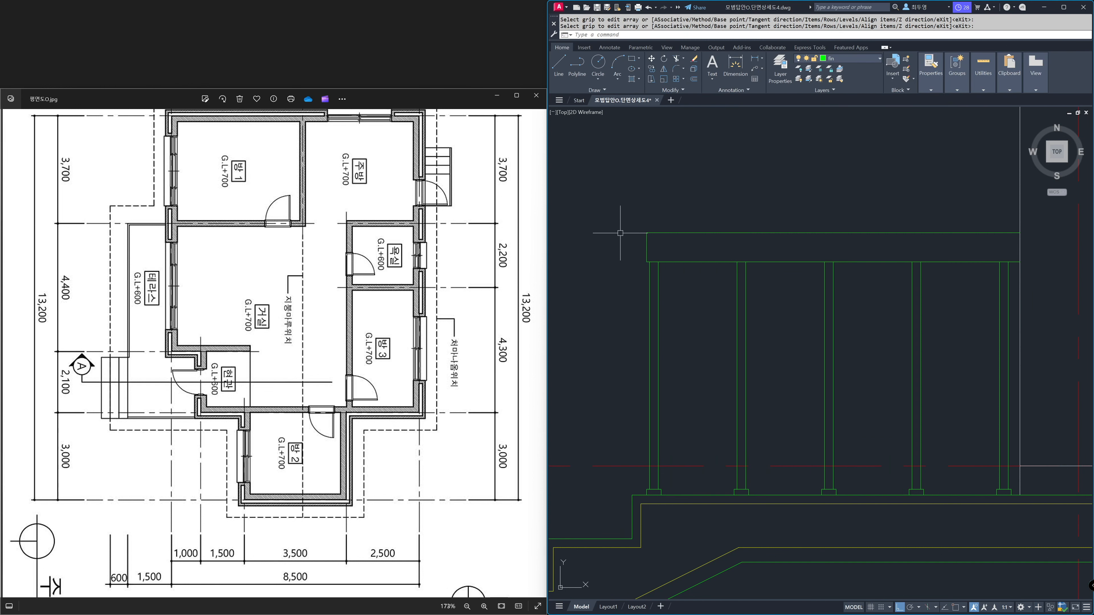
- Erase the short vertical line closing the left end of the two horizontal railing lines
text(e)
key(Return)
click(630, 212)
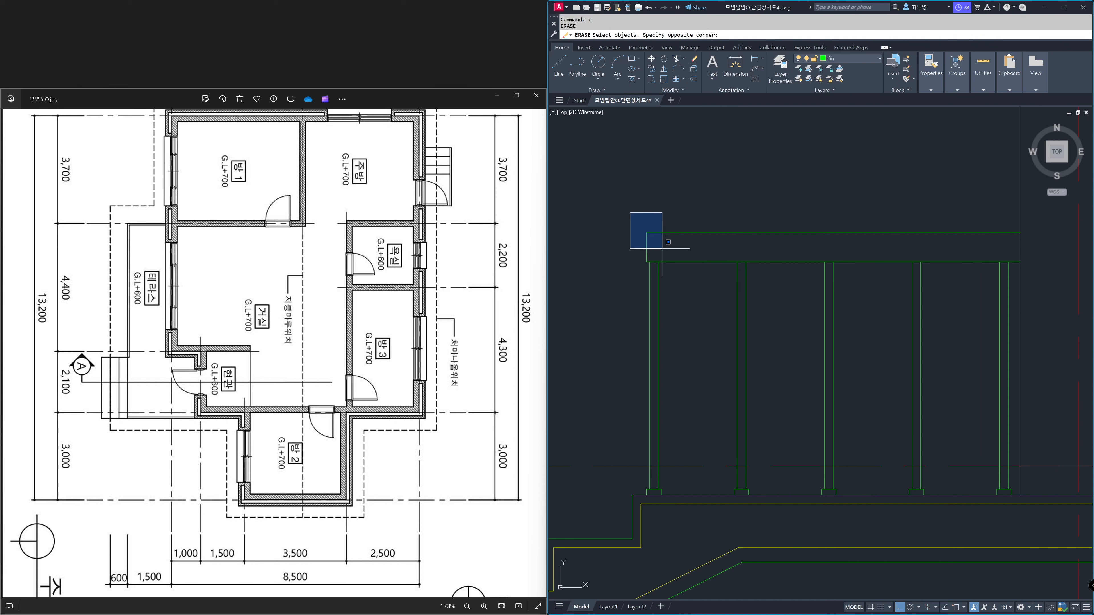
click(678, 276)
key(Return)
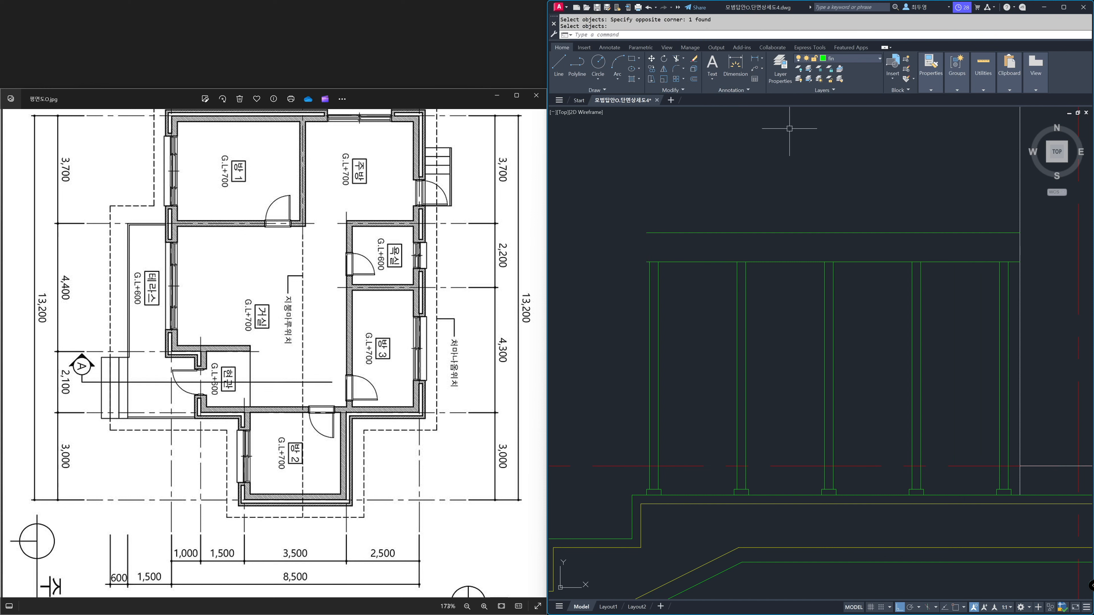
- Draw a rectangle 50 long and 100 wide on the sec layer, between the two railing lines at their left end
click(855, 58)
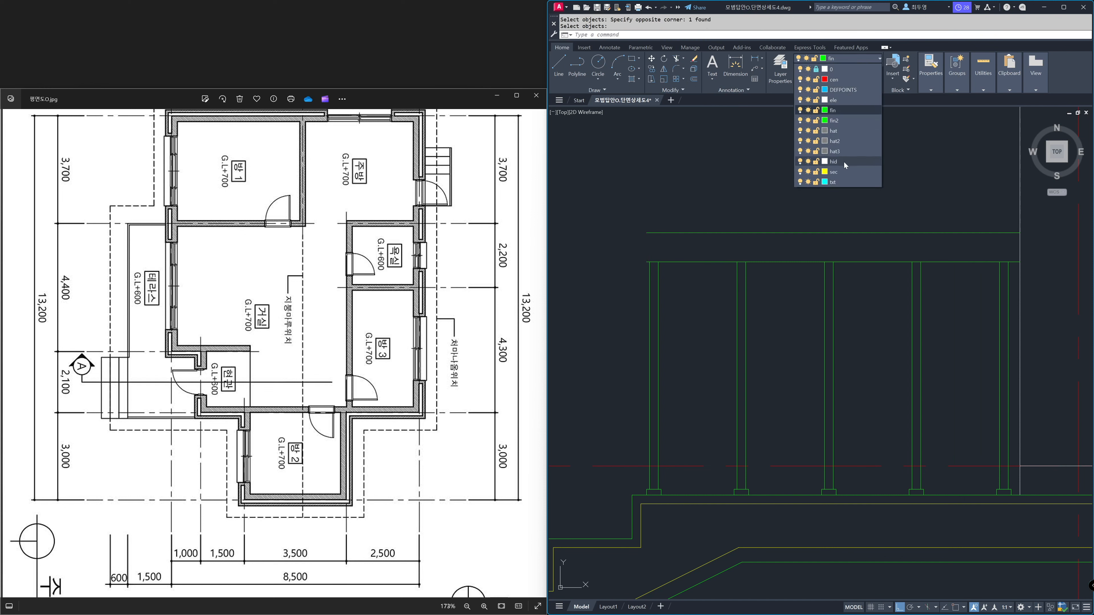
click(833, 171)
text(re)
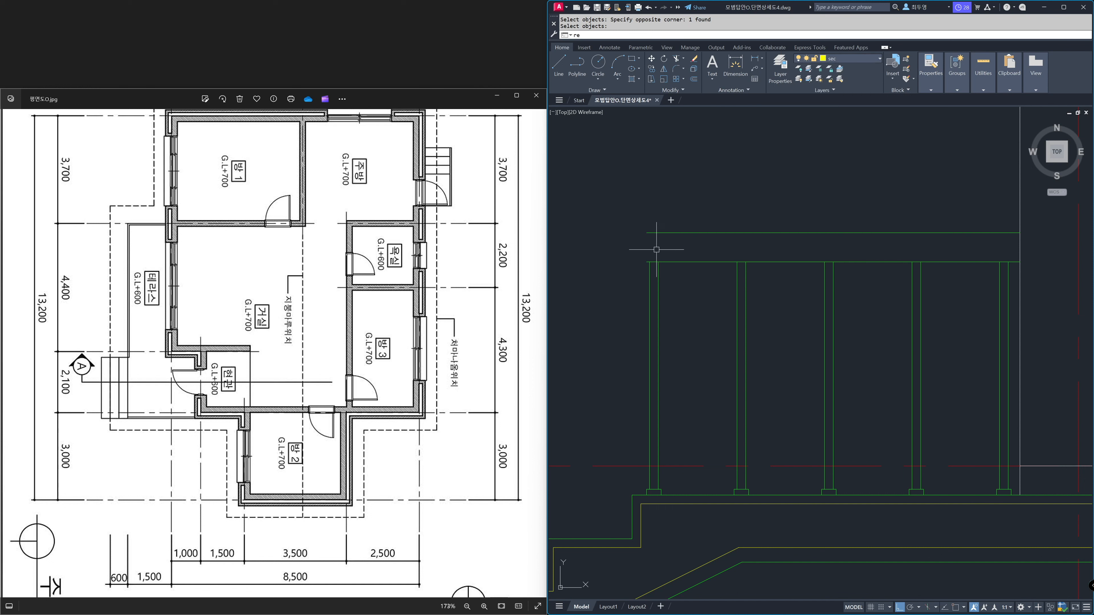
text(c)
key(Return)
key(F3)
click(647, 261)
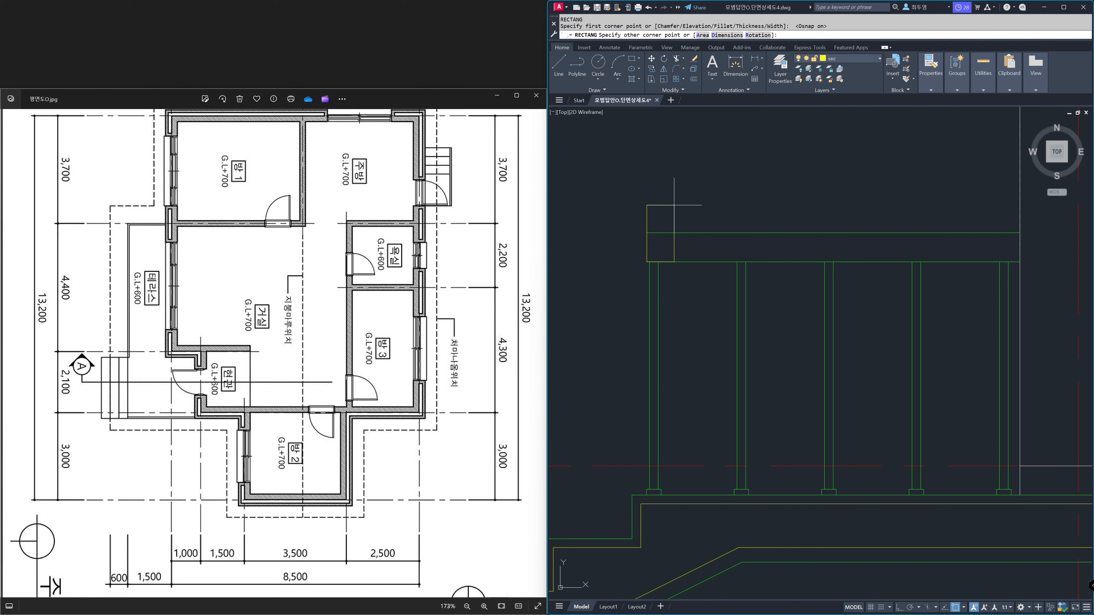
text(d)
key(Return)
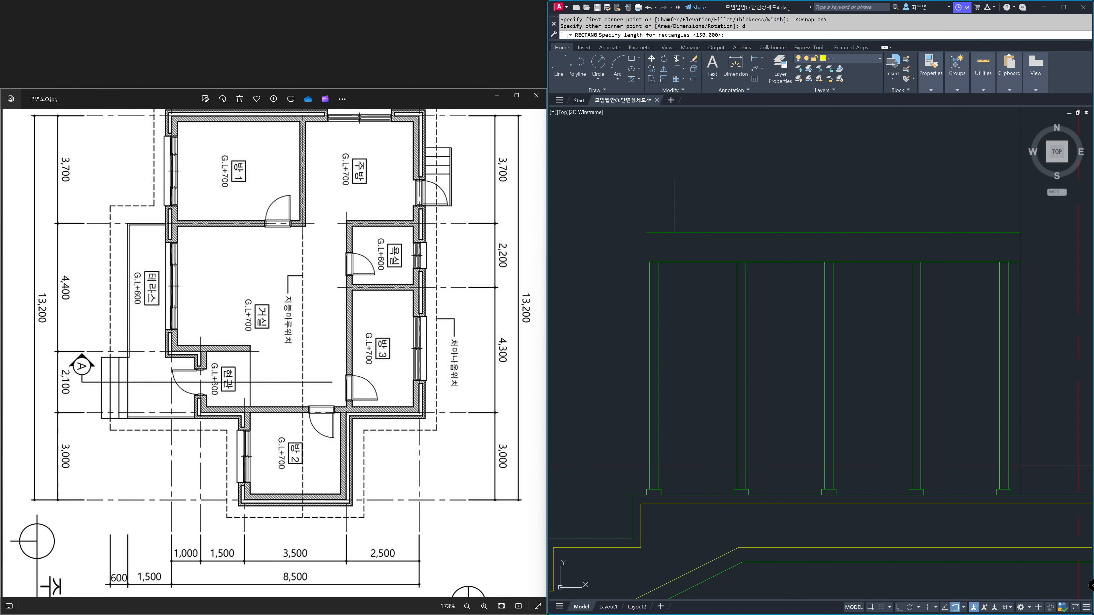
text(50)
key(Return)
text(10)
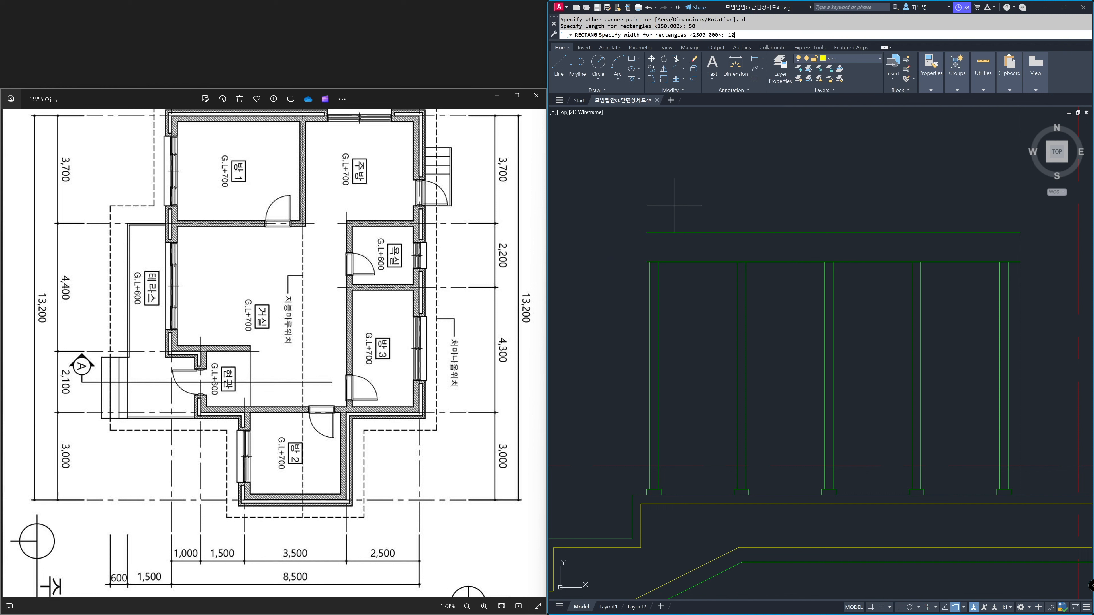
text(0)
key(Return)
click(675, 205)
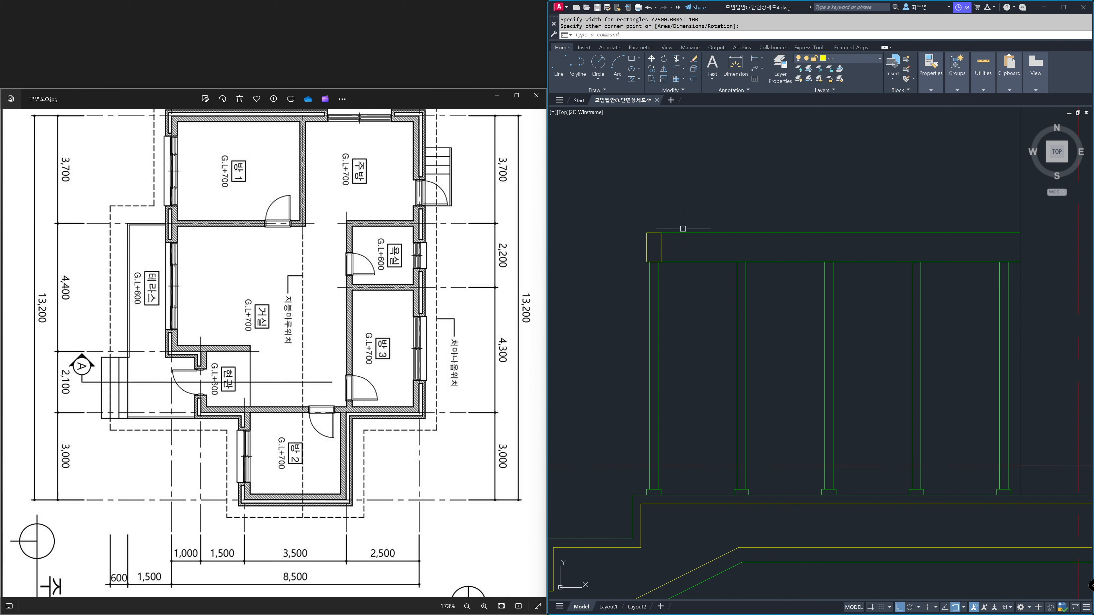
- Shorten the left ends of both horizontal railing lines to the rectangle's right edge
click(647, 233)
click(647, 233)
click(661, 233)
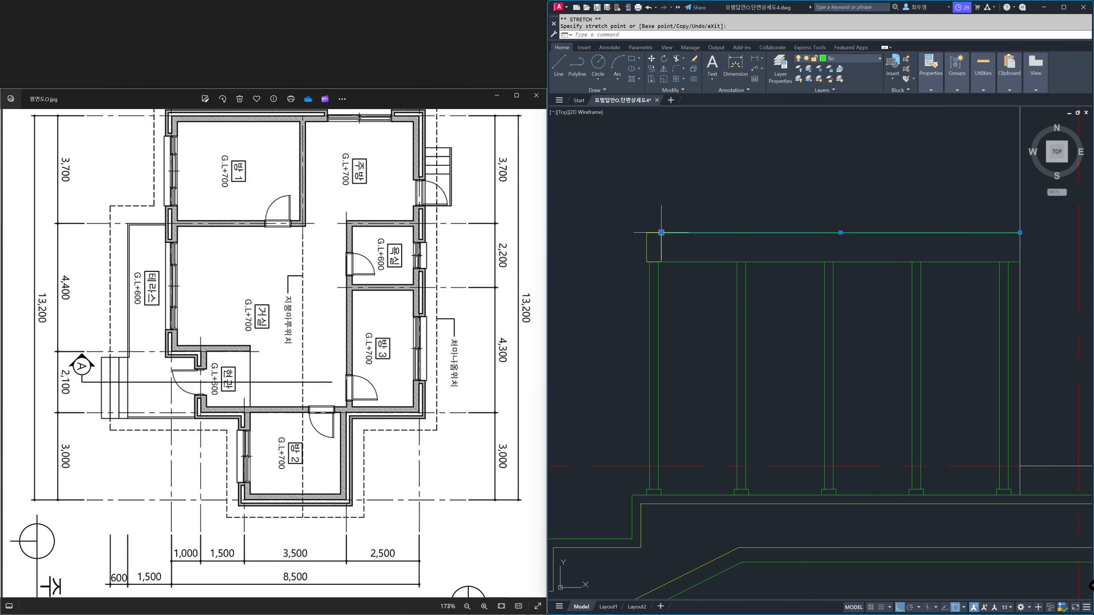
click(674, 263)
click(647, 262)
click(662, 261)
key(Escape)
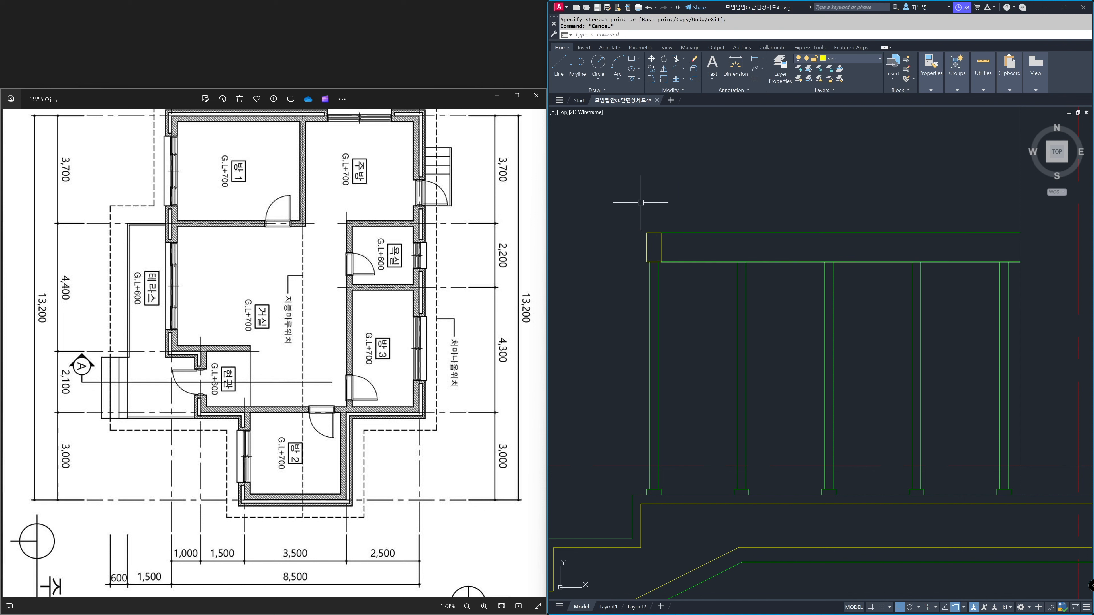
- View the whole section drawing, then switch to the image viewer and open the reference image A부분 단면상세도.jpg
text(z)
key(Return)
text(p)
key(Return)
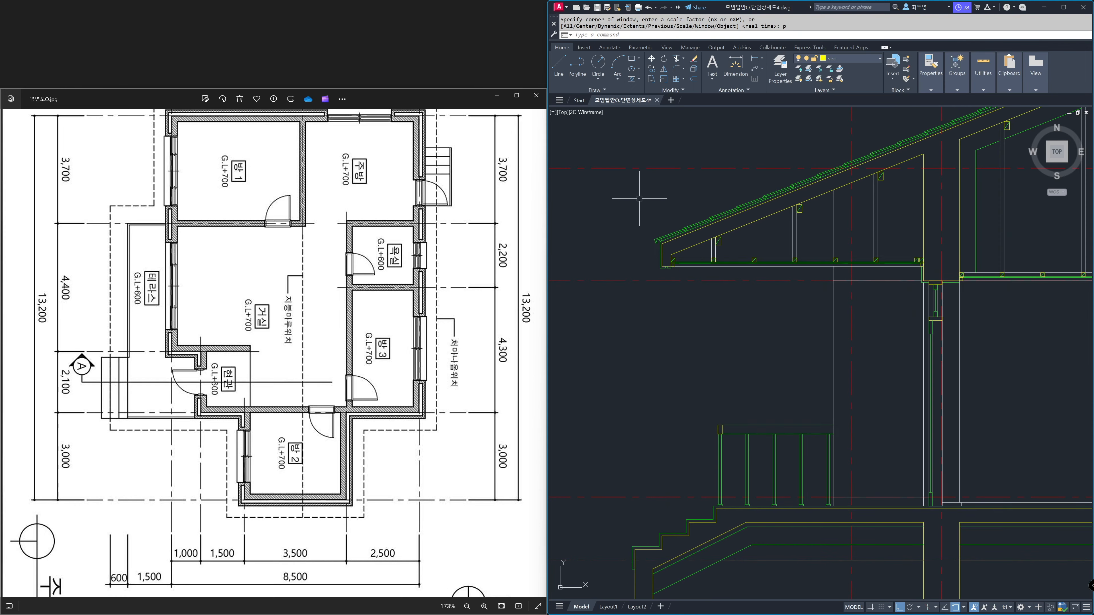
key(Return)
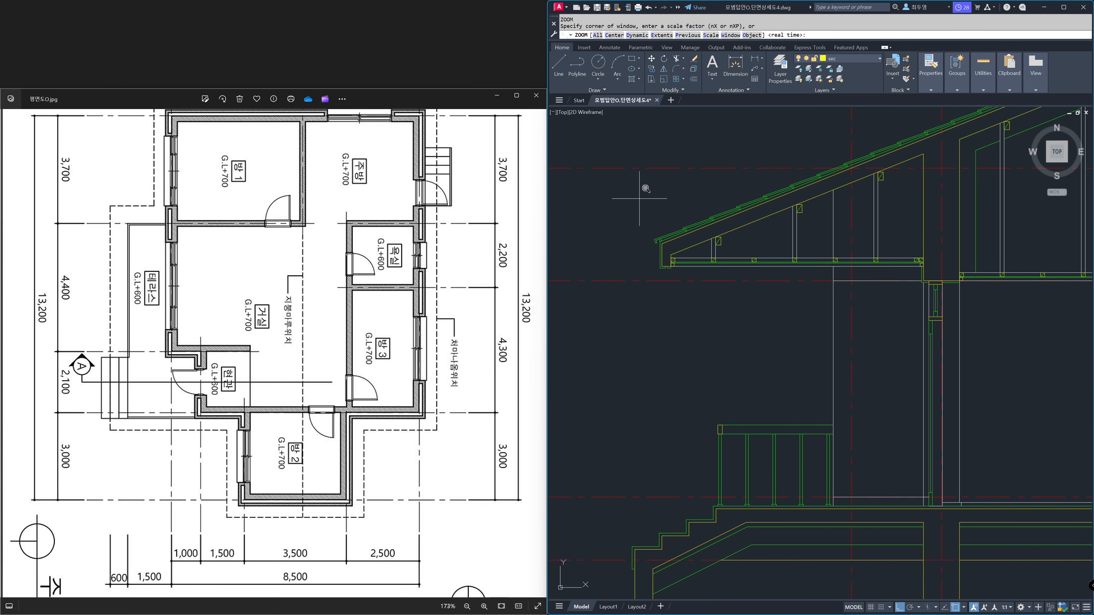
text(p)
key(Return)
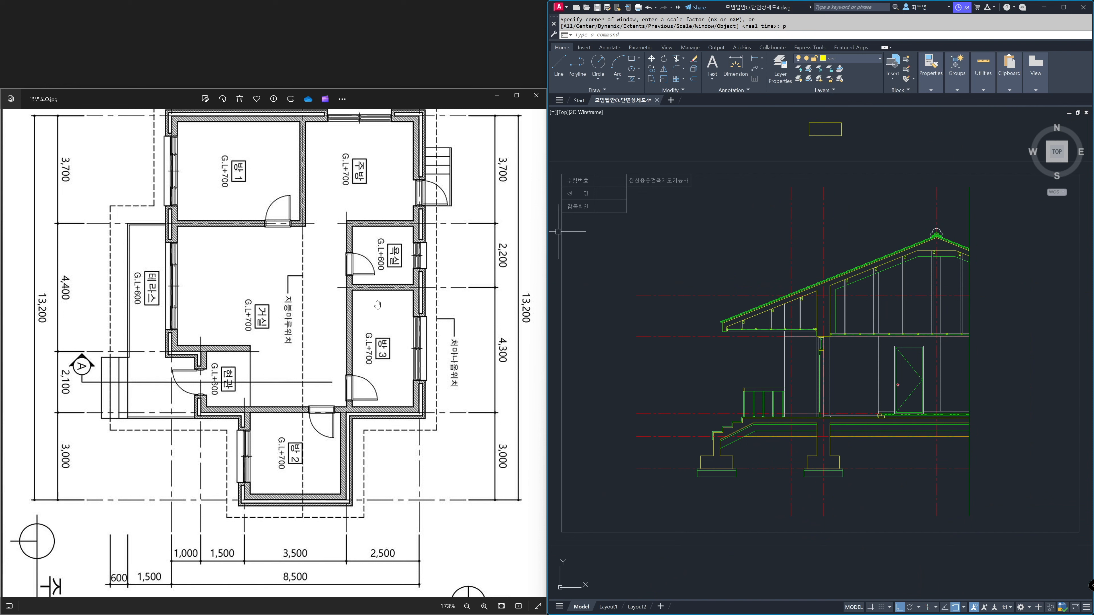
click(279, 335)
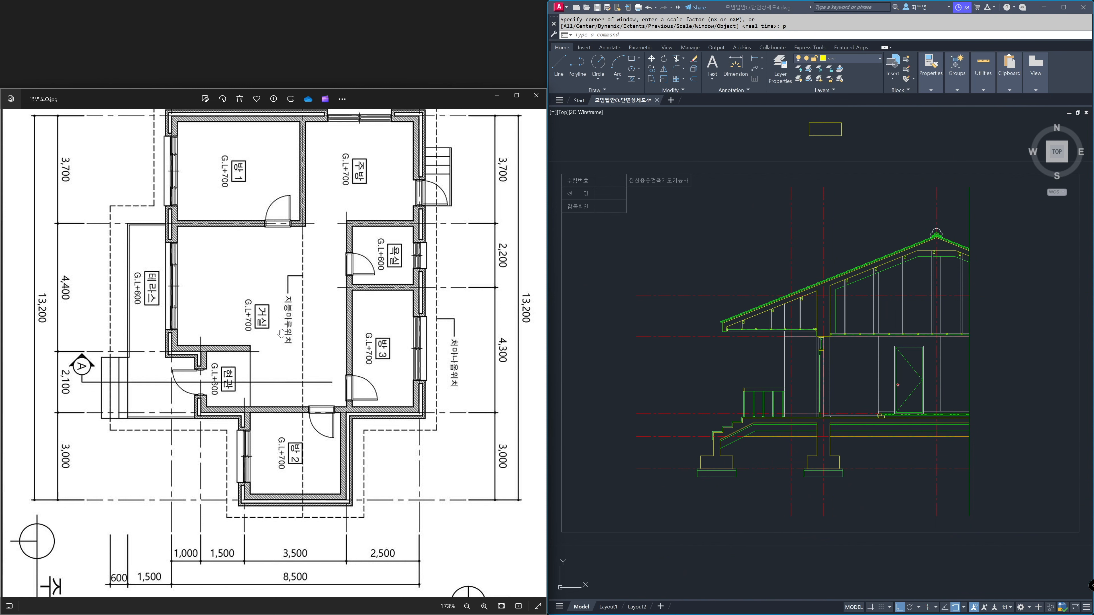
scroll(281, 332, down, 1)
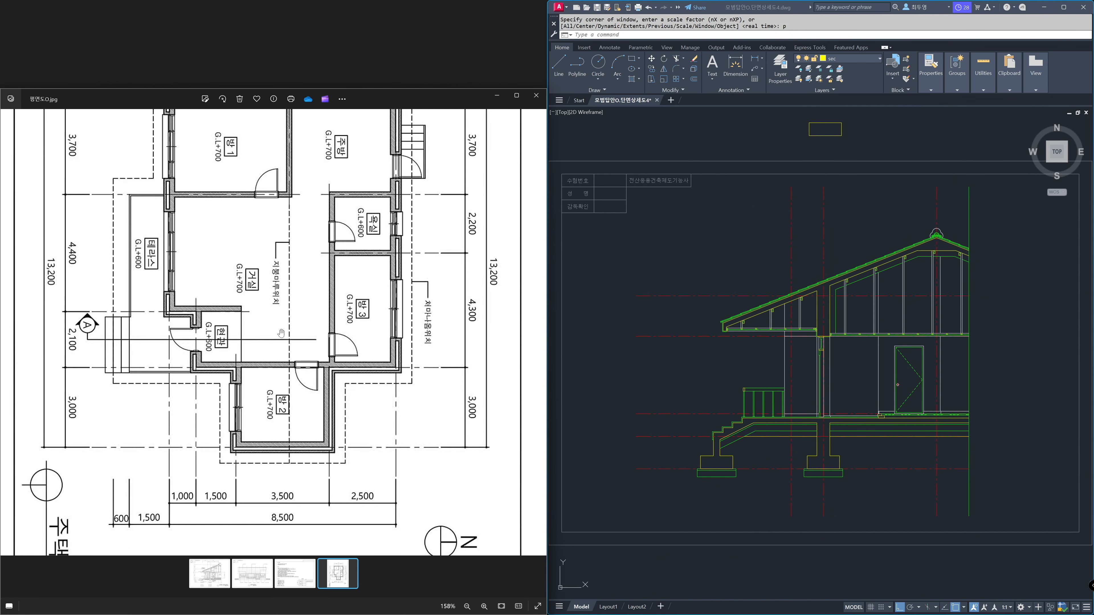
click(211, 579)
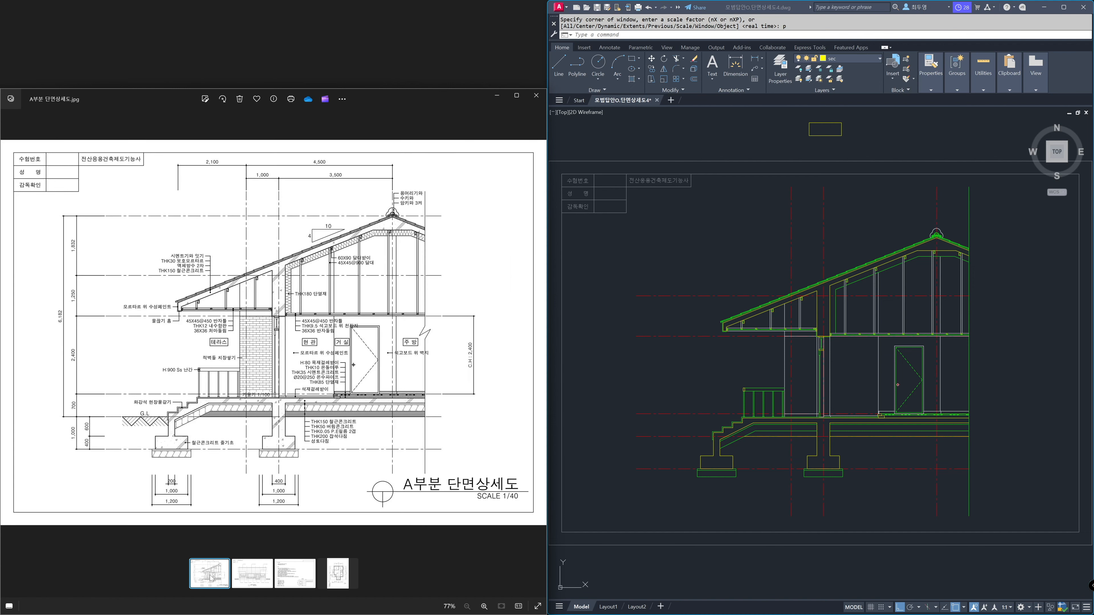
- Draw a 400-long horizontal line in the empty area beside the terrace stair's footing
click(491, 500)
click(618, 516)
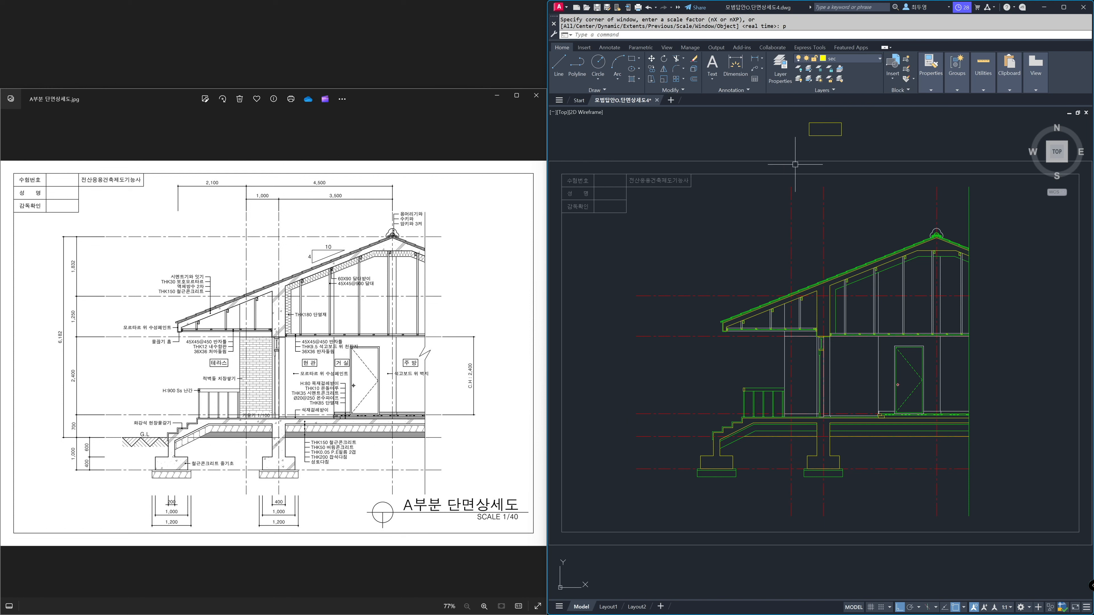
text(z)
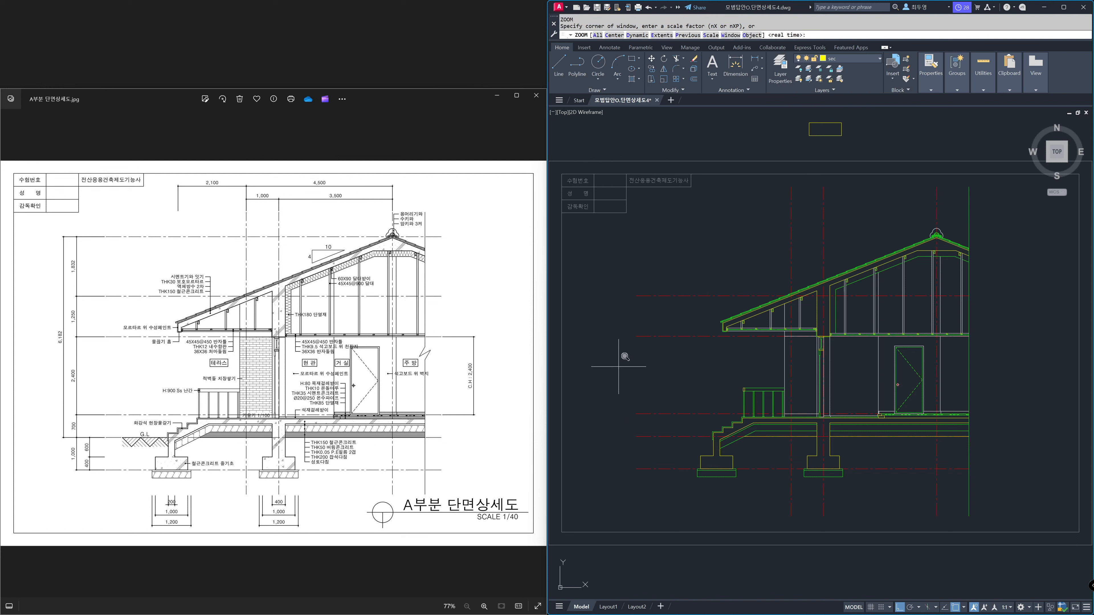
key(Return)
click(606, 347)
click(783, 512)
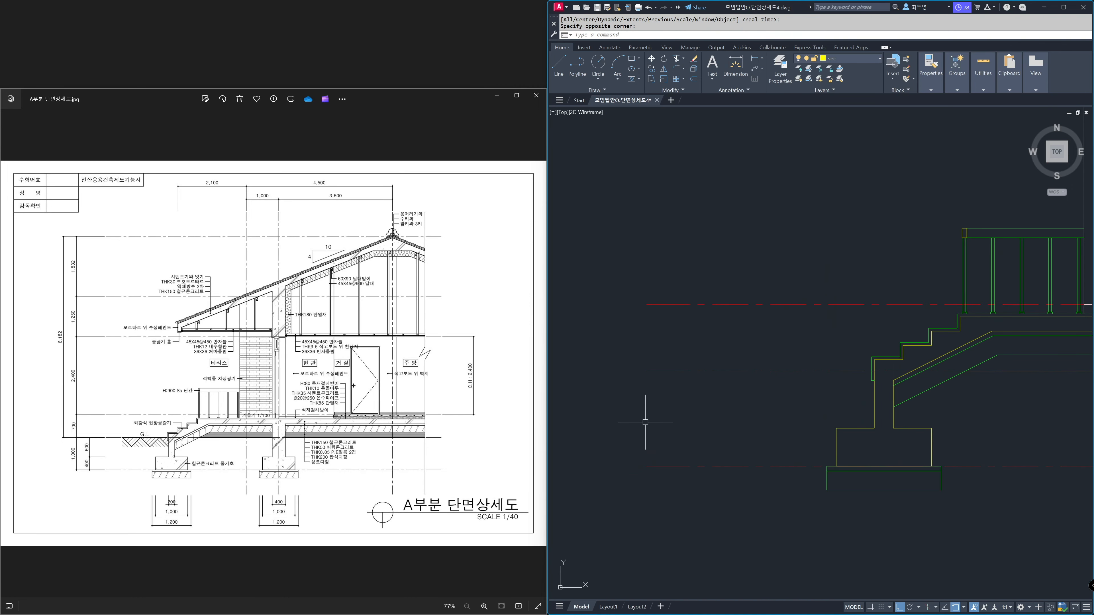
text(l)
key(Return)
click(648, 411)
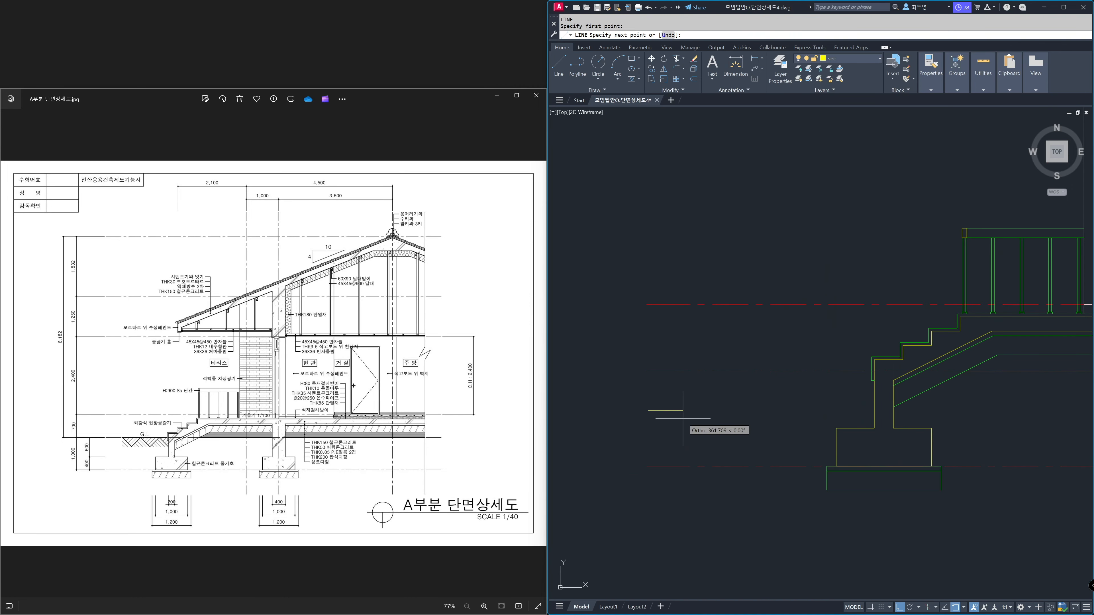
key(Return)
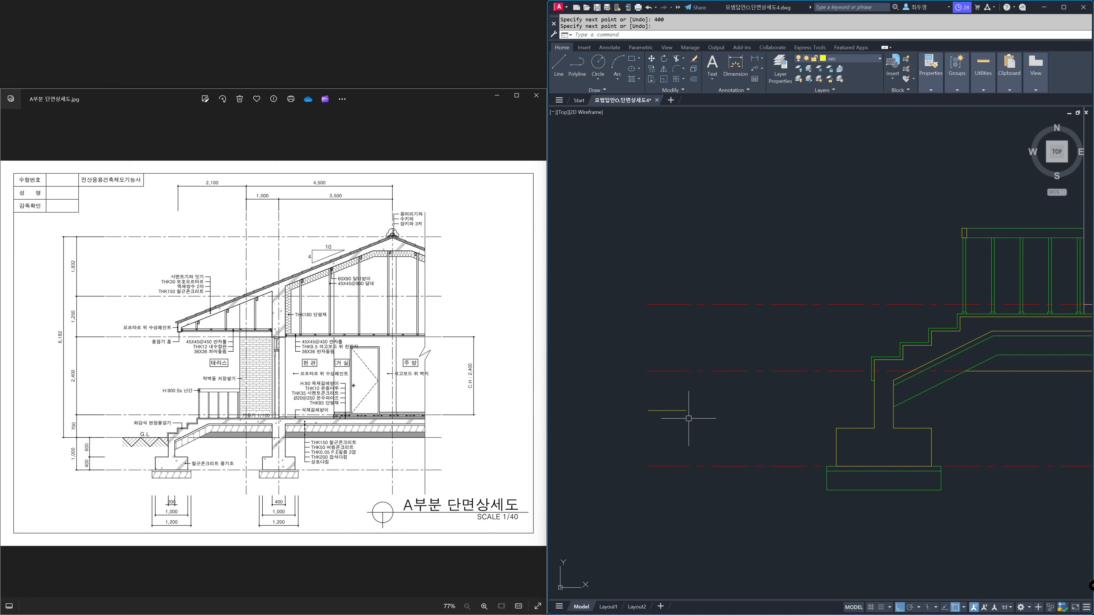
- Rotate the 400-long line by -45 degrees about its left endpoint
key(Return)
key(Return)
key(Return)
click(648, 410)
text(-45)
key(Return)
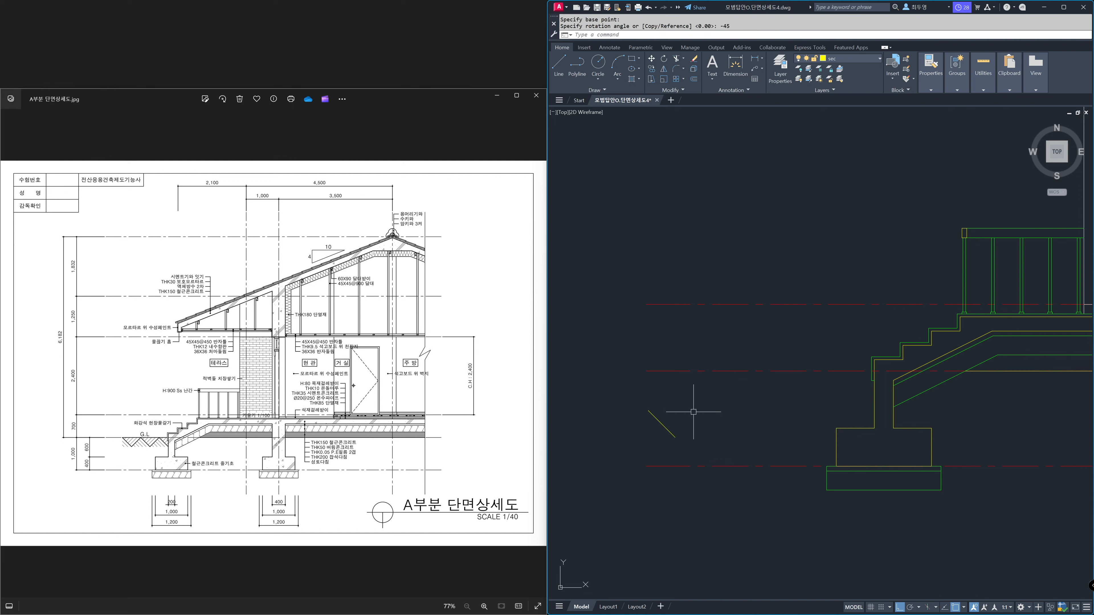
- Mirror the sloped line about a vertical axis through its lower end, keeping the original to form a V
key(Return)
text(p)
key(Return)
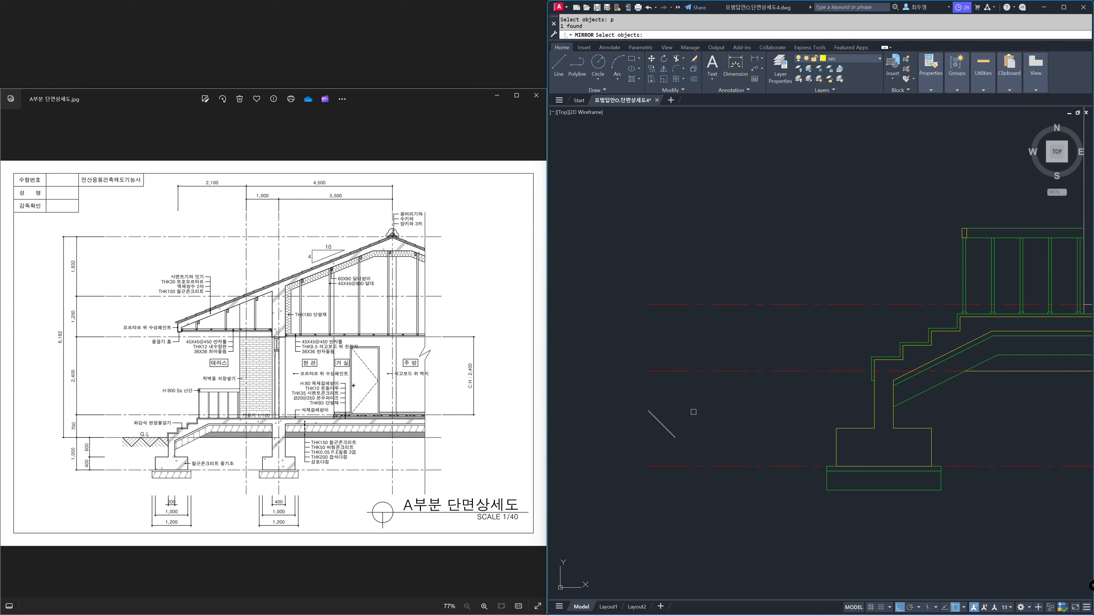
key(Return)
click(675, 437)
click(663, 401)
key(Return)
- Copy the V twice to the right, end to end, to make a continuous zigzag
text(ct o)
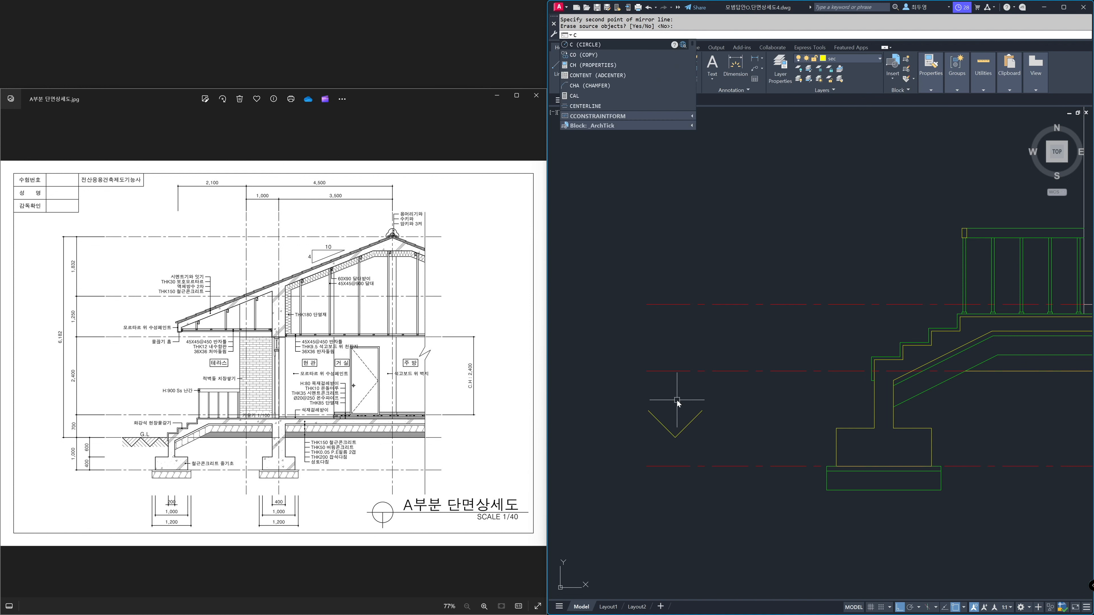
key(Return)
click(640, 397)
click(714, 443)
key(Return)
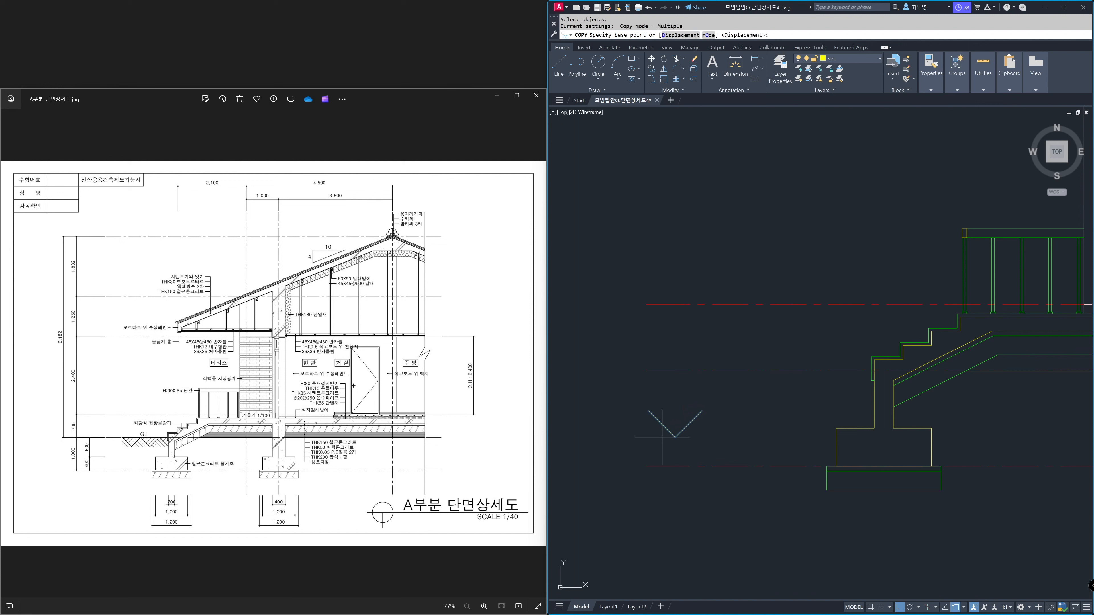
click(648, 411)
click(701, 411)
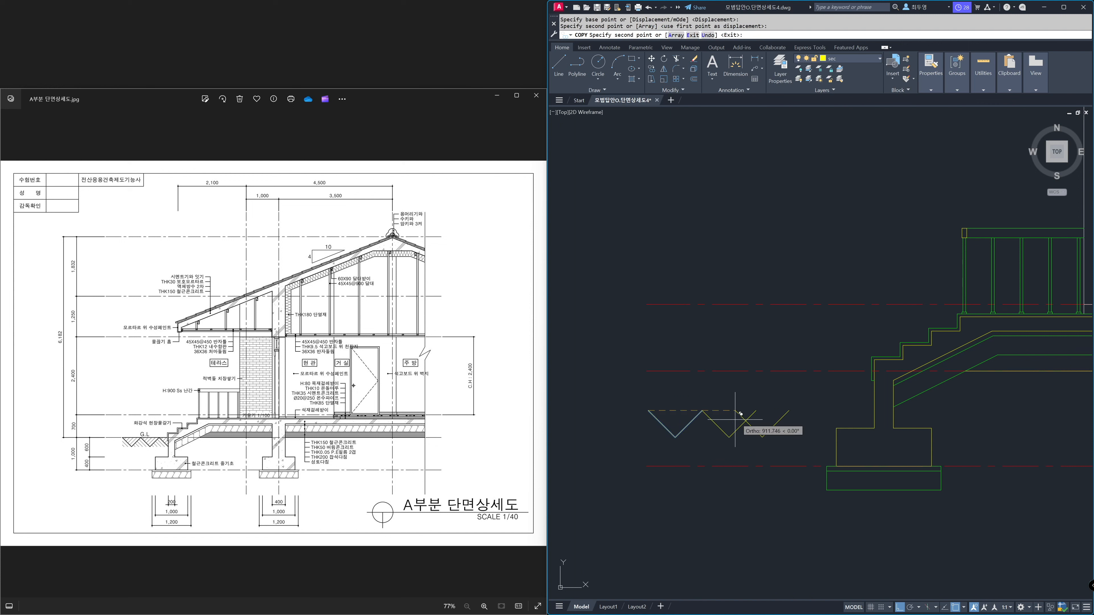
click(755, 410)
key(Return)
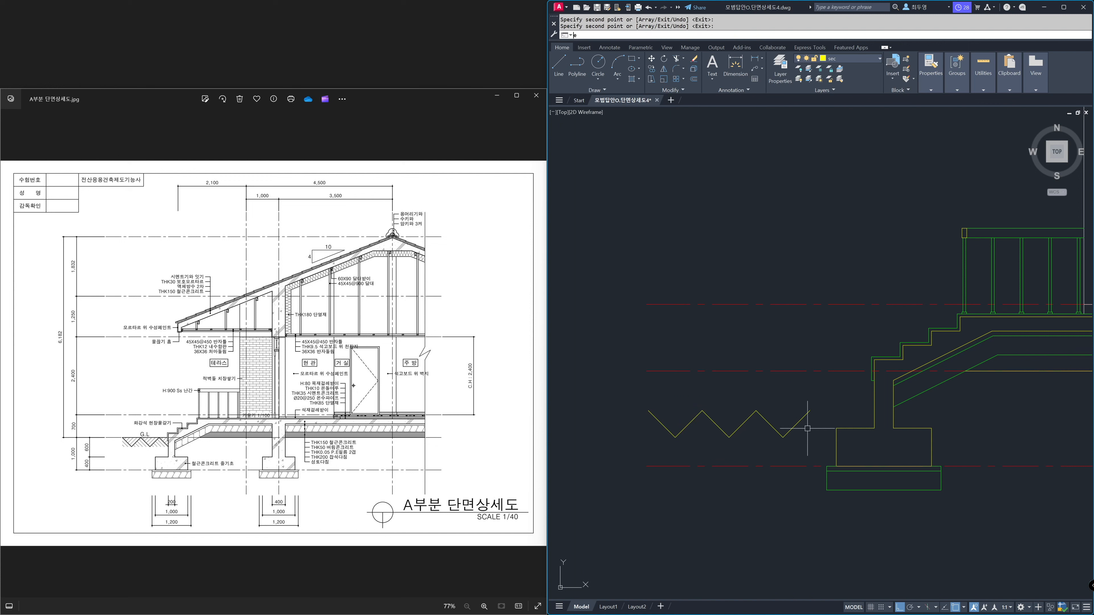
- Erase the last rising line at the right end of the zigzag
text(e)
key(Return)
click(804, 422)
click(799, 419)
key(Return)
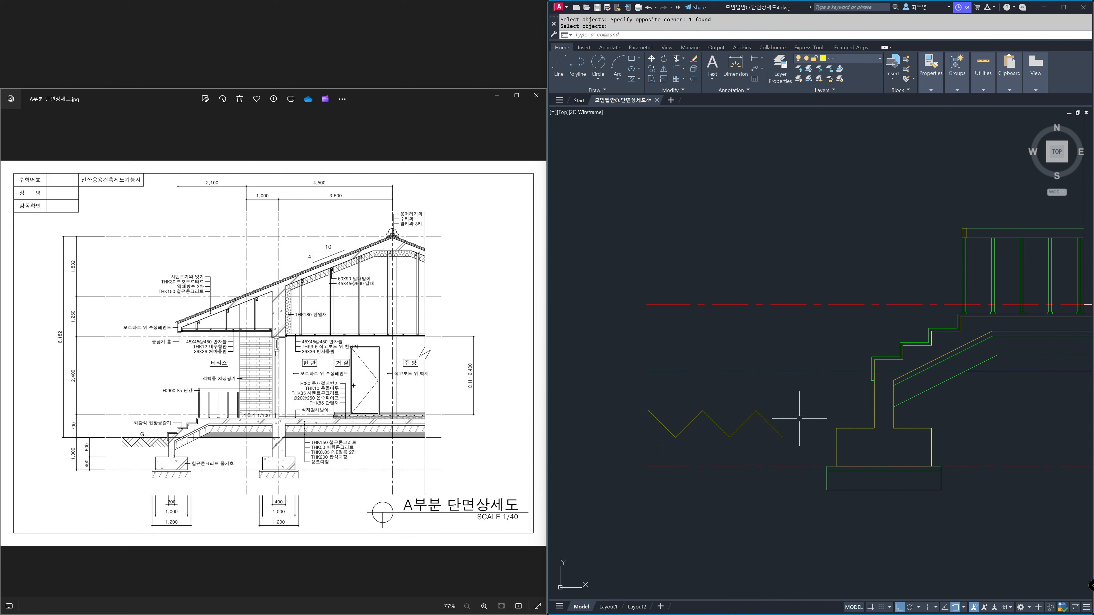
- Draw a rectangle enclosing the zigzag, from its lower right end to its upper left end
text(rec)
key(Return)
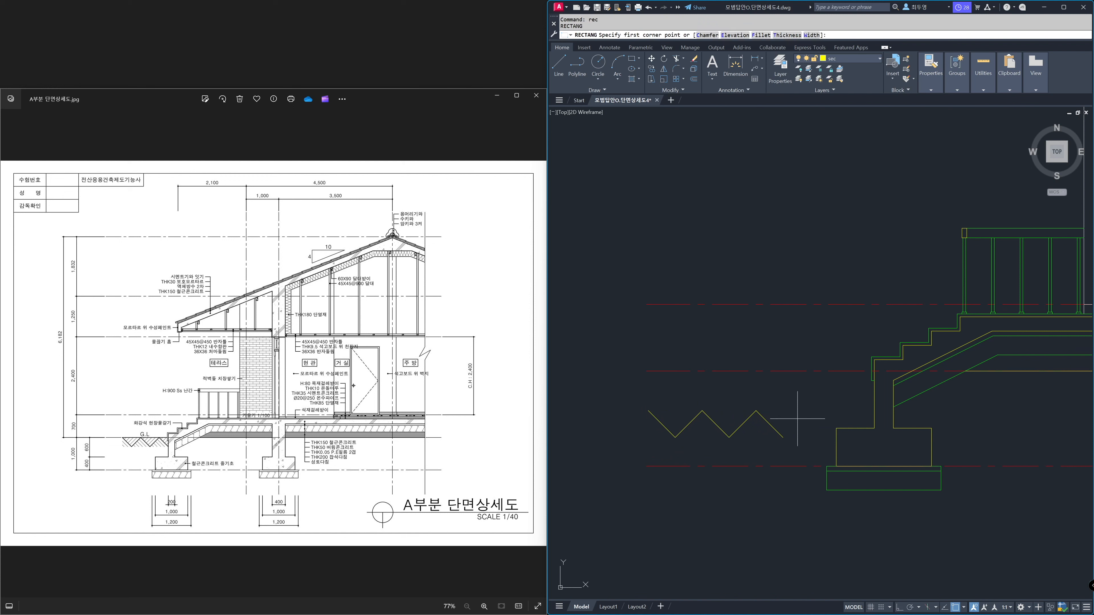
click(783, 437)
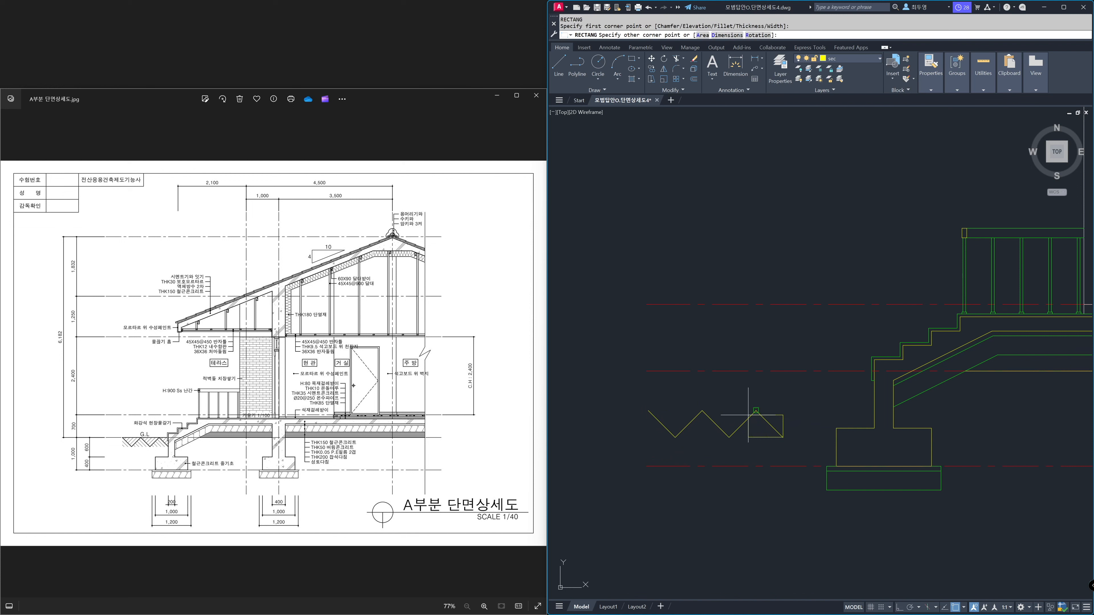
click(648, 410)
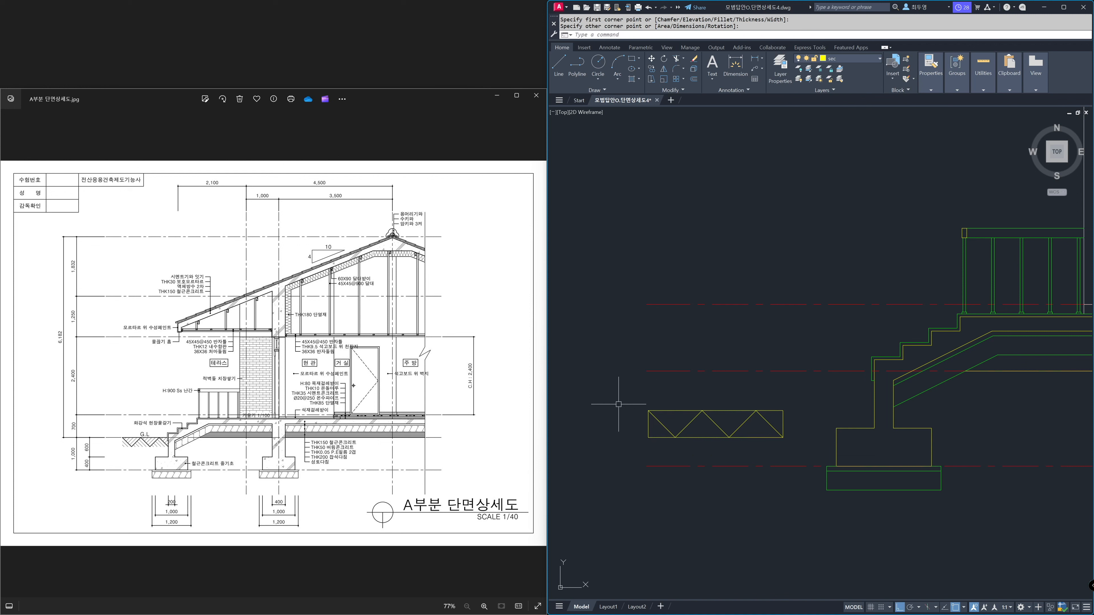
- On the hat layer, hatch the zigzag's upper triangles with a user-defined pattern at 45 degrees, spacing 80, with the origin at the right peak
click(864, 58)
click(844, 130)
key(Return)
click(787, 59)
click(782, 98)
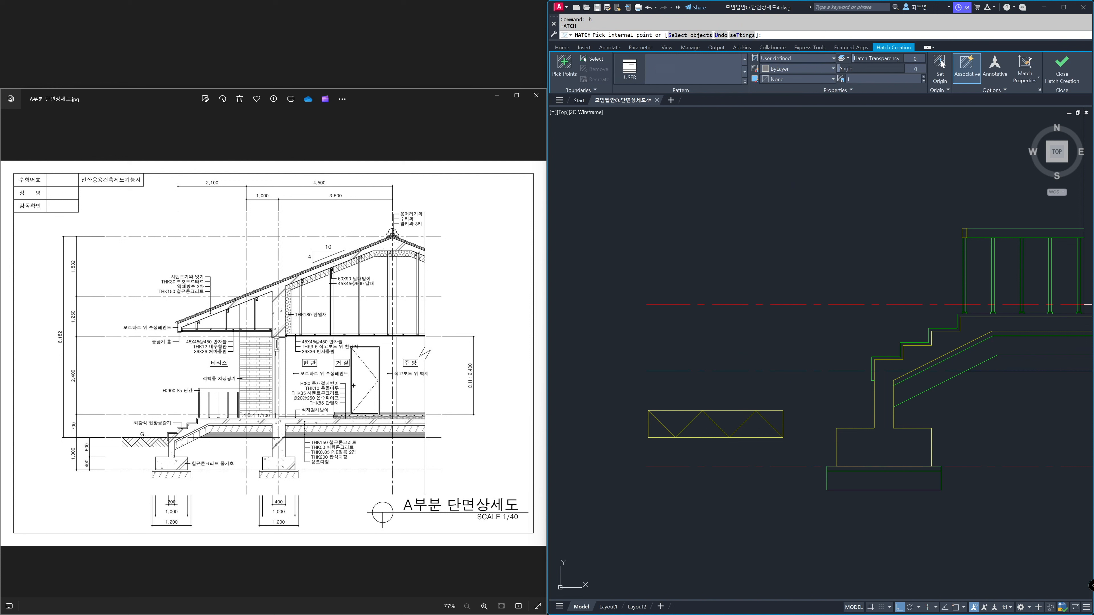
text(45)
text(80)
click(682, 421)
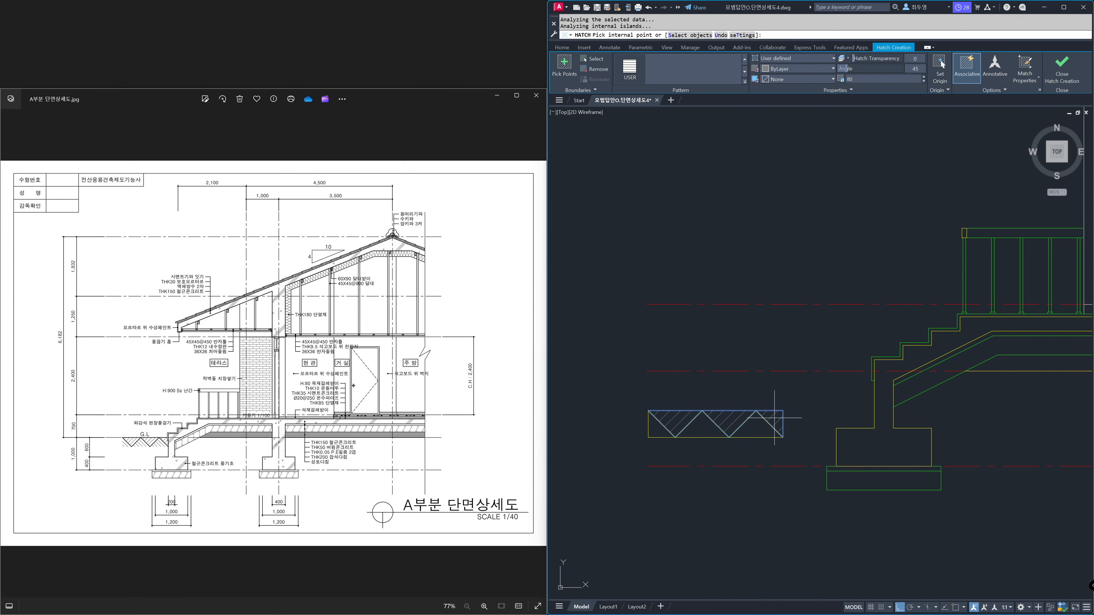
click(939, 65)
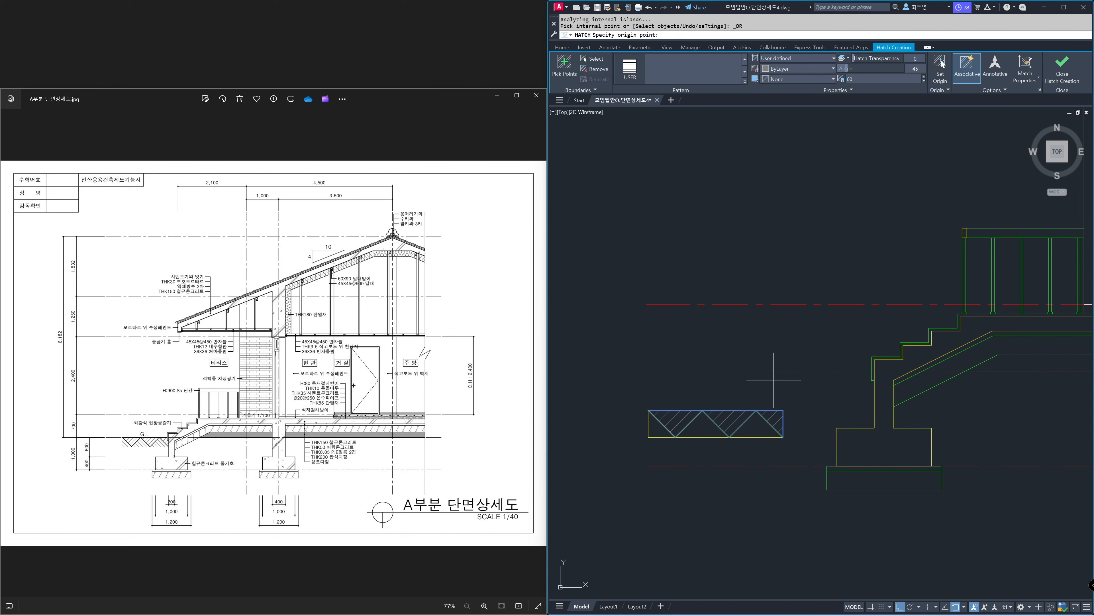
click(757, 410)
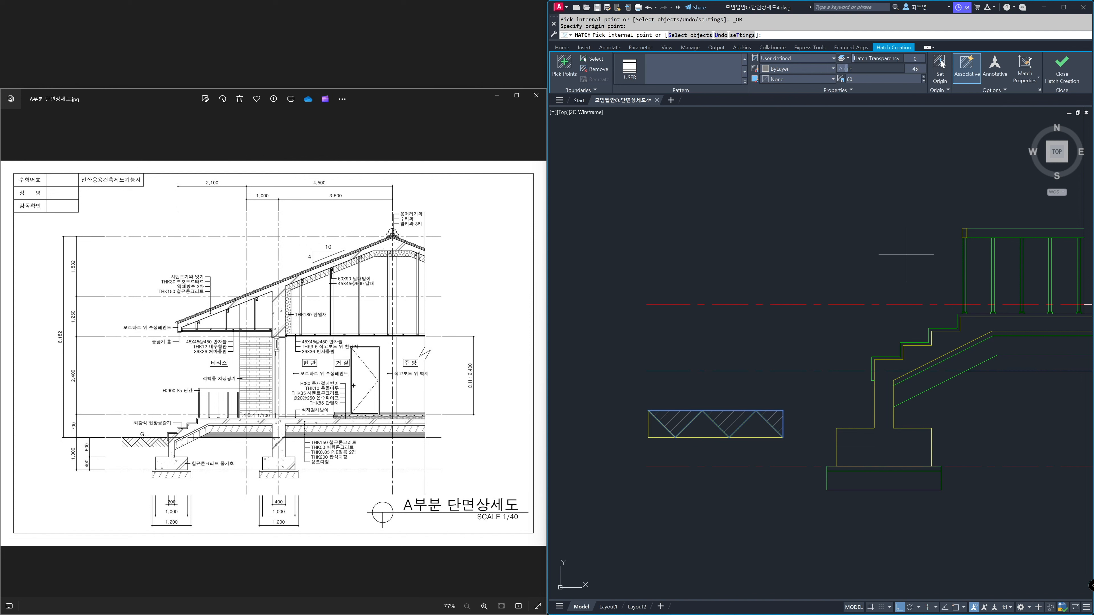
click(1061, 69)
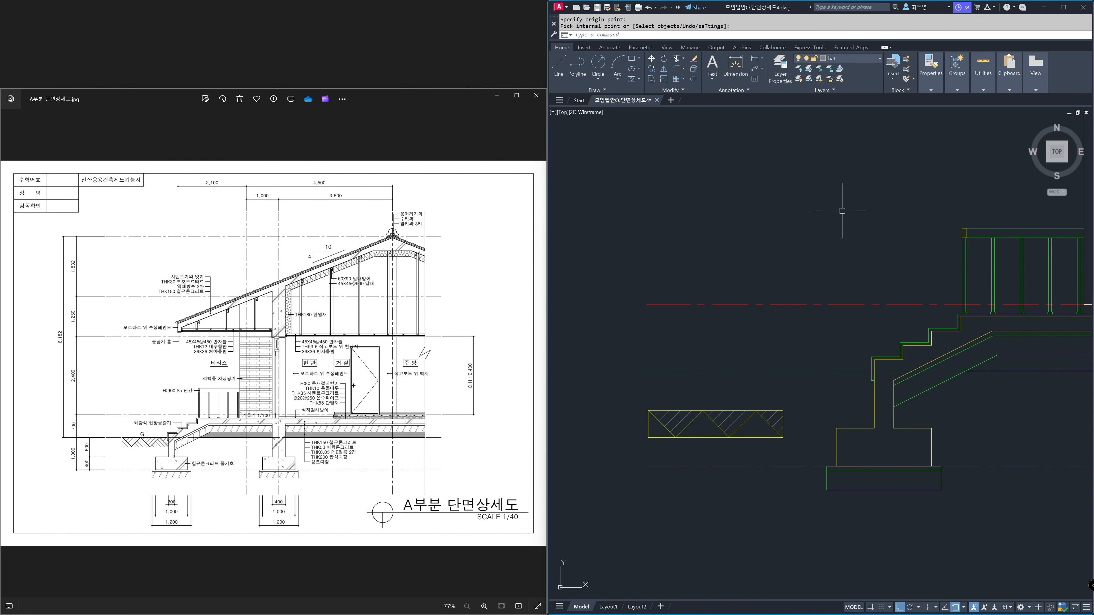
- Hatch the zigzag's lower triangles with the user-defined pattern at -45 degrees, with the origin at the right peak
key(Return)
click(659, 433)
click(706, 431)
click(754, 430)
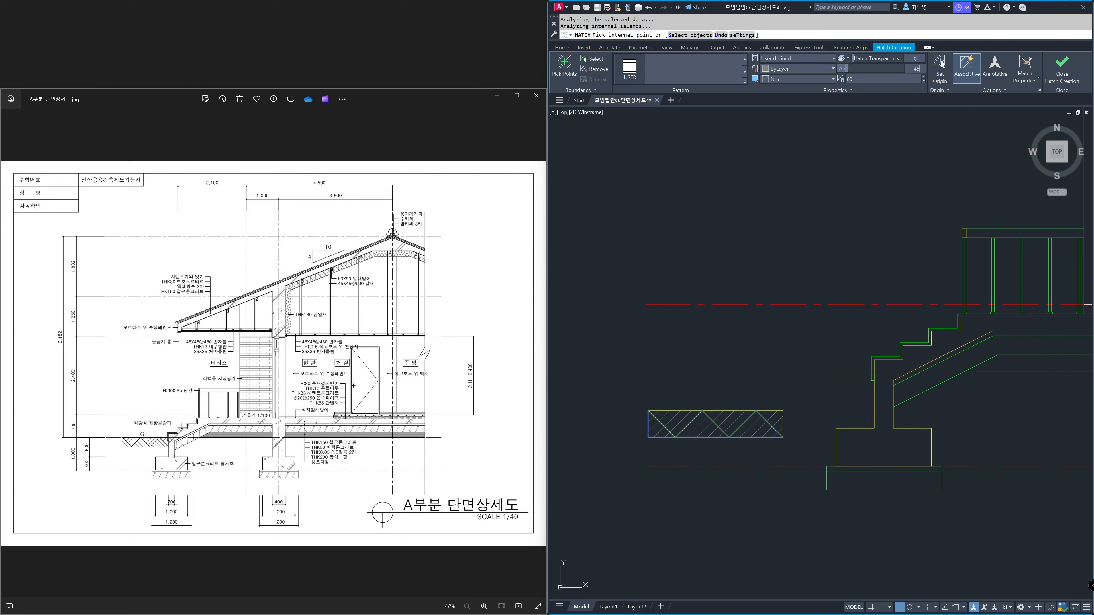
click(840, 69)
text(-45)
key(Return)
click(940, 65)
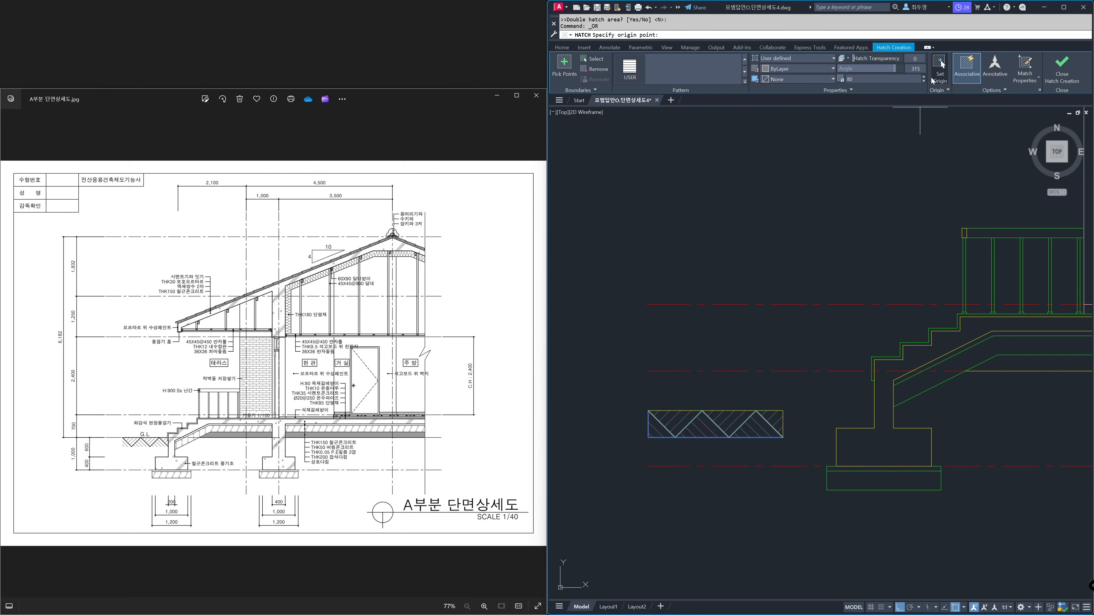
click(755, 410)
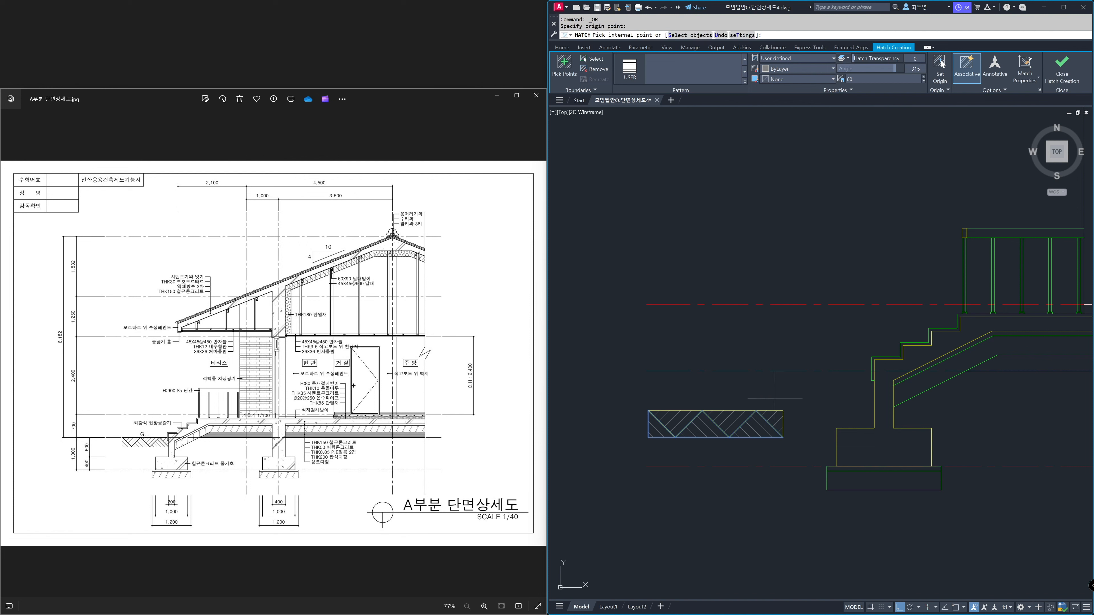
key(Return)
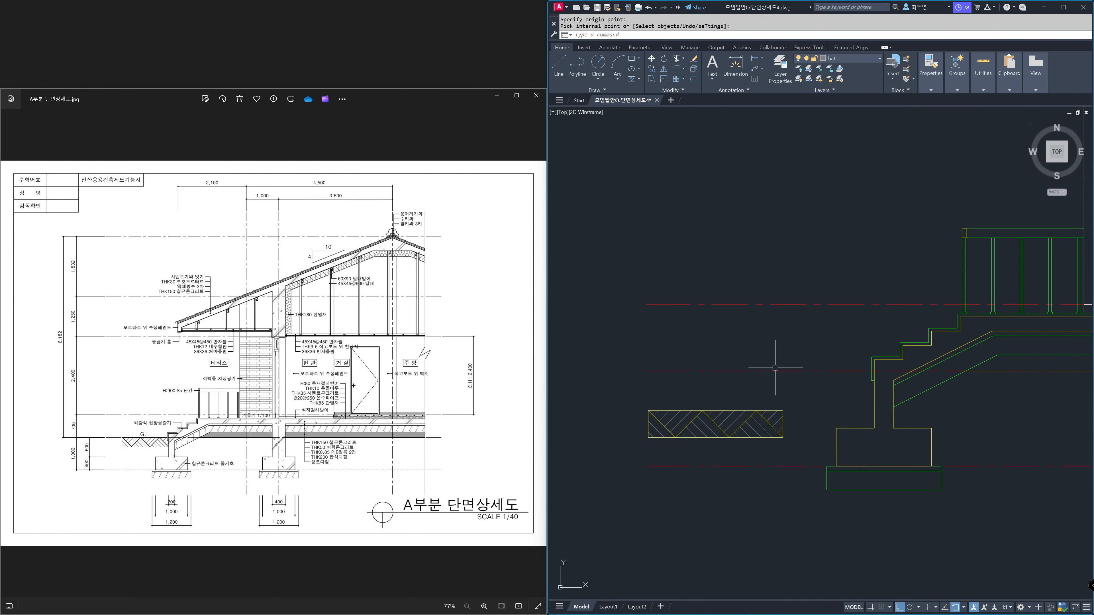
- Move the whole hatched zigzag by its upper right corner to the stair foundation wall at the ground level line
text(m)
key(Return)
click(636, 393)
click(791, 446)
key(Return)
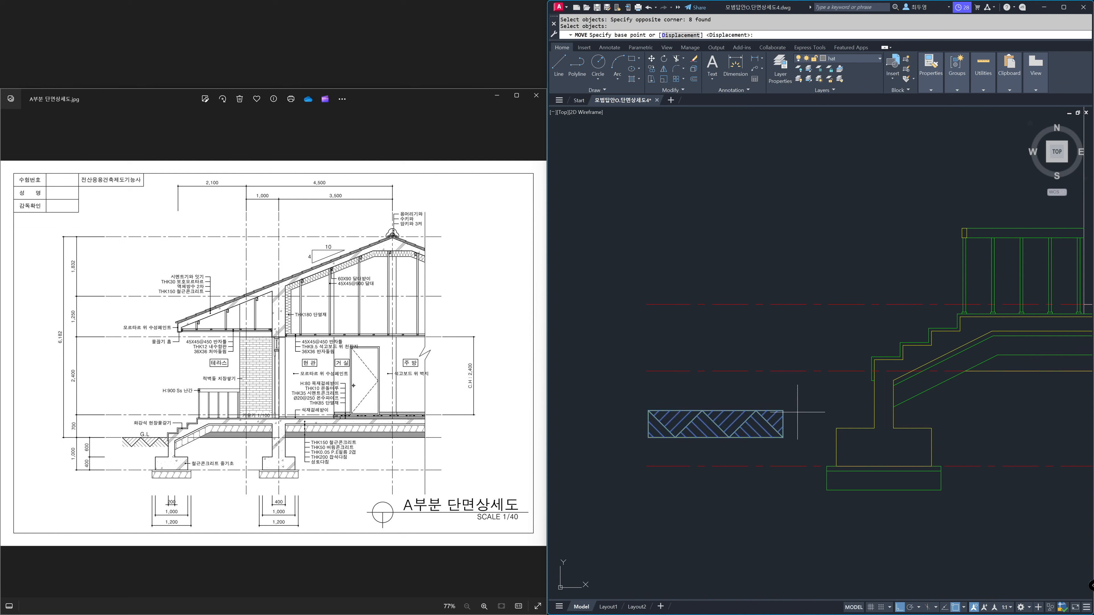
click(783, 410)
key(F8)
text(')
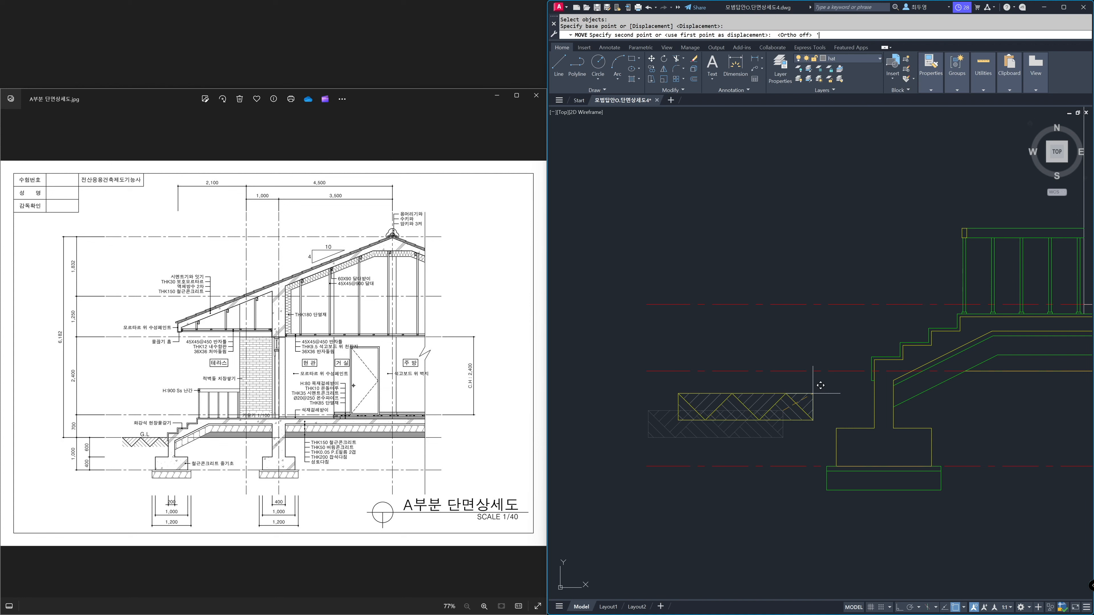
text(z)
key(Return)
click(757, 318)
click(950, 440)
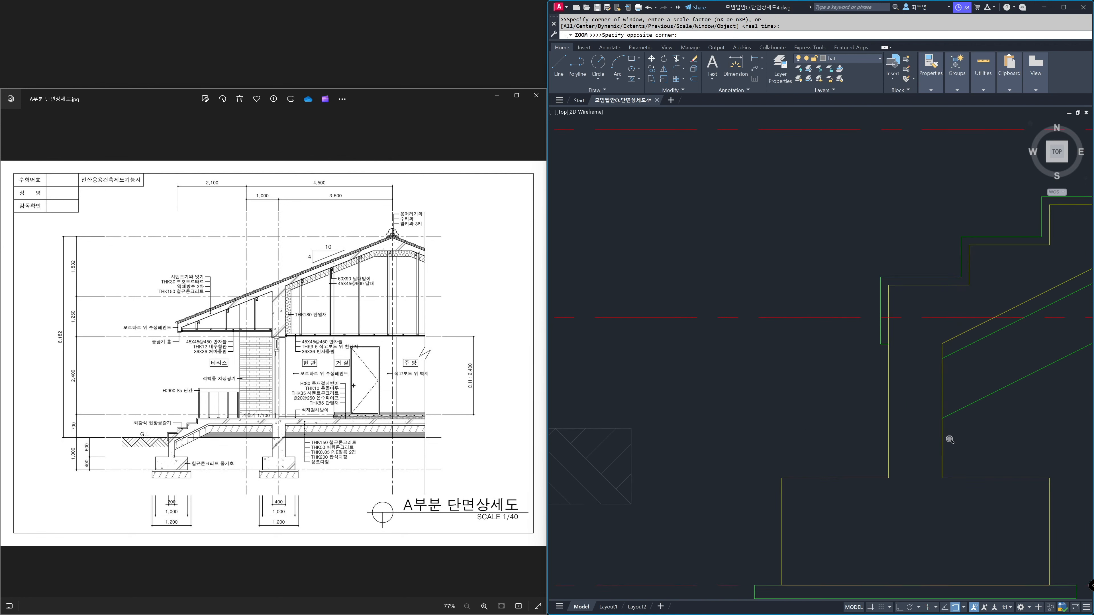
click(890, 313)
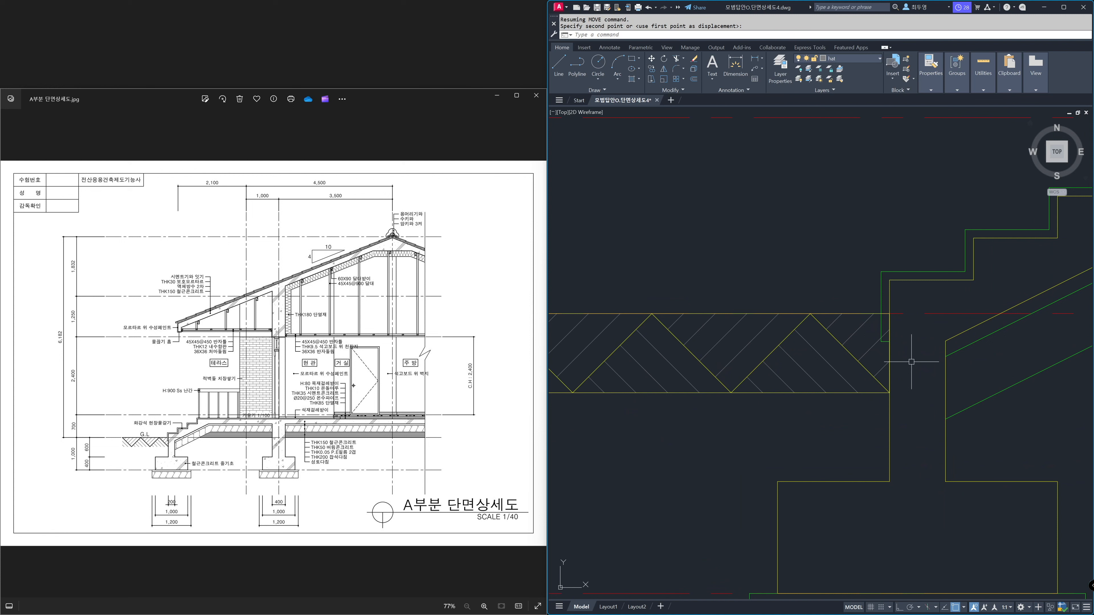
- Trim the ground pattern's overlap at the stair's lower face, and erase the rectangle around the pattern
text(tr)
key(Return)
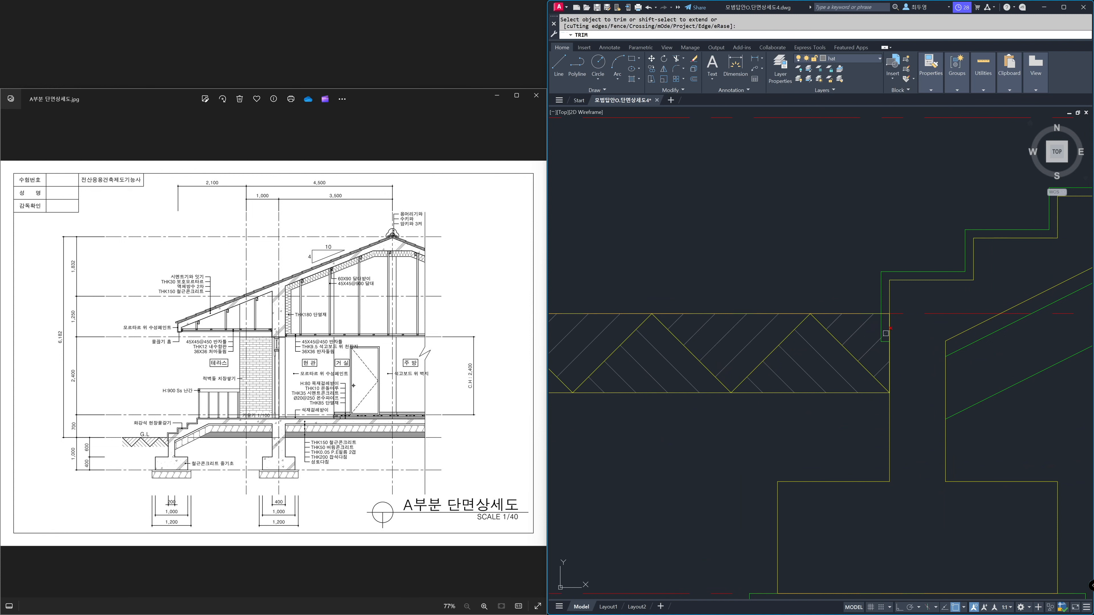
click(885, 334)
key(Escape)
text(e)
key(Return)
click(867, 394)
key(Return)
- Draw a horizontal ground line on the sec layer from the stair's lower face to the left end of the zigzag pattern
text(z)
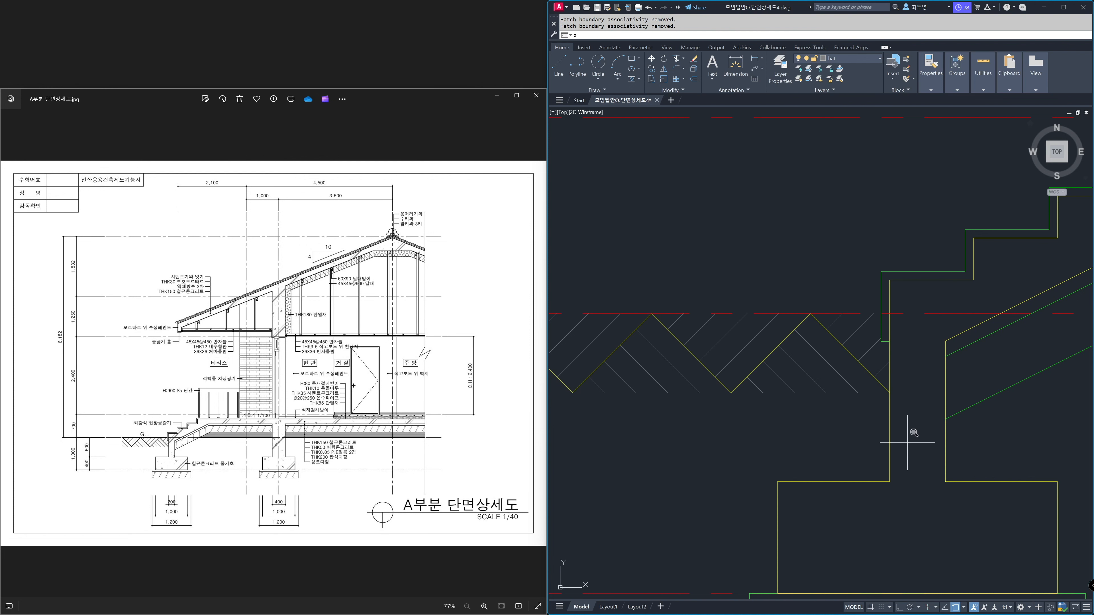
key(Return)
text(p)
key(Return)
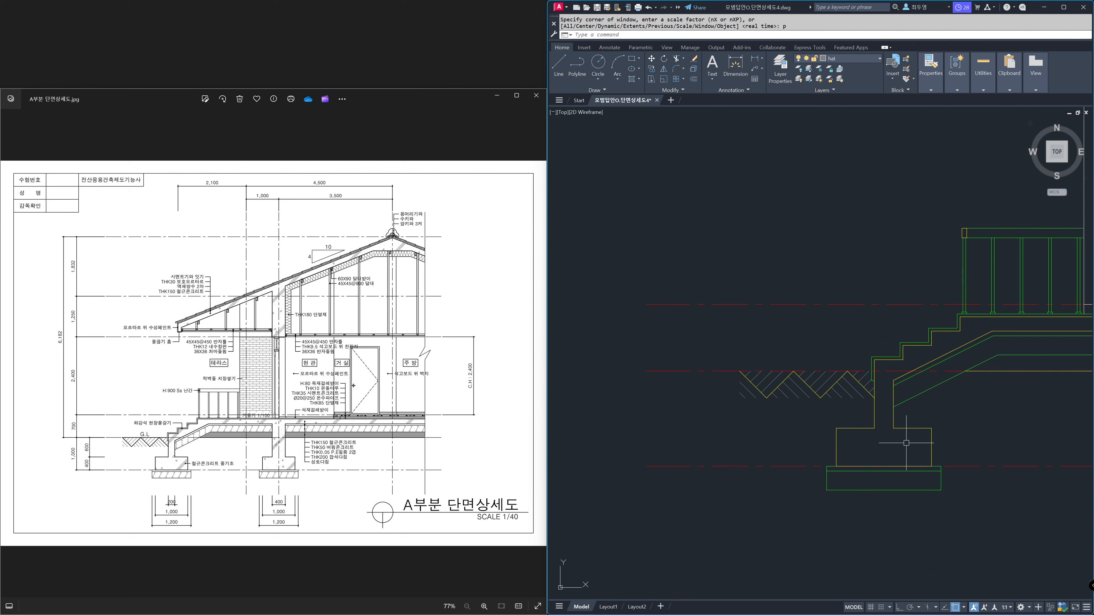
click(874, 62)
click(846, 172)
text(l)
key(Return)
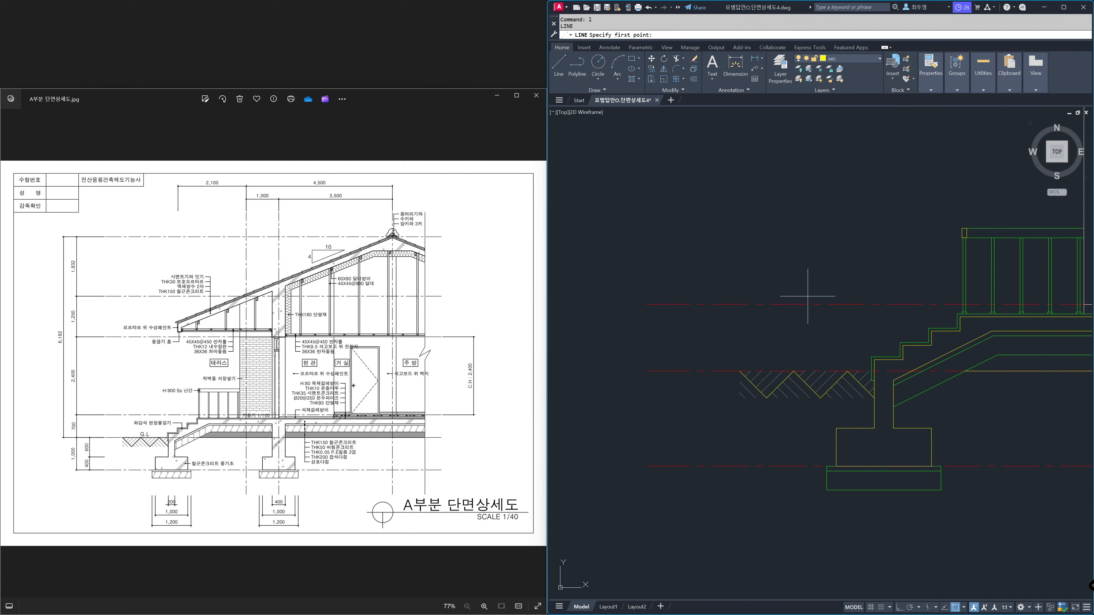
key(F8)
click(872, 358)
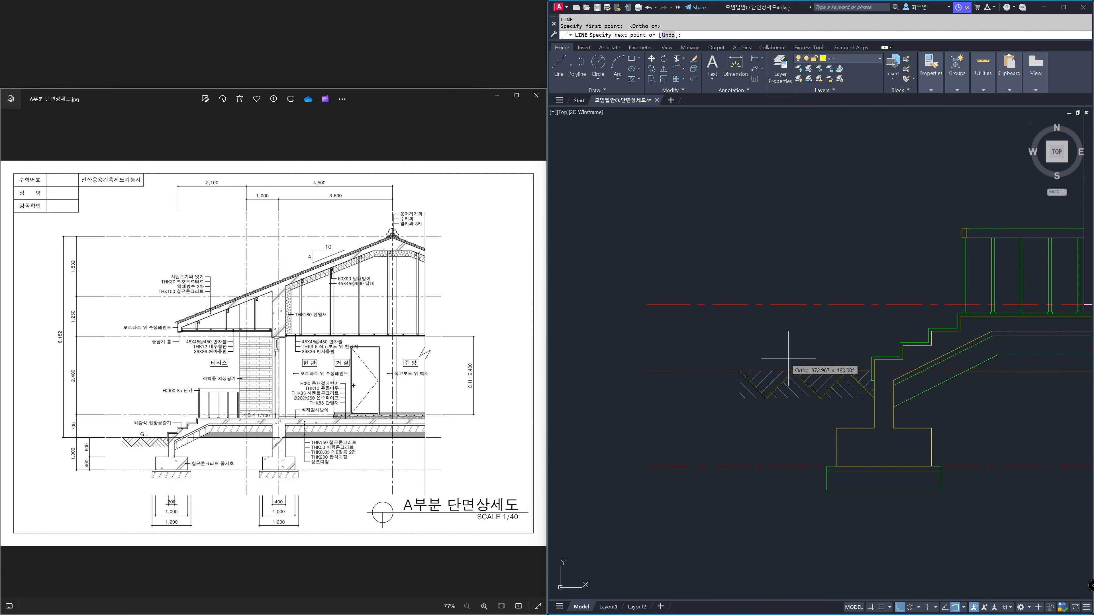
click(738, 371)
key(Return)
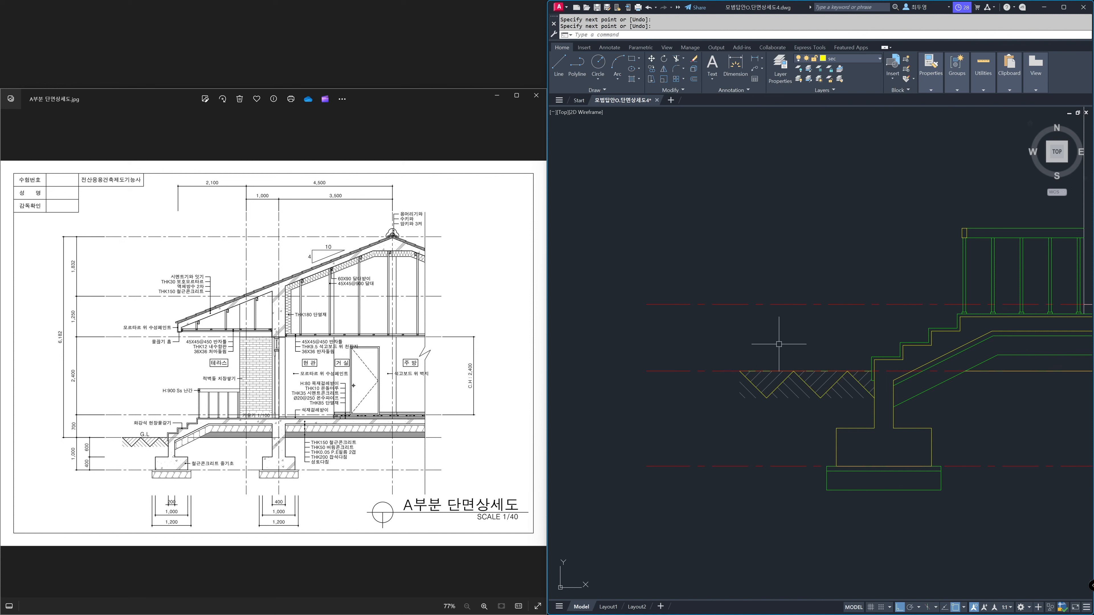
- Bring the ground line beside the terrace stair to the front of the draw order and regenerate the drawing
click(772, 370)
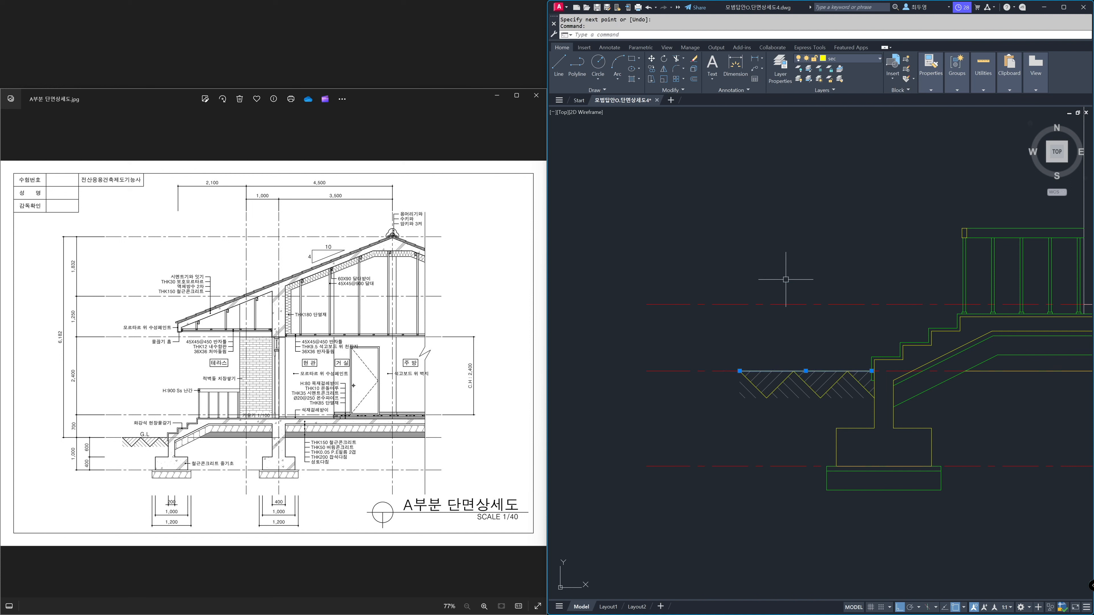
click(685, 89)
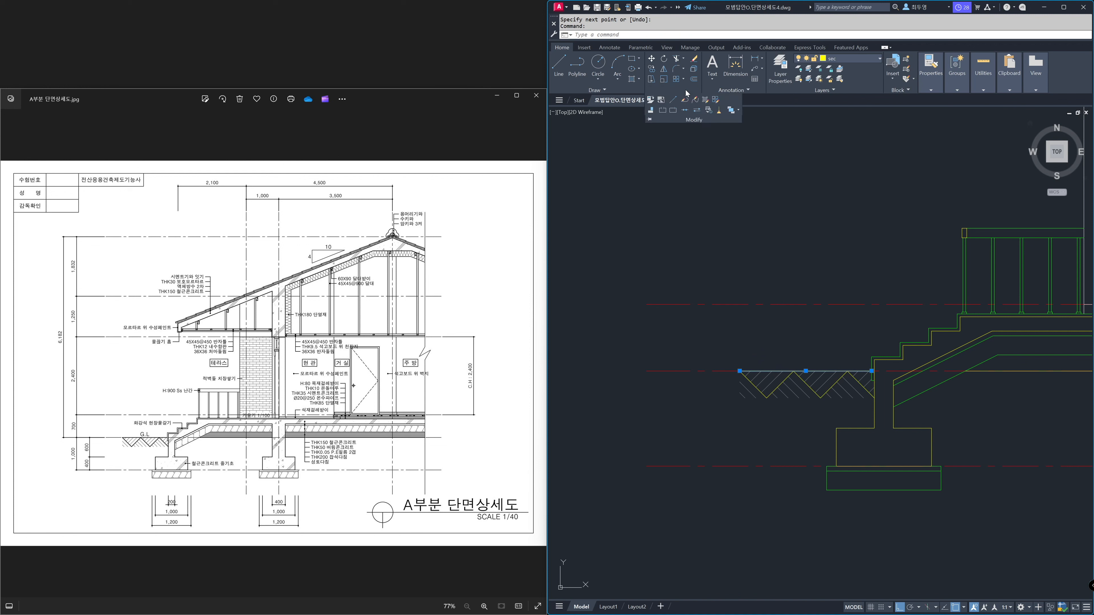
click(738, 110)
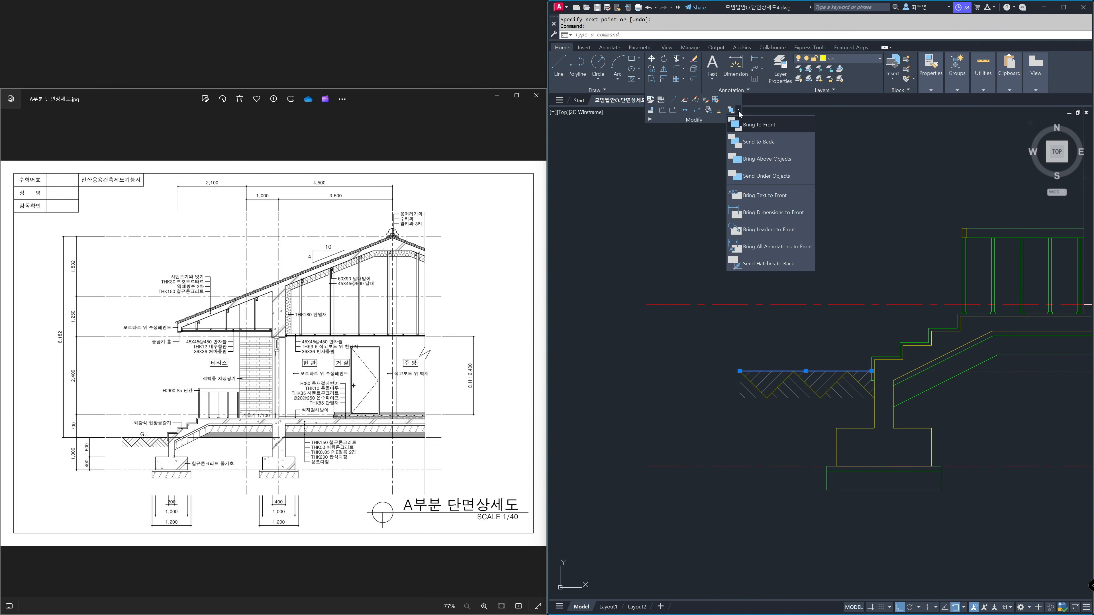
click(752, 125)
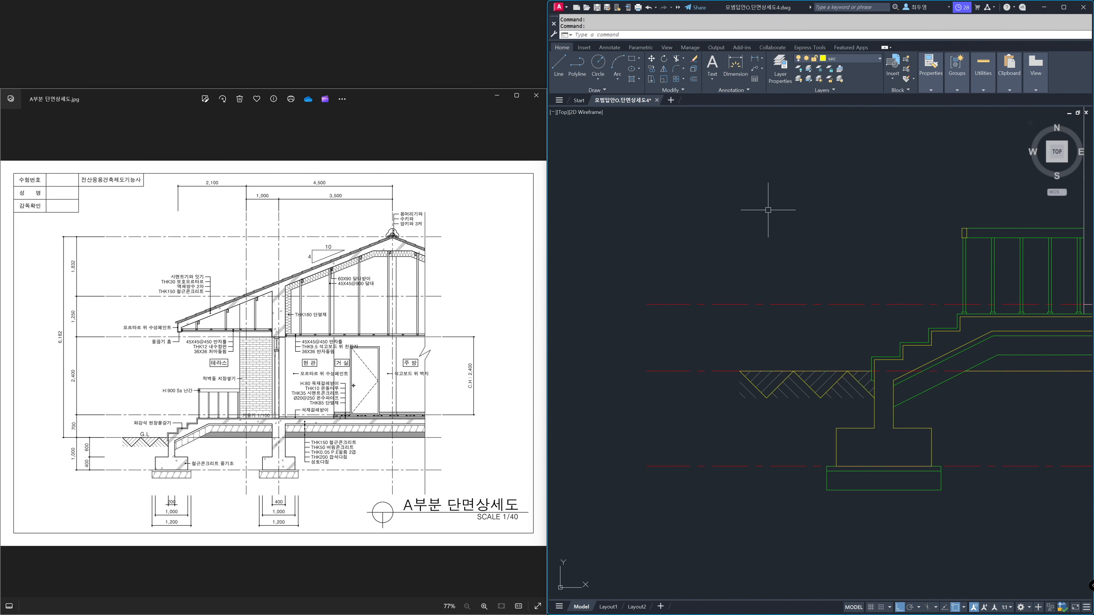
key(Return)
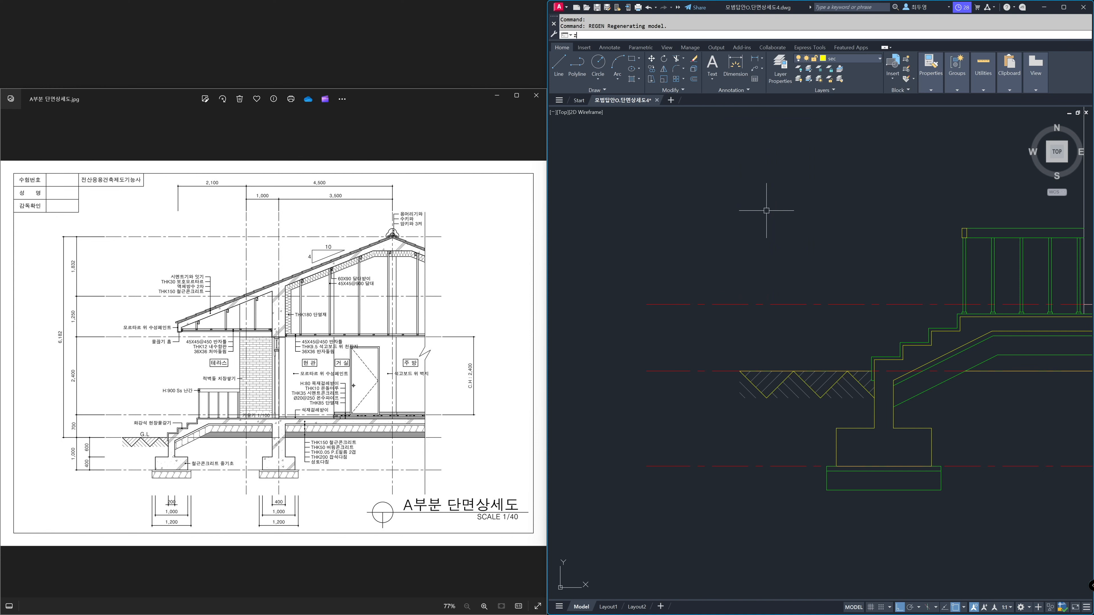
- Copy the horizontal centre line below the roof ridge up to the ridge, using its crossing with the vertical centre line as base point
text(z)
key(Return)
key(Return)
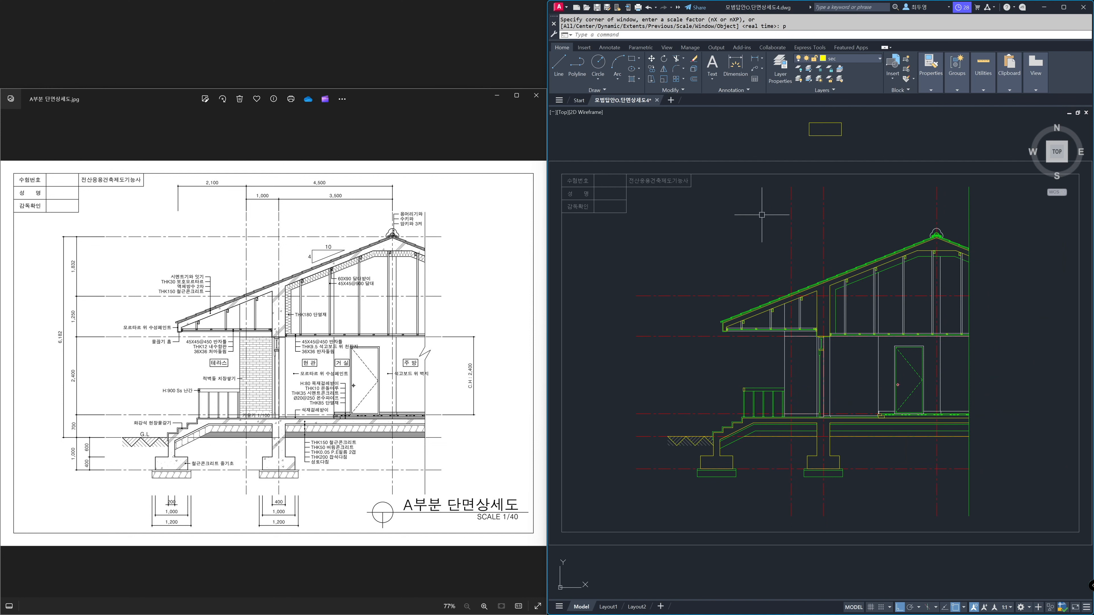
text(z)
key(Return)
click(853, 205)
click(969, 296)
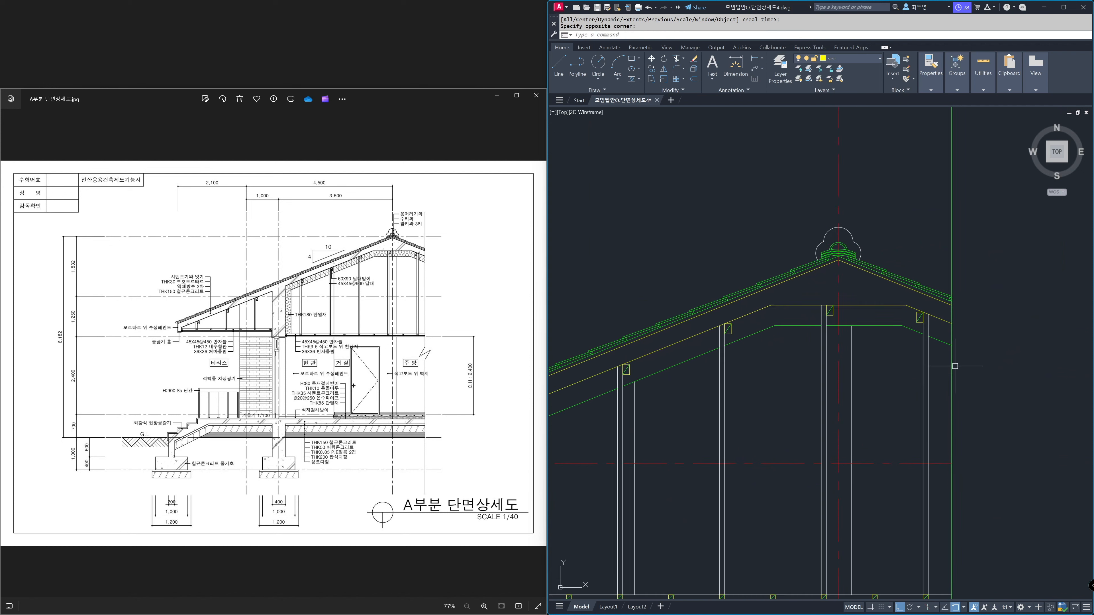
text(co)
key(Return)
click(856, 464)
key(Return)
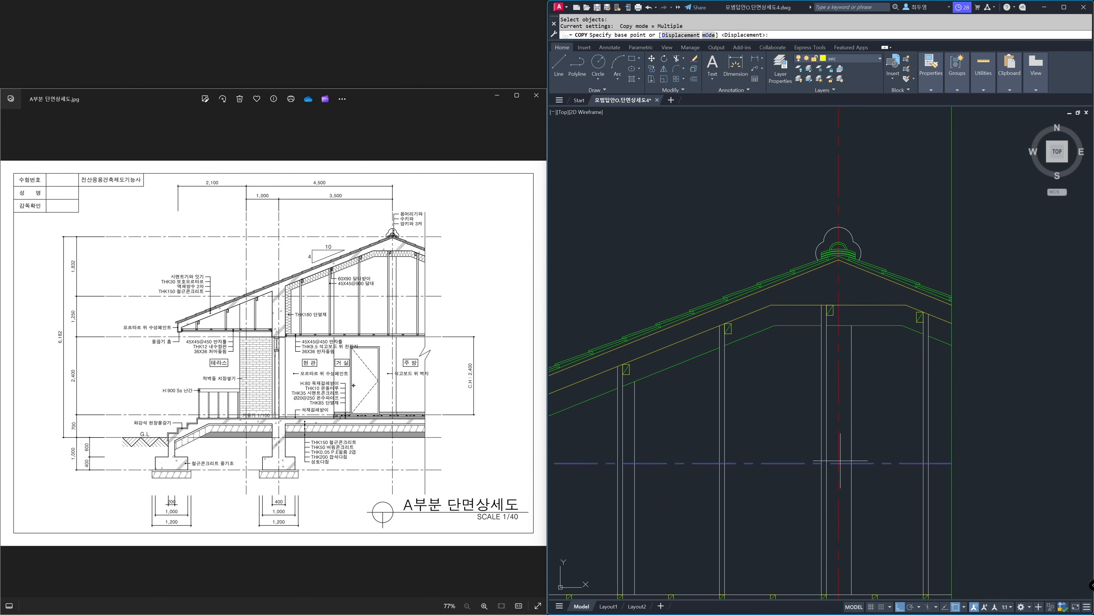
click(838, 464)
click(844, 250)
key(Return)
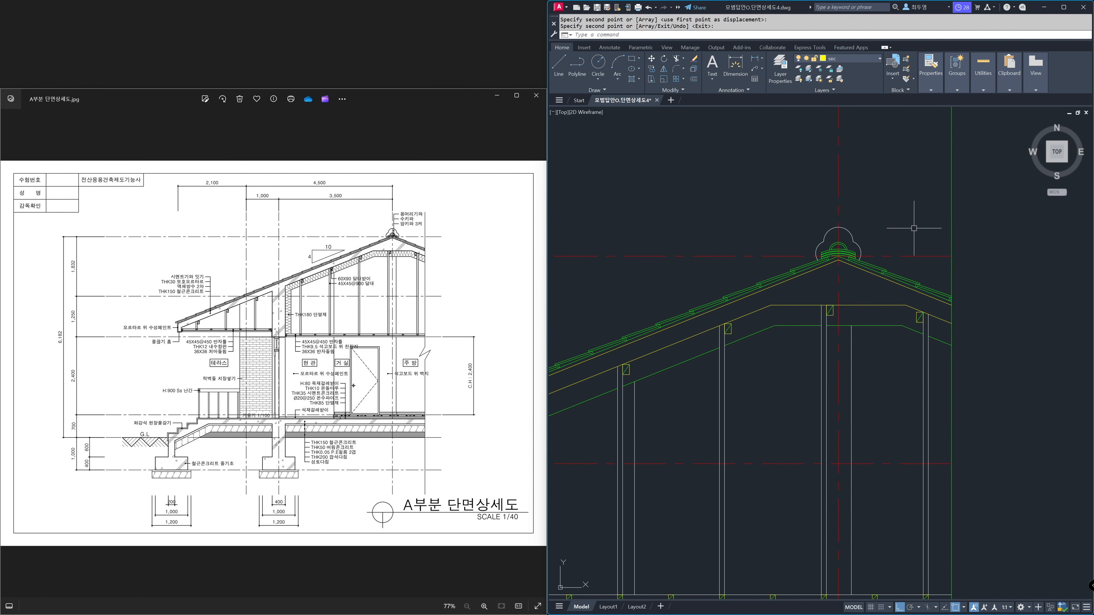
- On the txt layer, draw horizontal construction lines through the top of the ridge tile and the underside of the footing
text(z)
key(Return)
text(p)
key(Return)
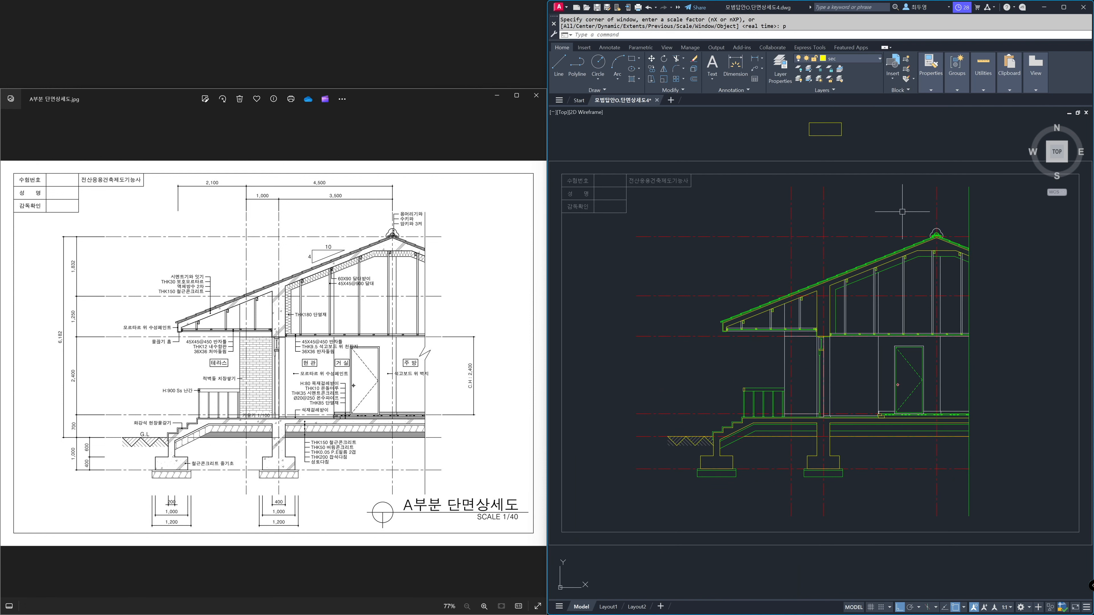
click(868, 59)
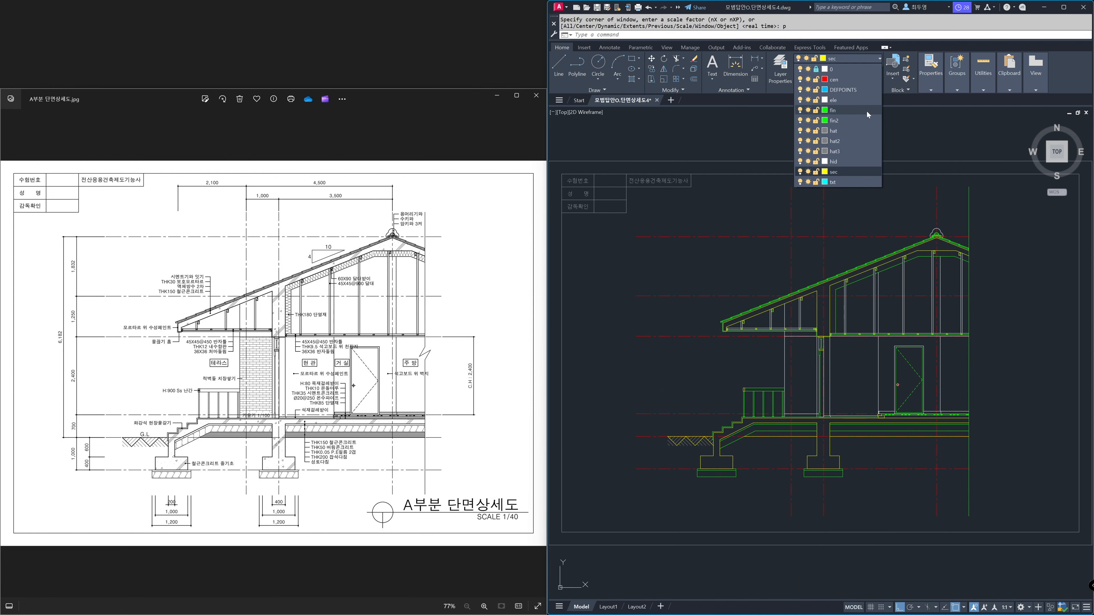
click(866, 182)
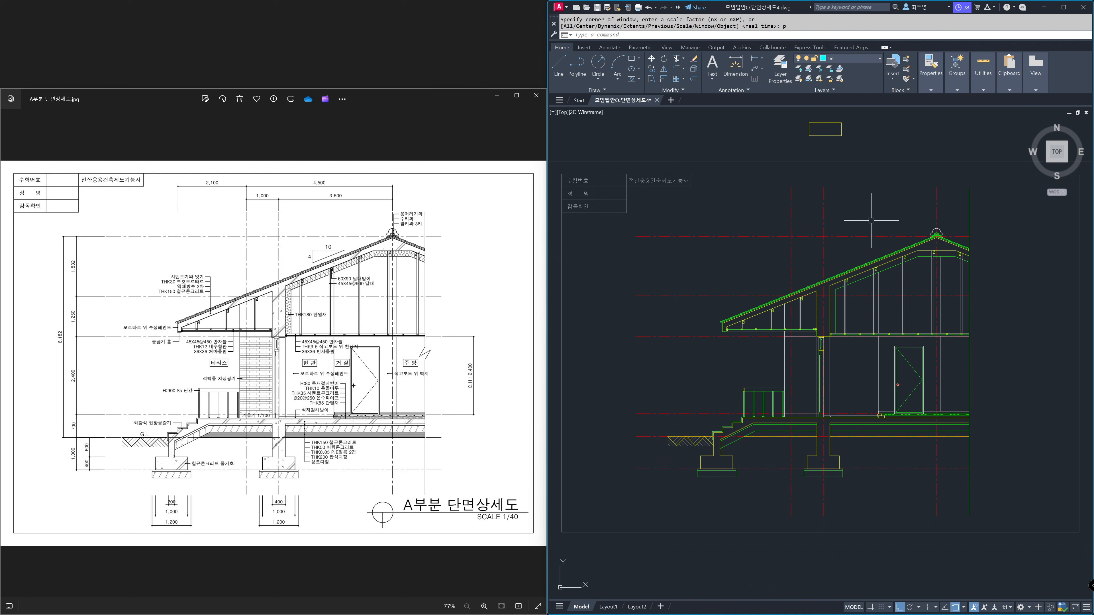
text(xl)
key(Return)
text(h)
key(Return)
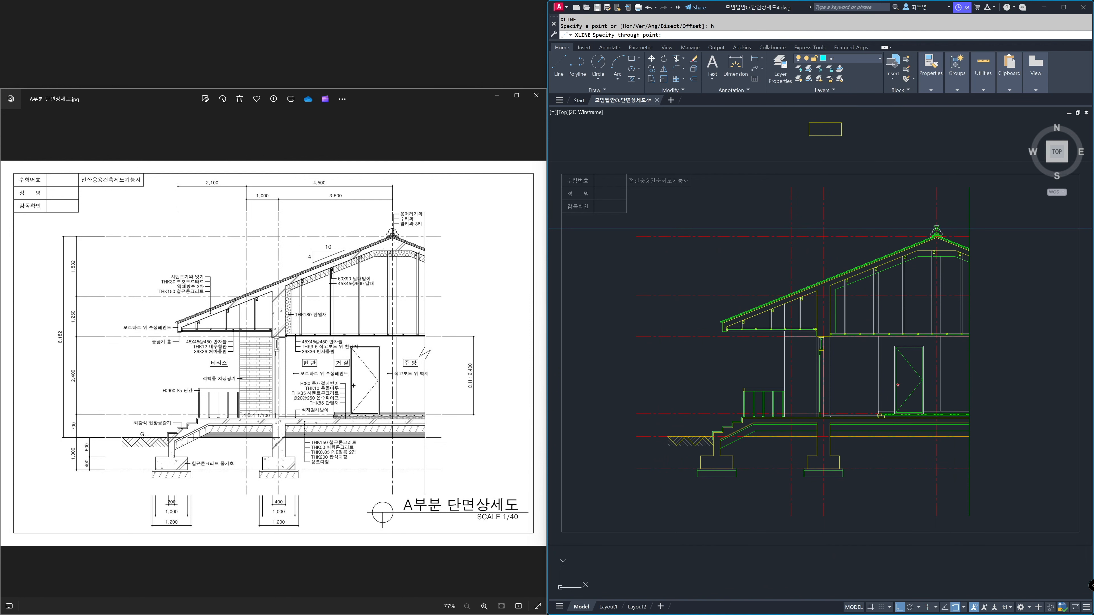
click(925, 228)
click(804, 477)
key(Return)
- Draw a vertical construction line through the left end of the ground pattern
key(Return)
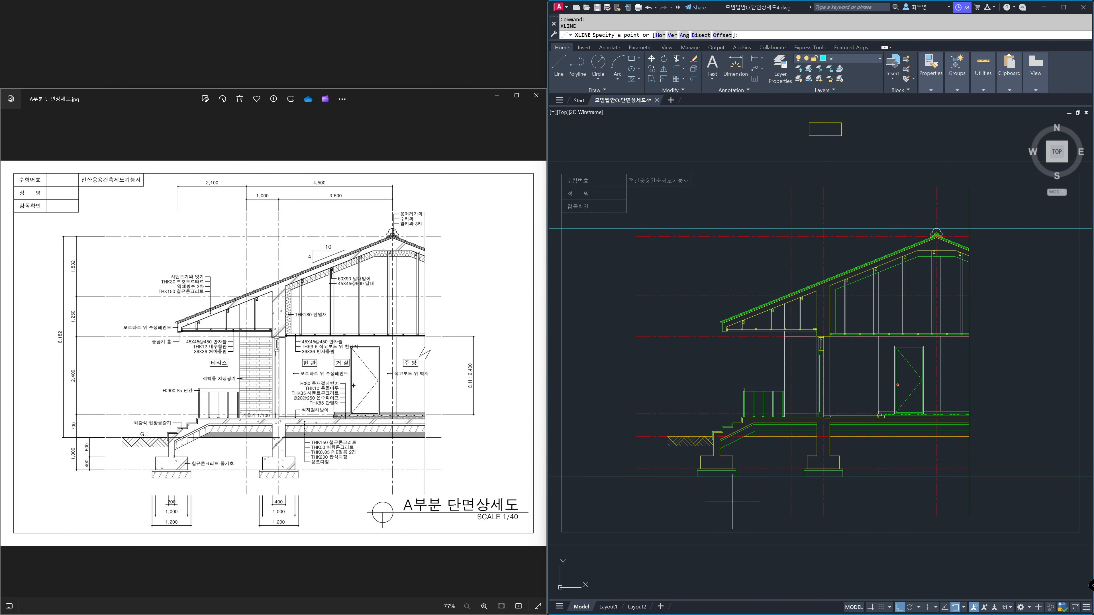
text(v)
key(Return)
click(668, 431)
key(Return)
- With object snap off, offset the three construction lines and the section's right boundary line outward by 500
text(o)
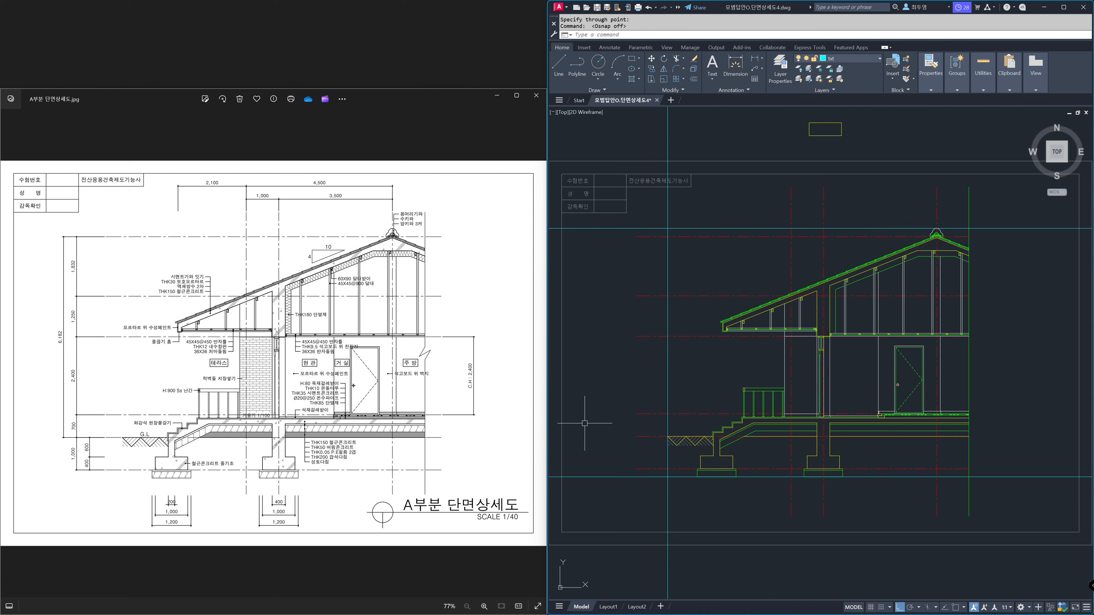
key(Return)
key(Return)
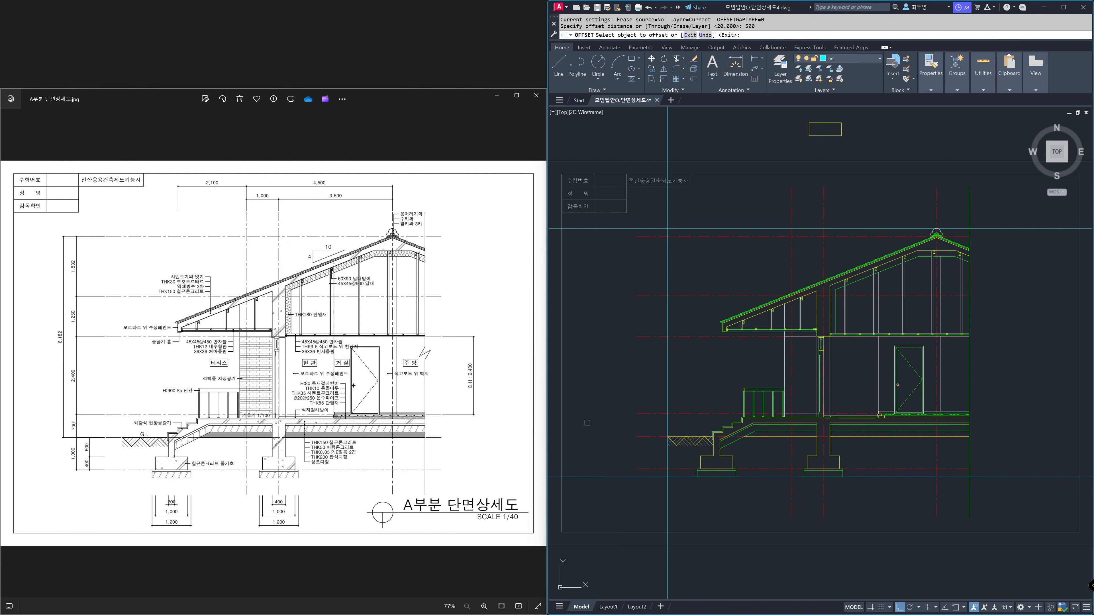
click(667, 396)
click(625, 394)
click(615, 477)
click(616, 498)
click(627, 225)
click(732, 215)
click(969, 226)
click(1026, 248)
key(Return)
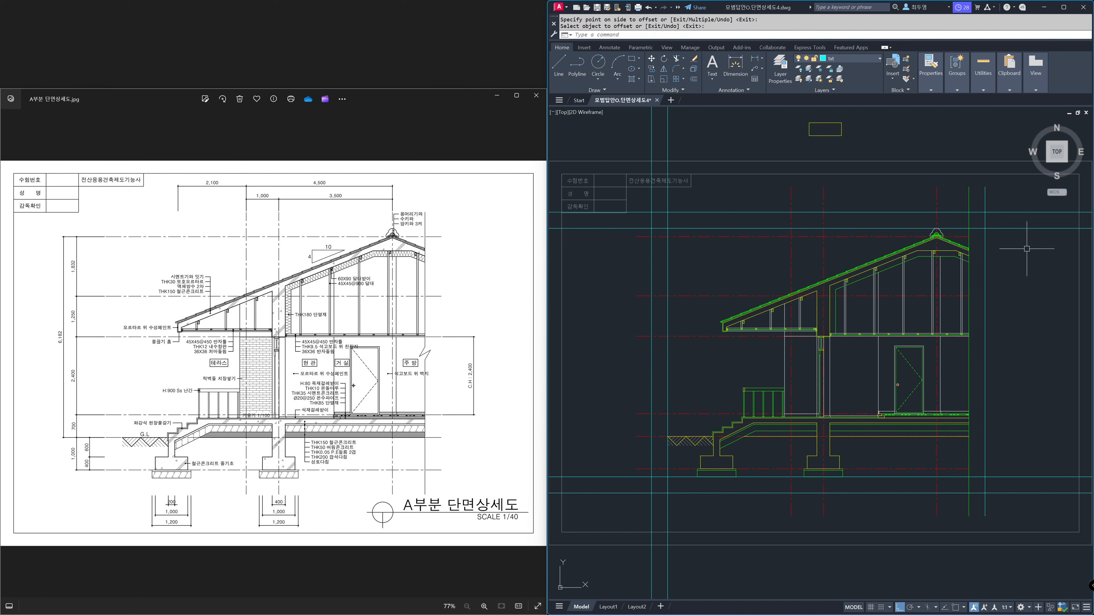
- Erase the three original construction lines, keeping their outer offsets
text(e)
key(Return)
click(666, 228)
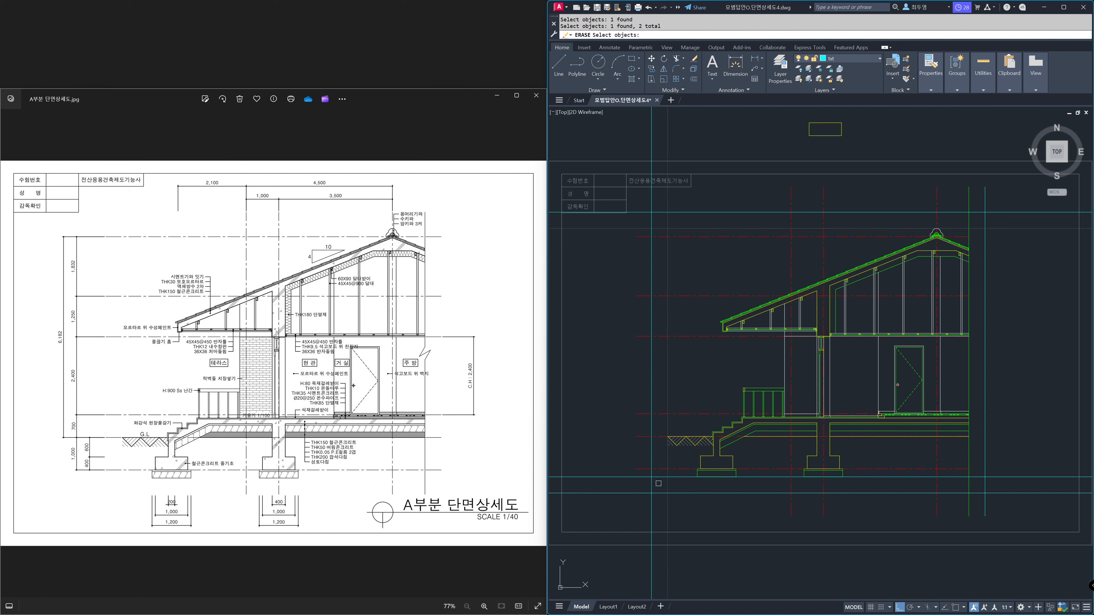
key(Return)
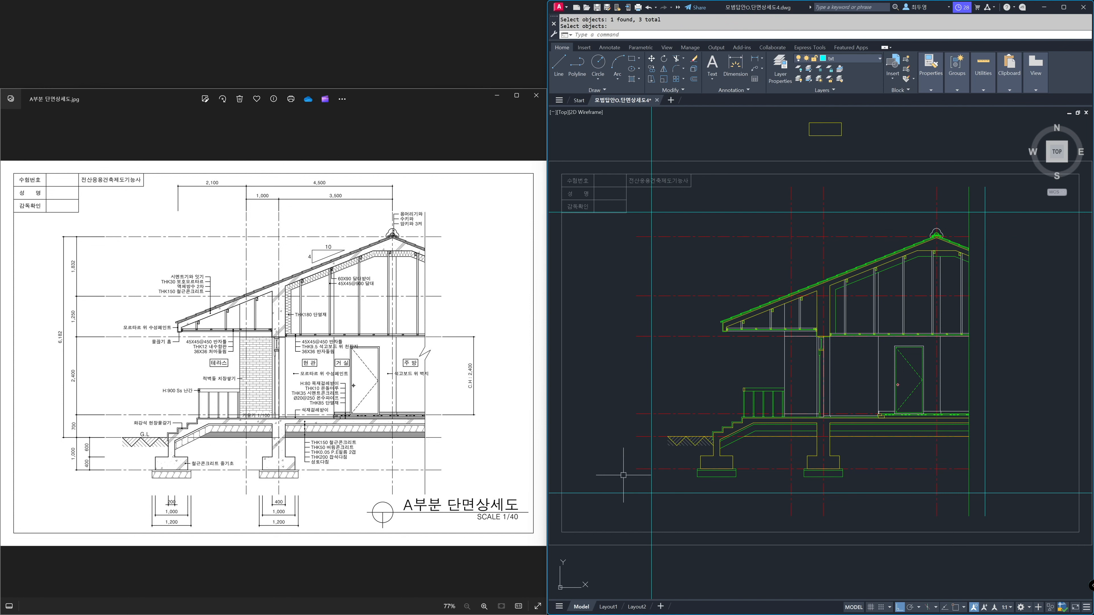
- Fillet the four offset lines with zero radius in multiple mode to form a closed rectangular frame around the section
text(f)
key(Return)
key(Return)
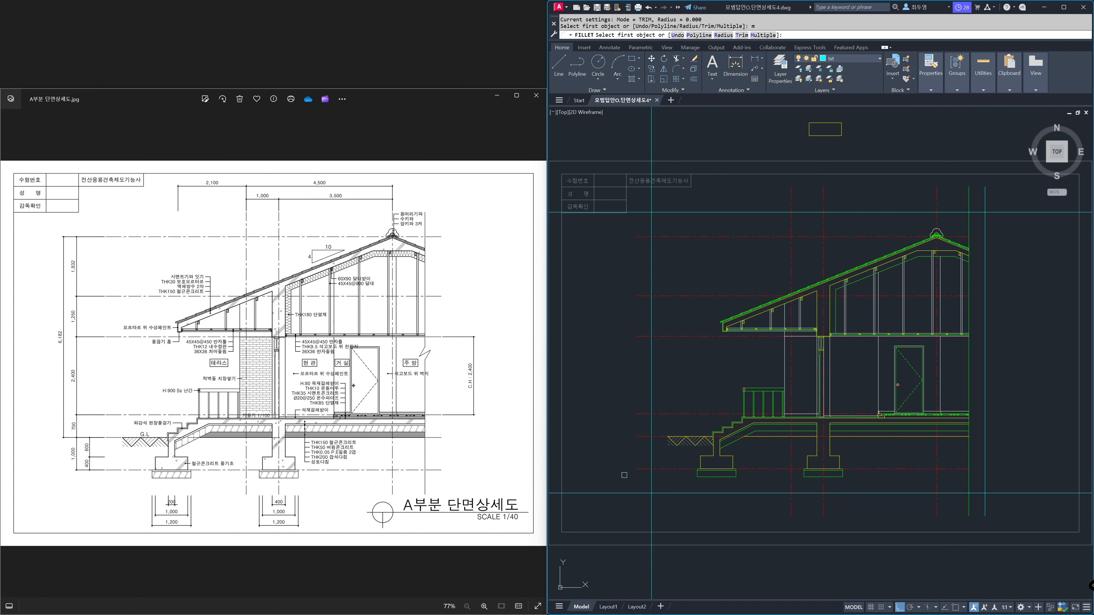
click(651, 480)
click(664, 492)
click(652, 225)
click(670, 212)
click(877, 213)
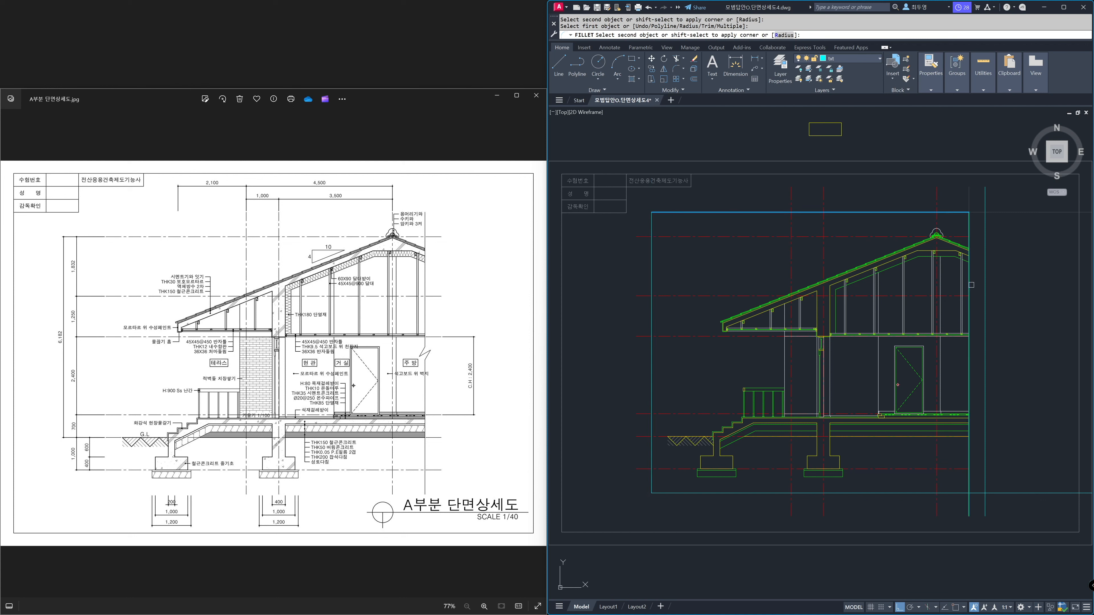
click(985, 312)
click(985, 327)
click(950, 491)
- Trim the centre lines outside the rectangular frame, and extend the ridge and footing centre lines to its right edge
text(t)
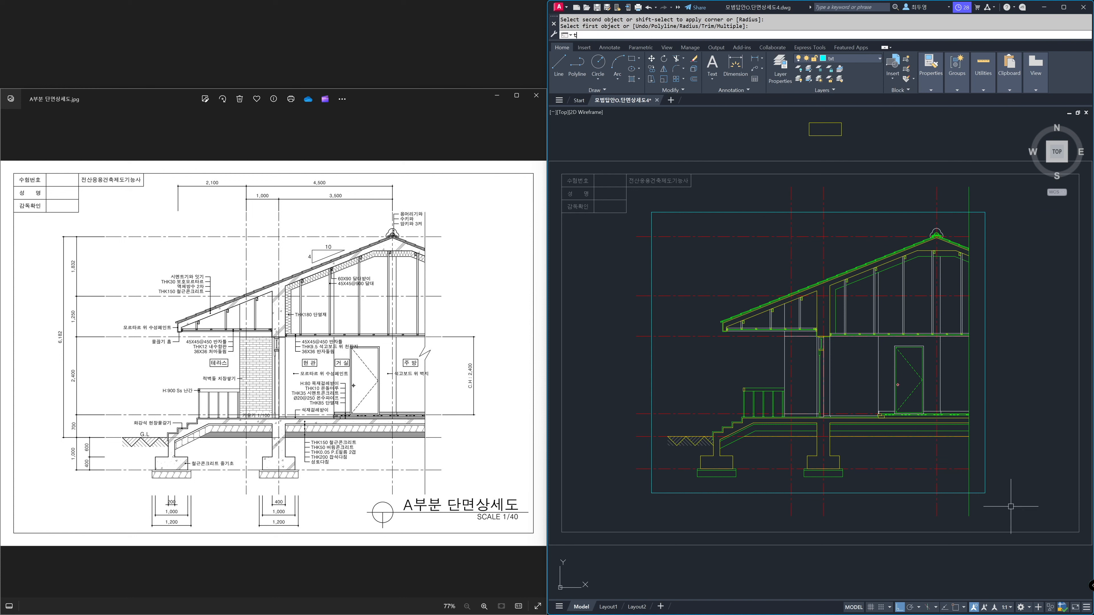
text(r)
key(Return)
click(1004, 507)
click(962, 460)
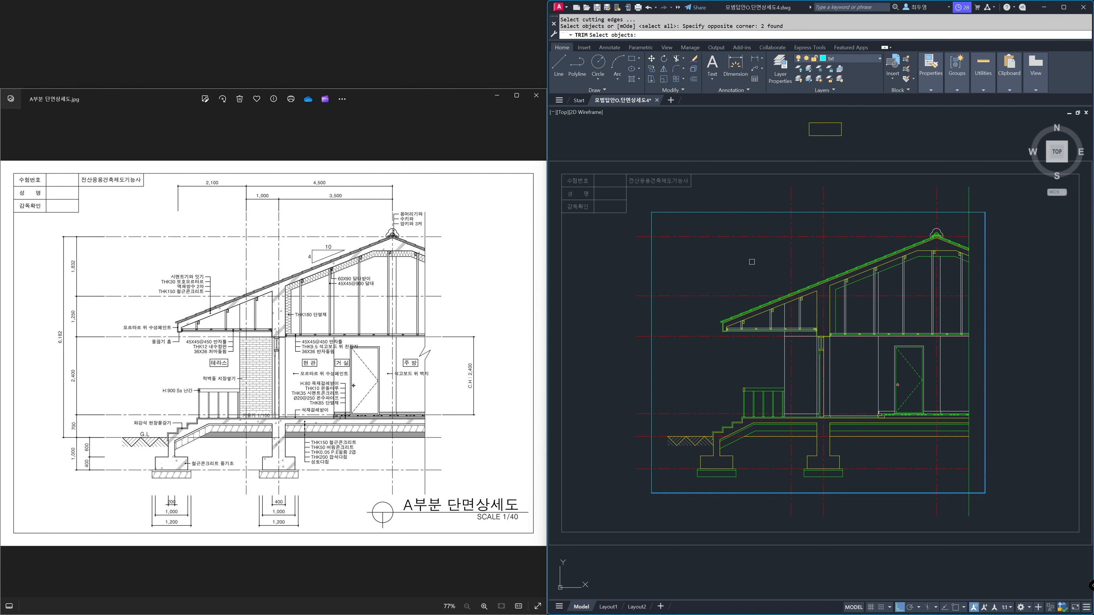
key(Return)
click(641, 213)
click(639, 488)
click(734, 505)
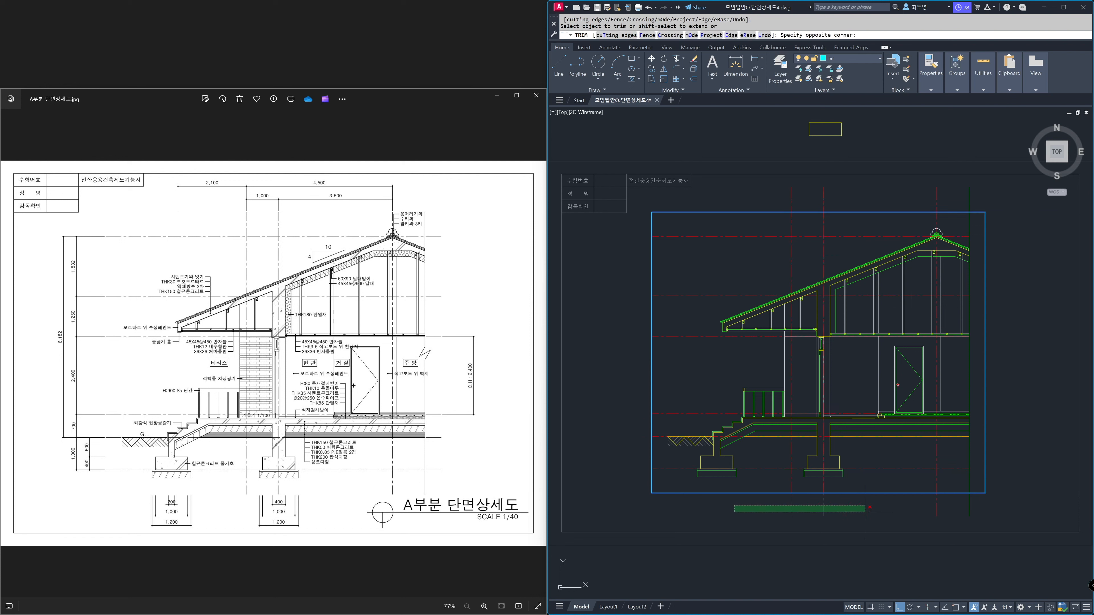
click(990, 514)
click(758, 191)
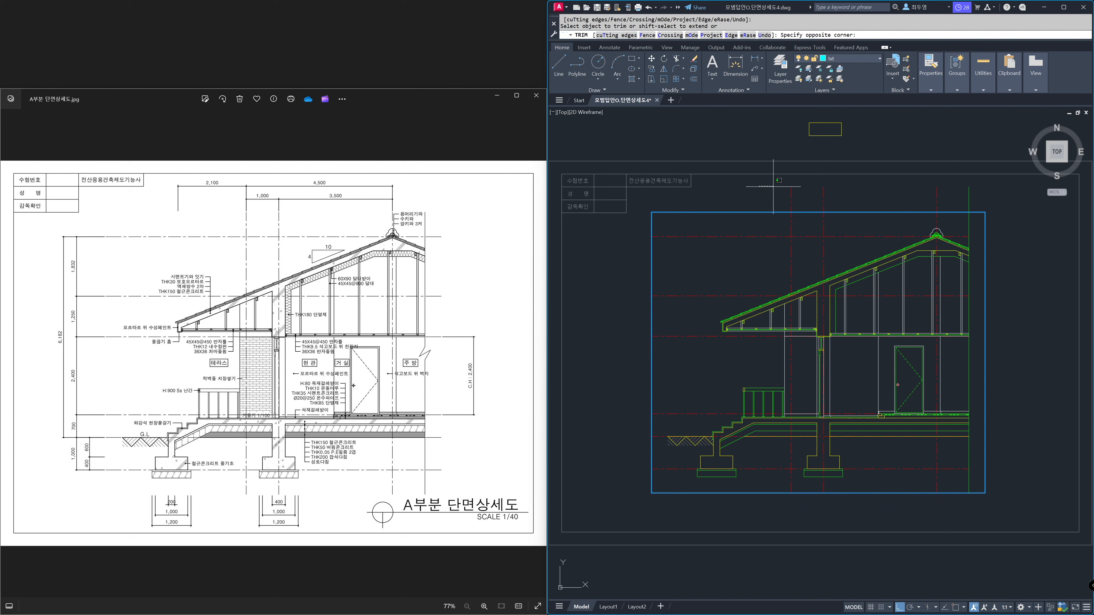
click(1006, 210)
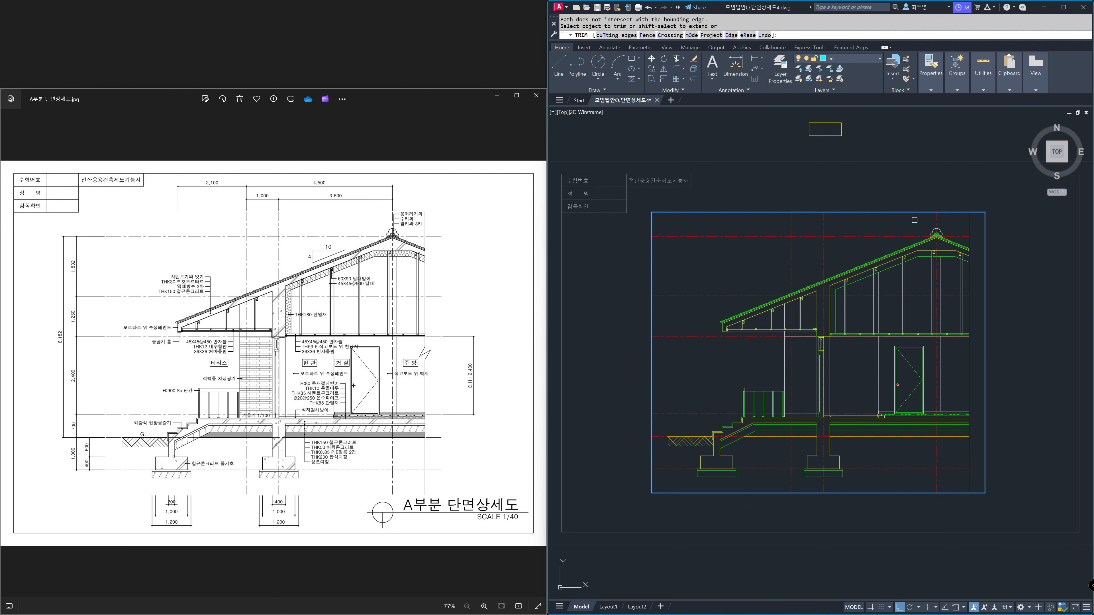
click(904, 237)
shift+click(952, 468)
- Stretch the right ends of the ceiling, floor and ground level centre lines past the frame's right edge
click(658, 440)
click(657, 409)
click(670, 337)
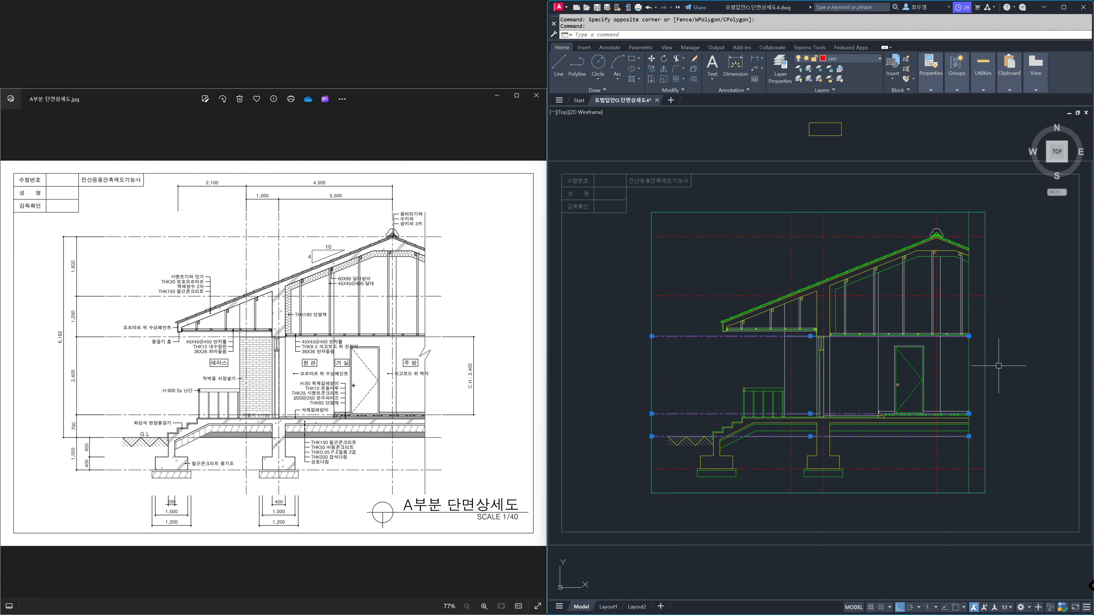
click(969, 336)
click(1024, 336)
click(969, 413)
click(1022, 414)
click(969, 437)
click(1024, 436)
key(Escape)
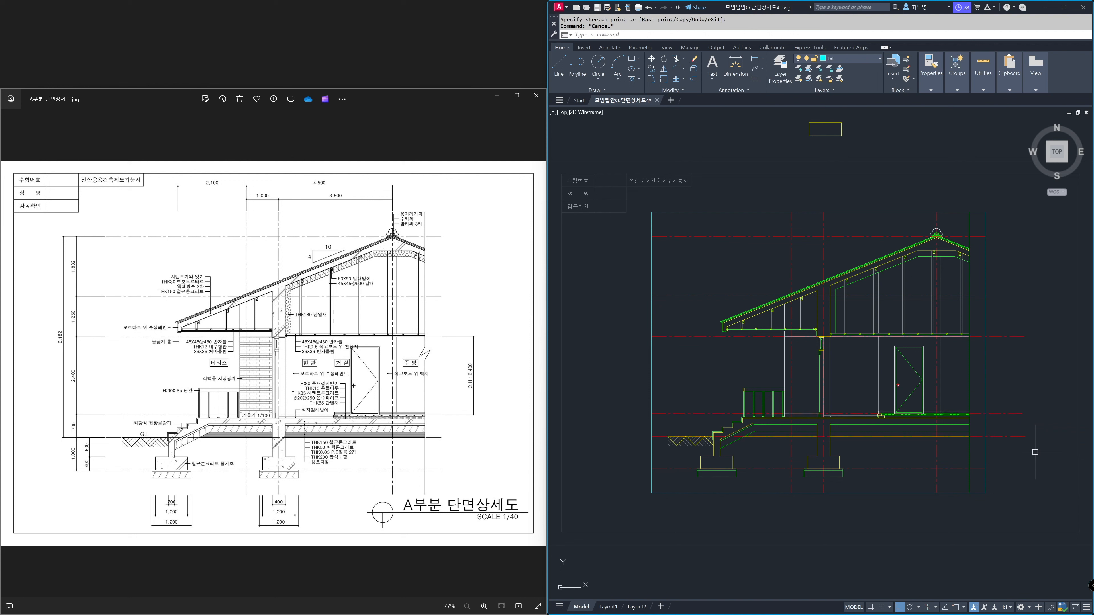
- Trim the overhanging ends of the three stretched centre lines at the frame's right edge
text(tr)
key(Return)
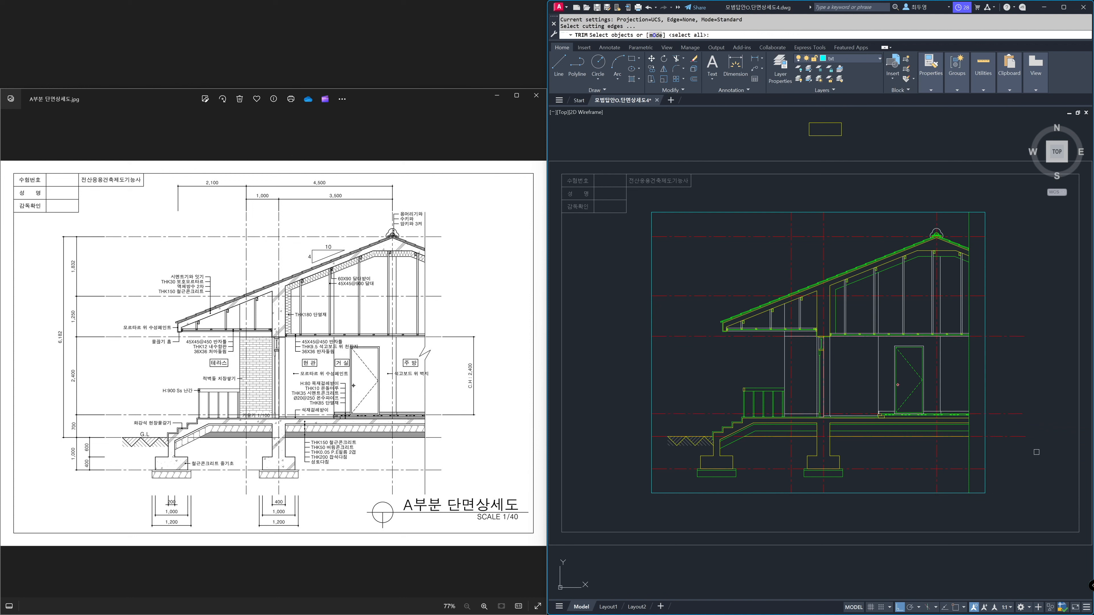
click(1046, 454)
click(1005, 310)
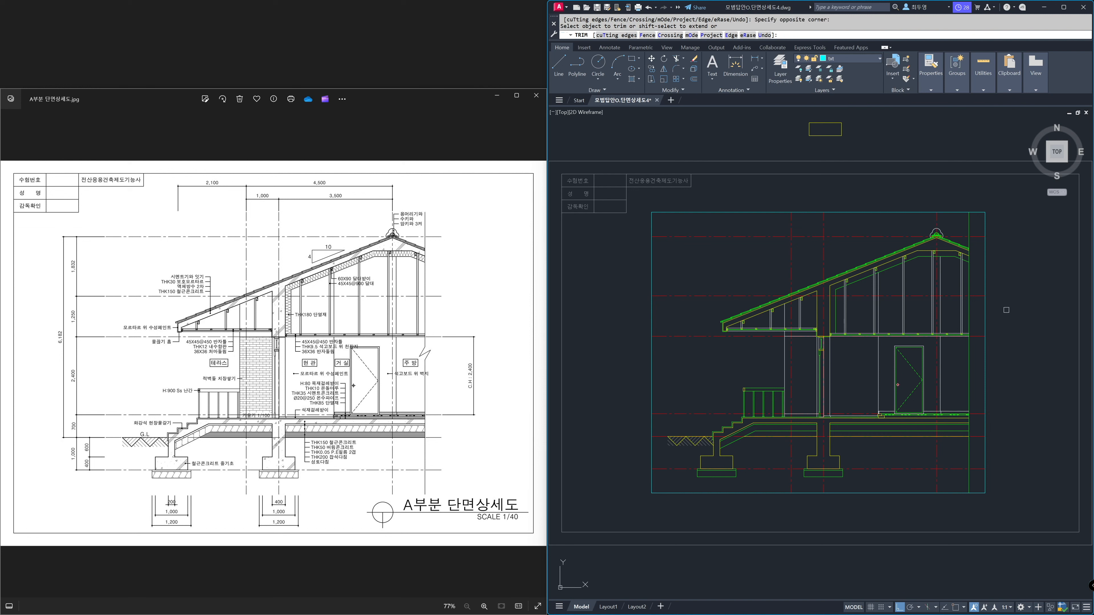
key(Return)
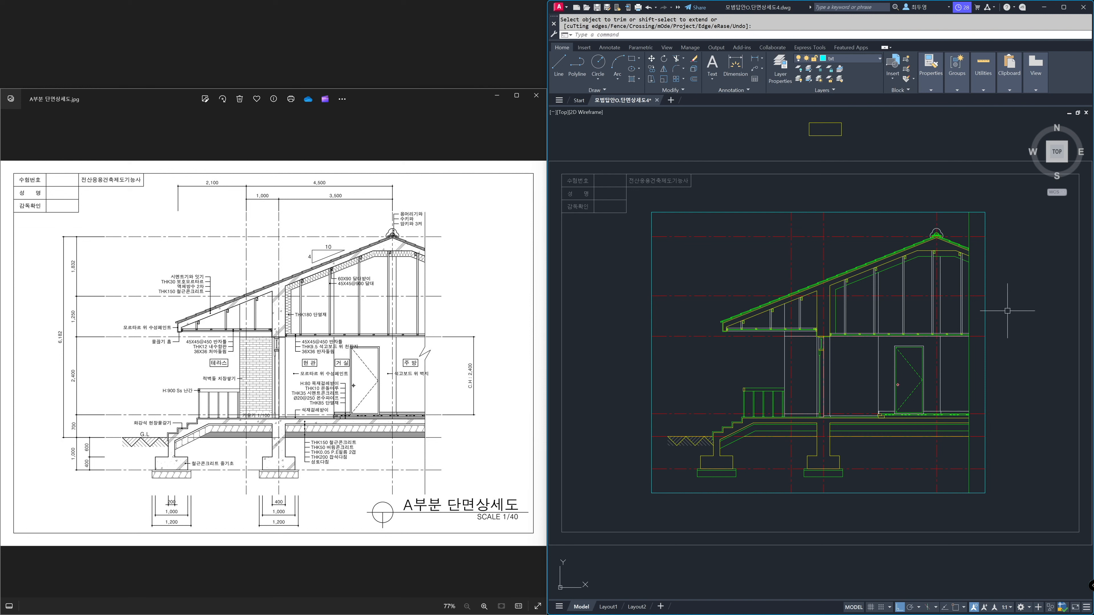
- Move the whole section with its frame so the frame's centre lands on the centre of the sheet border, using midpoints between opposite corners
text(m)
key(Return)
click(1018, 494)
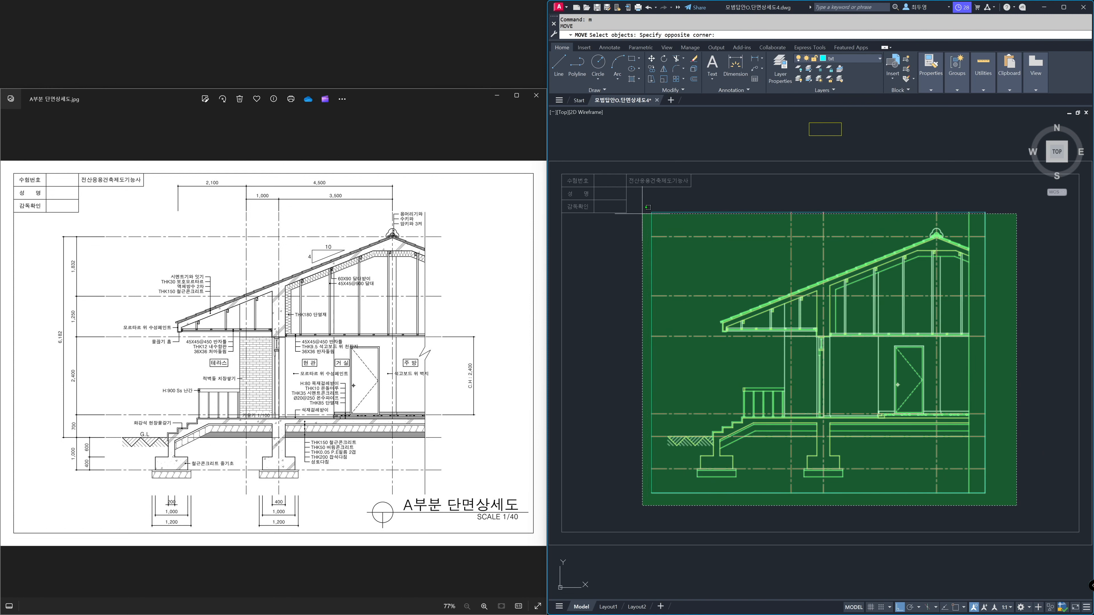
click(638, 204)
key(Return)
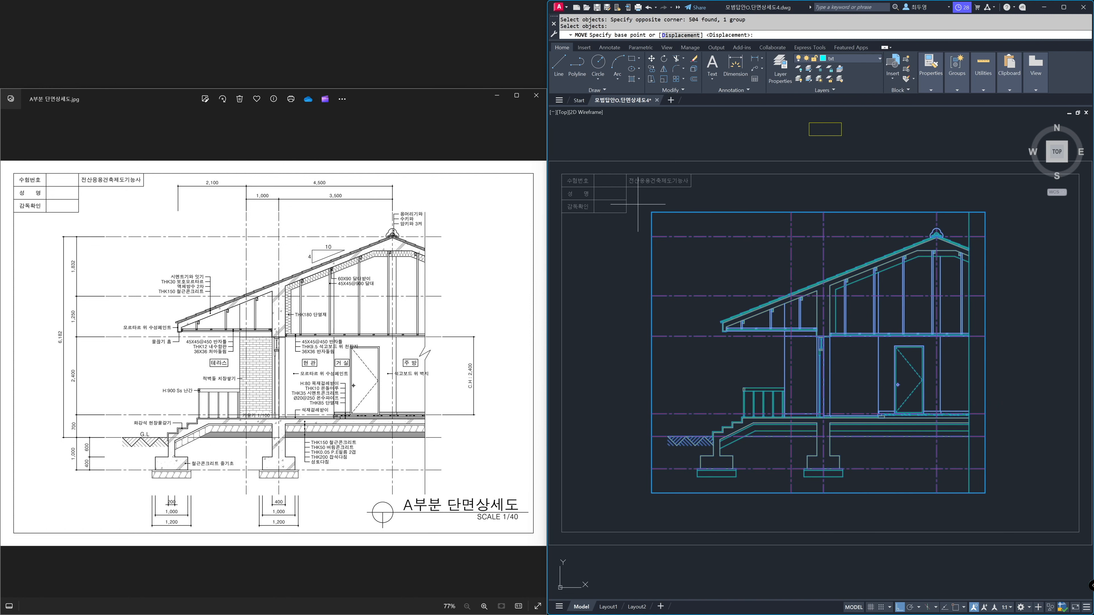
click(954, 607)
shift+right_click(622, 257)
click(647, 279)
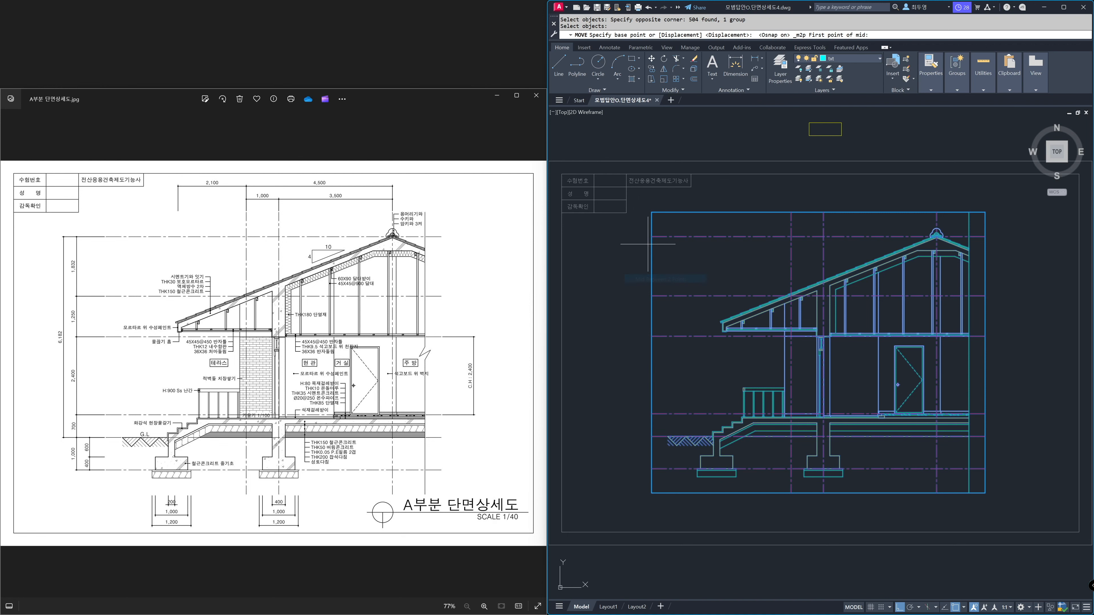
click(651, 212)
click(985, 492)
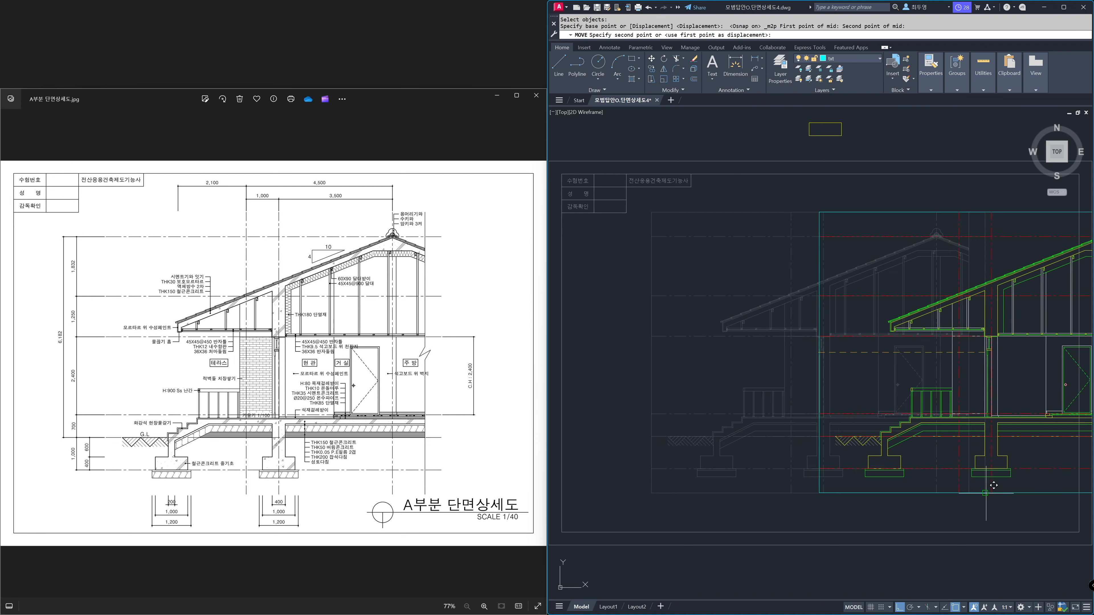
shift+right_click(847, 437)
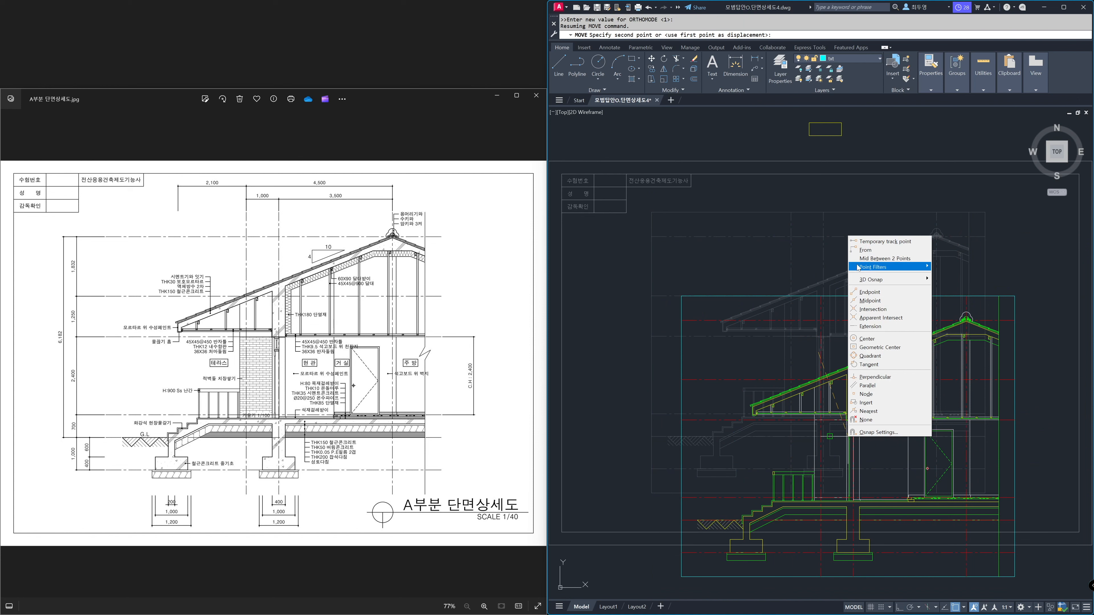
click(884, 259)
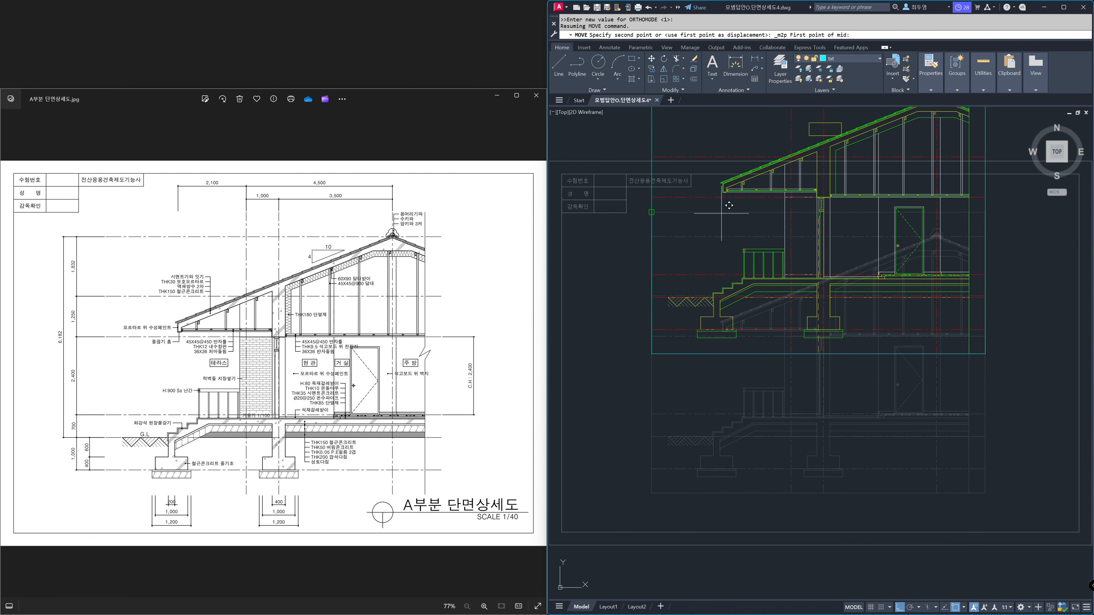
click(561, 174)
click(1078, 530)
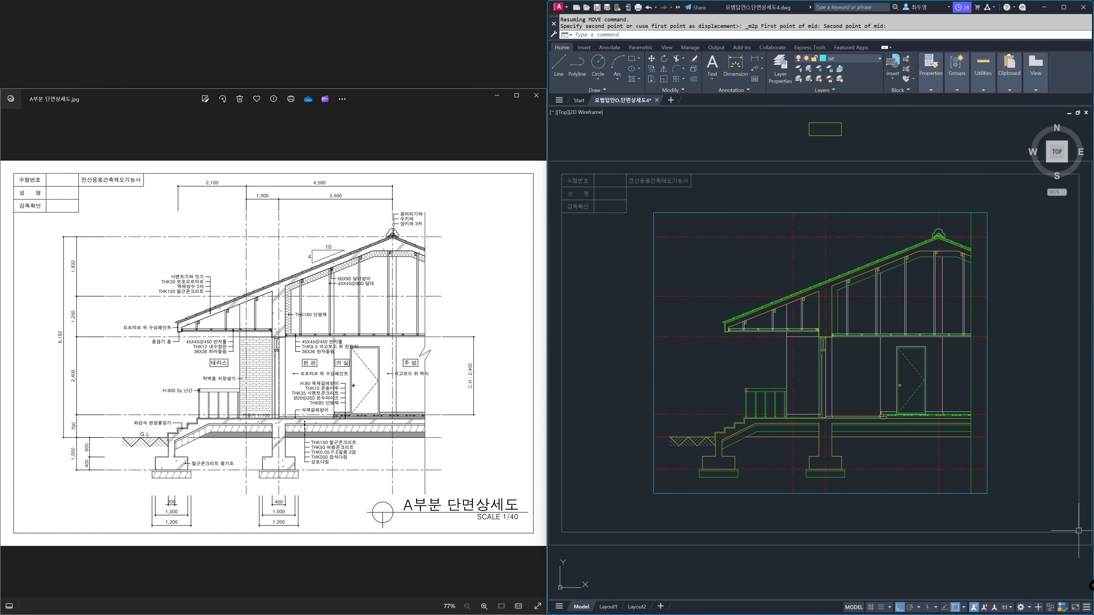
- Erase the four lines of the rectangular frame around the section
text(e)
key(Return)
click(1014, 519)
click(960, 464)
click(666, 221)
click(648, 209)
key(Return)
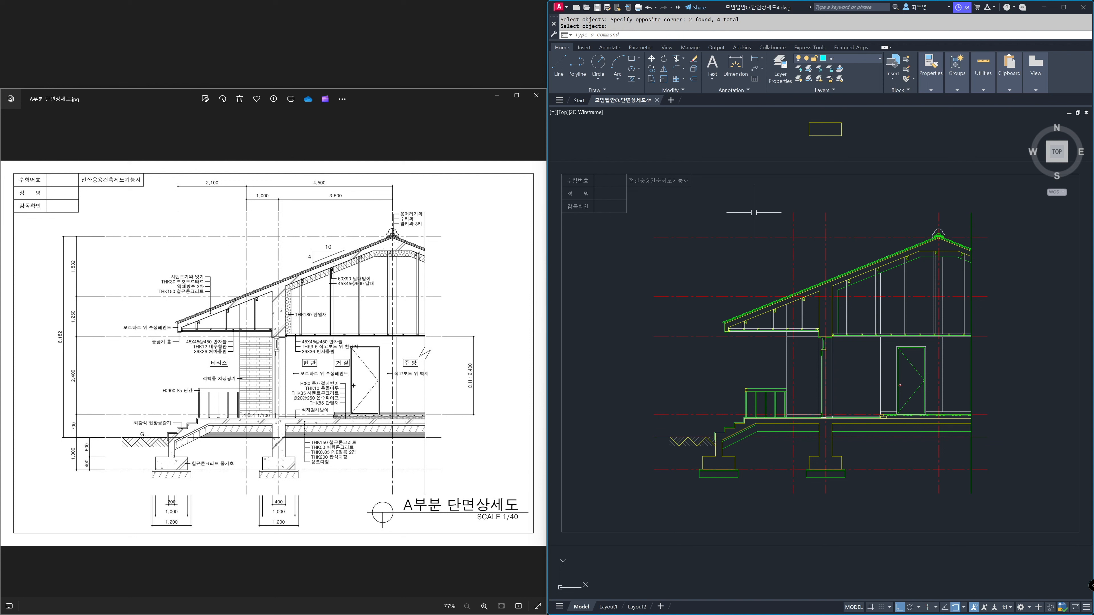
- Make fin the current layer and draw a circle of radius 200 at the midpoint of the vertical line cutting the section's right end
click(878, 60)
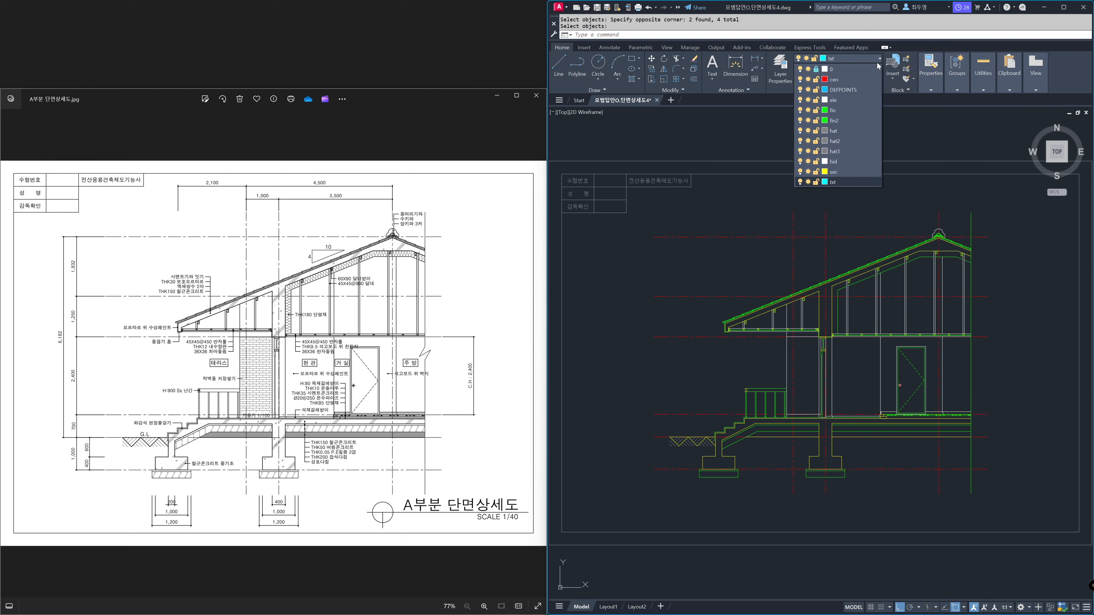
click(857, 111)
key(Escape)
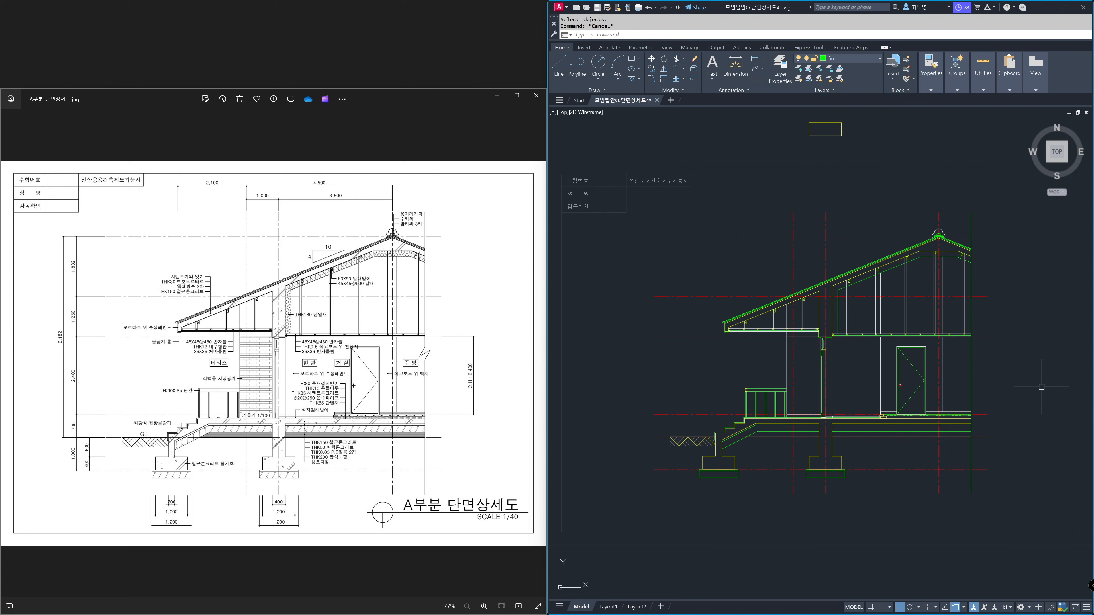
text(c)
key(Return)
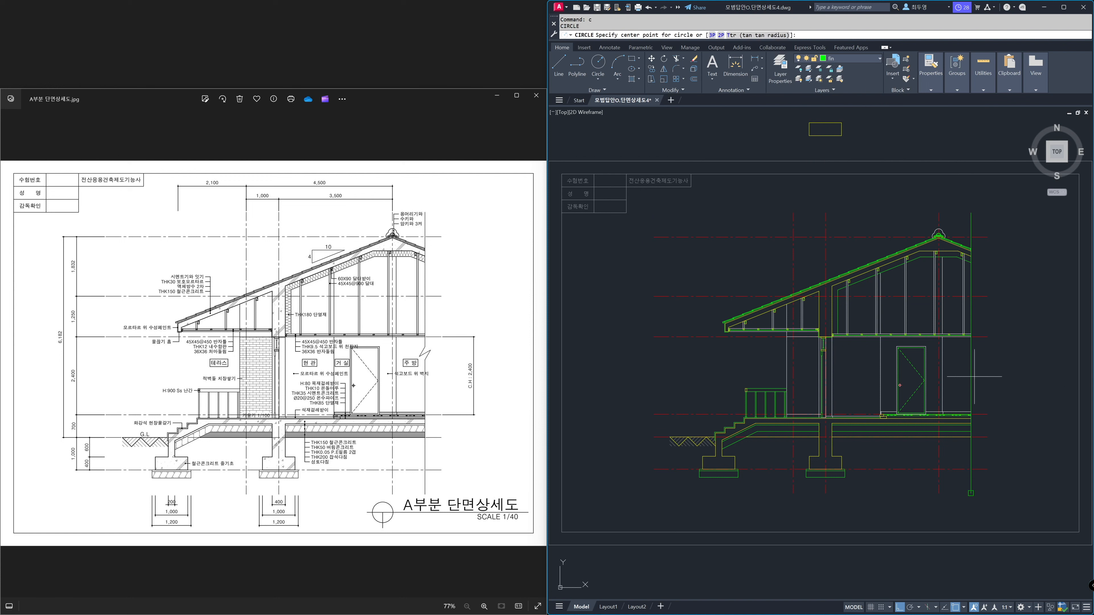
shift+right_click(1013, 371)
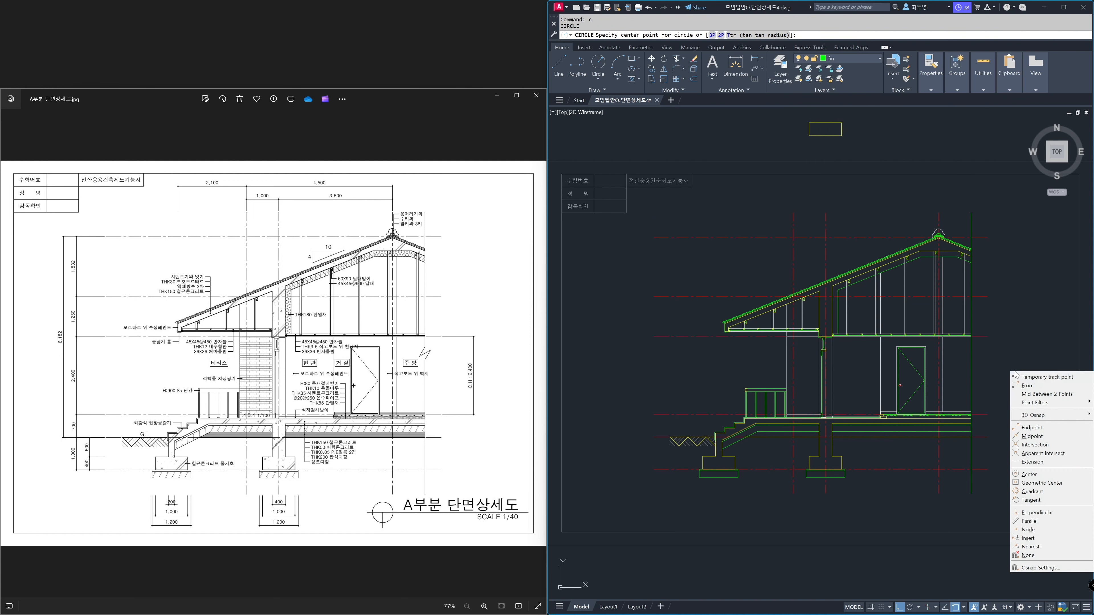
click(1031, 437)
click(974, 384)
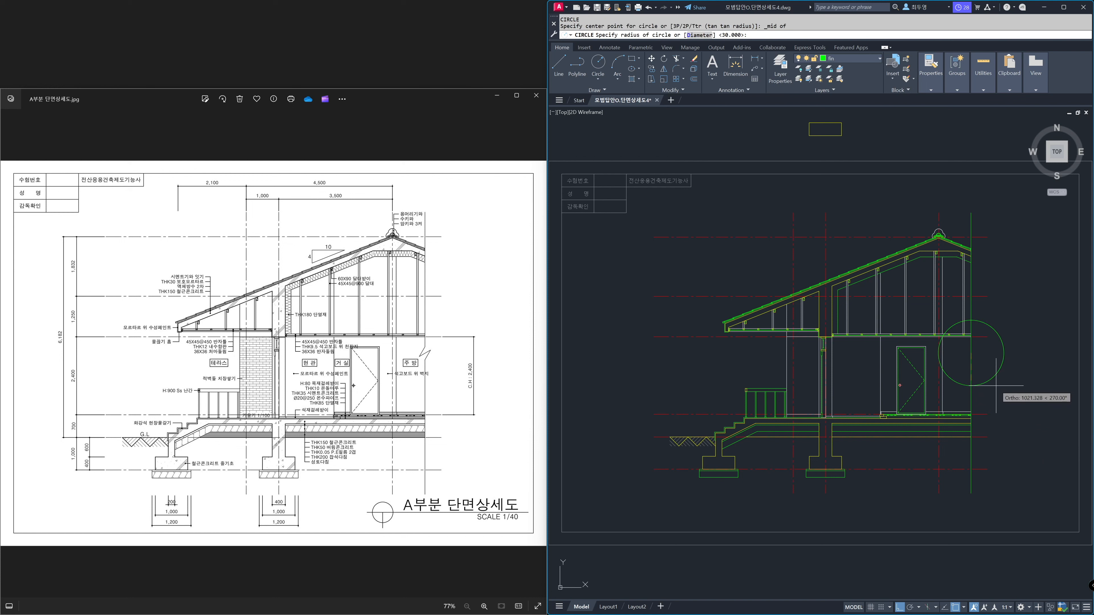
key(Return)
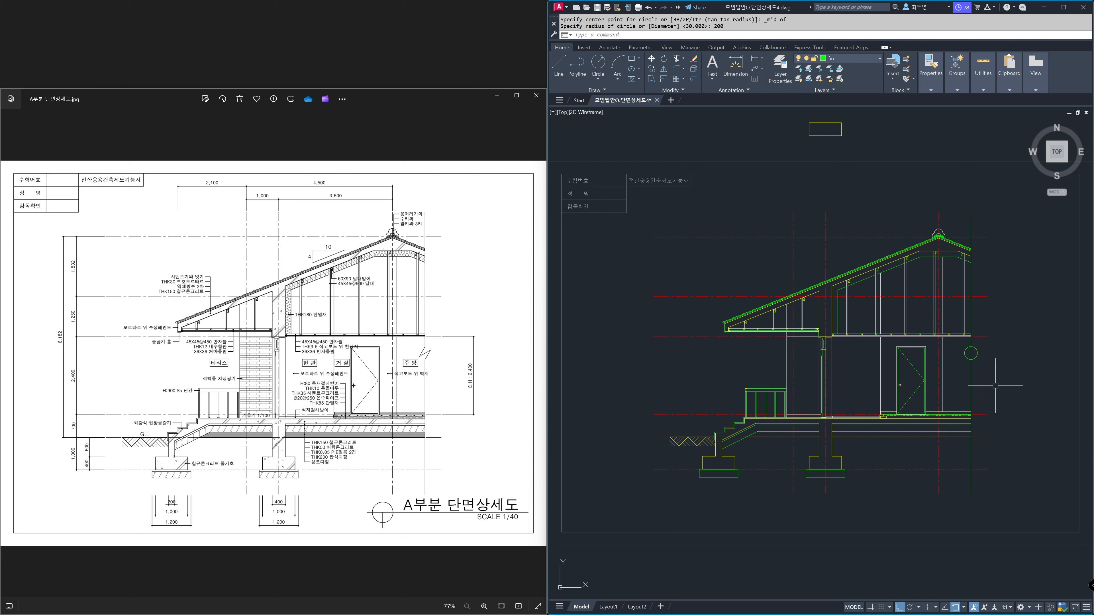
- Draw two construction lines at 60 degrees through the circle's highest and lowest points on the vertical cut line
text(z)
key(Return)
click(934, 324)
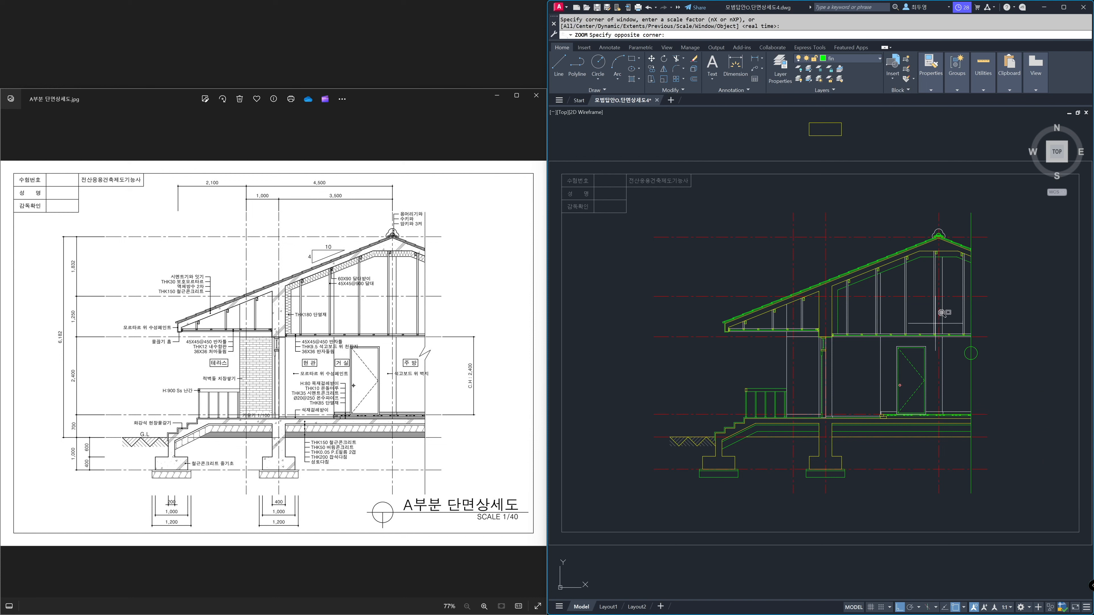
click(1008, 386)
text(xl)
key(Return)
text(a)
key(Return)
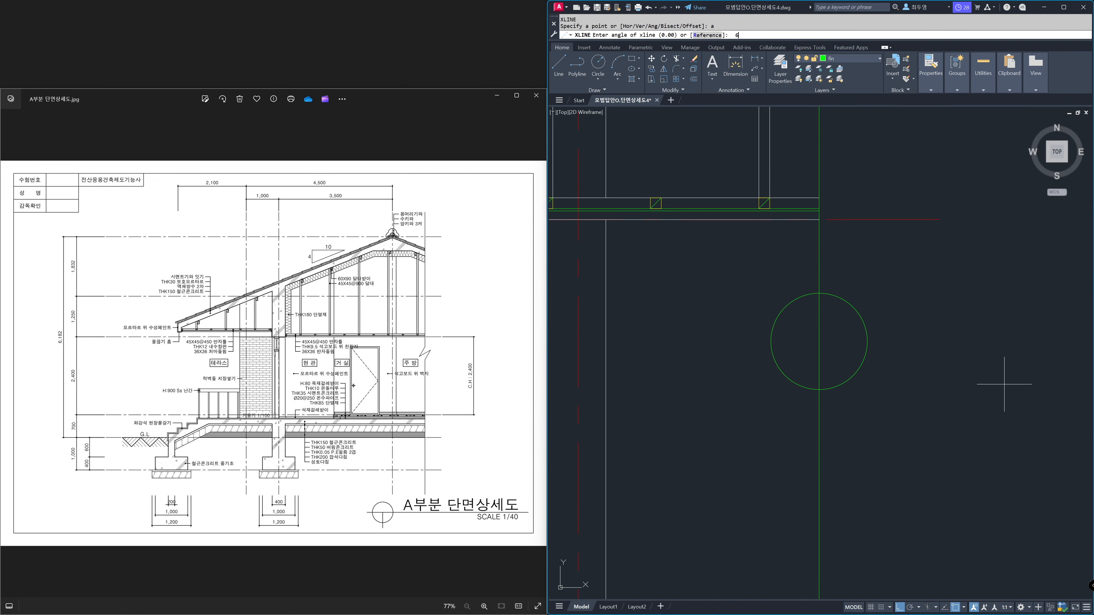
text(60)
key(Return)
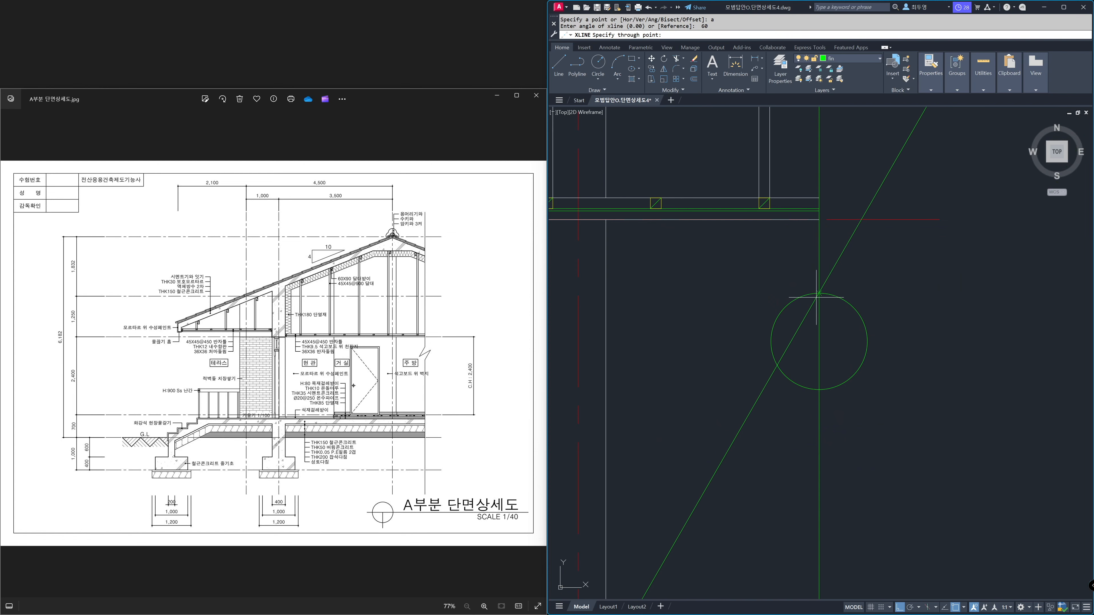
click(819, 390)
key(Return)
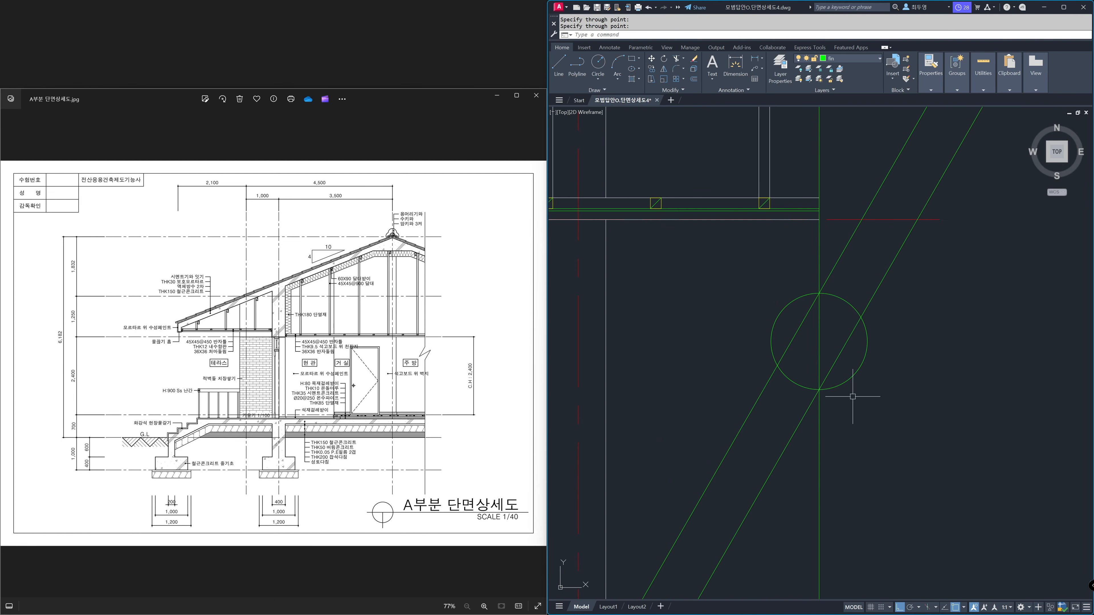
- With ortho off, draw a diagonal line joining the two points where the 60-degree construction lines cross the circle's opposite sides
text(l)
key(Return)
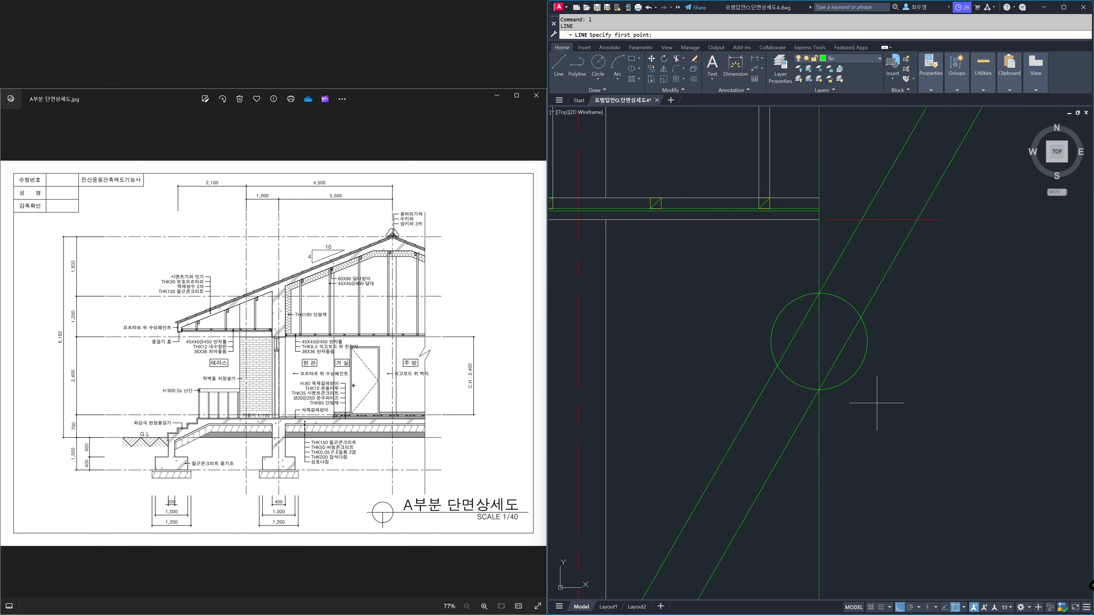
key(F8)
click(777, 365)
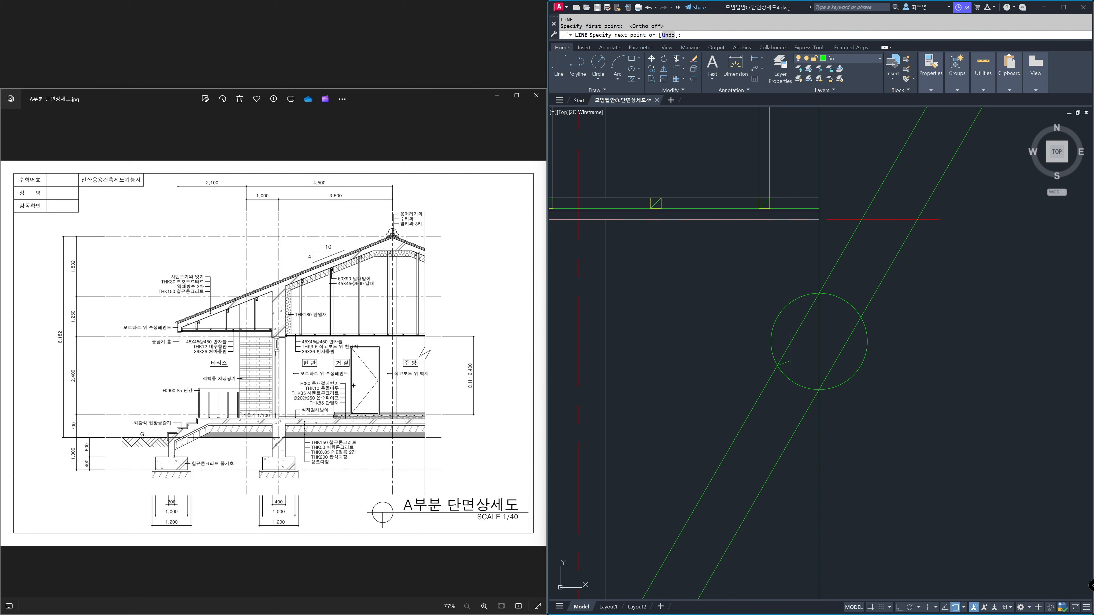
click(860, 318)
key(Return)
- Using the circle as cutting edge, trim the construction lines outside it and the vertical cut line inside it
text(tr)
key(Return)
click(838, 296)
key(Return)
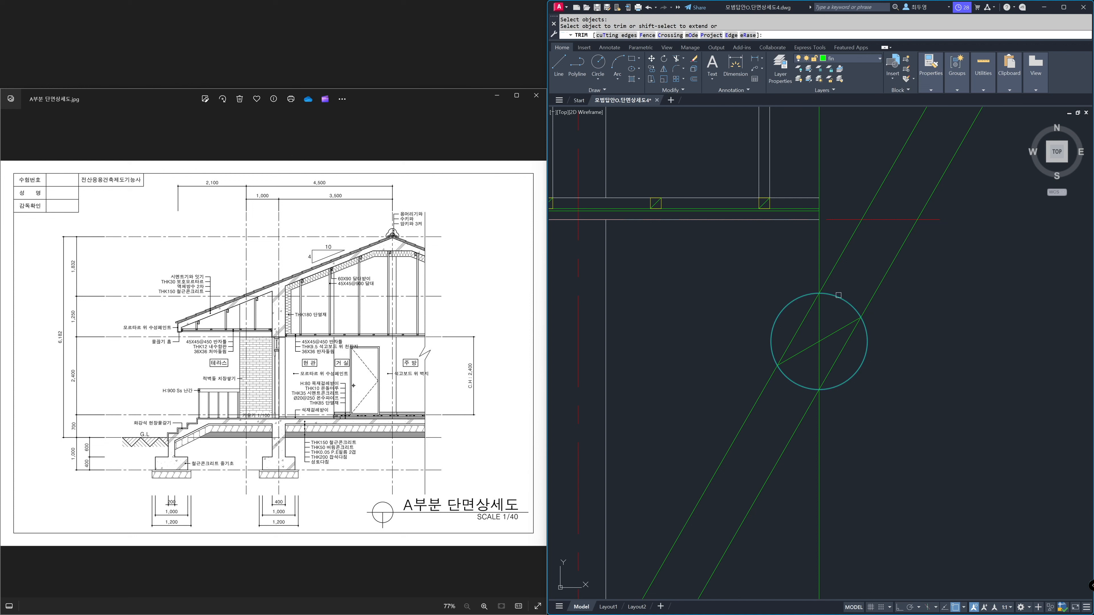
click(831, 272)
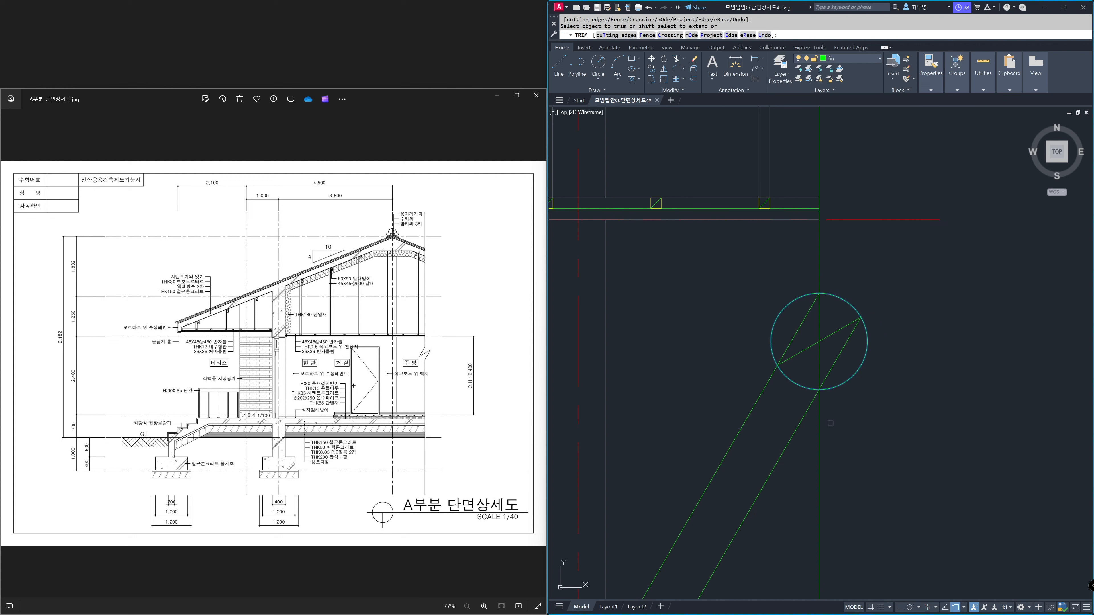
click(763, 392)
key(Return)
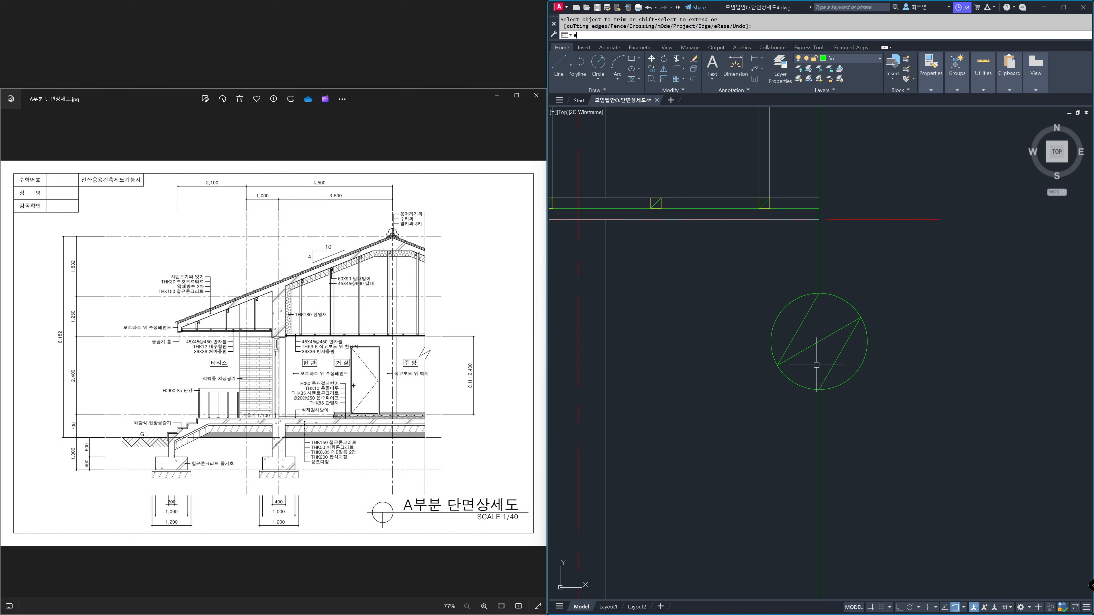
- Erase the guide circle around the zigzag break symbol
text(e)
key(Return)
click(809, 389)
key(Return)
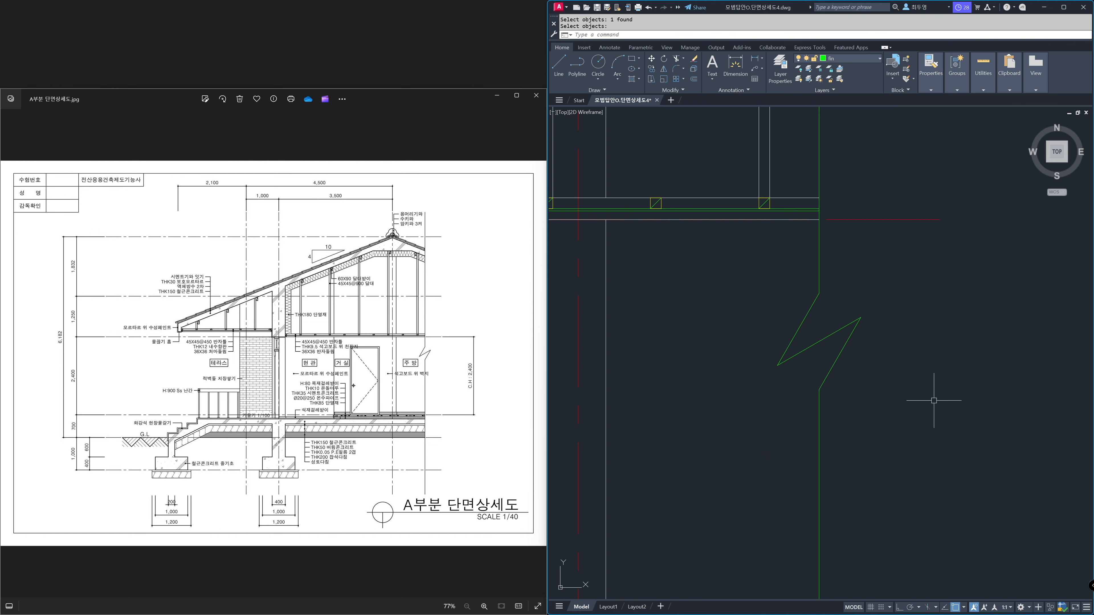
- Put the small yellow rectangle above the sheet on the fin layer
text(z)
key(Return)
text(p)
key(Return)
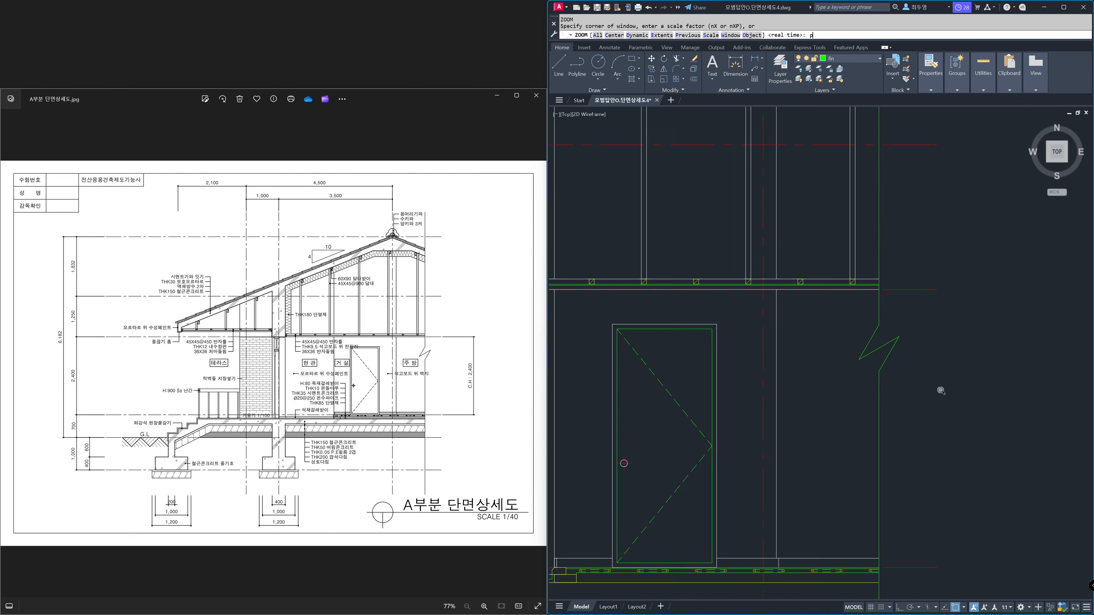
click(866, 146)
click(784, 112)
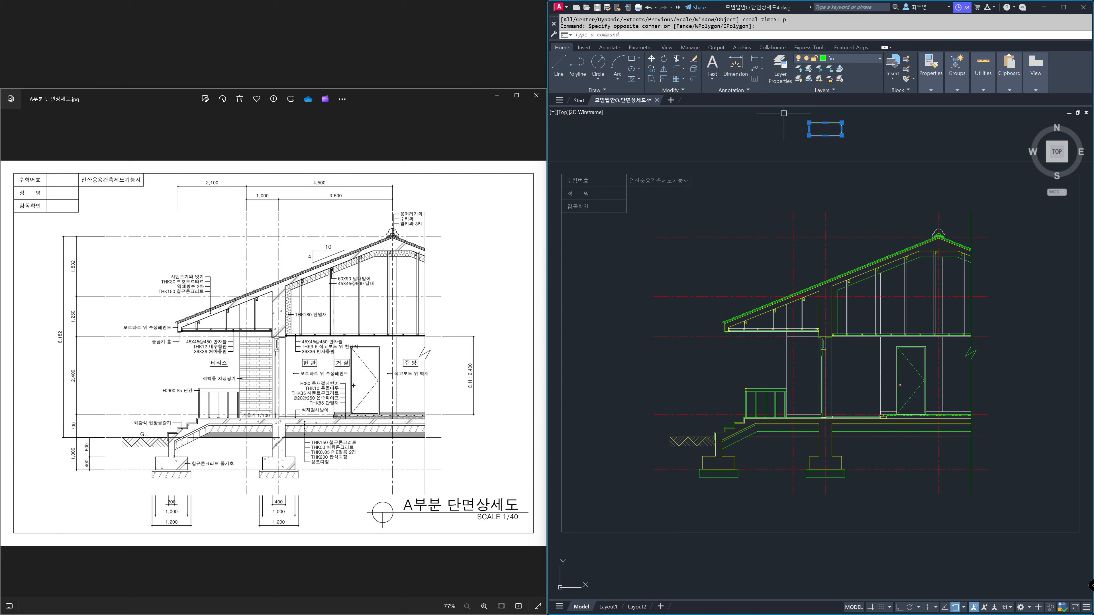
click(856, 64)
click(856, 107)
key(Escape)
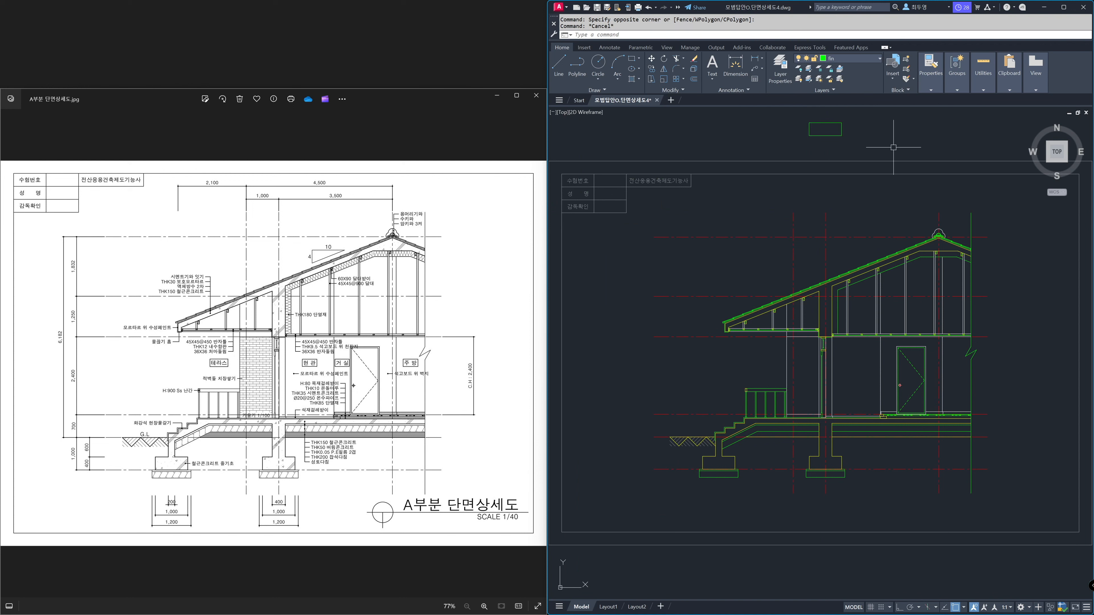
- Draw a diagonal from the small rectangle's upper right to lower left corner and trim its lower and right sides to leave a slope triangle
text(l)
key(Return)
click(841, 123)
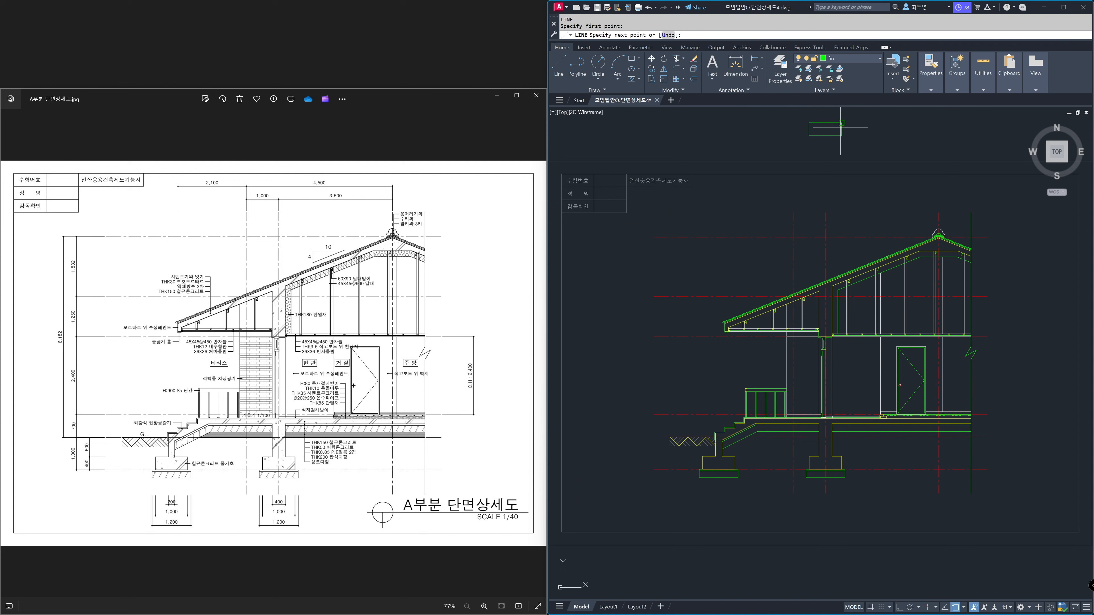
click(817, 134)
key(Return)
text(tr)
key(Return)
click(857, 143)
click(835, 132)
key(Return)
- With object snap off, move the slope triangle onto the roof slope above the main room, as in the reference
key(F3)
text(m)
key(Return)
click(863, 143)
click(802, 118)
key(Return)
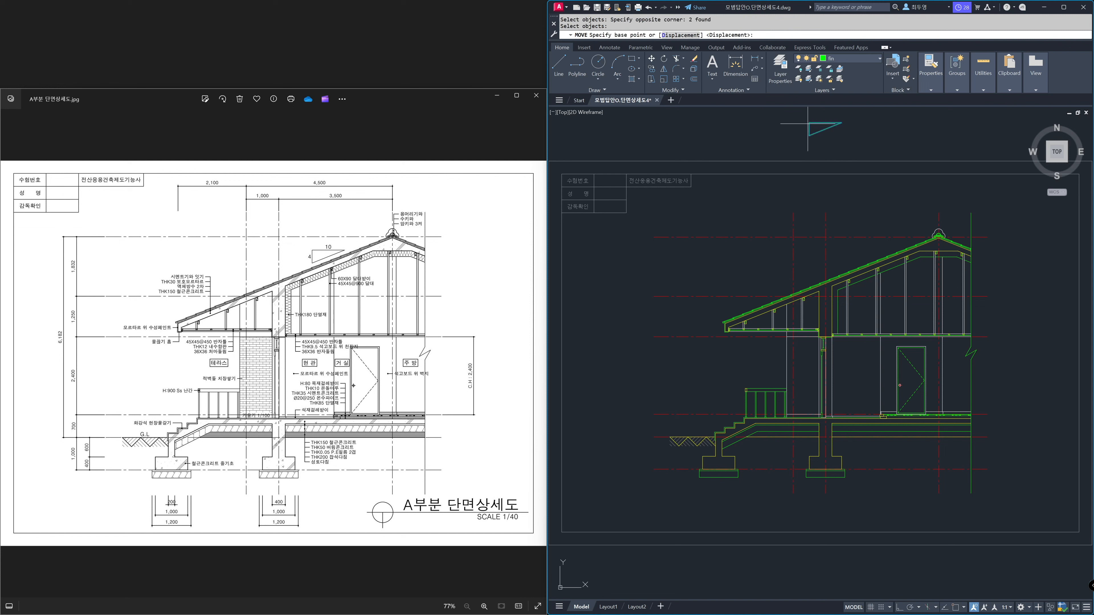
click(817, 126)
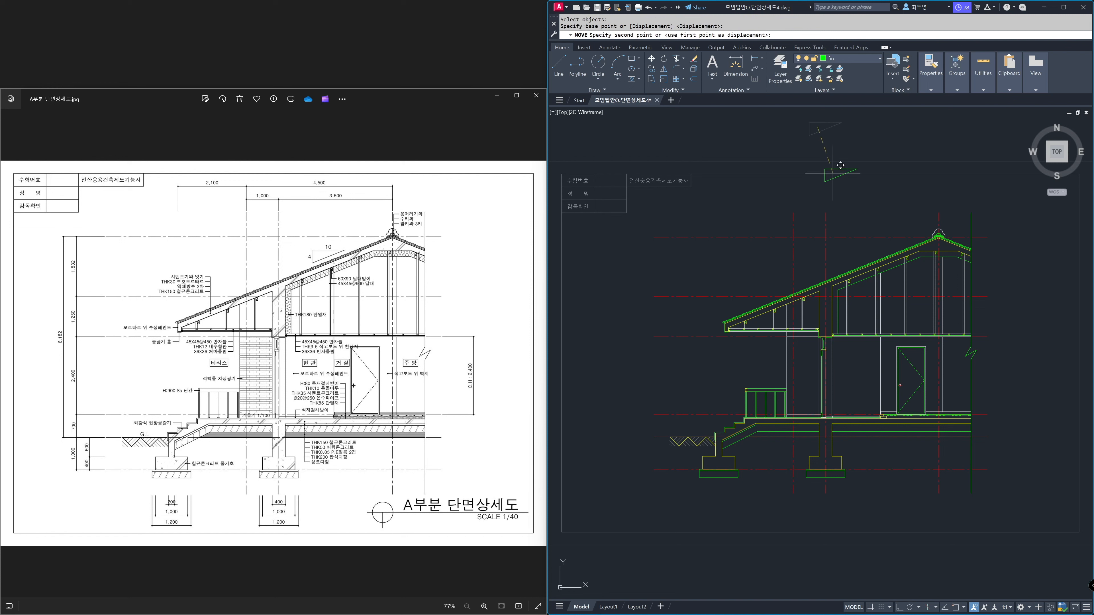
click(863, 257)
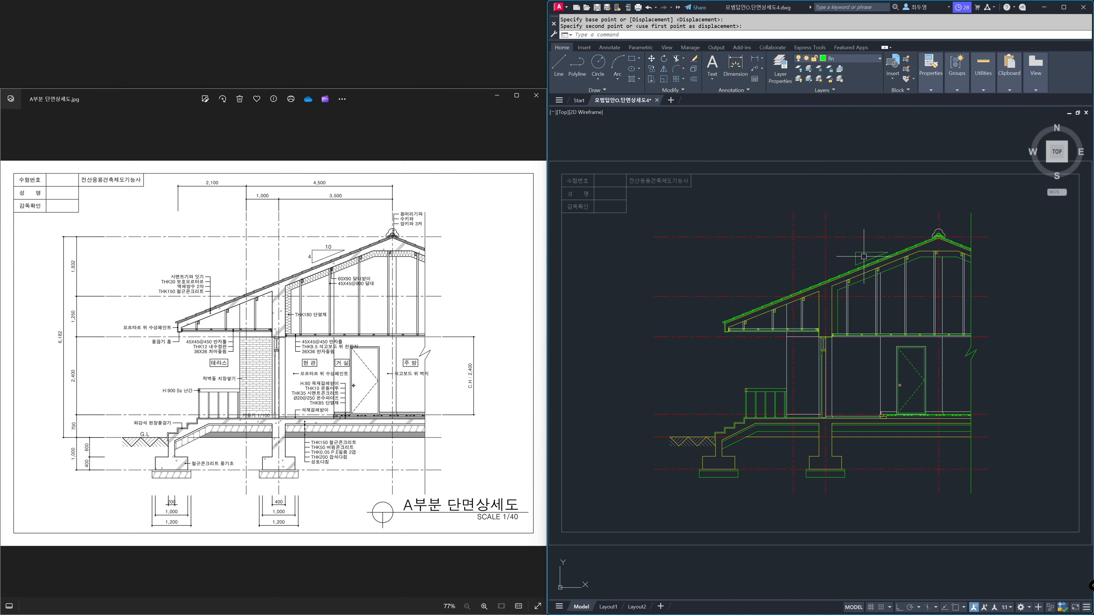